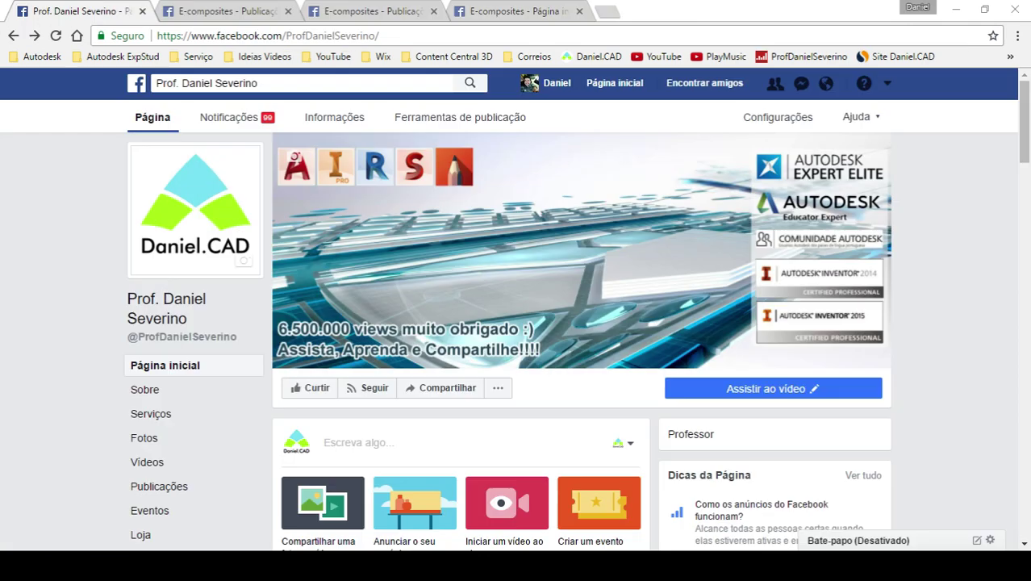
- Publish a page post containing the live Q&A's YouTube link with its preview card
{"action": "scroll", "coordinate": [781, 493], "scroll_direction": "down", "scroll_amount": 3}
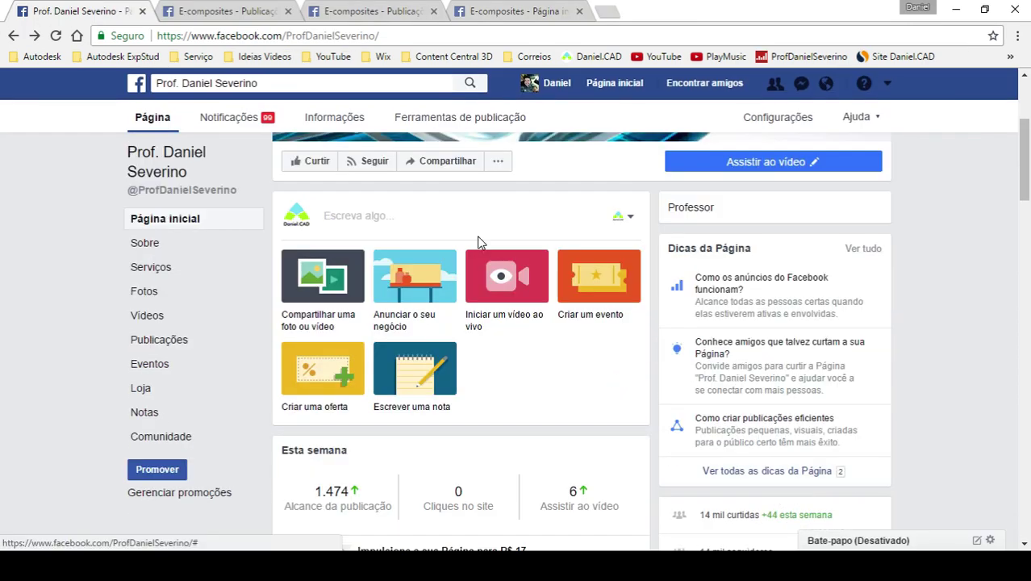
{"action": "left_click", "coordinate": [466, 218]}
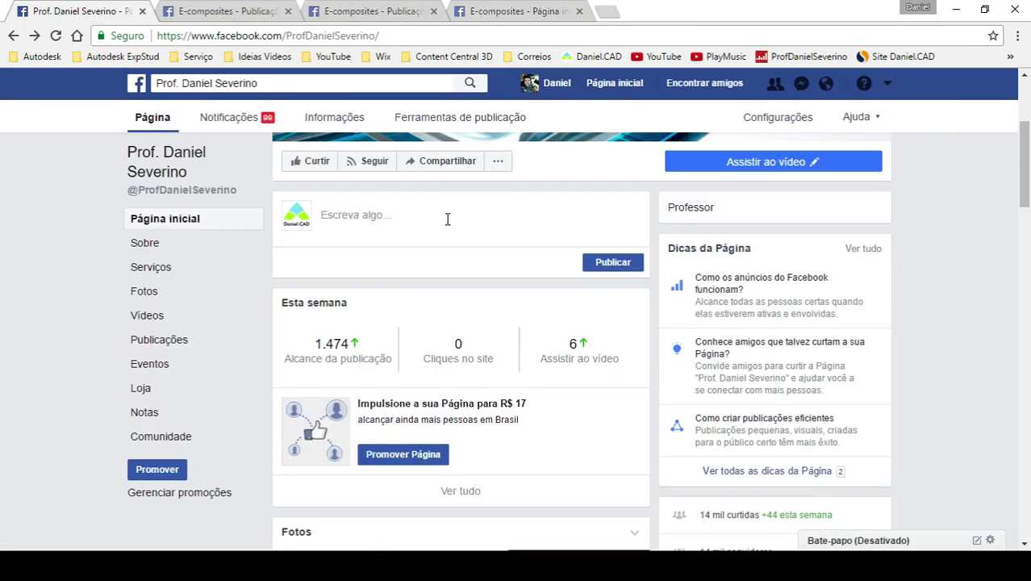
{"action": "left_click", "coordinate": [417, 219]}
{"action": "type", "text": "https://www.youtube.com/watch?v=L1JrKfci5QA"}
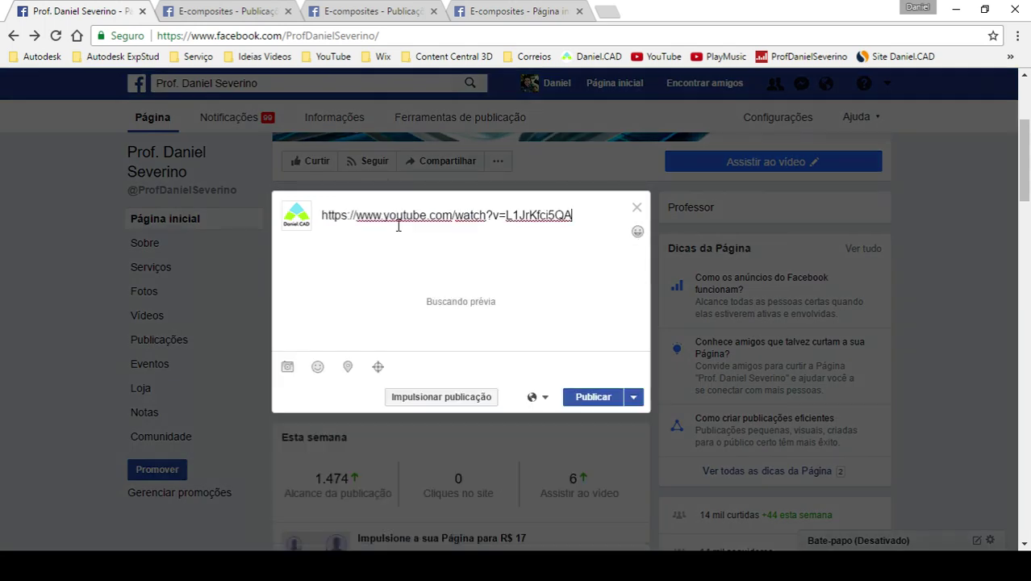
{"action": "left_click", "coordinate": [597, 408]}
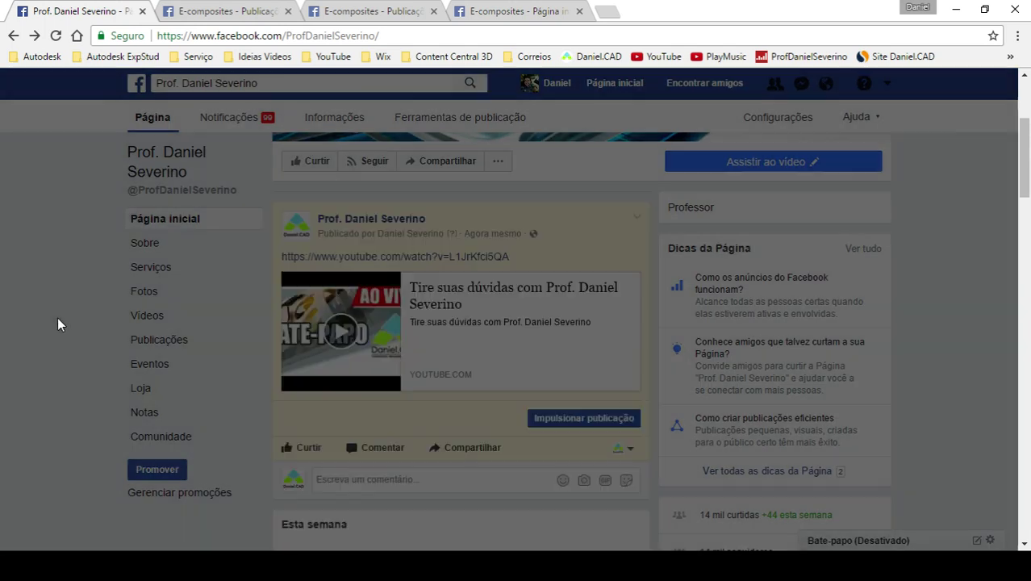
{"action": "scroll", "coordinate": [58, 325], "scroll_direction": "down", "scroll_amount": 3}
{"action": "scroll", "coordinate": [58, 325], "scroll_direction": "down", "scroll_amount": 1}
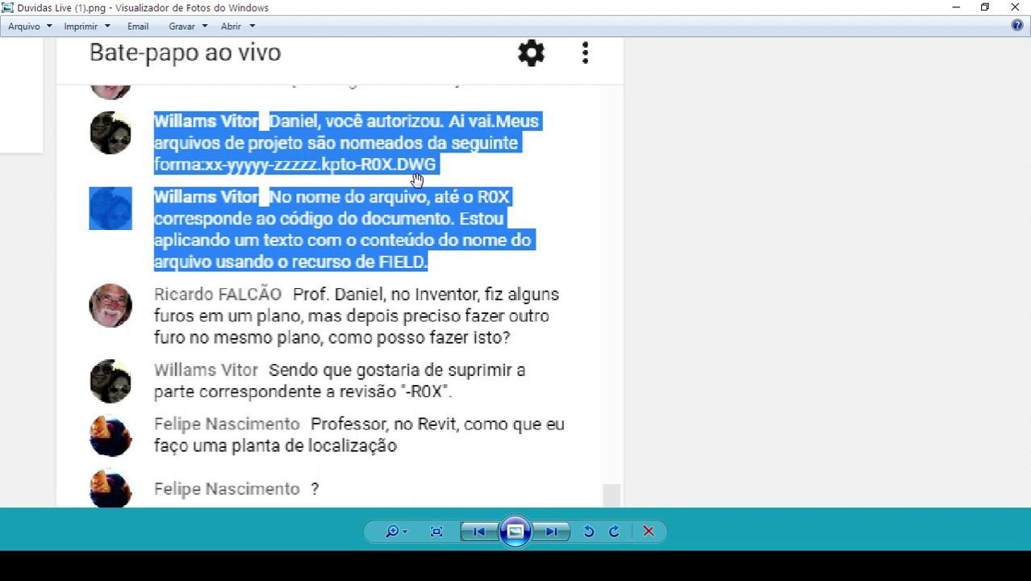
- Advance to the second chat screenshot and zoom in on the HSM book question
{"action": "left_click", "coordinate": [550, 532]}
{"action": "scroll", "coordinate": [103, 191], "scroll_direction": "up", "scroll_amount": 4}
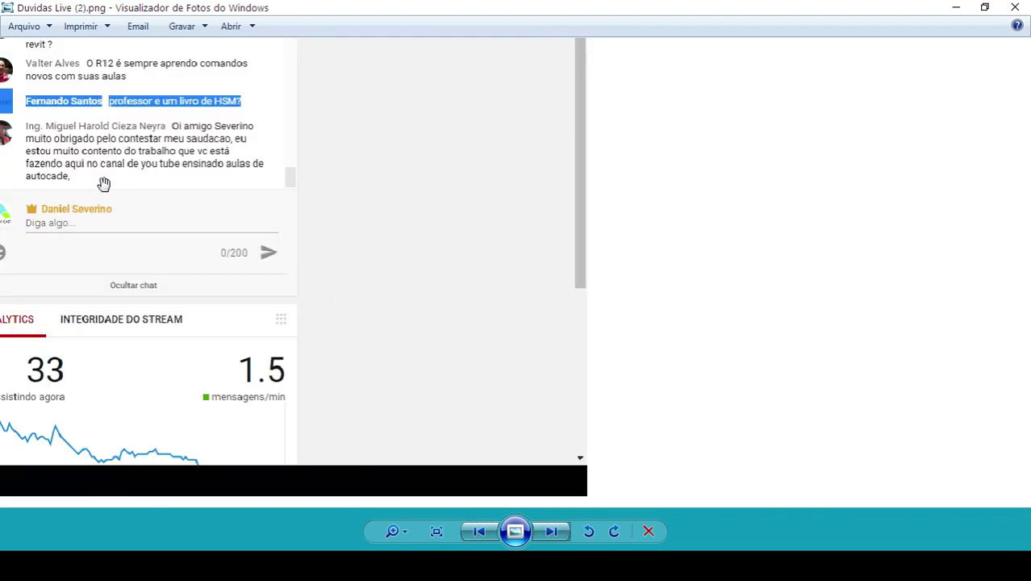
{"action": "left_click_drag", "start_coordinate": [437, 339], "coordinate": [379, 348]}
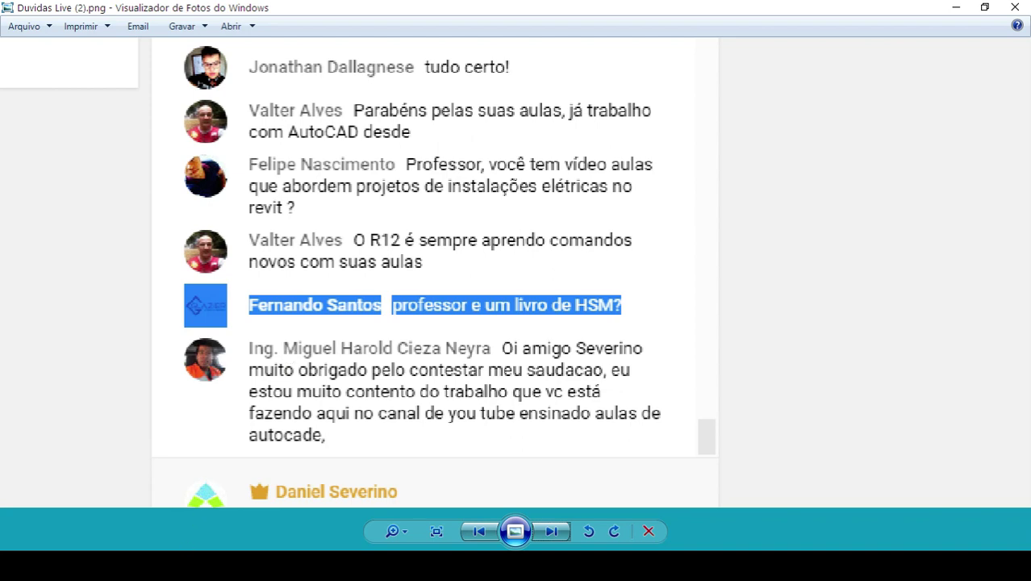
{"action": "mouse_move", "coordinate": [194, 564]}
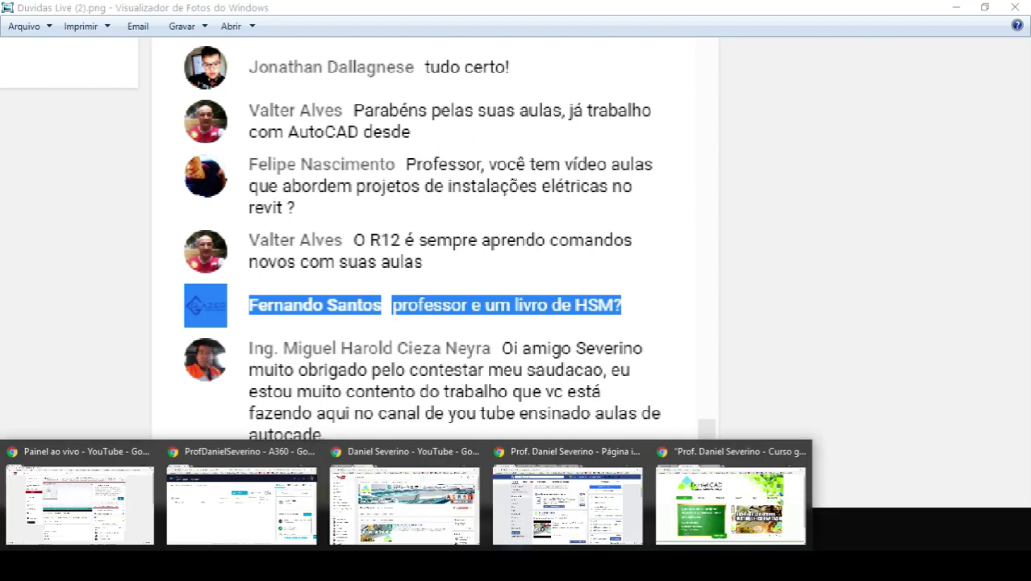
{"action": "mouse_move", "coordinate": [218, 541]}
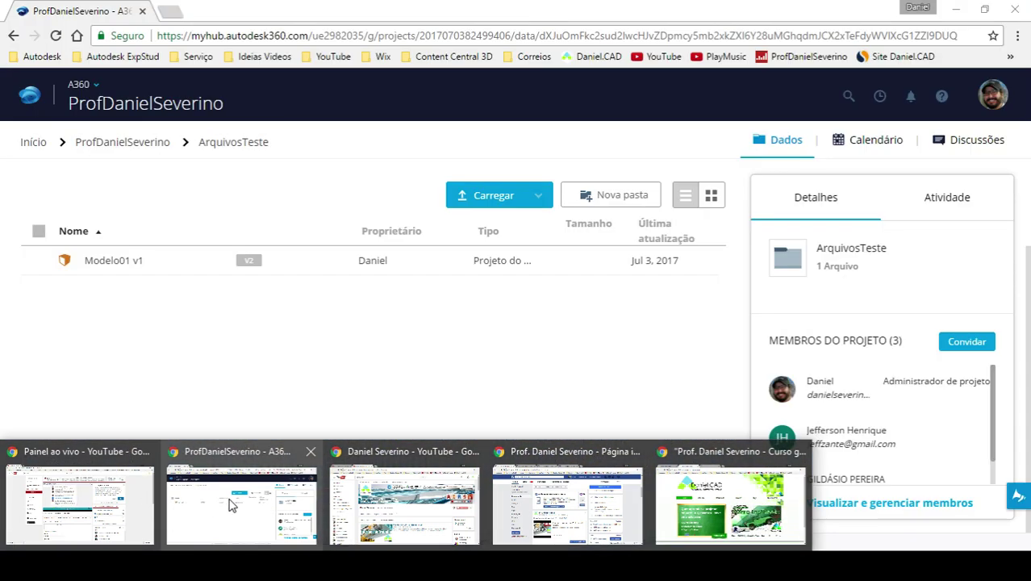
- Bring the YouTube window forward and show the Autodesk HSM channel's Videos page
{"action": "left_click", "coordinate": [229, 504]}
{"action": "mouse_move", "coordinate": [403, 565]}
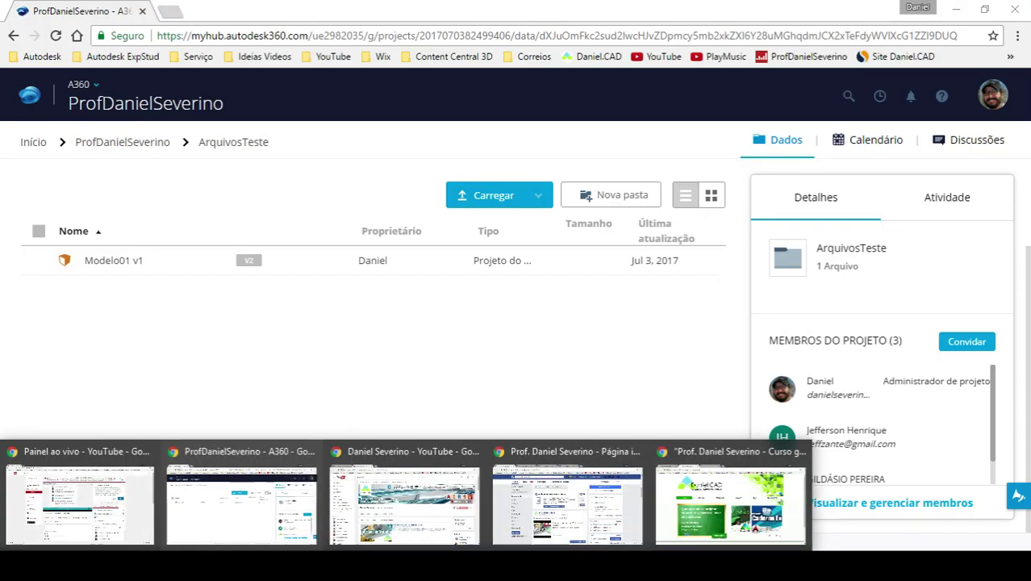
{"action": "left_click", "coordinate": [394, 516]}
{"action": "left_click", "coordinate": [81, 11]}
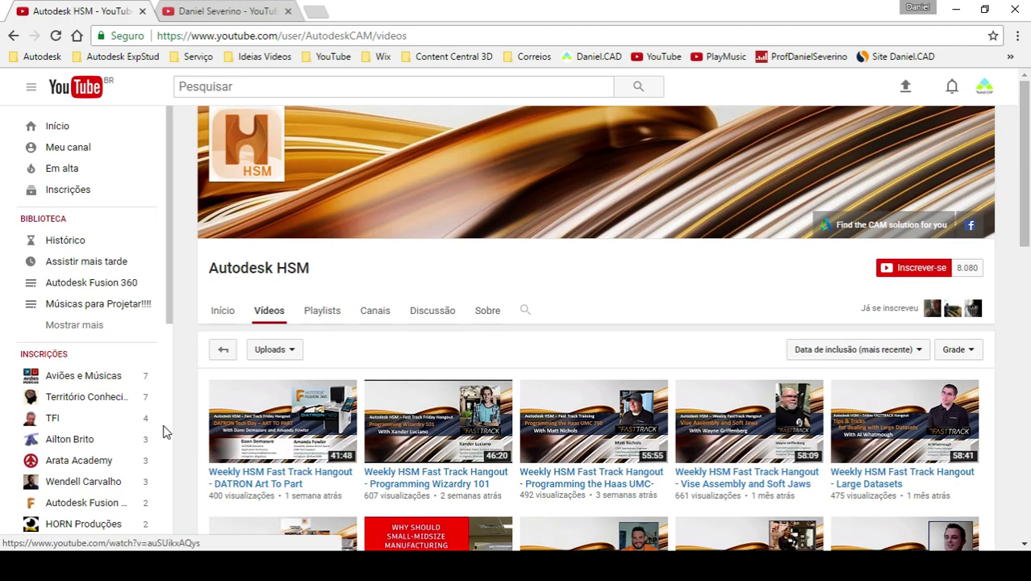
- Scroll further through the Autodesk HSM uploads and select the page address
{"action": "scroll", "coordinate": [181, 416], "scroll_direction": "down", "scroll_amount": 2}
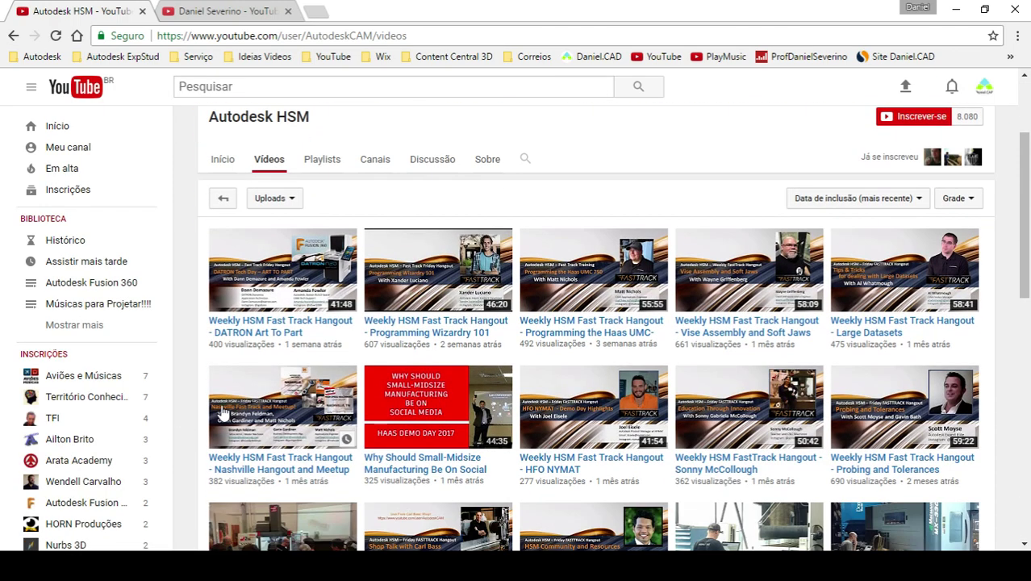
{"action": "left_click", "coordinate": [412, 34]}
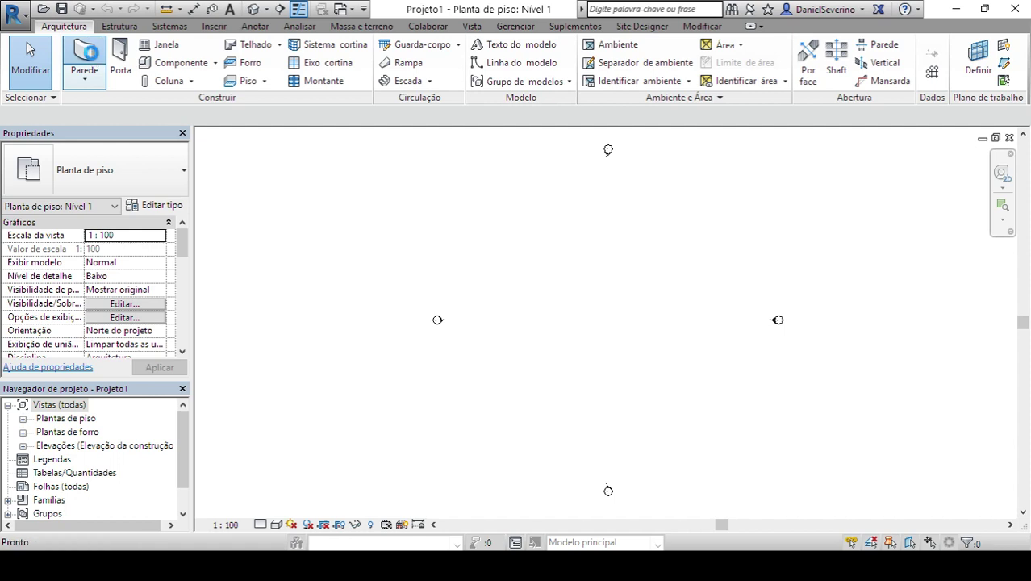
- Start the Wall tool with the Parede básica Genérico - 200 mm type in Revit
{"action": "left_click", "coordinate": [94, 59]}
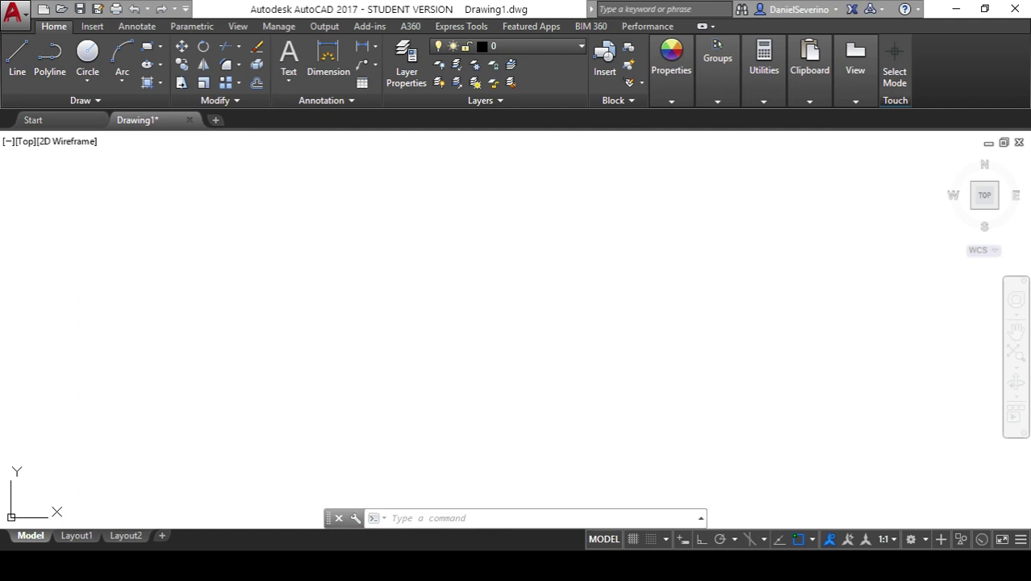
{"action": "mouse_move", "coordinate": [458, 565]}
{"action": "left_click", "coordinate": [458, 519]}
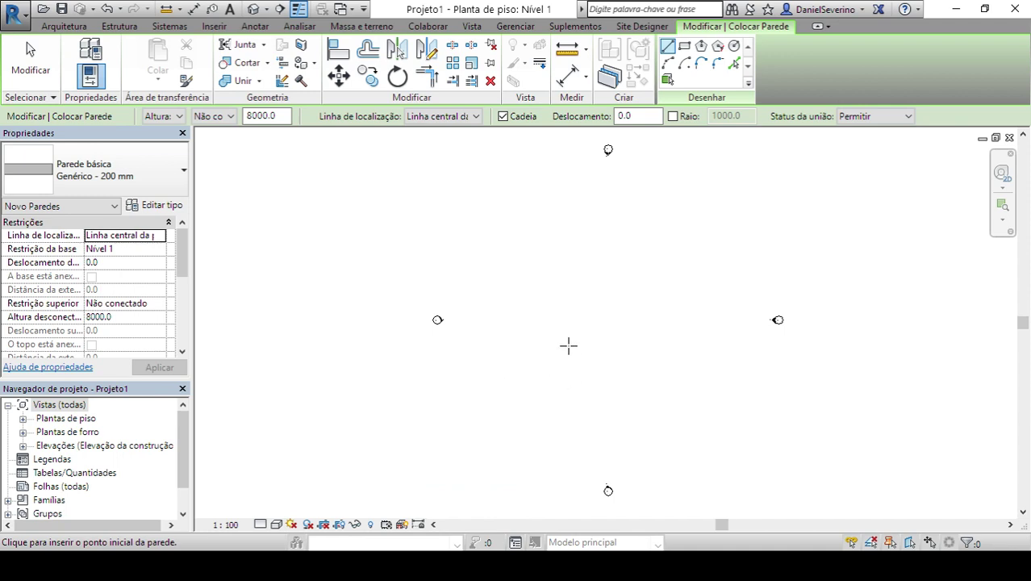
- Draw one vertical wall starting near the centre of the Nível 1 plan
{"action": "left_click", "coordinate": [568, 312]}
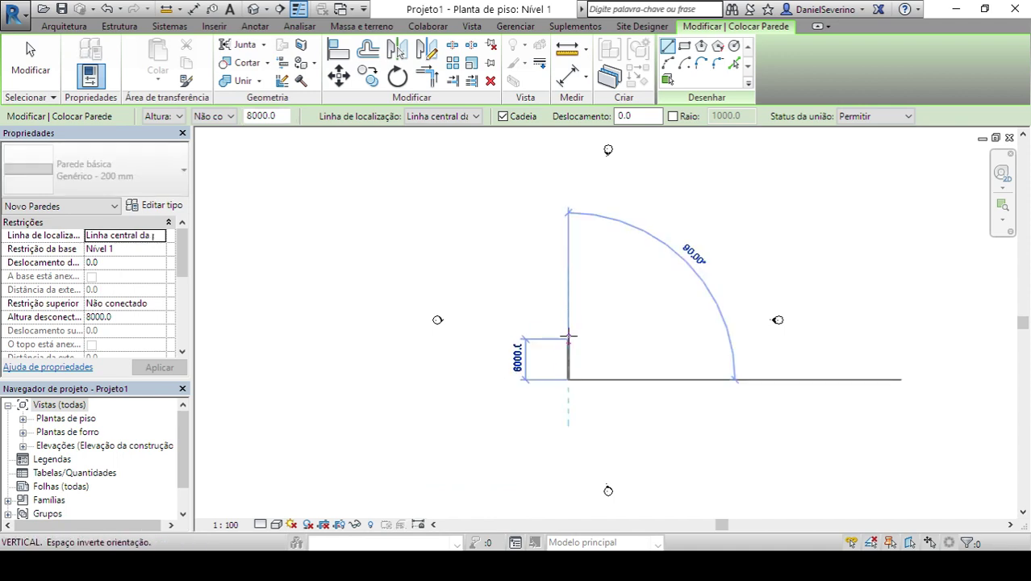
{"action": "left_click", "coordinate": [567, 336]}
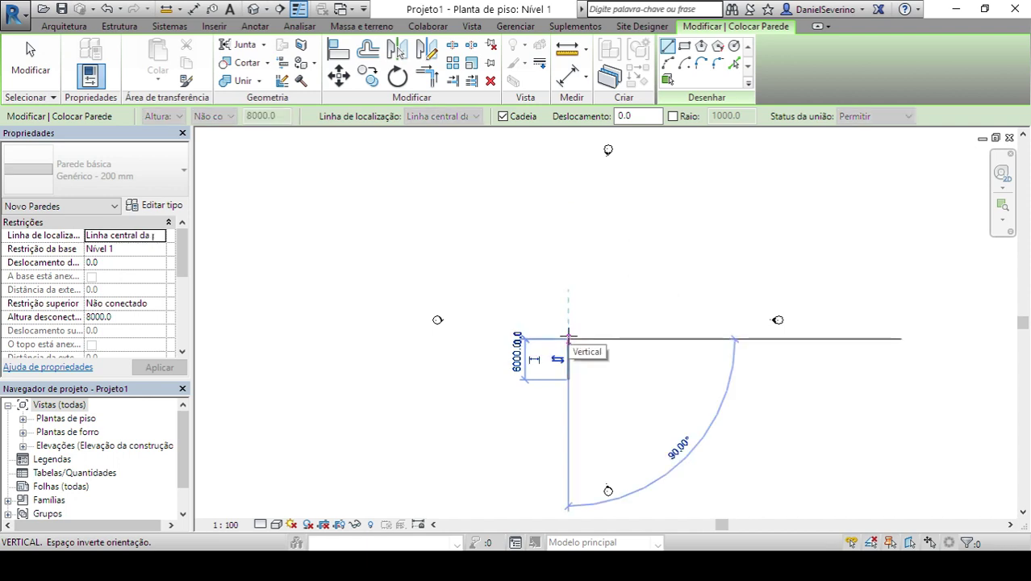
{"action": "key", "text": "Escape"}
{"action": "key", "text": "Escape"}
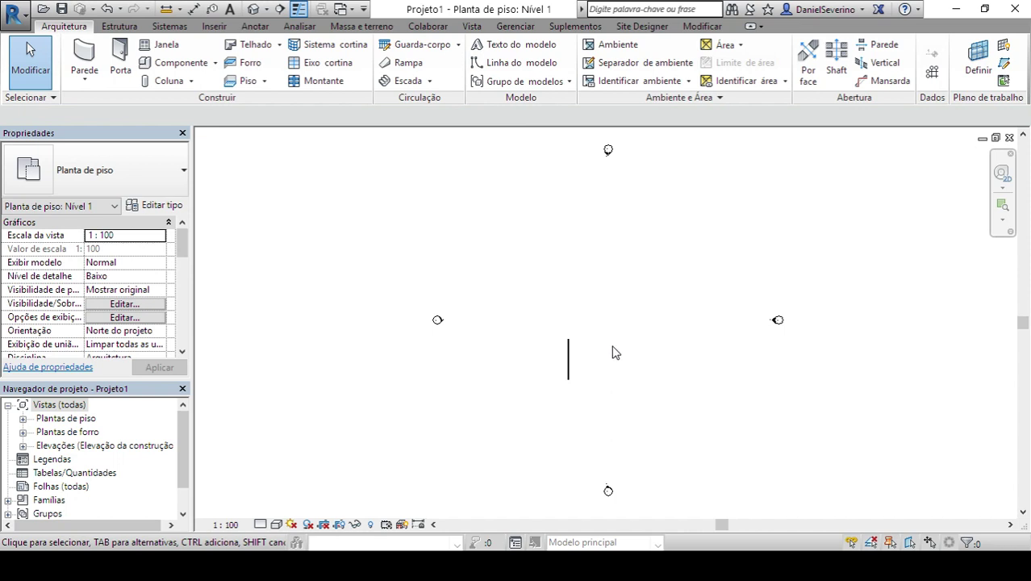
- Sketch a rectangular Genérico 150 mm architectural floor boundary around the wall and finish it
{"action": "left_click", "coordinate": [265, 81]}
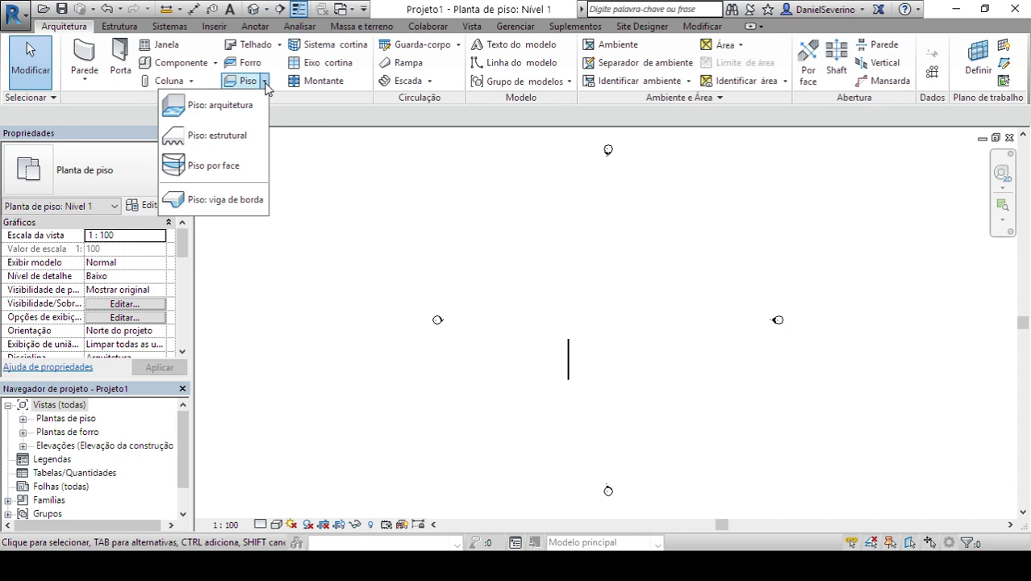
{"action": "left_click", "coordinate": [247, 107]}
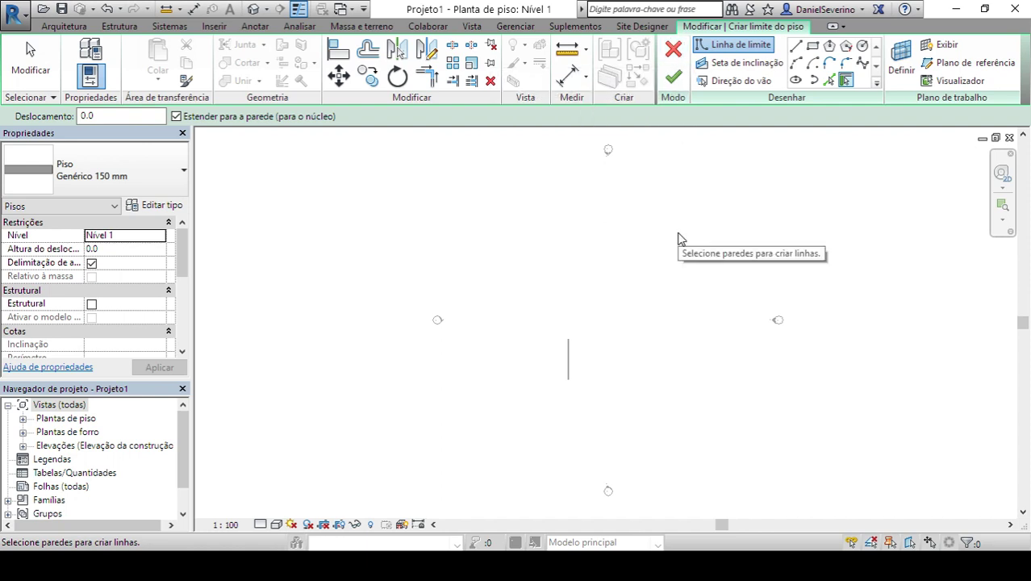
{"action": "left_click", "coordinate": [812, 46]}
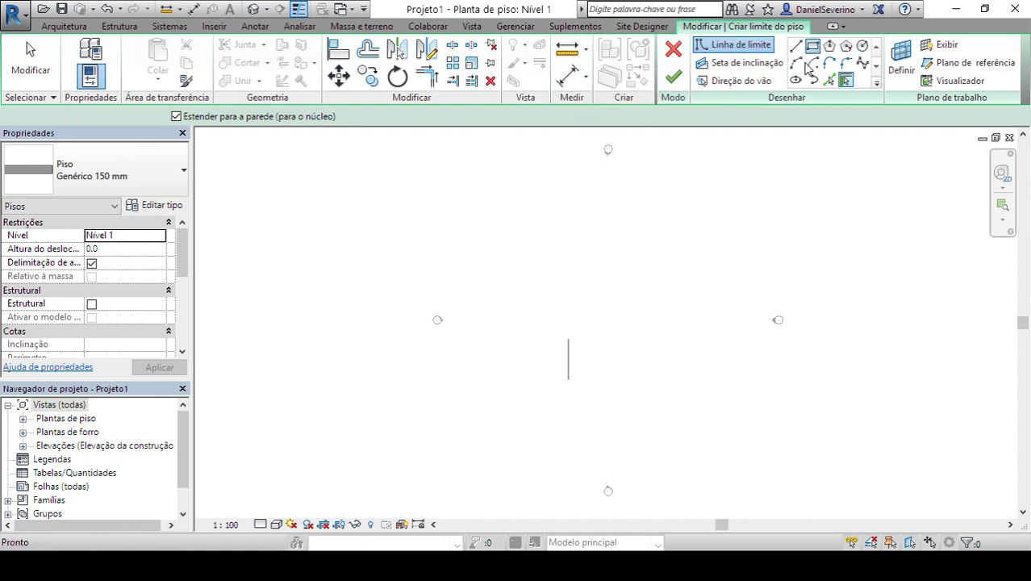
{"action": "left_click", "coordinate": [542, 310]}
{"action": "left_click", "coordinate": [596, 397]}
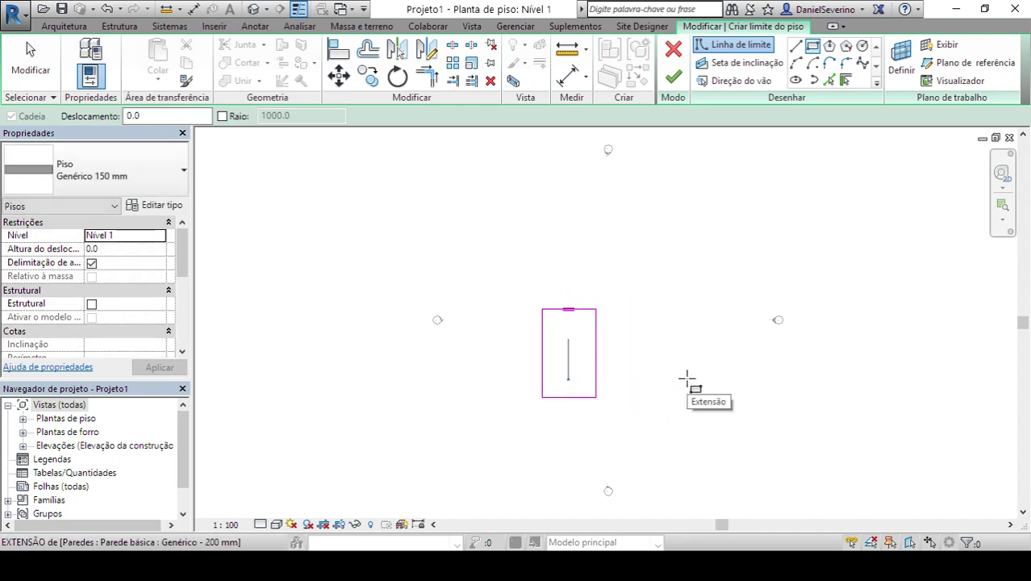
{"action": "left_click", "coordinate": [675, 56]}
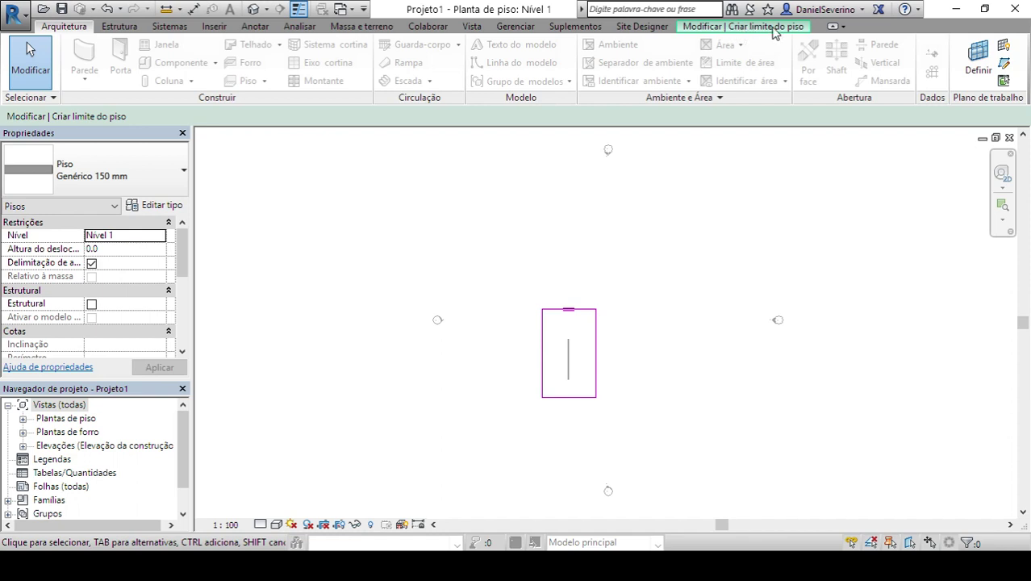
{"action": "left_click", "coordinate": [754, 32]}
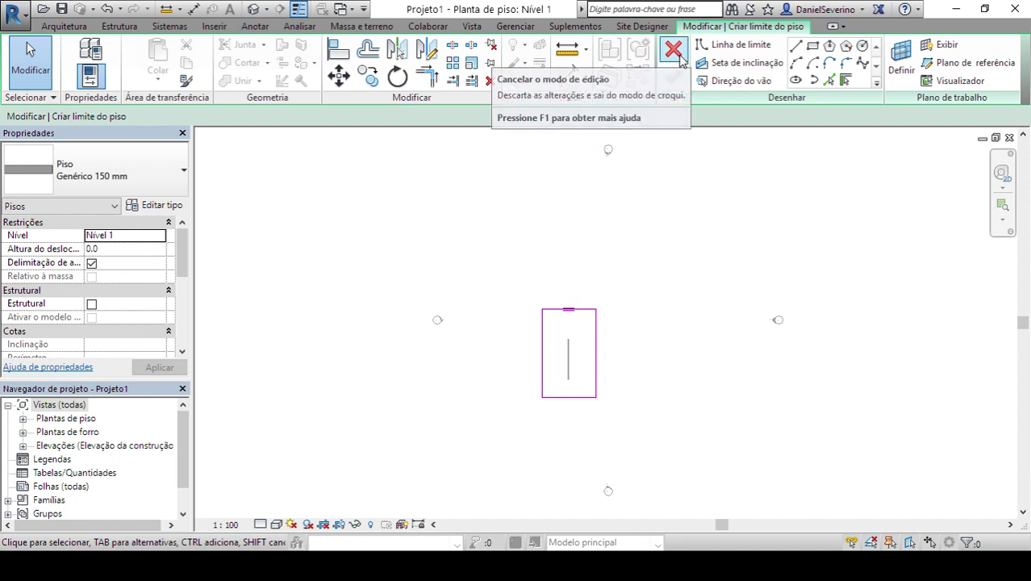
{"action": "left_click", "coordinate": [675, 87]}
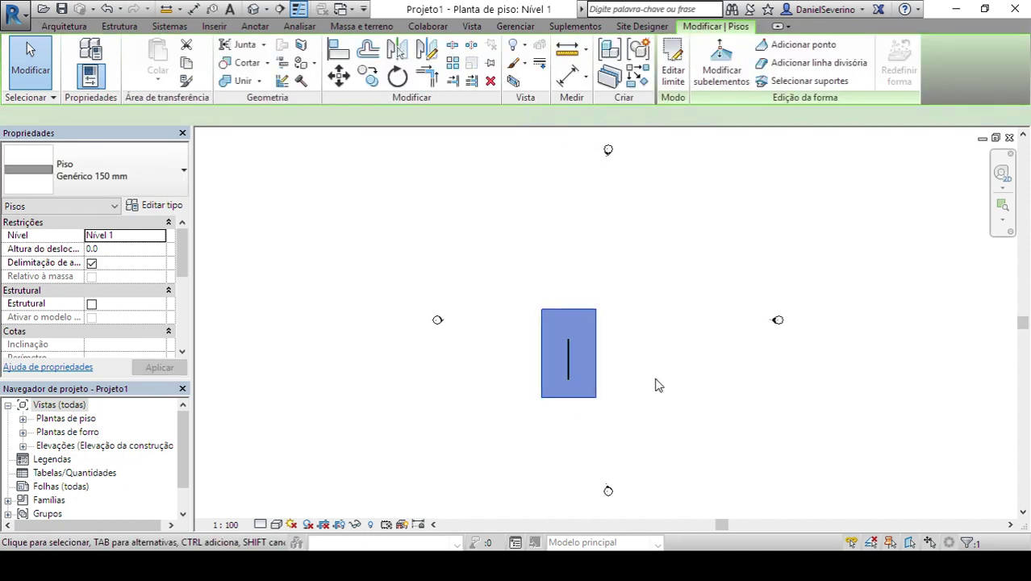
- Deselect the floor and expand the Plantas de piso and Plantas de forro lists
{"action": "left_click", "coordinate": [372, 231]}
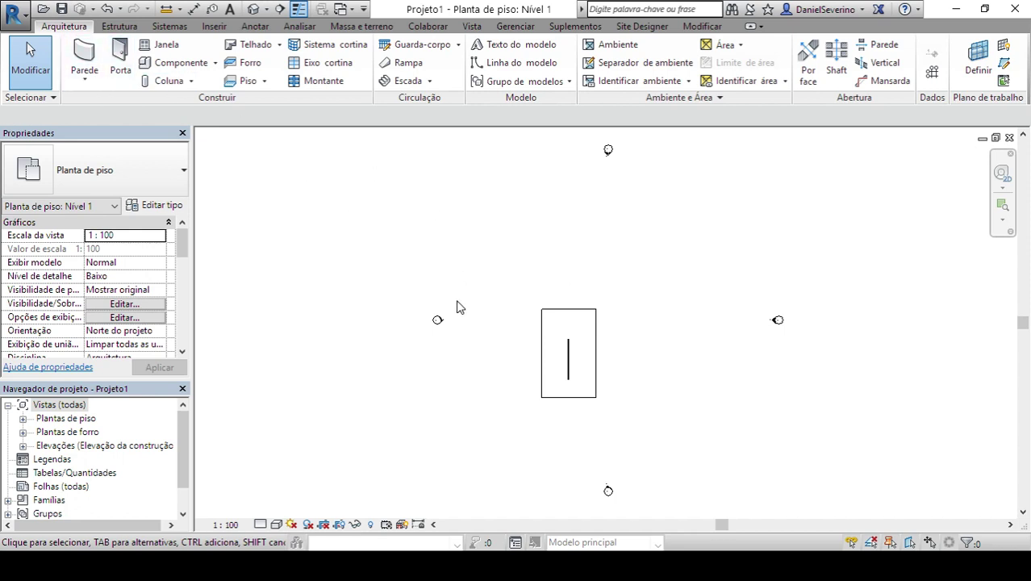
{"action": "left_click", "coordinate": [23, 418]}
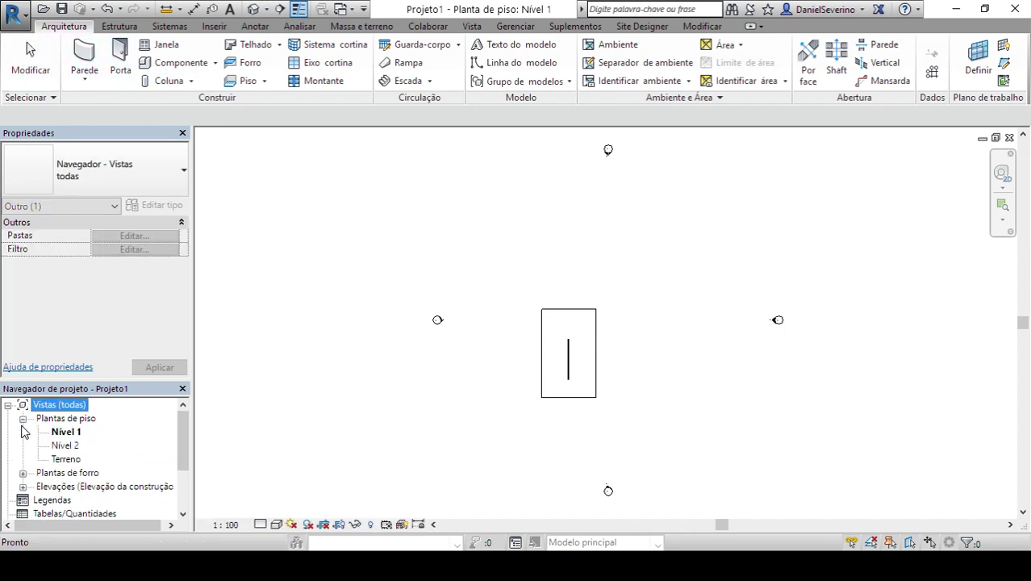
{"action": "left_click", "coordinate": [22, 473]}
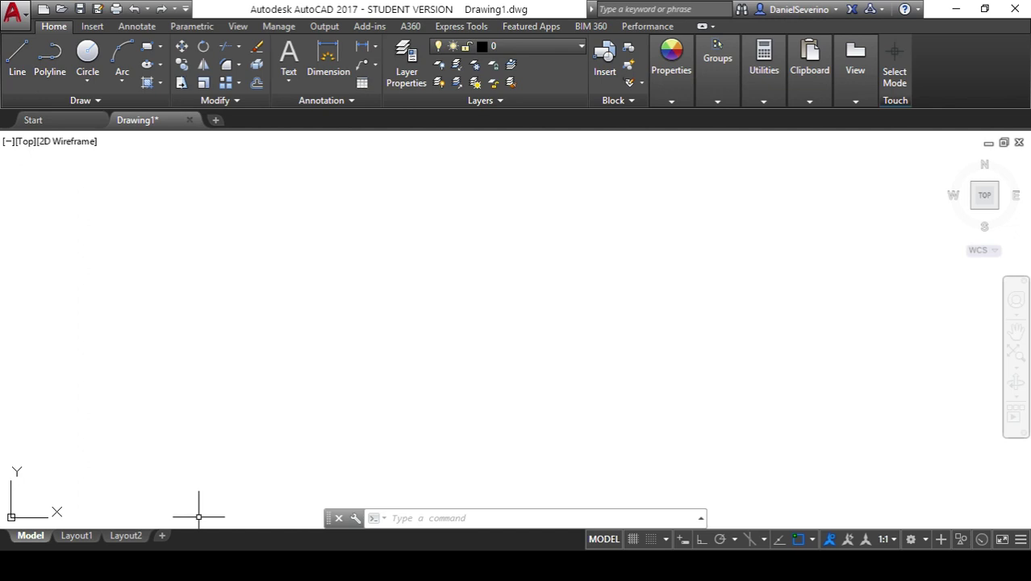
- Bring up the Daniel Severino channel in Chrome and open its video manager
{"action": "mouse_move", "coordinate": [406, 565]}
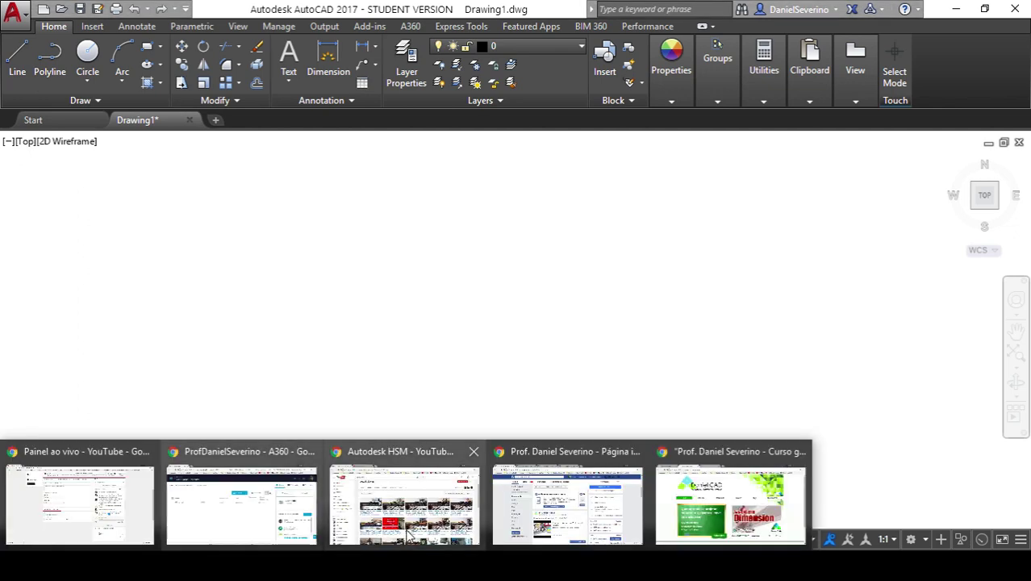
{"action": "mouse_move", "coordinate": [410, 516]}
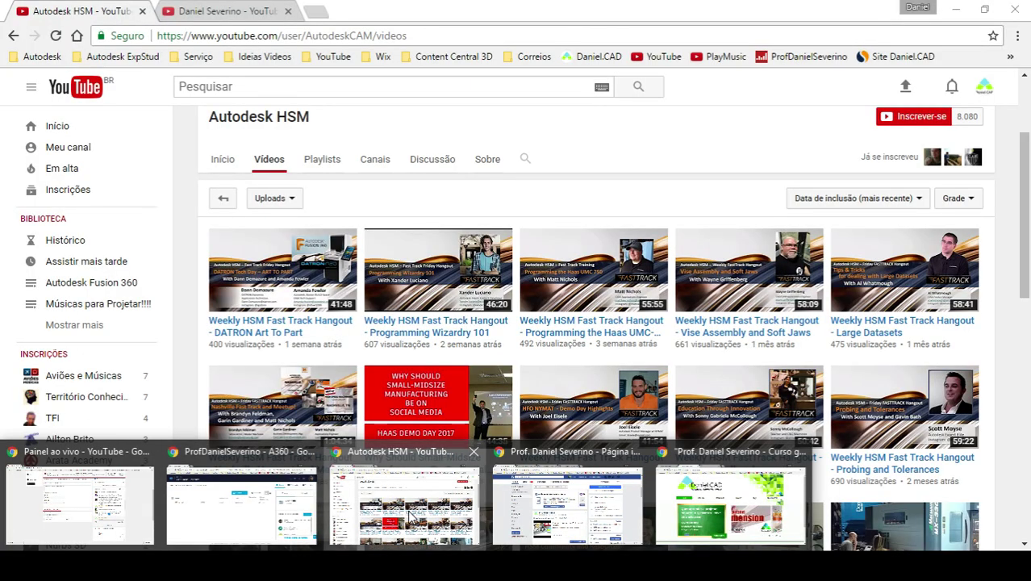
{"action": "left_click", "coordinate": [407, 515]}
{"action": "left_click", "coordinate": [226, 12]}
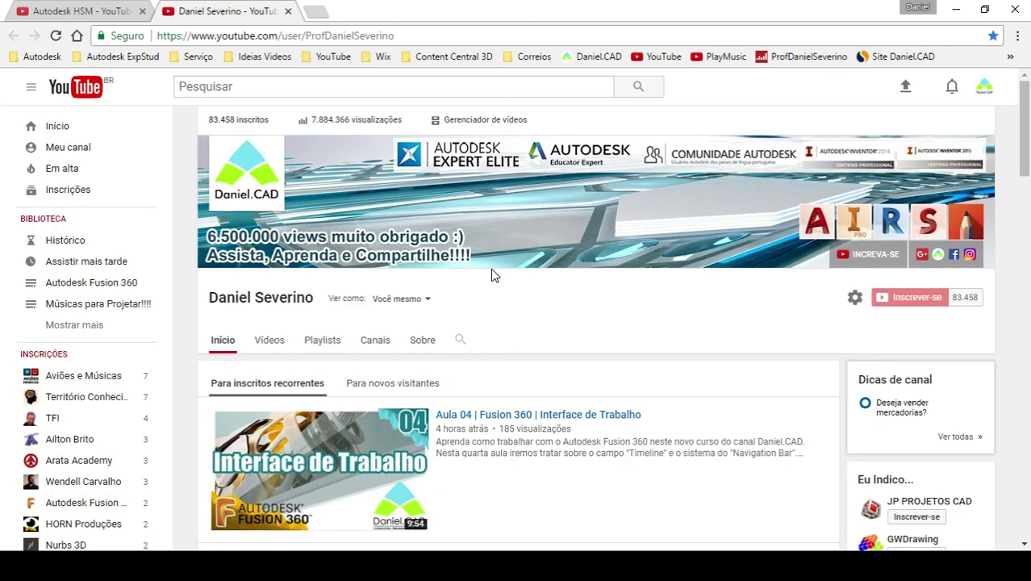
{"action": "left_click", "coordinate": [475, 121]}
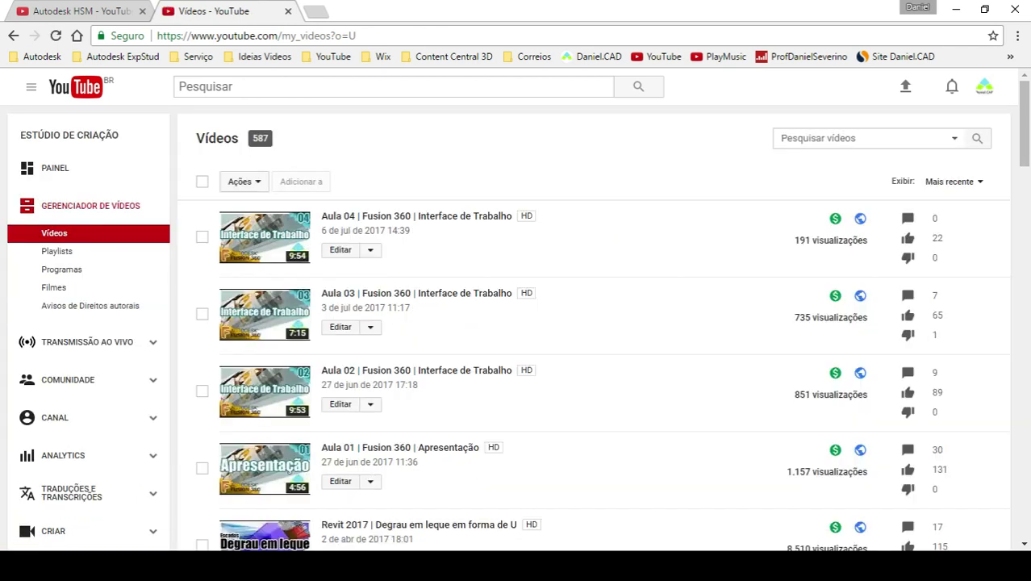
- Search the channel's videos for 'teclado' and scroll through the results
{"action": "left_click", "coordinate": [852, 139]}
{"action": "type", "text": "teclado"}
{"action": "key", "text": "Return"}
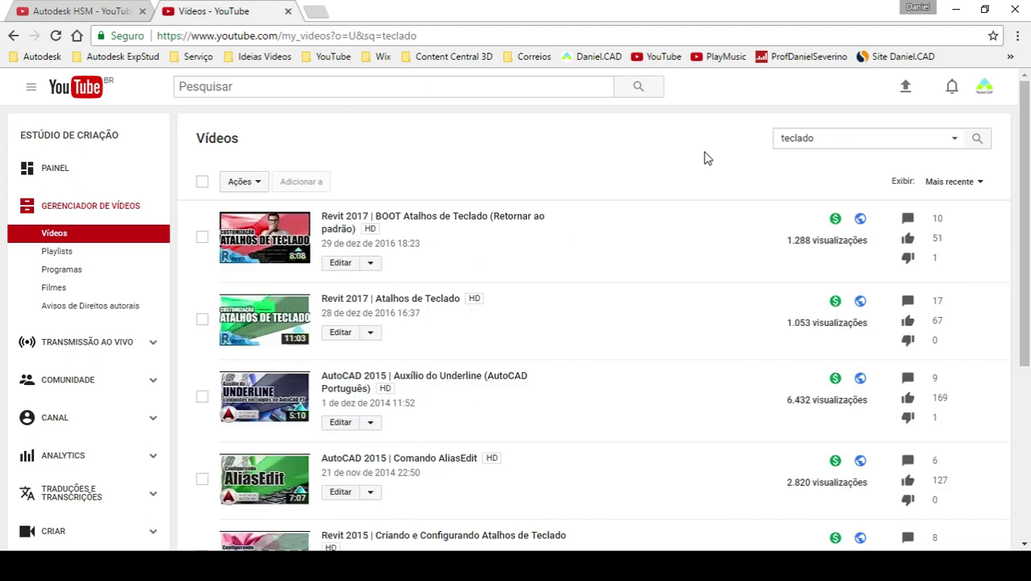
{"action": "scroll", "coordinate": [674, 247], "scroll_direction": "down", "scroll_amount": 2}
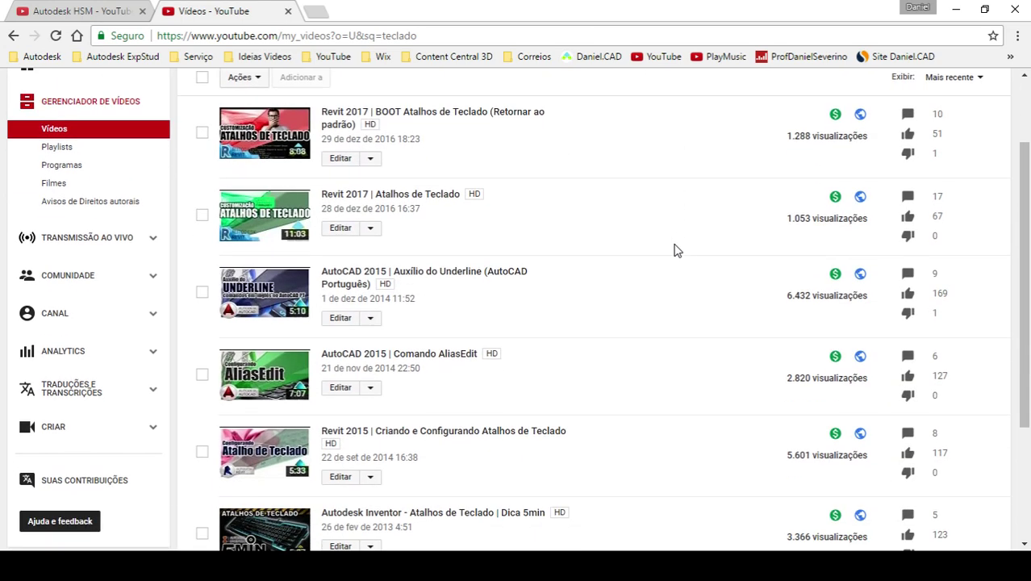
{"action": "scroll", "coordinate": [674, 250], "scroll_direction": "down", "scroll_amount": 1}
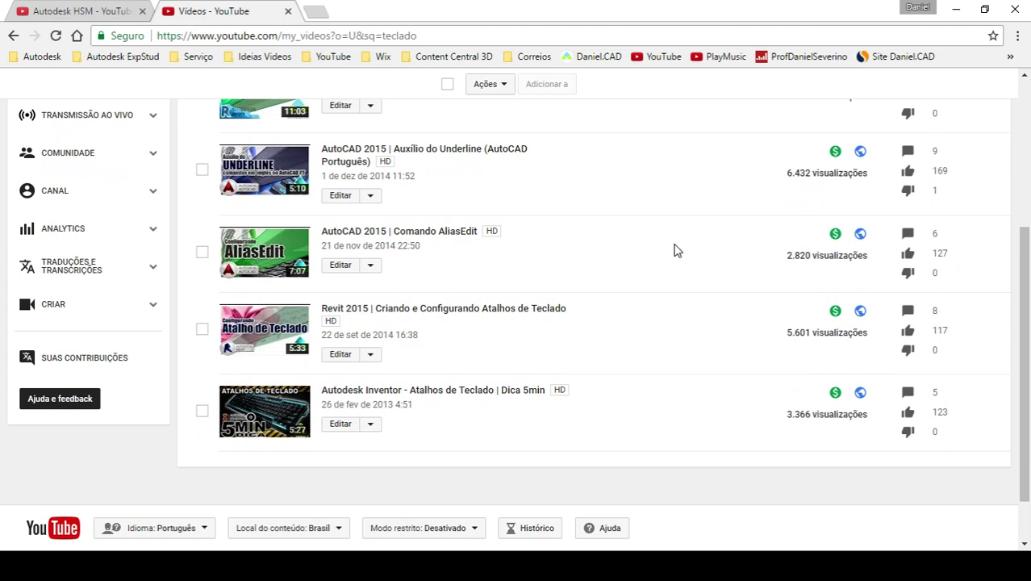
{"action": "scroll", "coordinate": [674, 250], "scroll_direction": "down", "scroll_amount": 1}
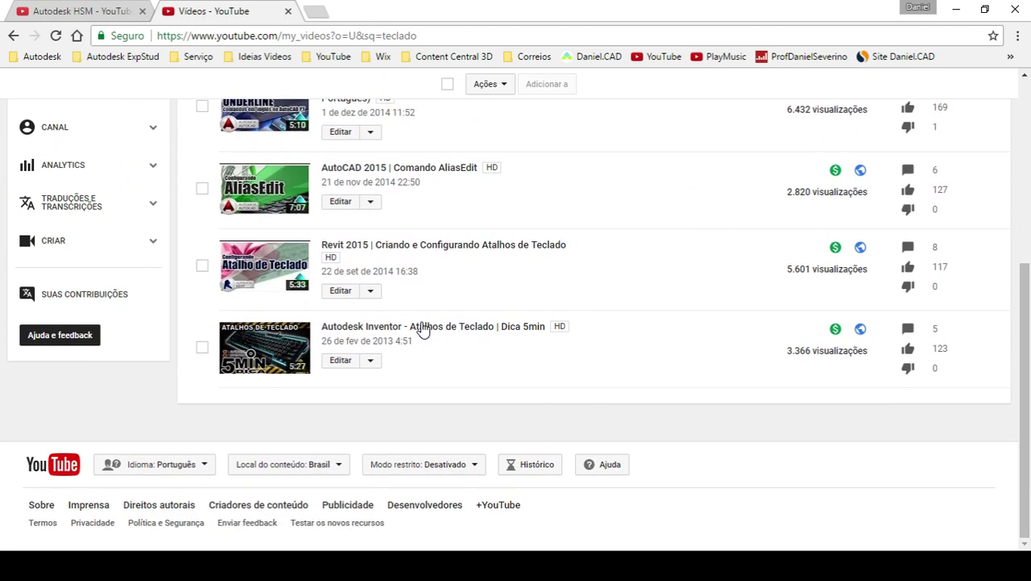
- Open the Revit 2015 keyboard-shortcut video's edit page, then return to the results
{"action": "left_click", "coordinate": [342, 296]}
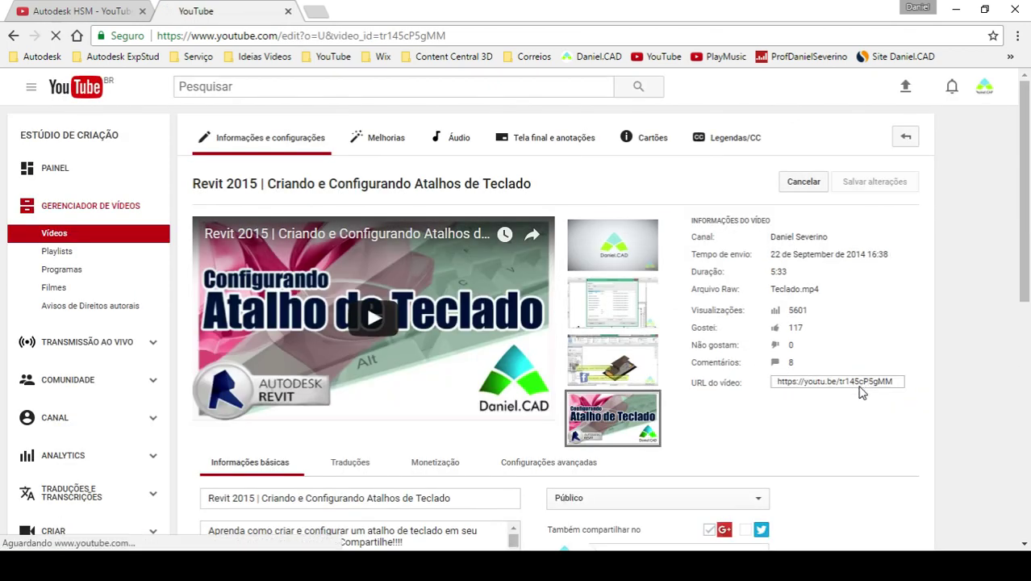
{"action": "key", "text": "alt+Left"}
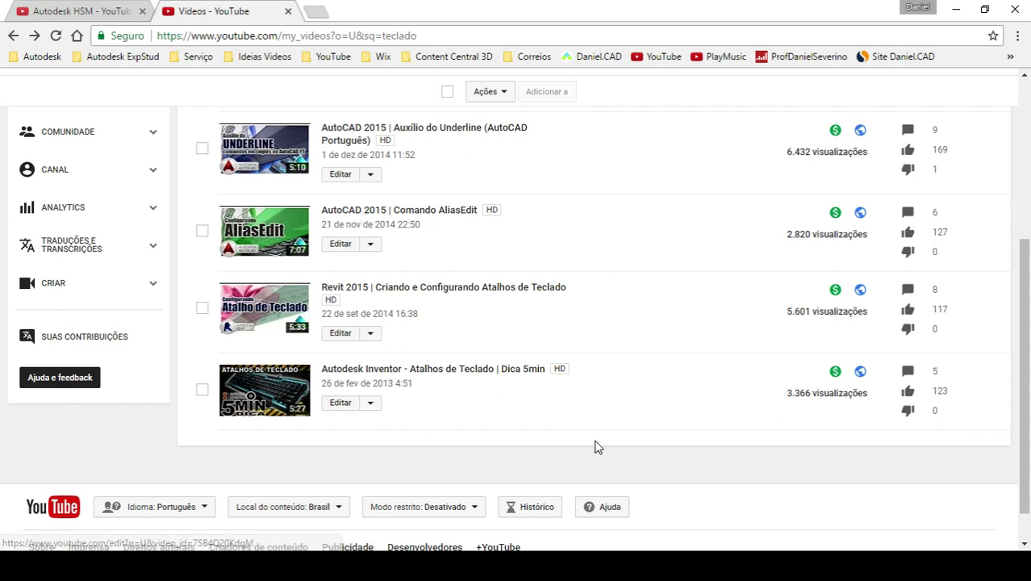
{"action": "scroll", "coordinate": [593, 444], "scroll_direction": "up", "scroll_amount": 1}
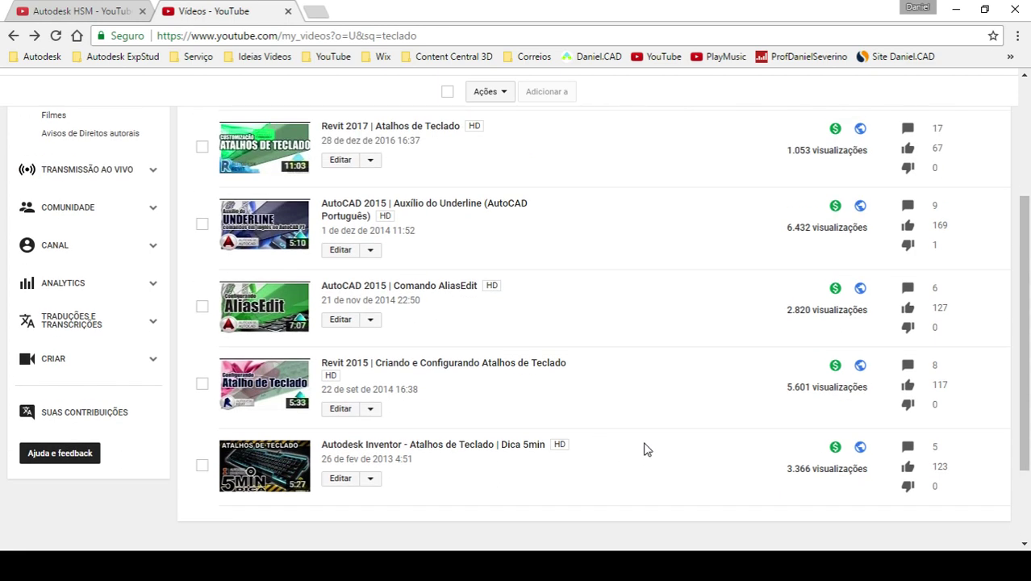
- Copy the AutoCAD 2015 Comando AliasEdit video's short link and close the Autodesk HSM tab
{"action": "scroll", "coordinate": [645, 449], "scroll_direction": "up", "scroll_amount": 1}
{"action": "left_click", "coordinate": [341, 395]}
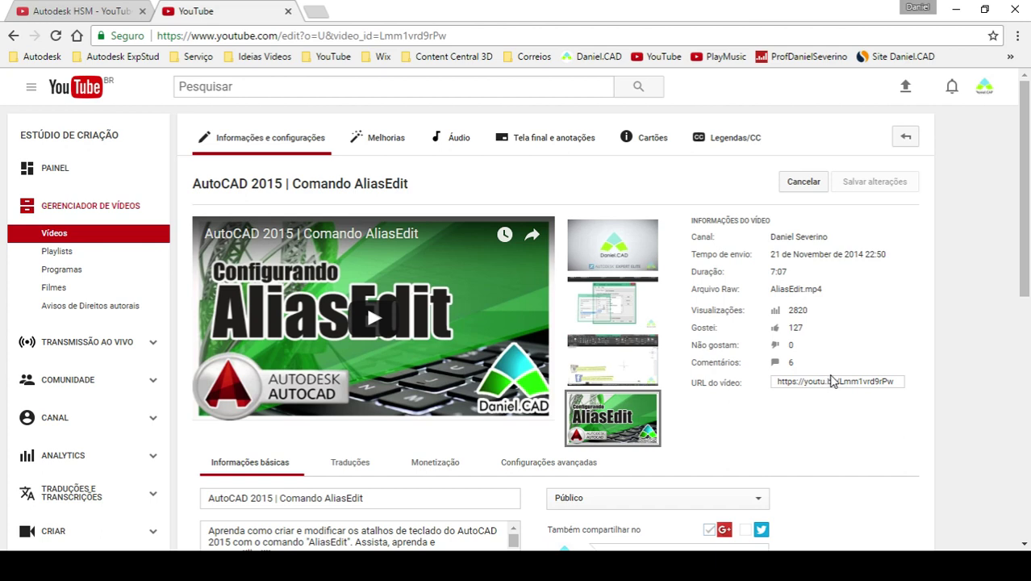
{"action": "left_click", "coordinate": [837, 383]}
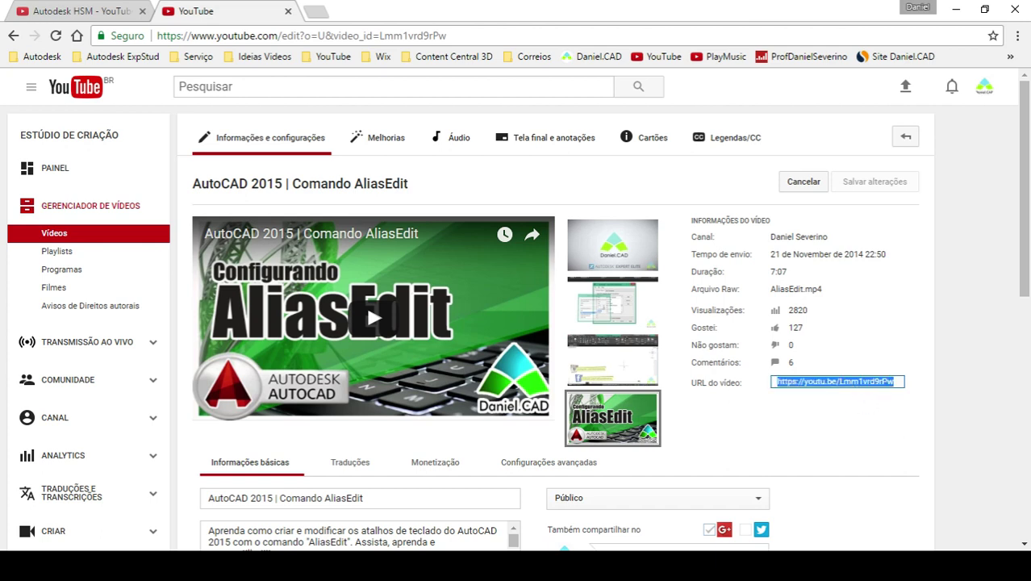
{"action": "key", "text": "alt+Tab"}
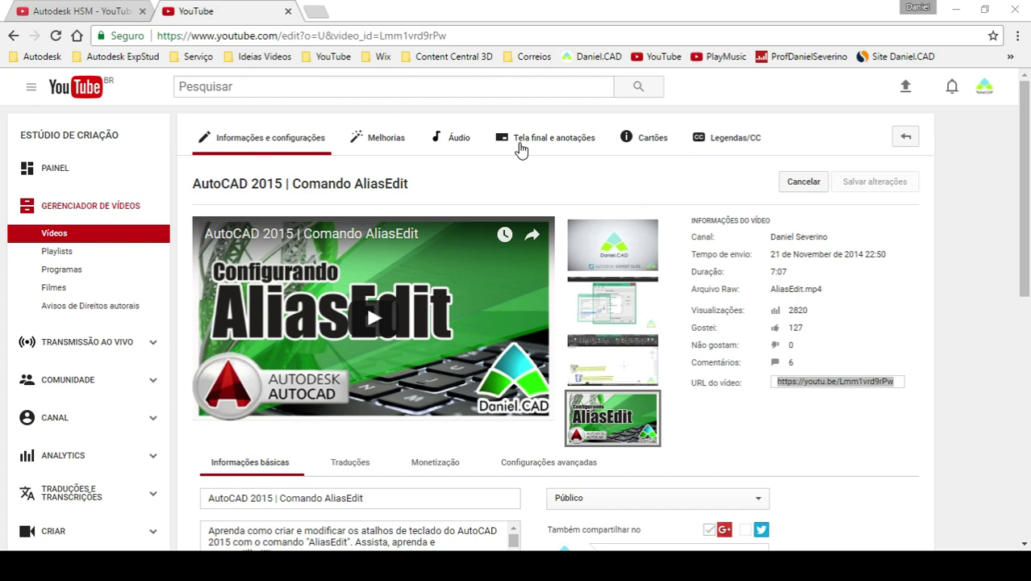
{"action": "left_click", "coordinate": [143, 12]}
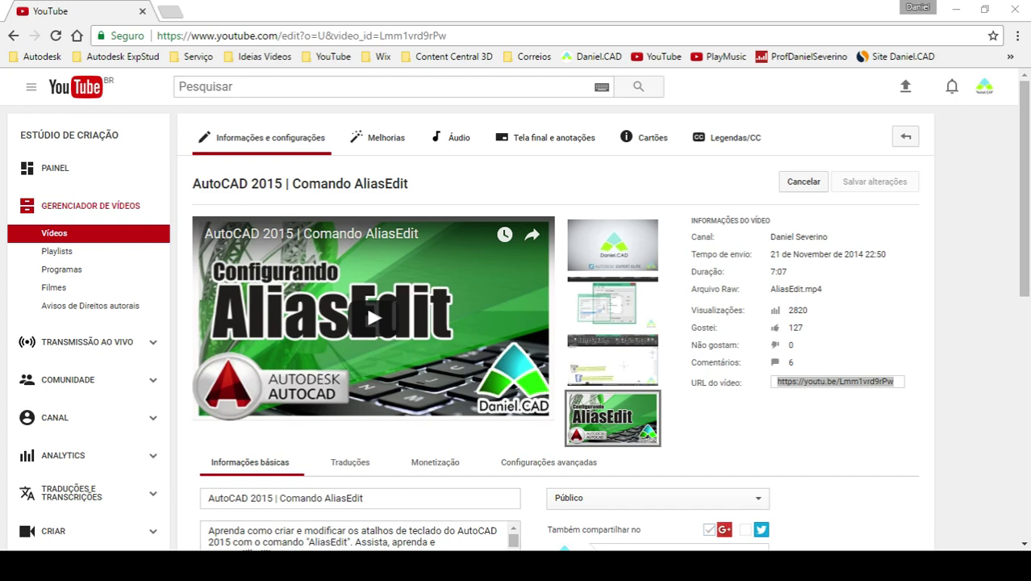
{"action": "mouse_move", "coordinate": [408, 565]}
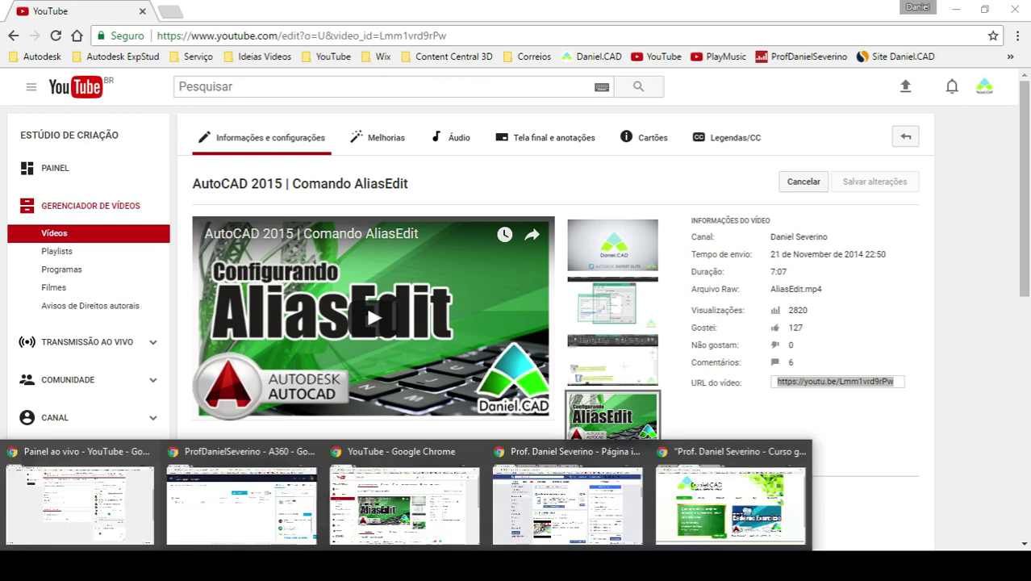
{"action": "left_click", "coordinate": [270, 492]}
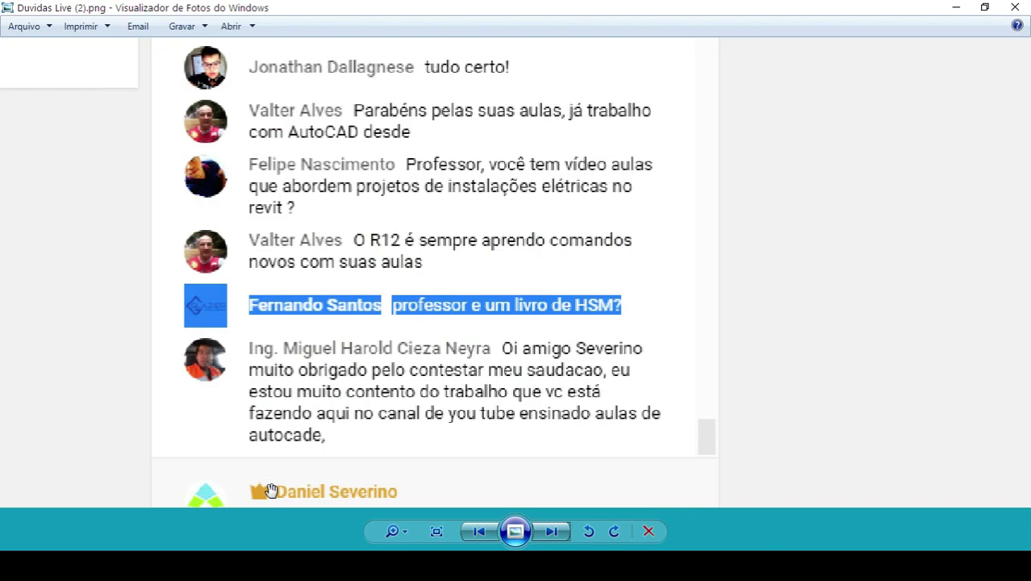
{"action": "left_click", "coordinate": [1016, 8]}
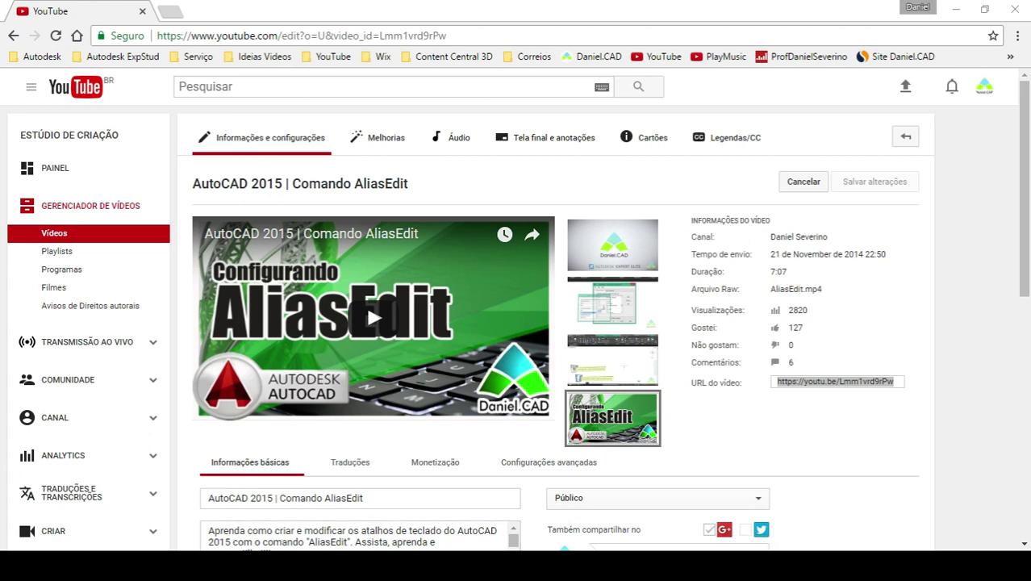
- Go from YouTube Studio's video edit page back to the Revit window with Planta de piso: Nível 1
{"action": "mouse_move", "coordinate": [387, 564]}
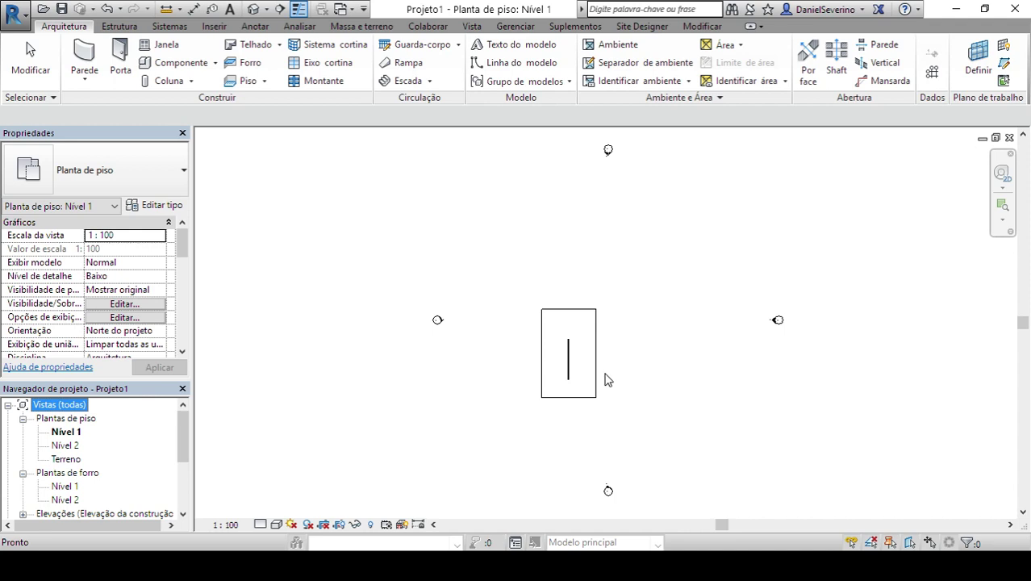
- Zoom into the Nível 1 floor plan and recentre it on the rectangular floor and wall
{"action": "scroll", "coordinate": [606, 375], "scroll_direction": "up", "scroll_amount": 2}
{"action": "scroll", "coordinate": [630, 374], "scroll_direction": "up", "scroll_amount": 1}
{"action": "middle_click_drag", "start_coordinate": [629, 374], "coordinate": [646, 358]}
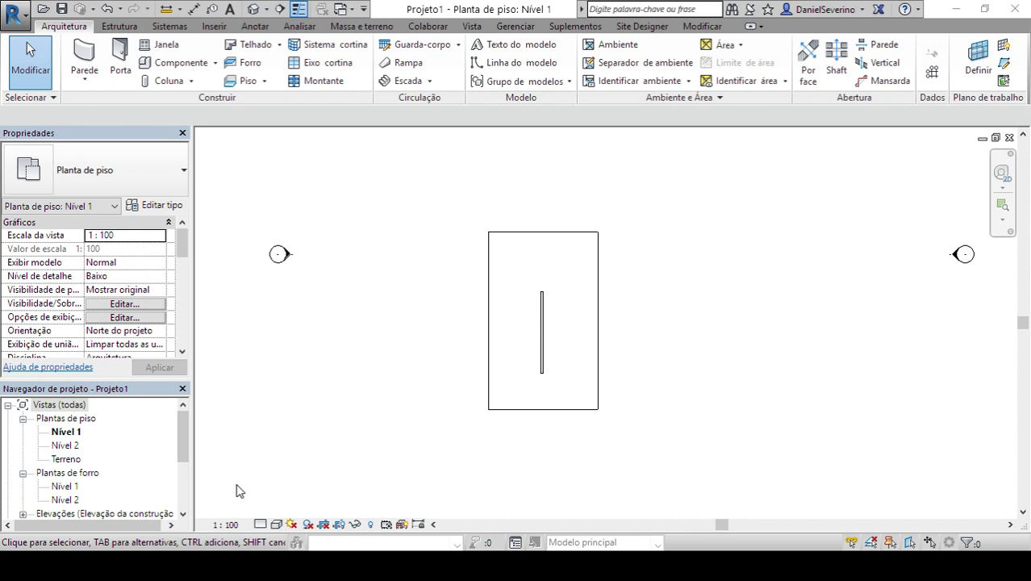
- In the Daniel.CAD Chrome window, Google 'autodesk certificação' in a new tab and open Certificação - Autodesk
{"action": "mouse_move", "coordinate": [242, 566]}
{"action": "mouse_move", "coordinate": [242, 528]}
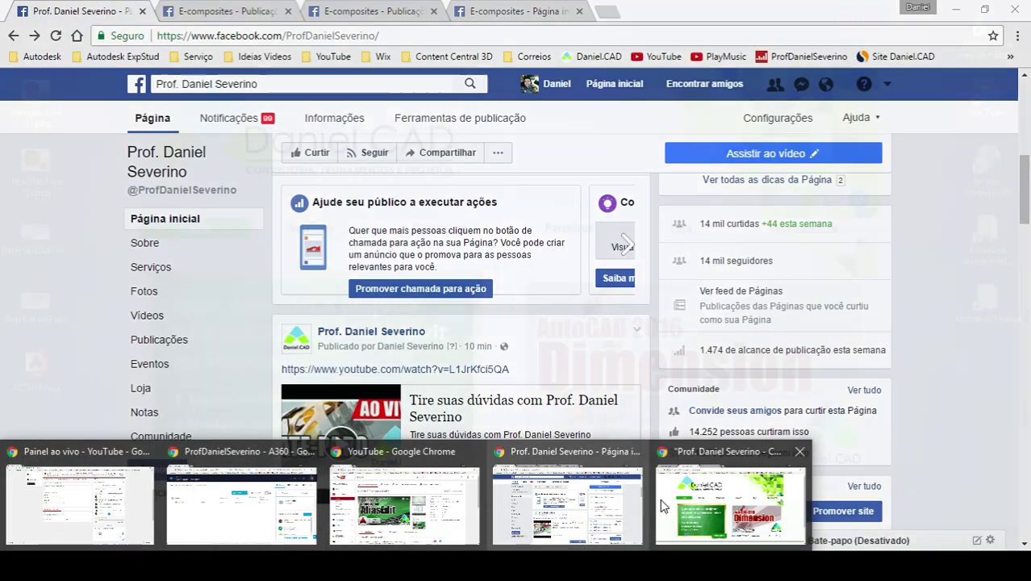
{"action": "left_click", "coordinate": [730, 504]}
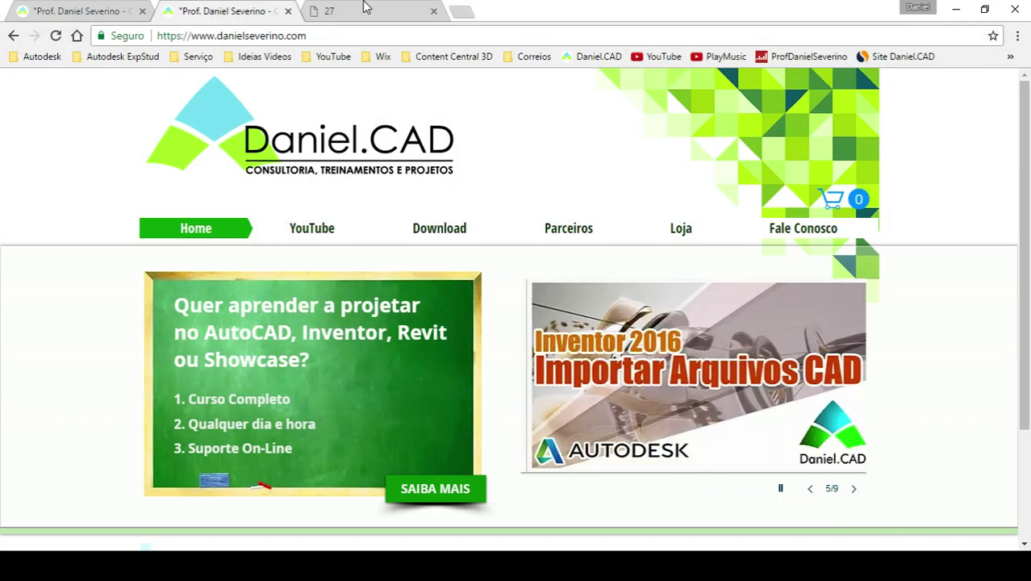
{"action": "left_click", "coordinate": [471, 16]}
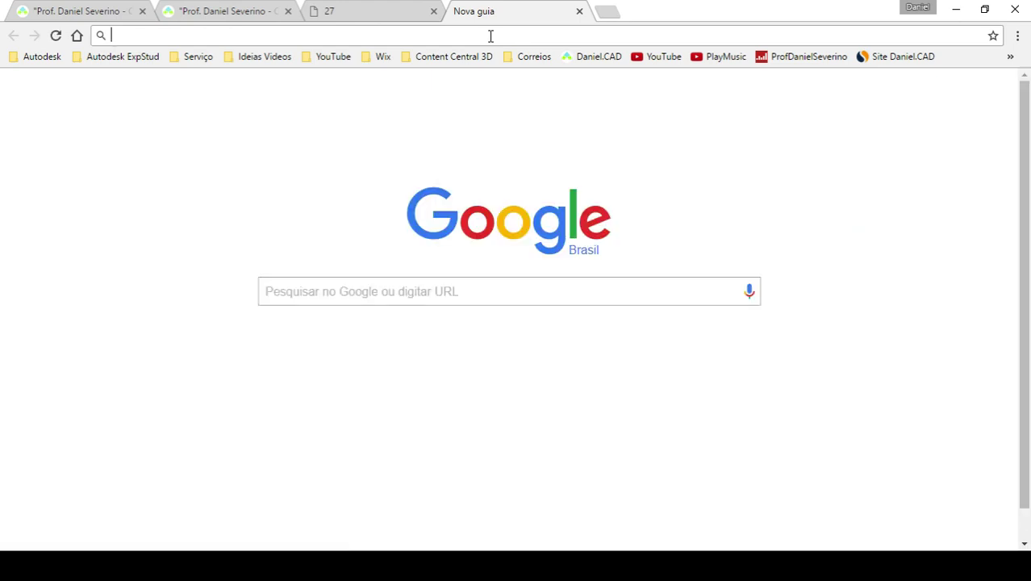
{"action": "type", "text": "autodesk cert"}
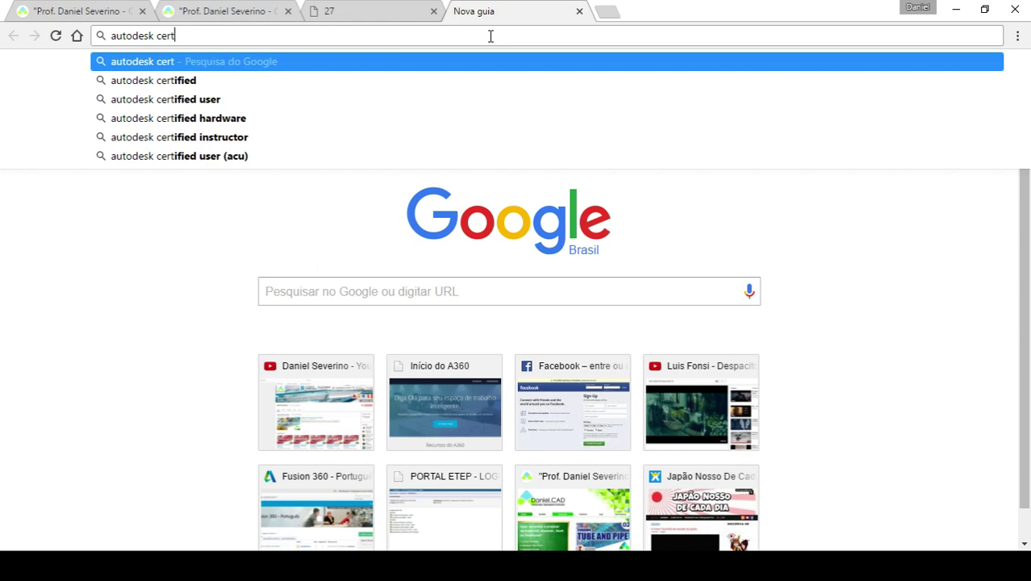
{"action": "type", "text": "ifi"}
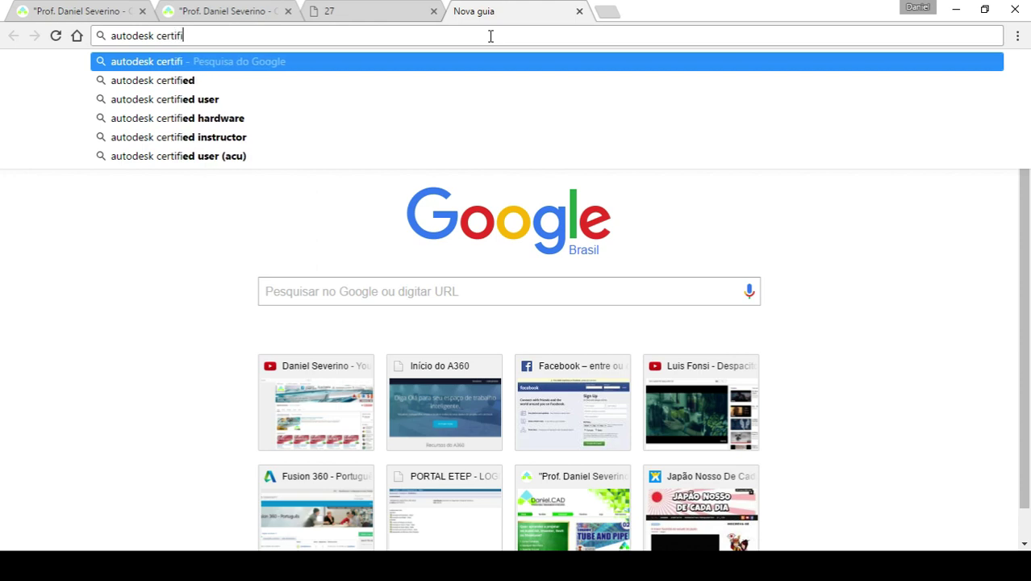
{"action": "type", "text": "cação"}
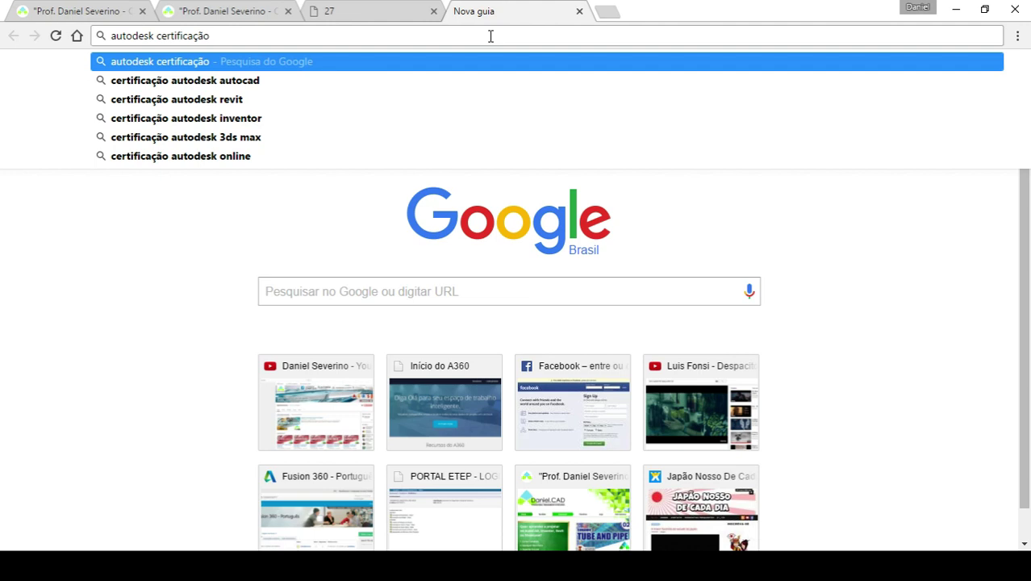
{"action": "key", "text": "Return"}
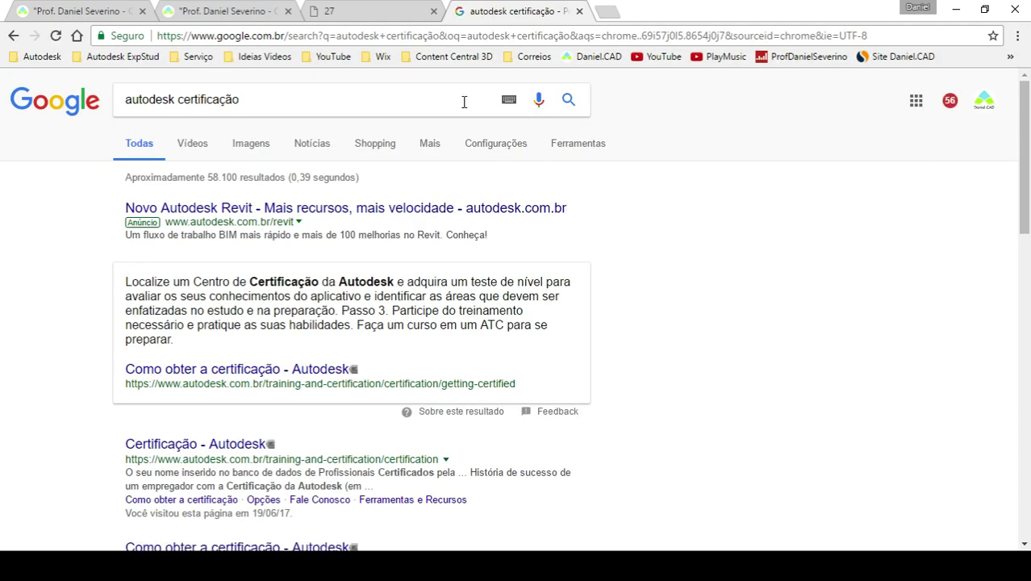
{"action": "left_click", "coordinate": [230, 443]}
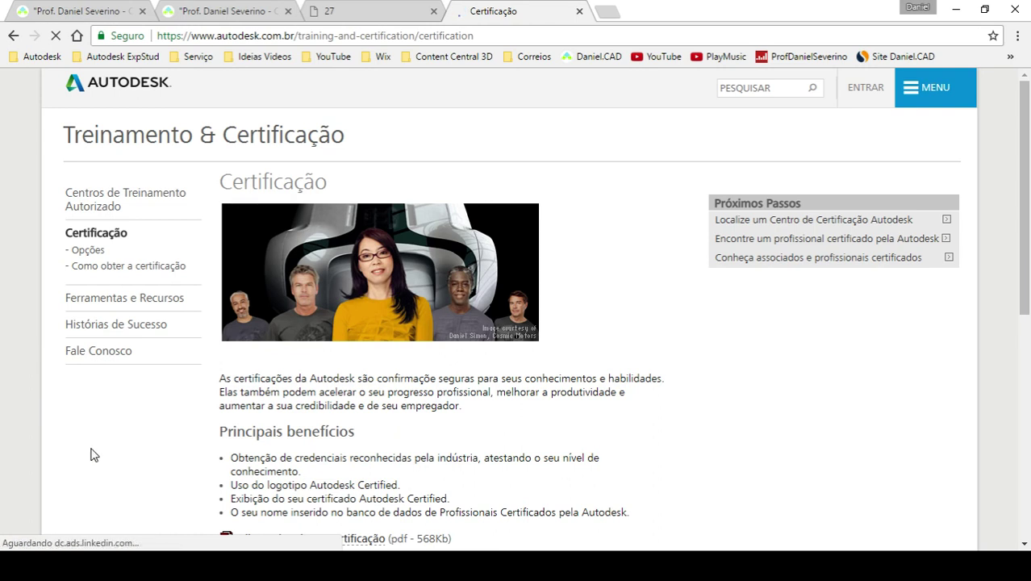
- Scroll the Certificação page, select its address, then switch to the A360 ArquivosTeste window
{"action": "scroll", "coordinate": [91, 454], "scroll_direction": "down", "scroll_amount": 1}
{"action": "scroll", "coordinate": [91, 454], "scroll_direction": "down", "scroll_amount": 1}
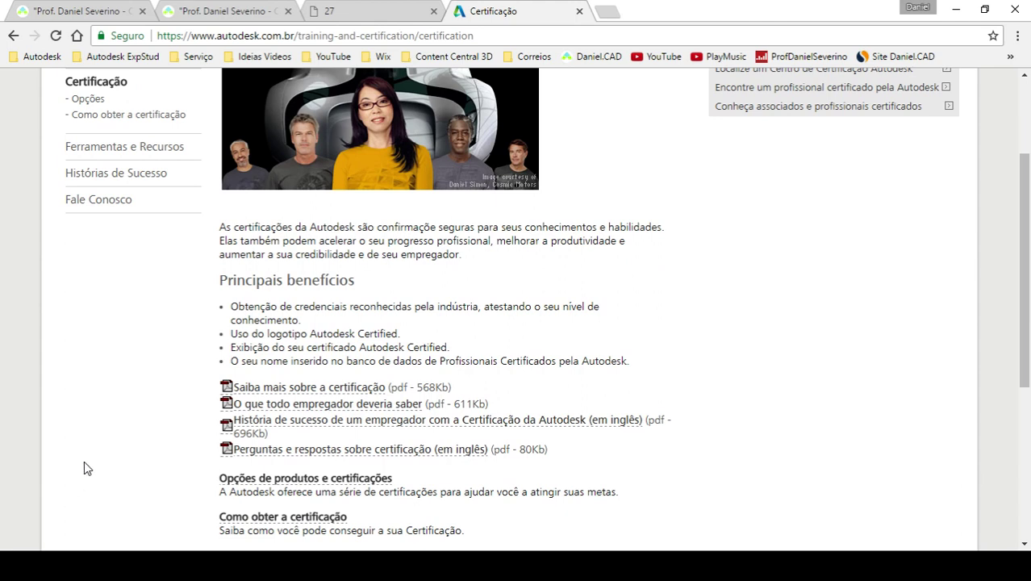
{"action": "scroll", "coordinate": [84, 461], "scroll_direction": "down", "scroll_amount": 1}
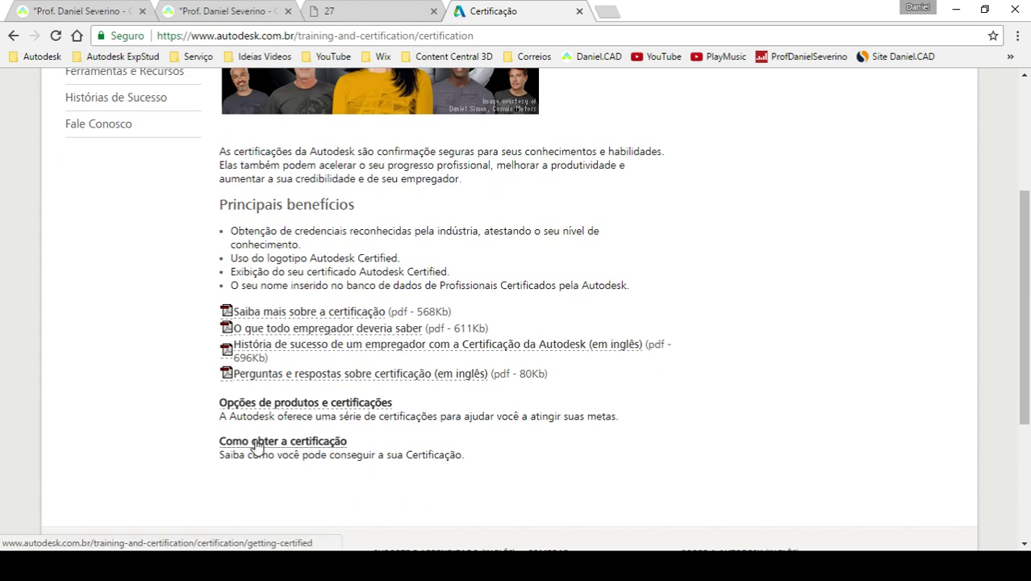
{"action": "scroll", "coordinate": [257, 446], "scroll_direction": "up", "scroll_amount": 3}
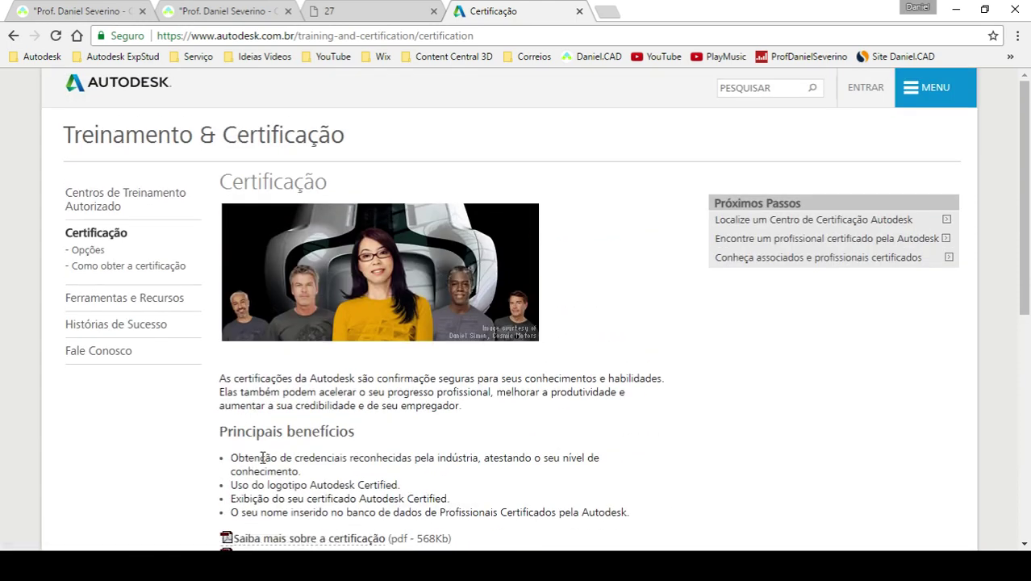
{"action": "left_click", "coordinate": [502, 36]}
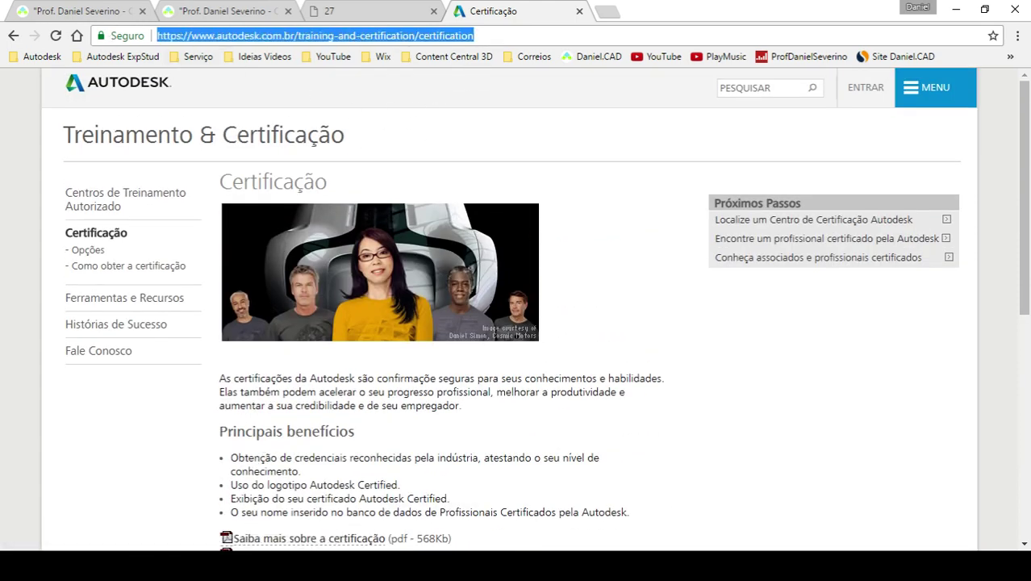
{"action": "key", "text": "alt+Tab"}
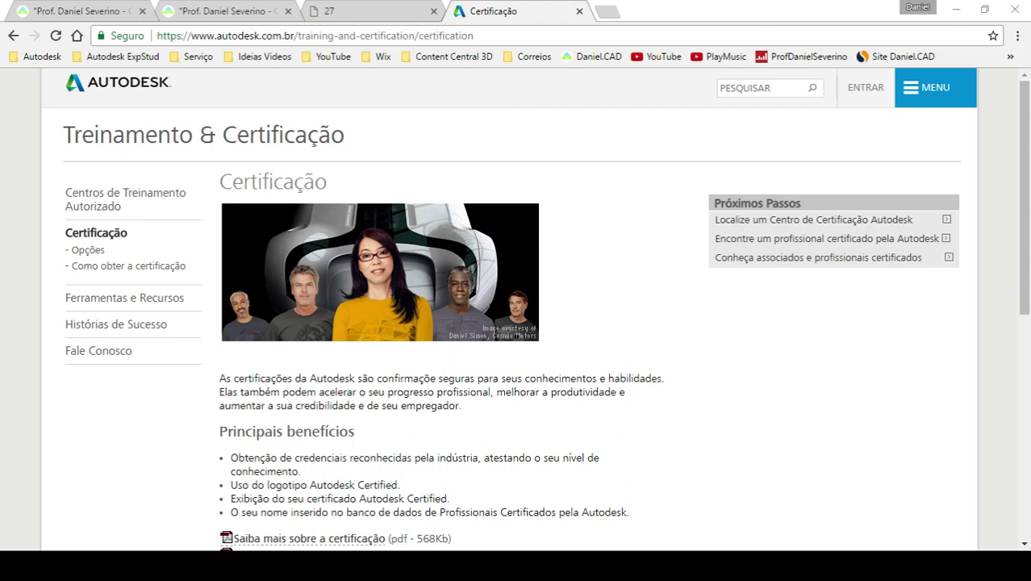
{"action": "key", "text": "alt+Tab"}
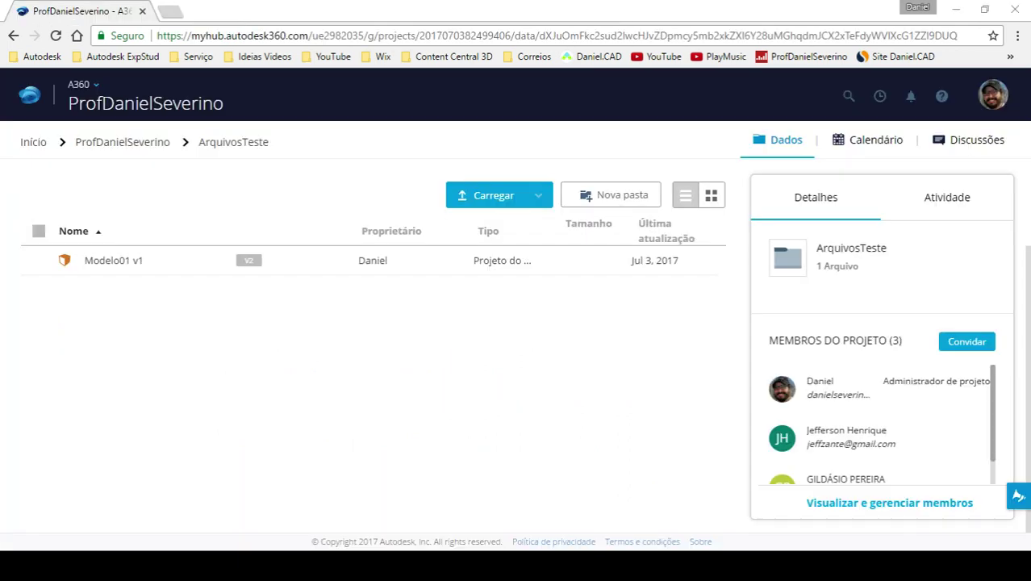
- Switch from the A360 window back to the Autodesk Certificação page
{"action": "key", "text": "alt+Tab"}
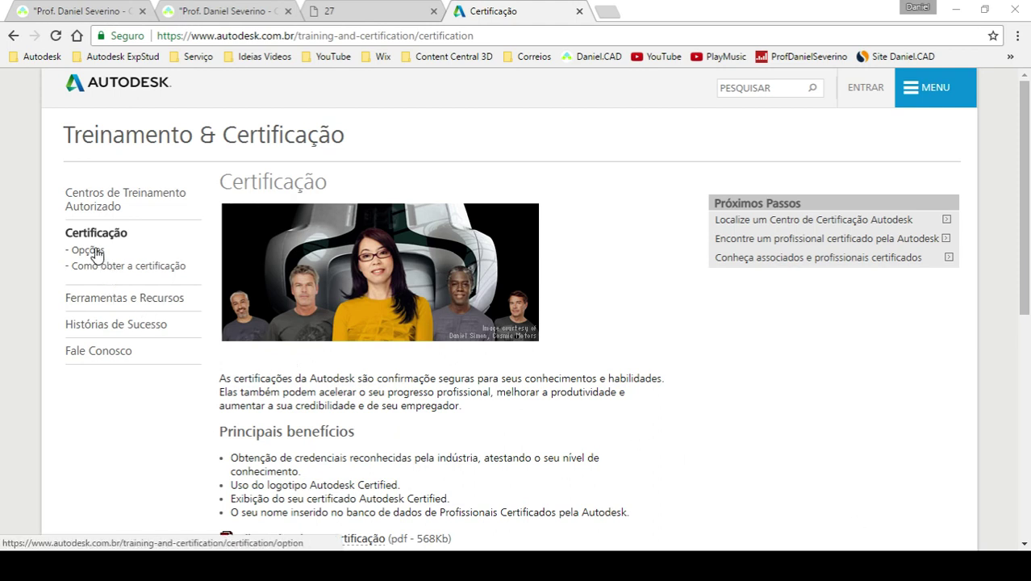
- Check 'Como obter a certificação', then open the 'Saiba mais sobre a certificação' brochure PDF
{"action": "left_click", "coordinate": [125, 272]}
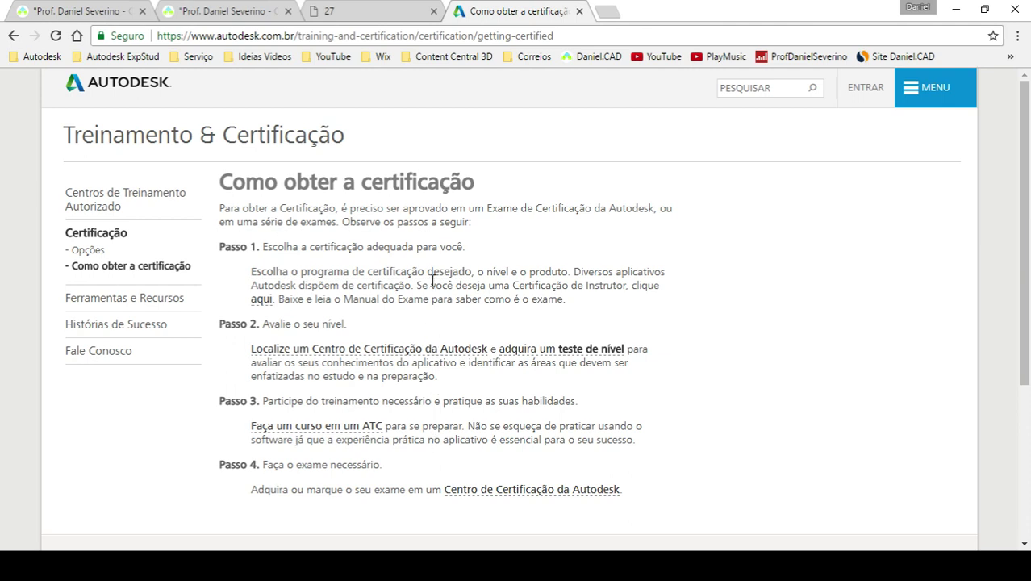
{"action": "left_click", "coordinate": [294, 277]}
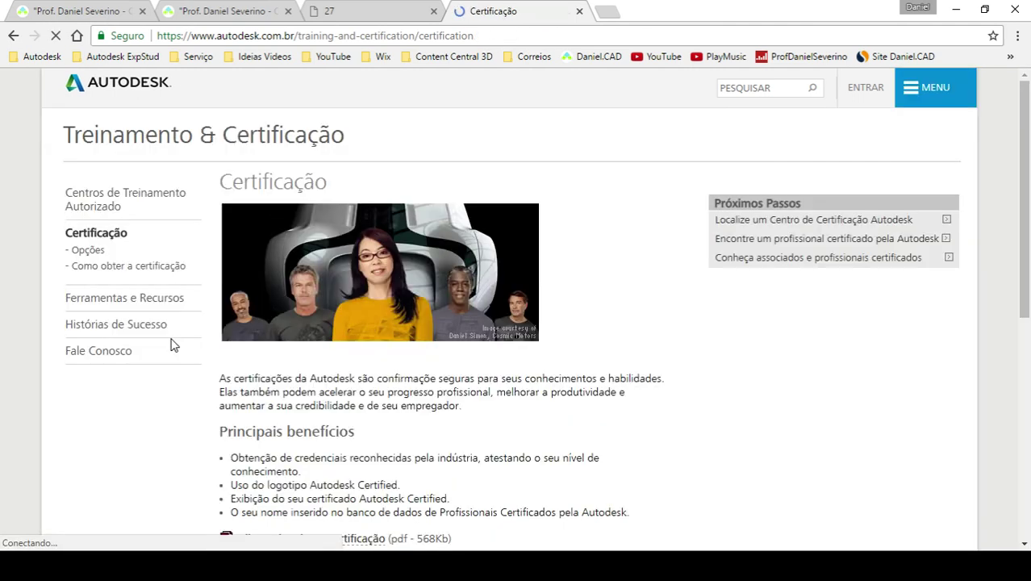
{"action": "scroll", "coordinate": [159, 373], "scroll_direction": "down", "scroll_amount": 2}
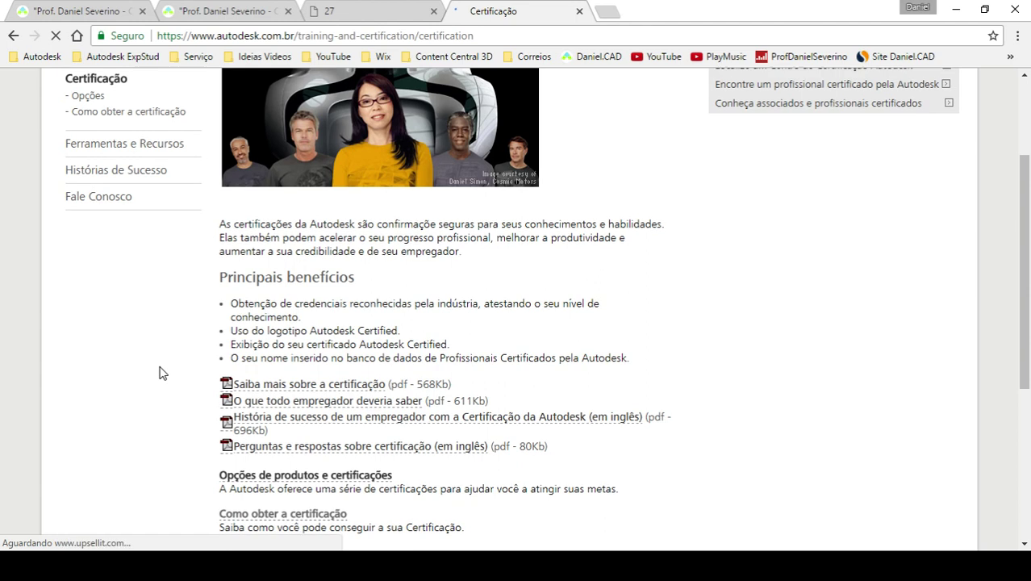
{"action": "scroll", "coordinate": [159, 372], "scroll_direction": "down", "scroll_amount": 1}
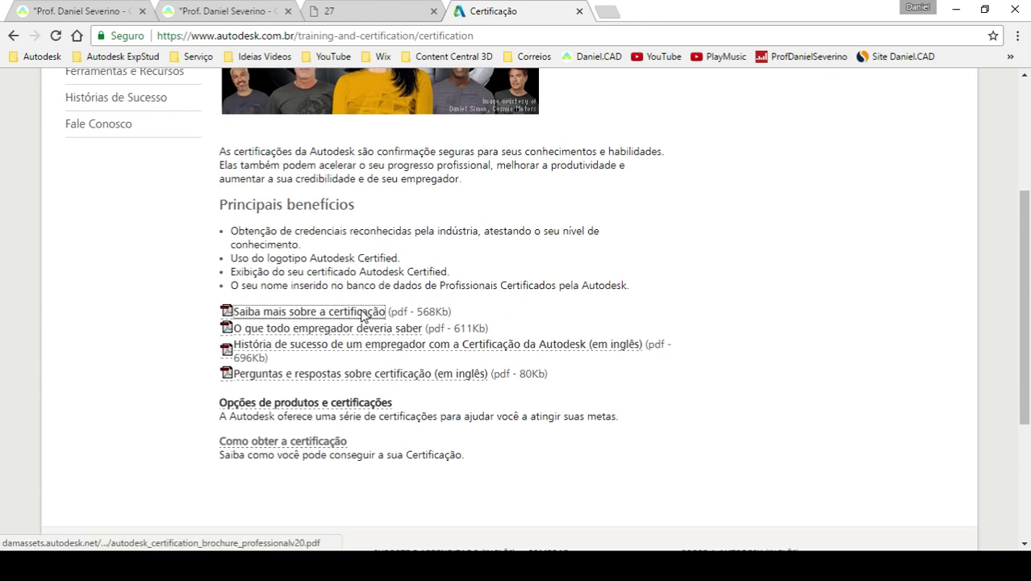
{"action": "left_click", "coordinate": [362, 311]}
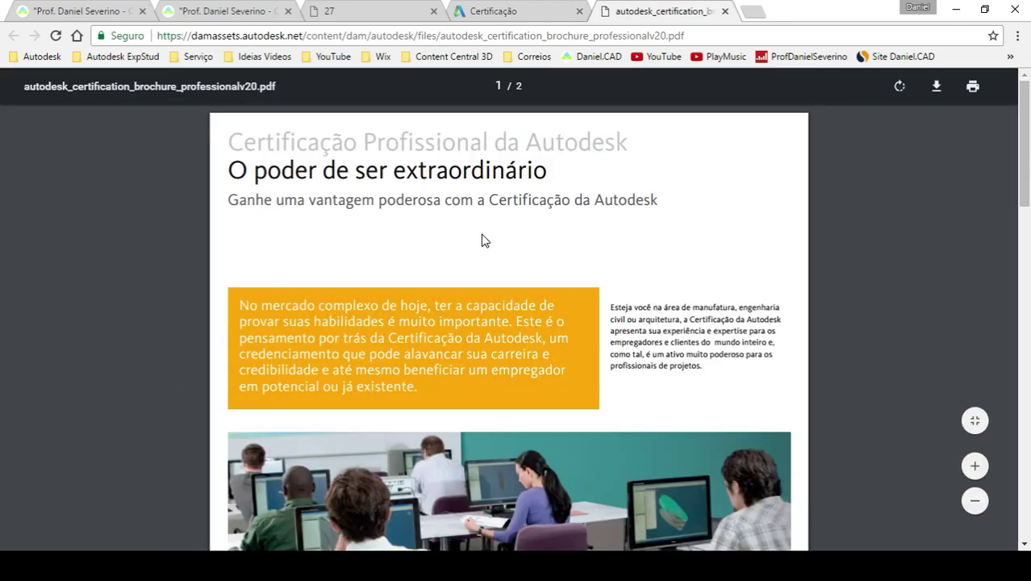
- Scroll to the brochure's end, then open Acclaim from the Autodesk ExpStud bookmarks in a new tab
{"action": "scroll", "coordinate": [482, 234], "scroll_direction": "down", "scroll_amount": 15}
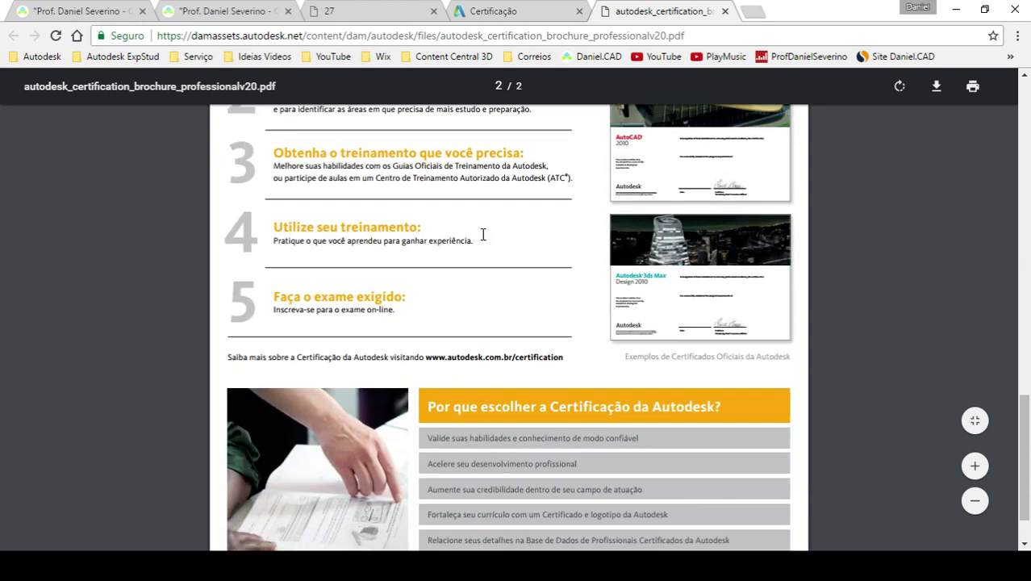
{"action": "scroll", "coordinate": [483, 234], "scroll_direction": "down", "scroll_amount": 1}
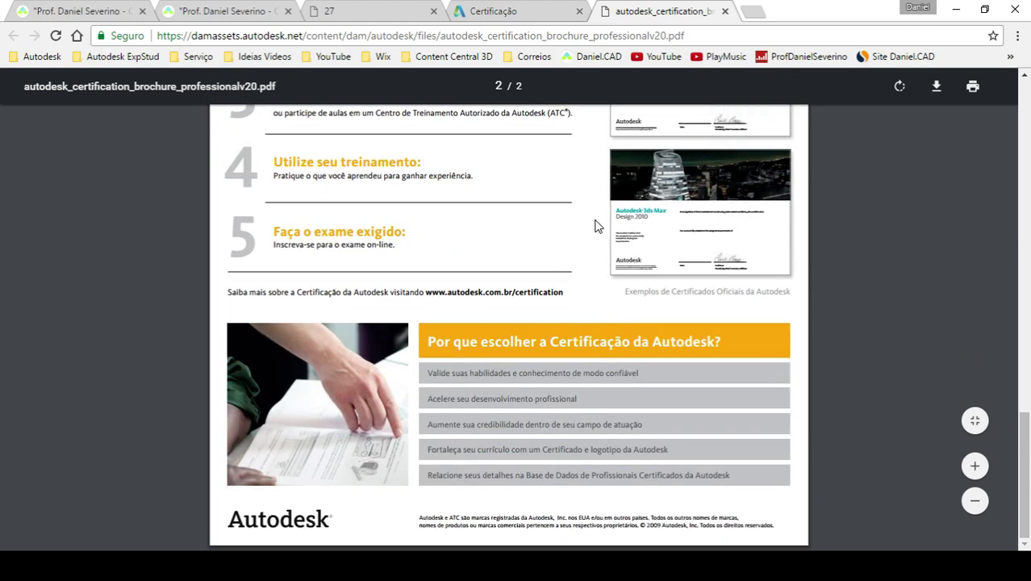
{"action": "left_click", "coordinate": [752, 11]}
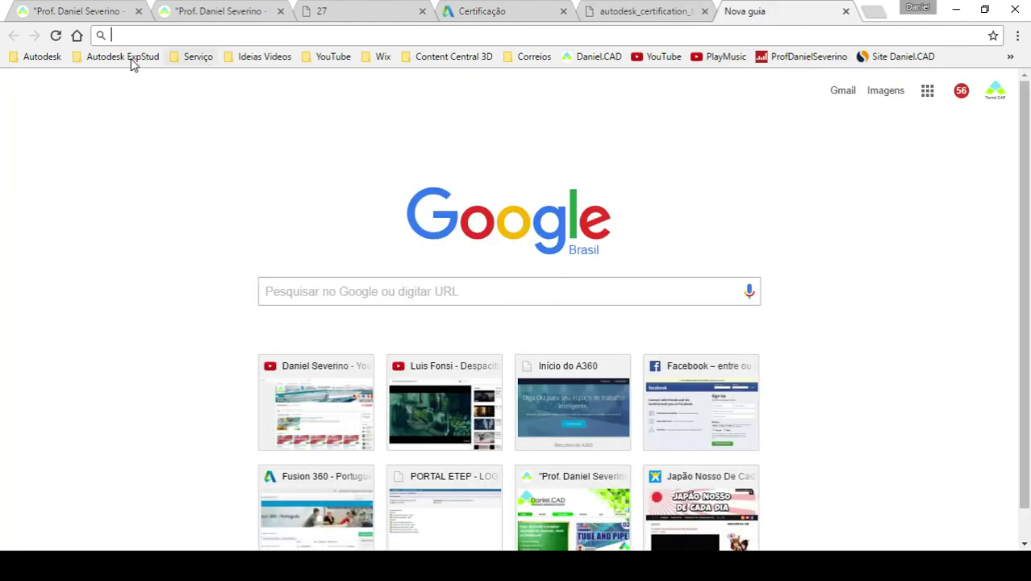
{"action": "left_click", "coordinate": [127, 62]}
{"action": "left_click", "coordinate": [117, 95]}
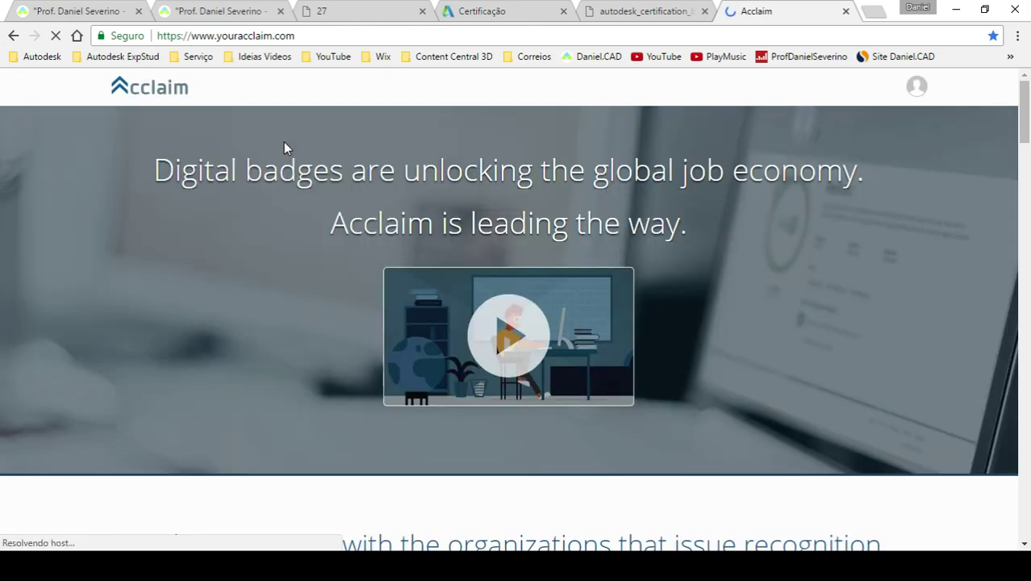
- Advance Acclaim's brands carousel to Autodesk and open Autodesk's organization page
{"action": "scroll", "coordinate": [292, 237], "scroll_direction": "down", "scroll_amount": 4}
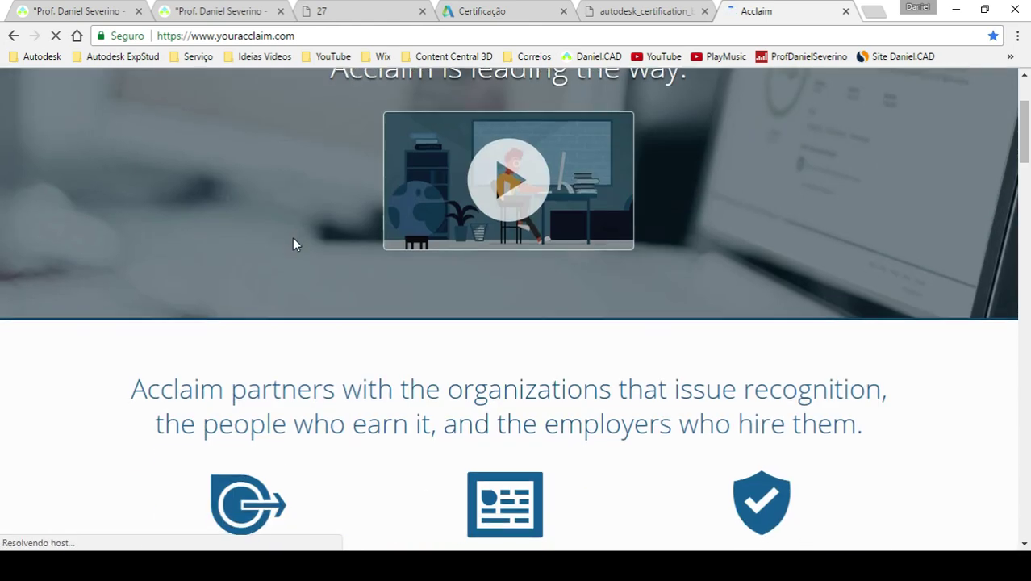
{"action": "scroll", "coordinate": [292, 237], "scroll_direction": "down", "scroll_amount": 8}
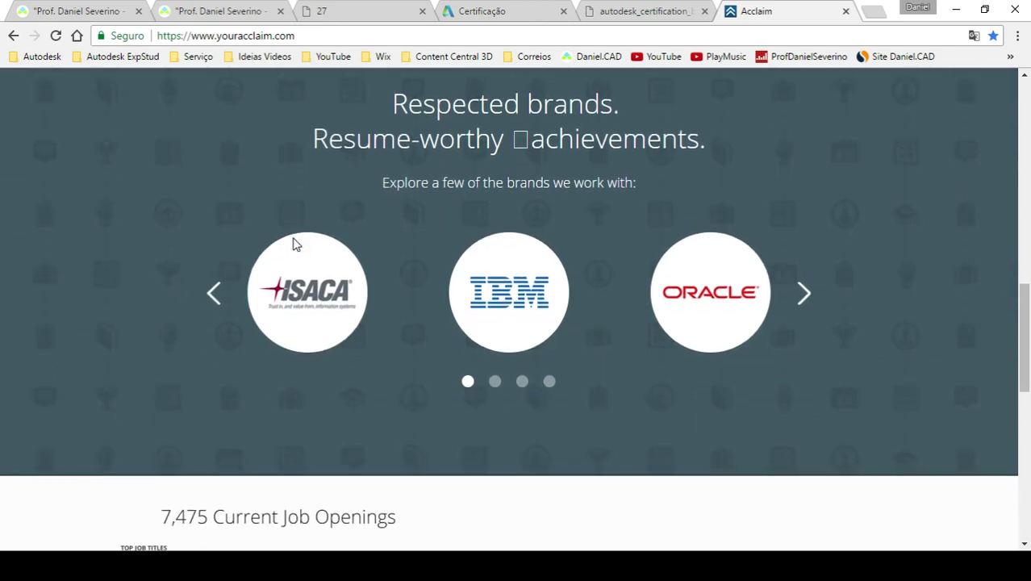
{"action": "left_click", "coordinate": [803, 297]}
{"action": "left_click", "coordinate": [803, 299]}
{"action": "left_click", "coordinate": [803, 298]}
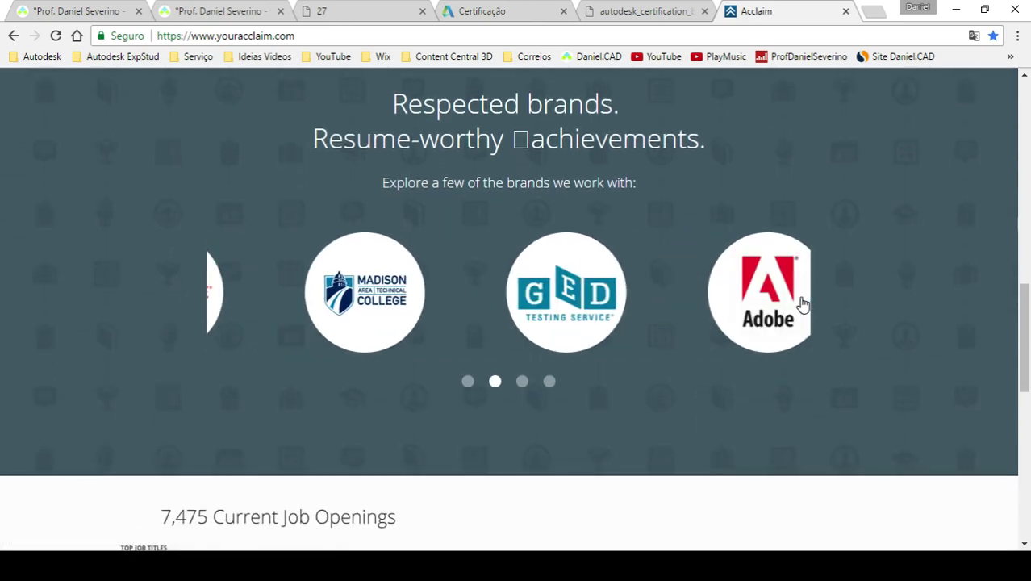
{"action": "left_click", "coordinate": [803, 300]}
{"action": "left_click", "coordinate": [803, 298]}
{"action": "left_click", "coordinate": [492, 302]}
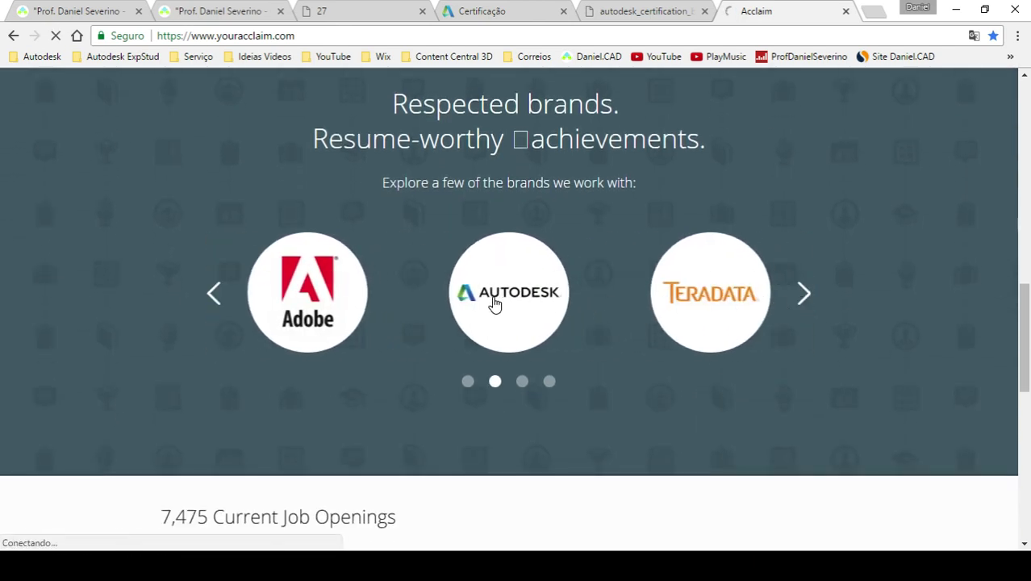
- Open and read through the AutoCAD Certified User badge details
{"action": "scroll", "coordinate": [46, 321], "scroll_direction": "down", "scroll_amount": 1}
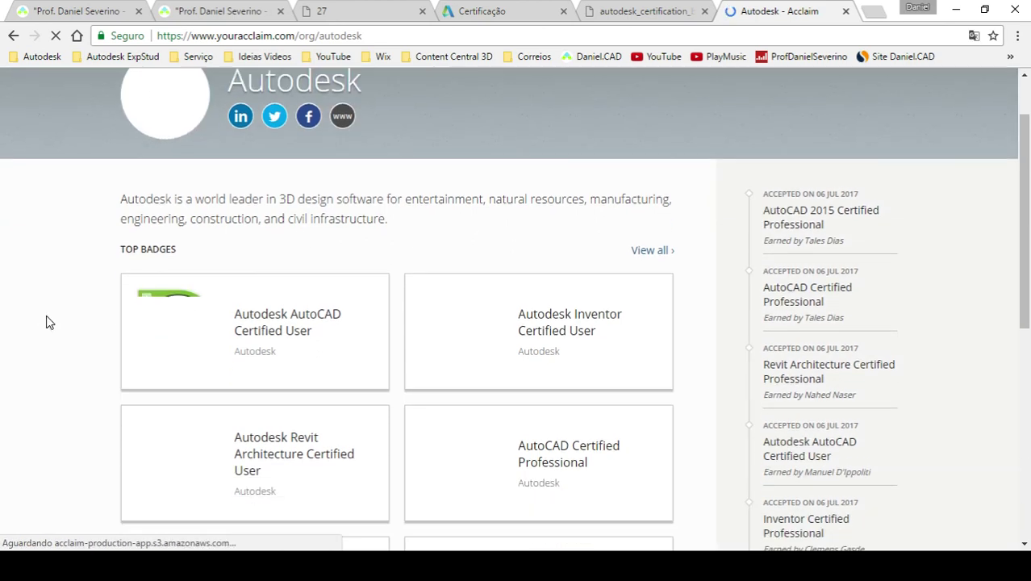
{"action": "left_click", "coordinate": [230, 346]}
{"action": "scroll", "coordinate": [60, 353], "scroll_direction": "down", "scroll_amount": 2}
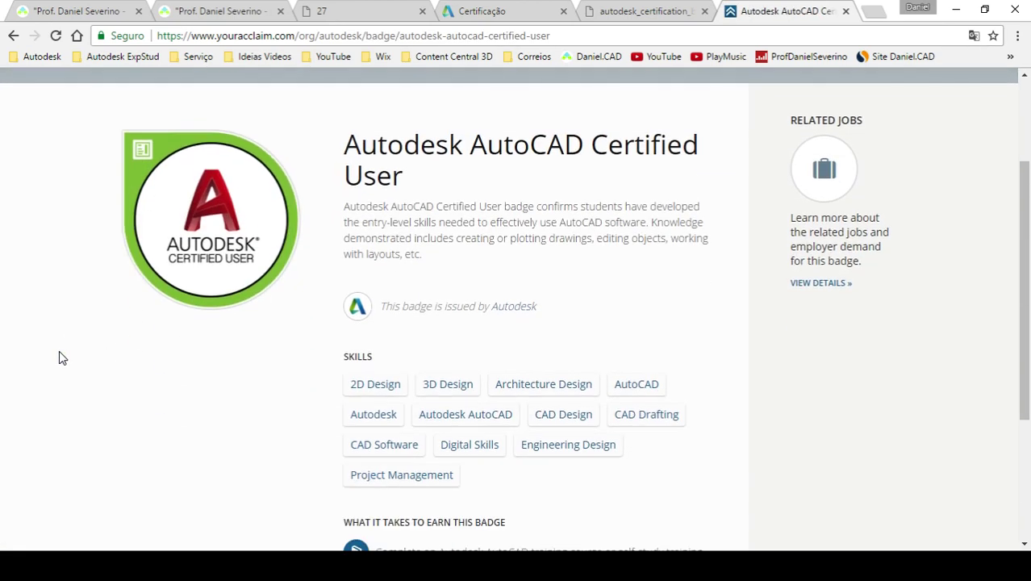
{"action": "scroll", "coordinate": [59, 355], "scroll_direction": "down", "scroll_amount": 2}
{"action": "scroll", "coordinate": [59, 358], "scroll_direction": "down", "scroll_amount": 1}
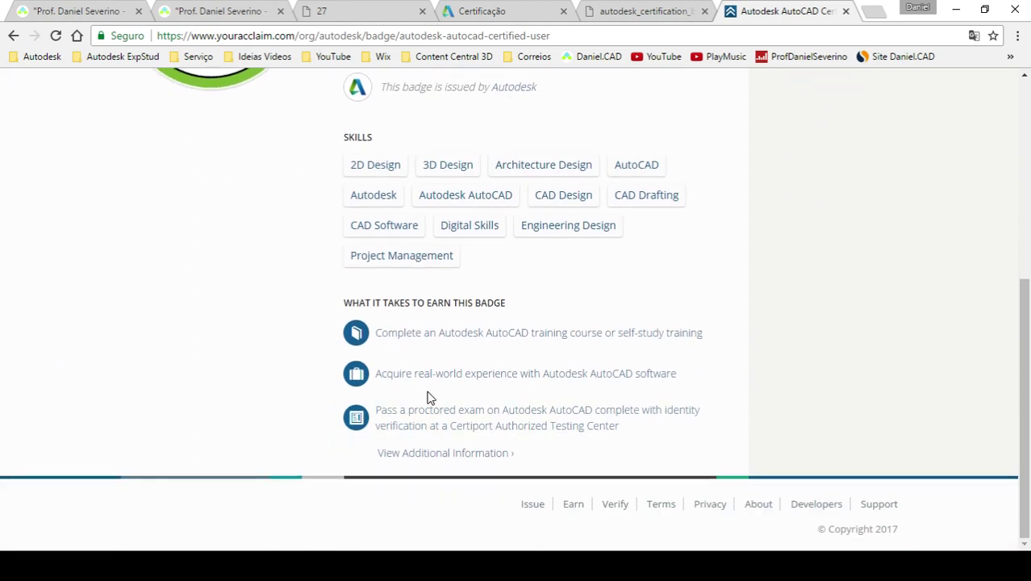
{"action": "scroll", "coordinate": [426, 396], "scroll_direction": "up", "scroll_amount": 4}
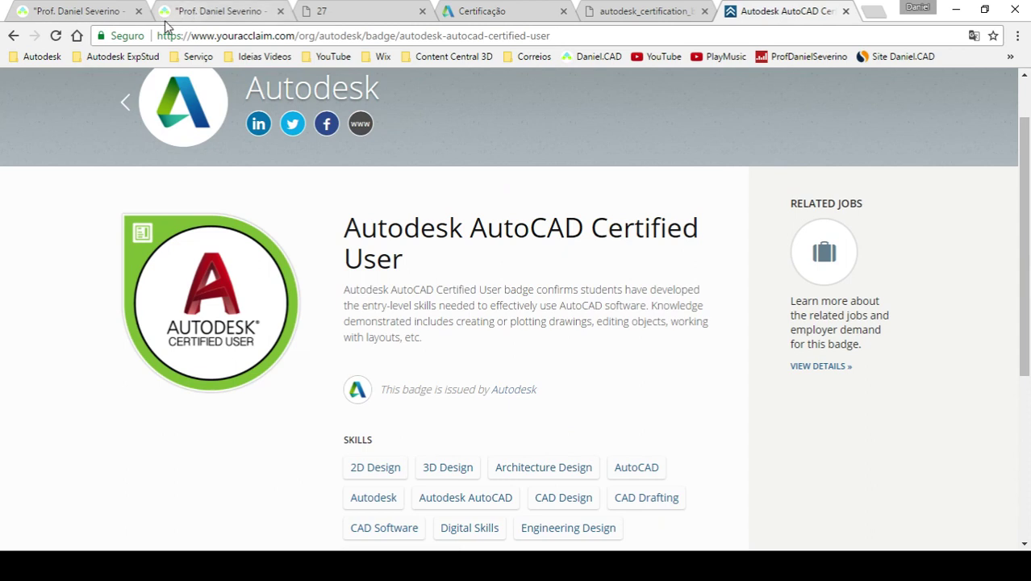
- Open the AutoCAD Certified Professional badge and its additional information, ACP_AutoCAD.pdf
{"action": "left_click", "coordinate": [13, 36]}
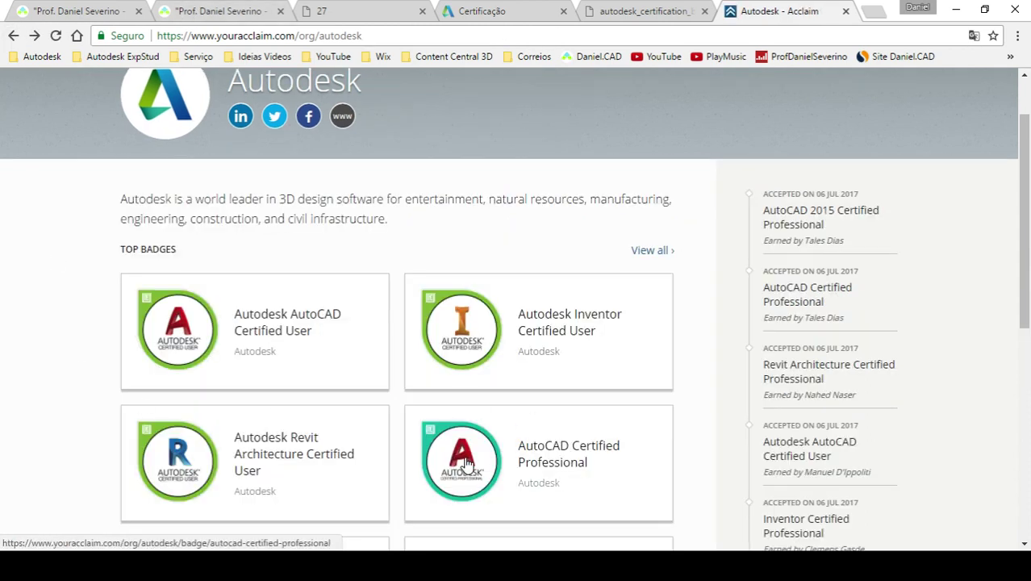
{"action": "left_click", "coordinate": [464, 464]}
{"action": "scroll", "coordinate": [2, 418], "scroll_direction": "down", "scroll_amount": 5}
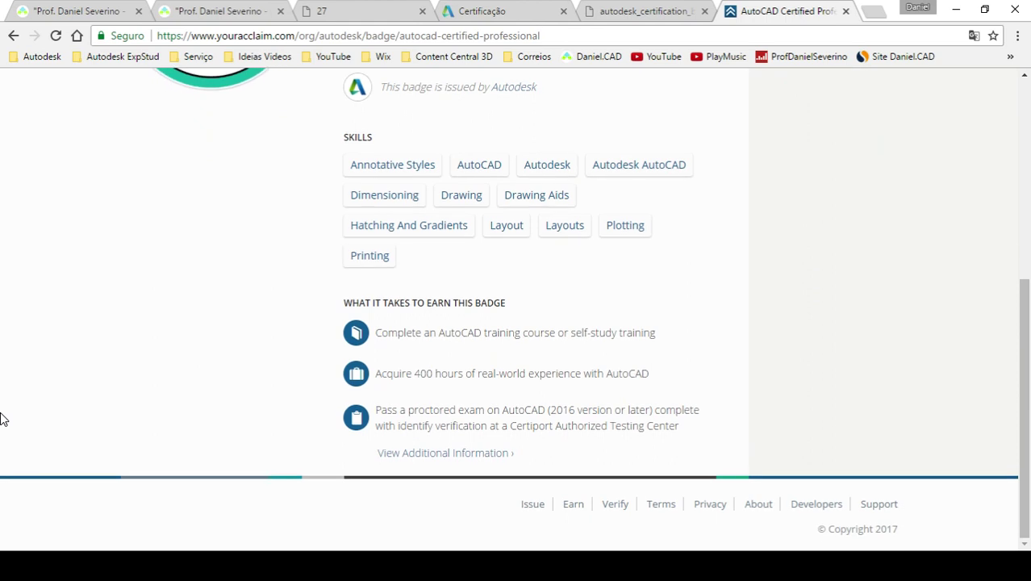
{"action": "left_click", "coordinate": [425, 457]}
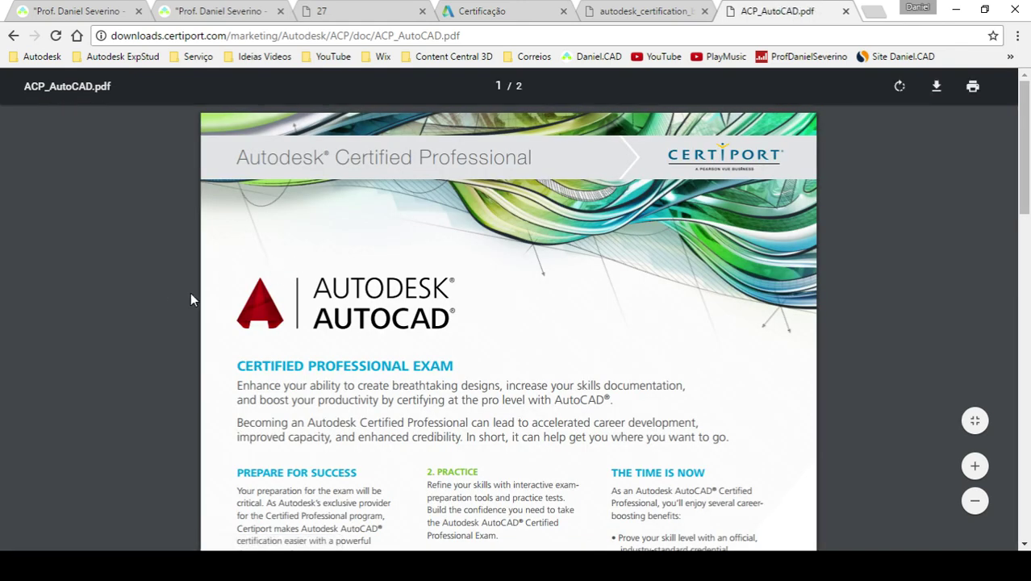
- Scroll ACP_AutoCAD.pdf to the page 2 exam skills chart and select the PDF's address
{"action": "scroll", "coordinate": [191, 295], "scroll_direction": "down", "scroll_amount": 2}
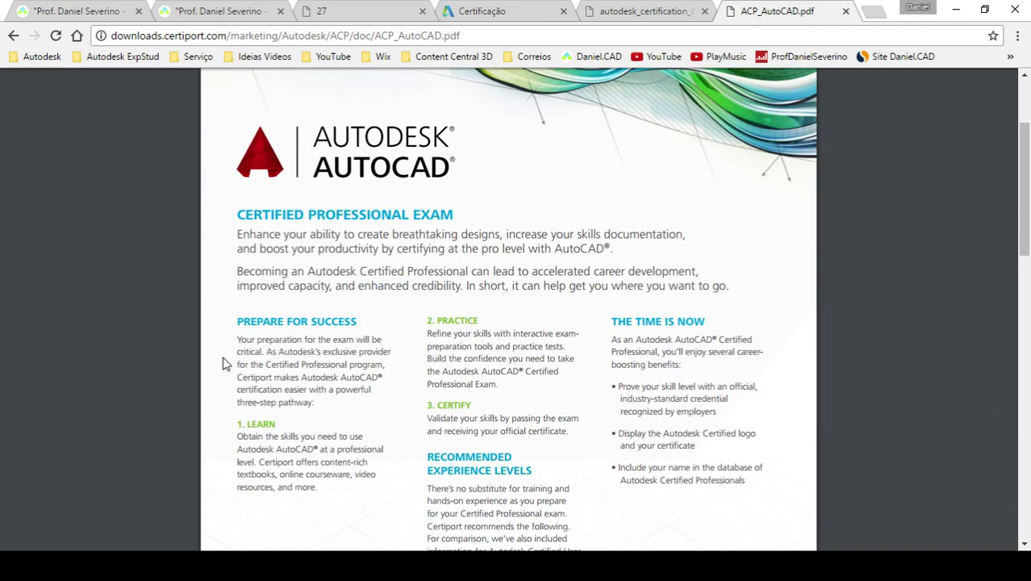
{"action": "scroll", "coordinate": [225, 363], "scroll_direction": "down", "scroll_amount": 2}
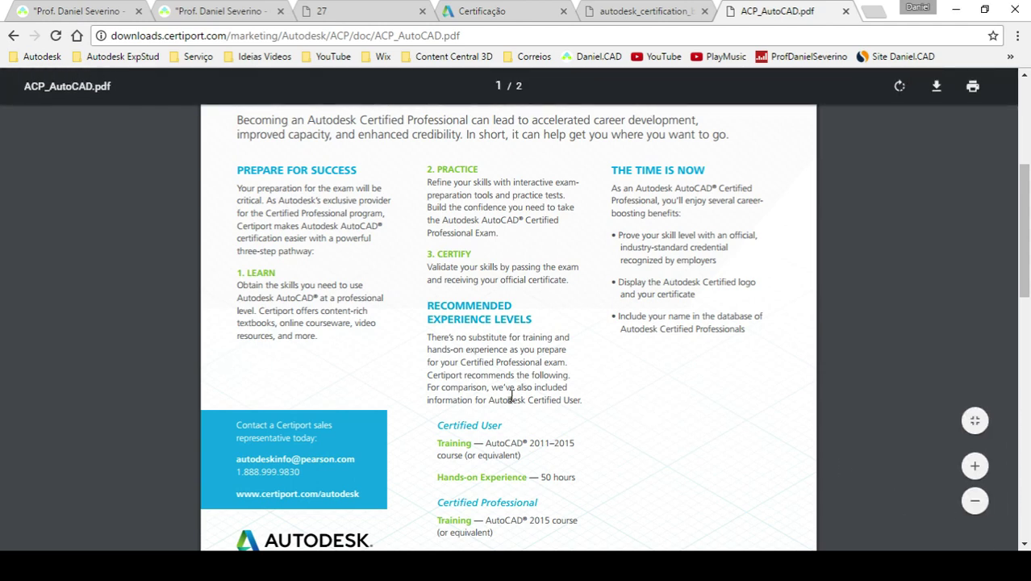
{"action": "scroll", "coordinate": [511, 396], "scroll_direction": "down", "scroll_amount": 3}
{"action": "scroll", "coordinate": [511, 396], "scroll_direction": "down", "scroll_amount": 5}
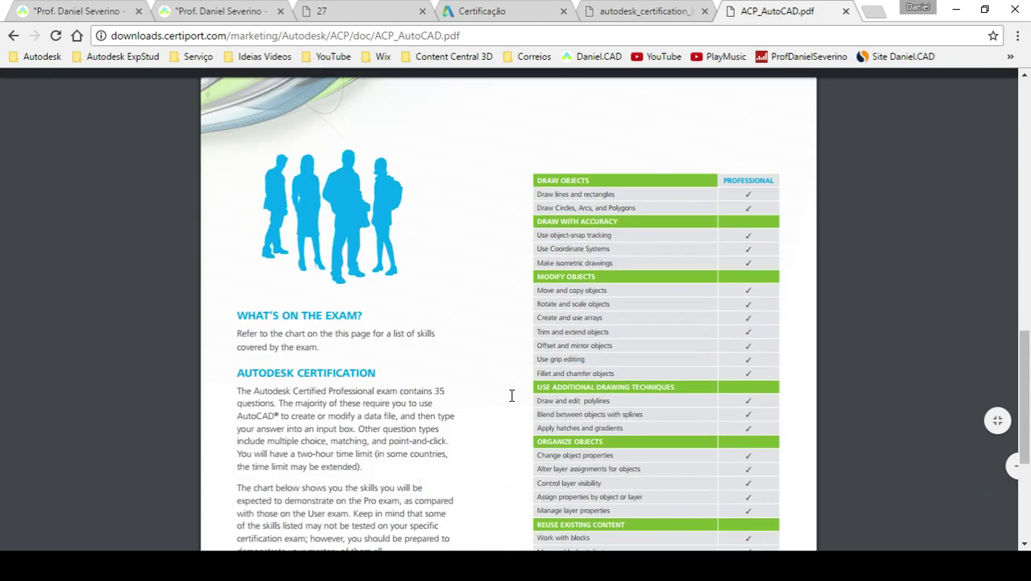
{"action": "scroll", "coordinate": [566, 421], "scroll_direction": "down", "scroll_amount": 1}
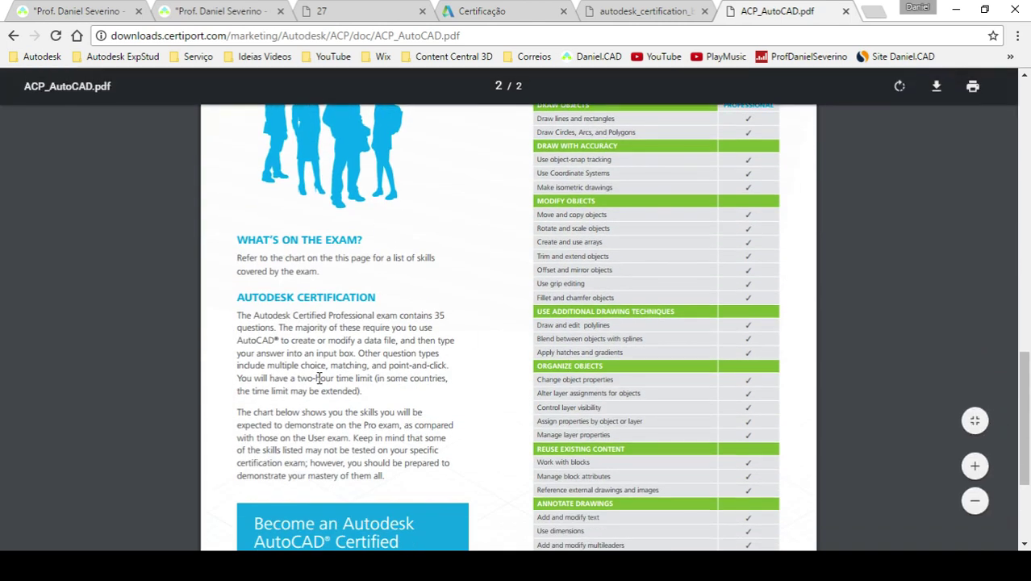
{"action": "scroll", "coordinate": [218, 433], "scroll_direction": "up", "scroll_amount": 1}
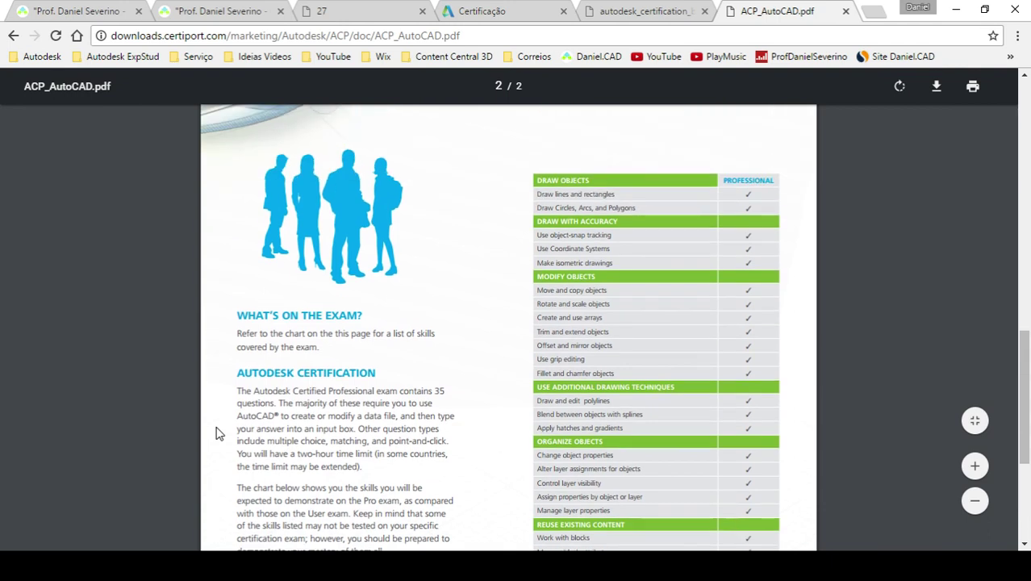
{"action": "left_click", "coordinate": [466, 38]}
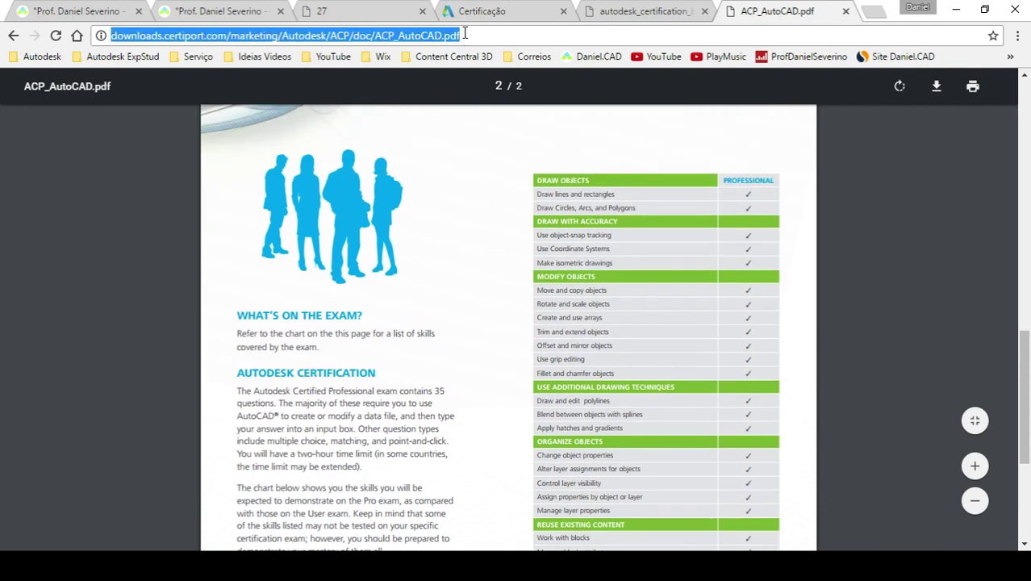
- Keep the AutoCAD exam PDF window in front, then switch to the certification brochure tab
{"action": "left_click", "coordinate": [408, 567]}
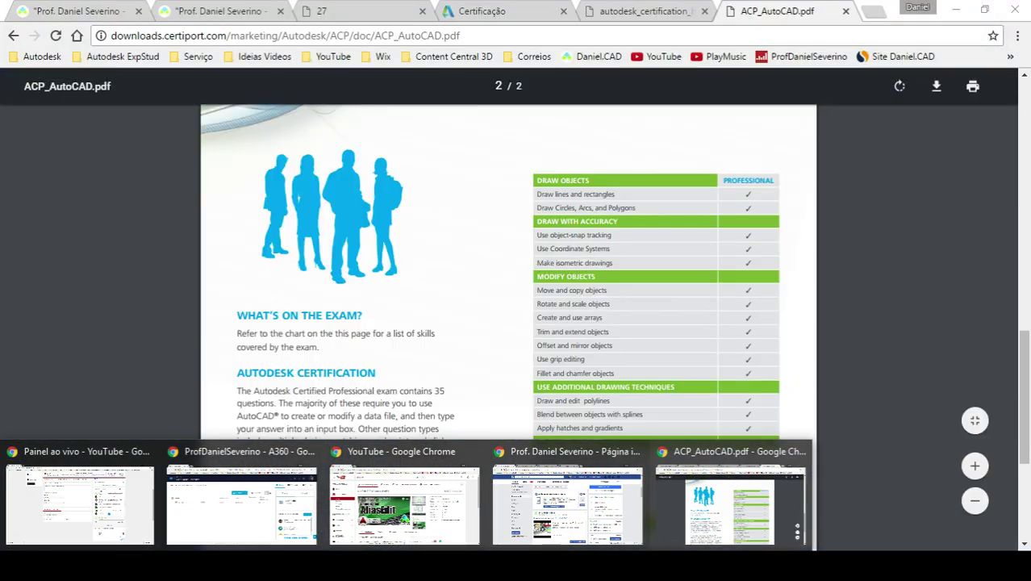
{"action": "left_click", "coordinate": [734, 504]}
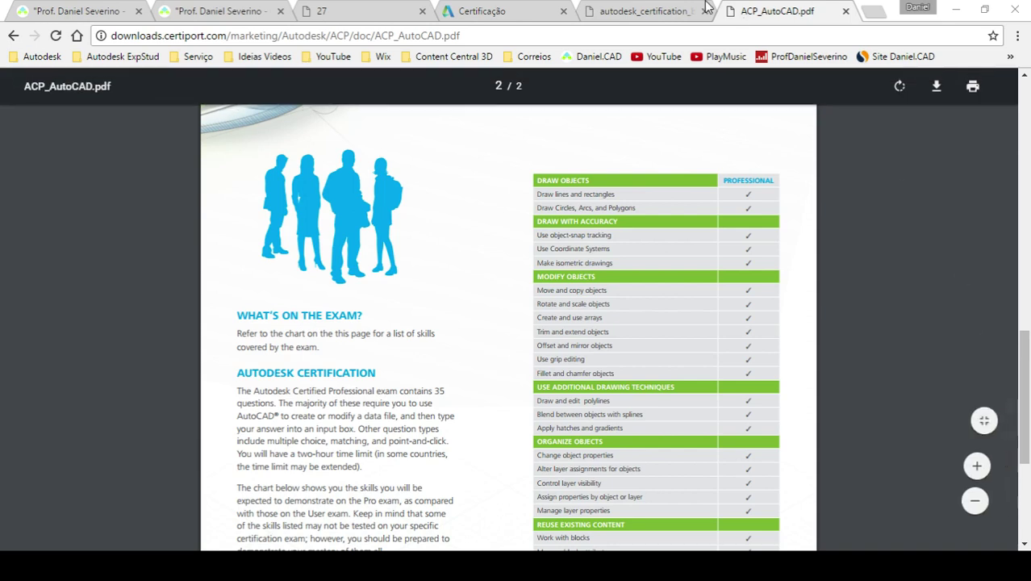
{"action": "left_click", "coordinate": [629, 10]}
- From the brochure tab, open Acclaim via the Autodesk ExpStud bookmarks and select its address
{"action": "left_click", "coordinate": [516, 10]}
{"action": "left_click", "coordinate": [593, 10]}
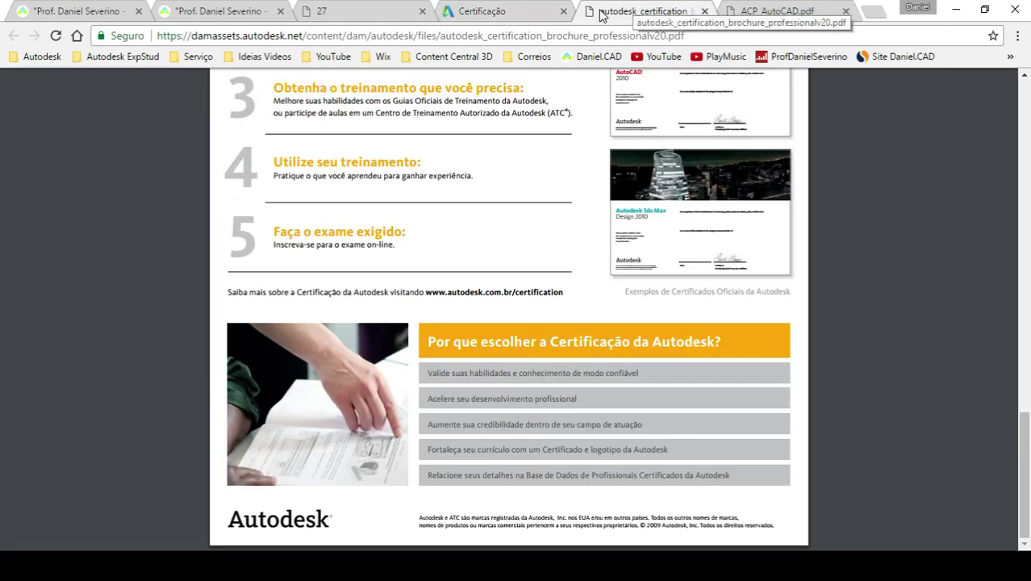
{"action": "left_click", "coordinate": [121, 57]}
{"action": "left_click", "coordinate": [111, 95]}
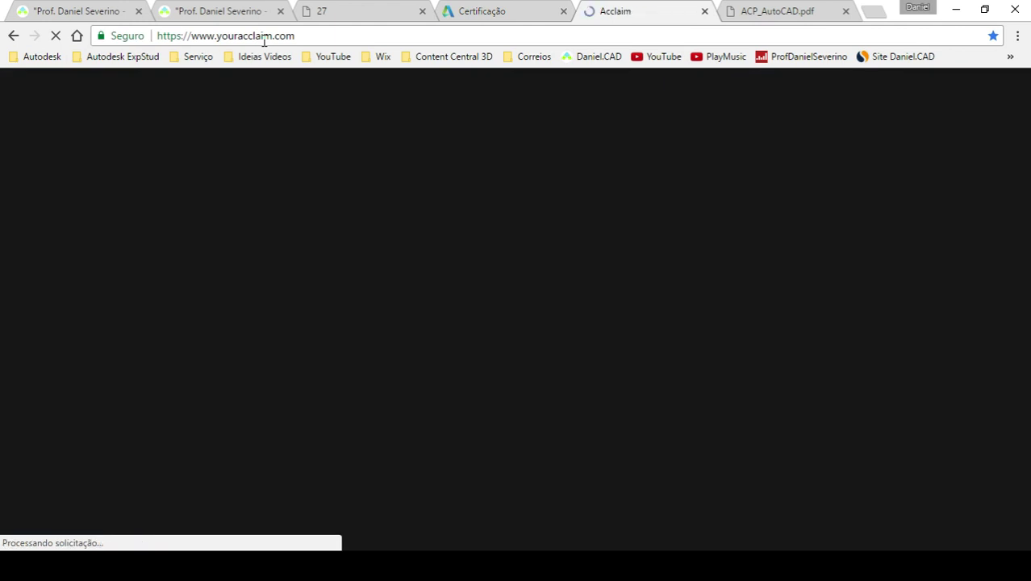
{"action": "left_click", "coordinate": [312, 34]}
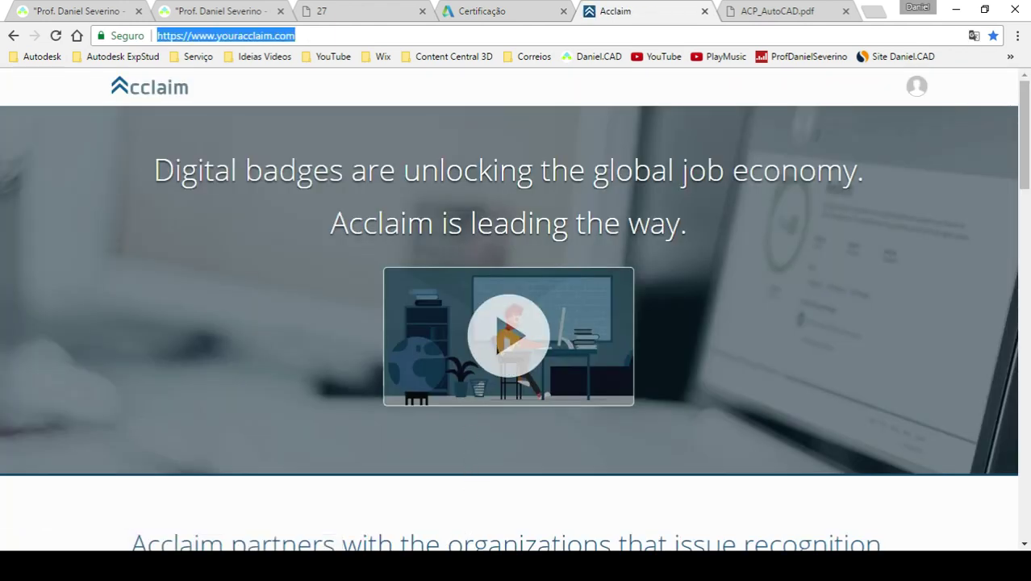
- Open Autodesk's page from Acclaim's partner brands, browse its top badges, then return to Revit
{"action": "mouse_move", "coordinate": [386, 566]}
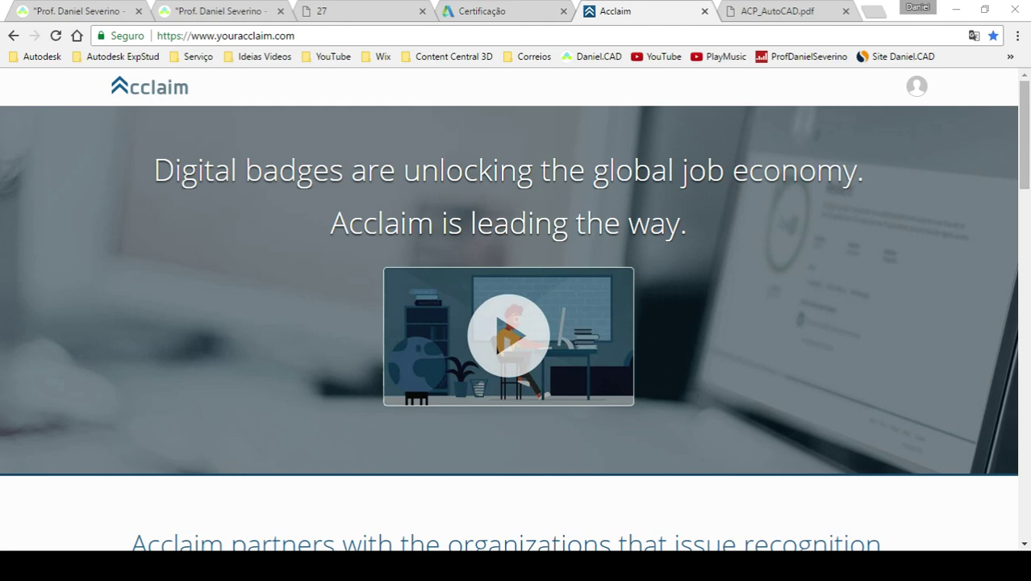
{"action": "scroll", "coordinate": [617, 369], "scroll_direction": "down", "scroll_amount": 15}
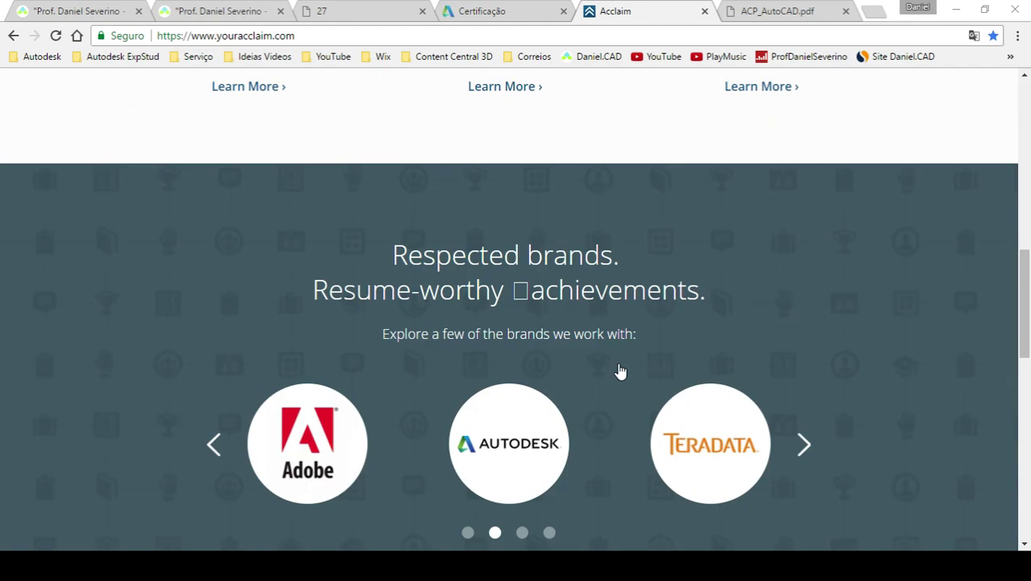
{"action": "scroll", "coordinate": [620, 369], "scroll_direction": "up", "scroll_amount": 4}
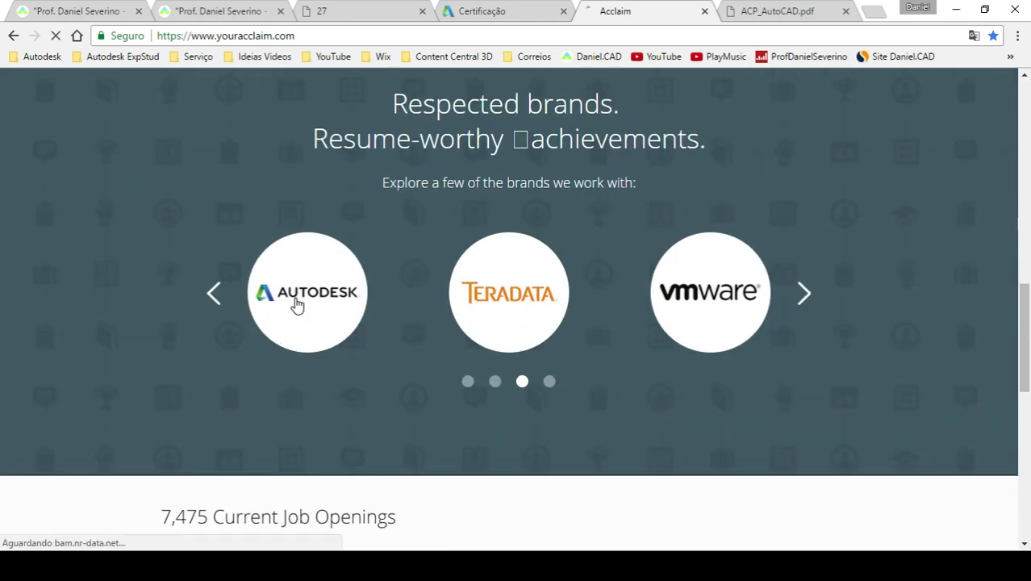
{"action": "left_click", "coordinate": [325, 304]}
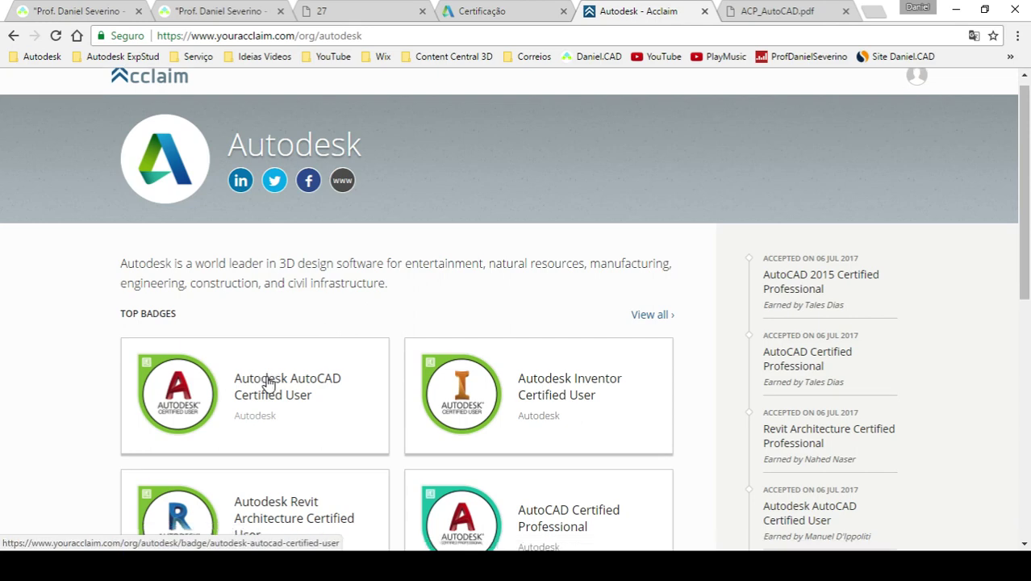
{"action": "scroll", "coordinate": [380, 393], "scroll_direction": "down", "scroll_amount": 3}
{"action": "scroll", "coordinate": [380, 393], "scroll_direction": "down", "scroll_amount": 3}
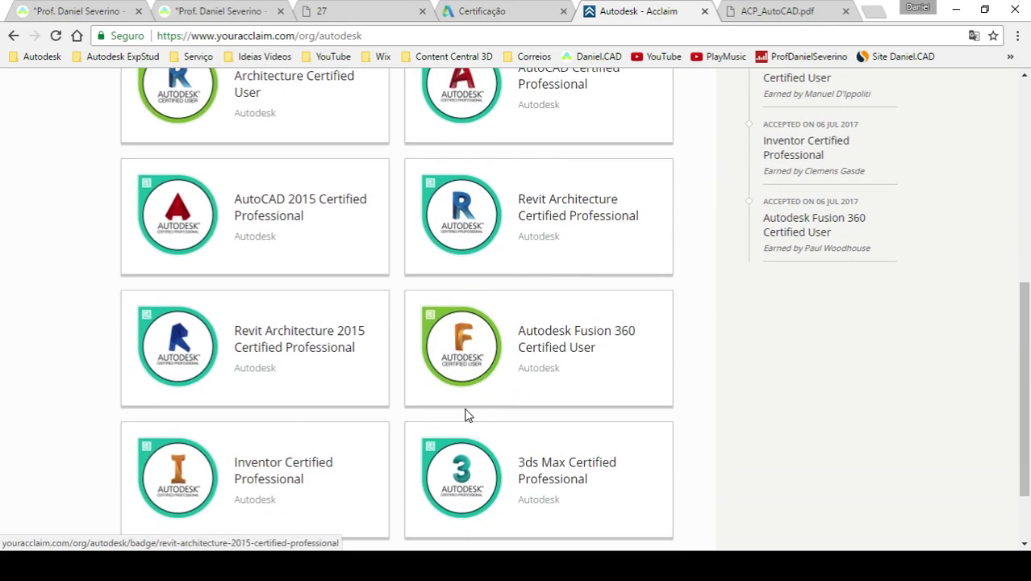
{"action": "scroll", "coordinate": [457, 414], "scroll_direction": "down", "scroll_amount": 2}
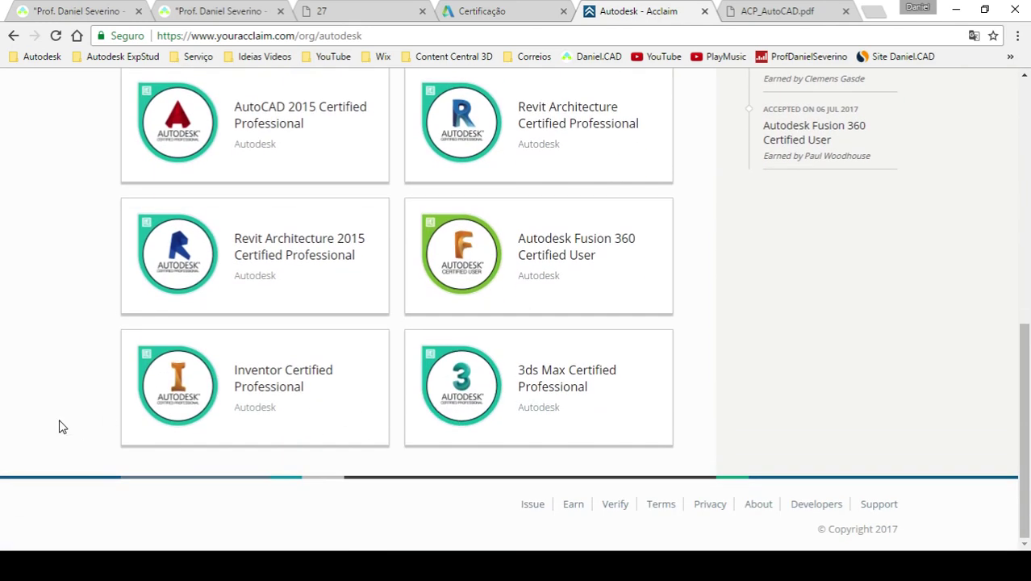
{"action": "scroll", "coordinate": [60, 426], "scroll_direction": "up", "scroll_amount": 3}
{"action": "scroll", "coordinate": [63, 425], "scroll_direction": "up", "scroll_amount": 4}
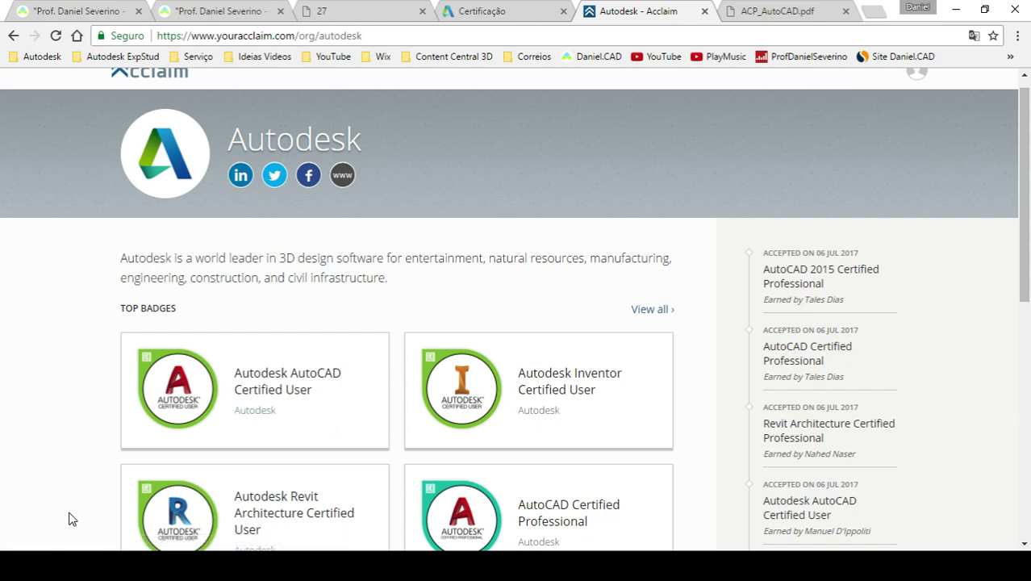
{"action": "mouse_move", "coordinate": [165, 565]}
- Switch to Revit's Nível 1 floor plan with the 150 mm floor surrounding the wall
{"action": "key", "text": "alt+Tab"}
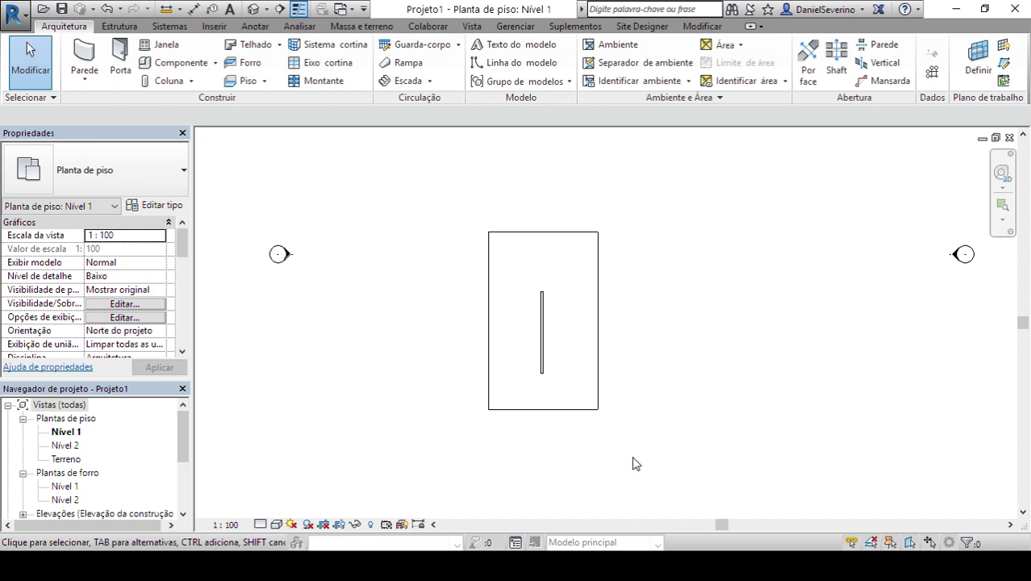
- Bring Chrome forward and search Google for 'rpc revit' from the address bar
{"action": "mouse_move", "coordinate": [410, 565]}
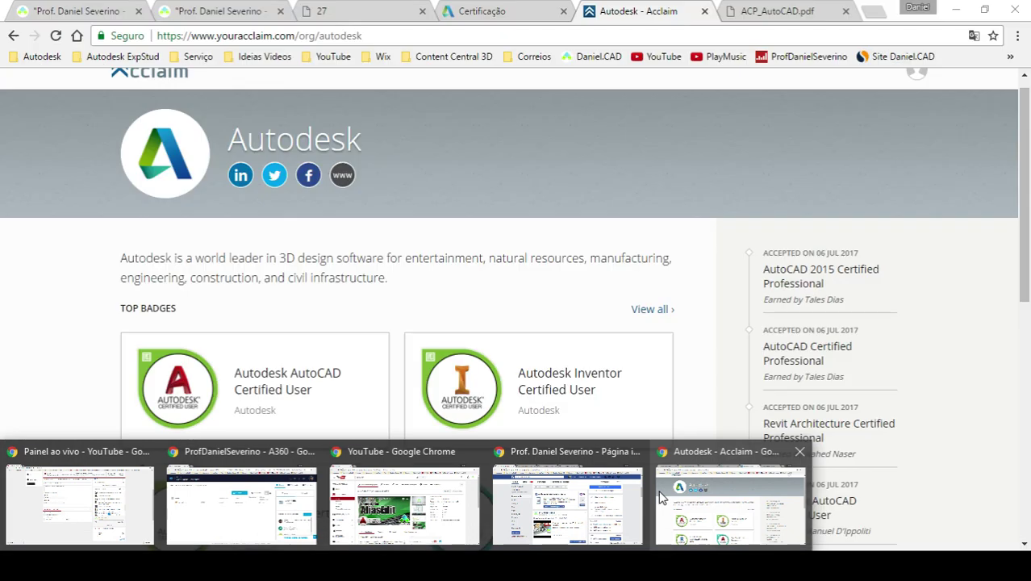
{"action": "left_click", "coordinate": [725, 496]}
{"action": "left_click", "coordinate": [754, 13]}
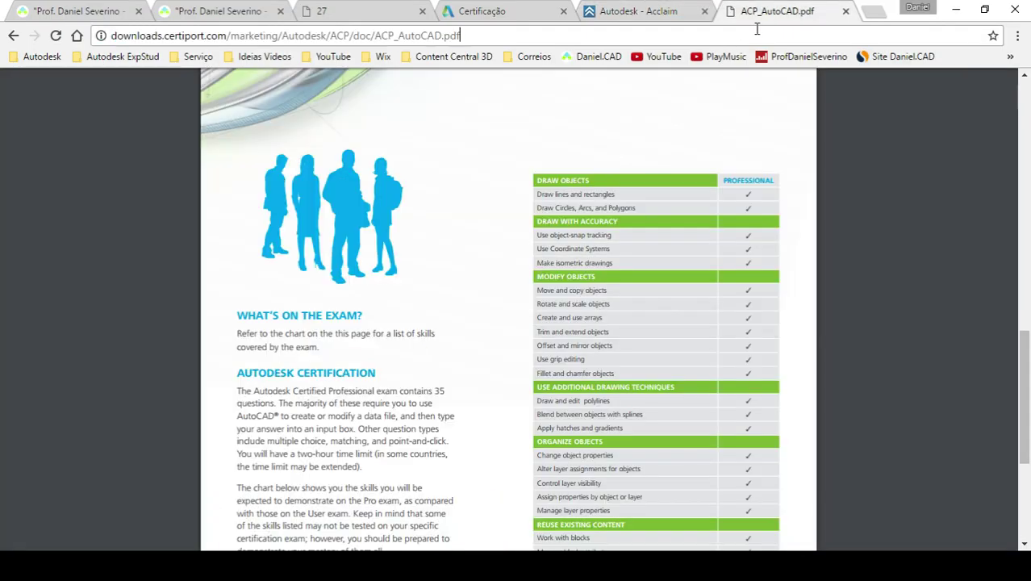
{"action": "left_click_drag", "start_coordinate": [460, 35], "coordinate": [39, 40]}
{"action": "type", "text": "rpc "}
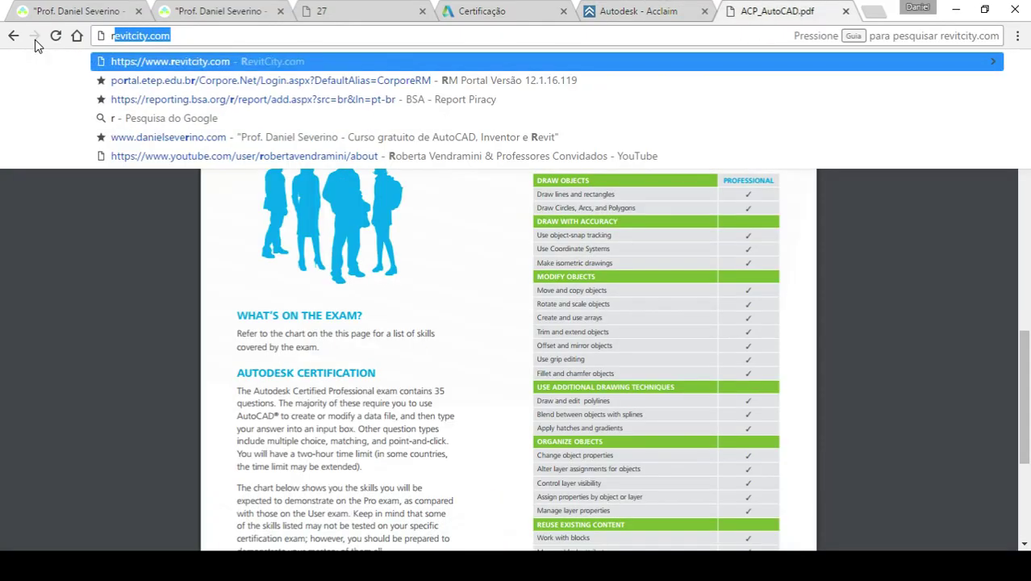
{"action": "type", "text": "revit"}
{"action": "key", "text": "Return"}
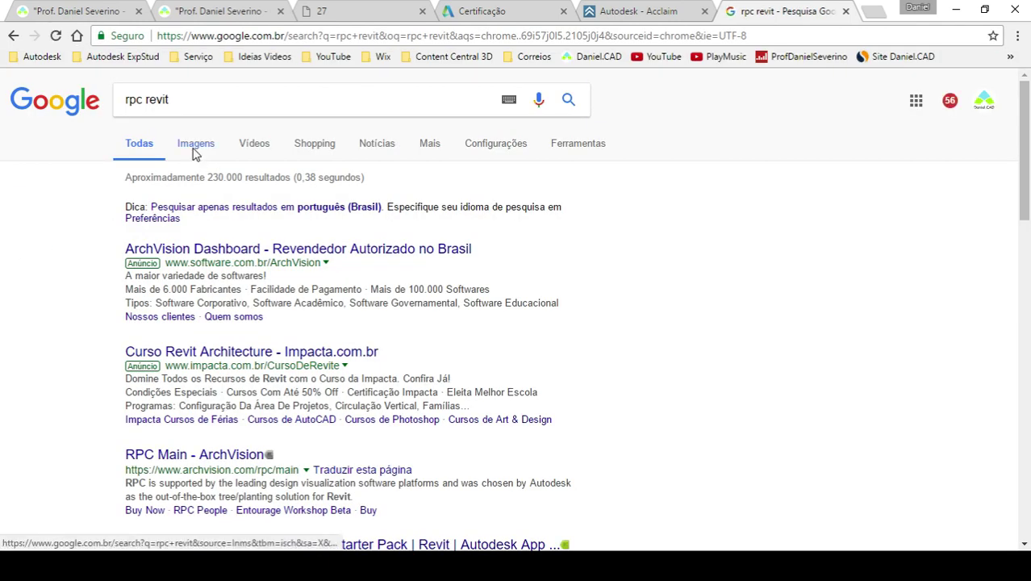
- Switch to Imagens results and preview the RPC trees planting image
{"action": "left_click", "coordinate": [195, 149]}
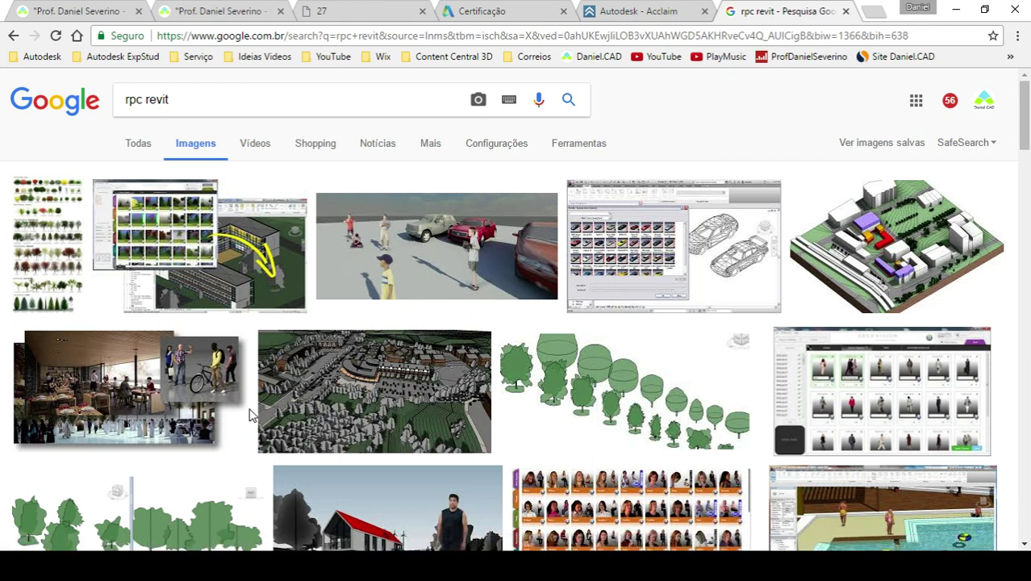
{"action": "scroll", "coordinate": [249, 414], "scroll_direction": "down", "scroll_amount": 3}
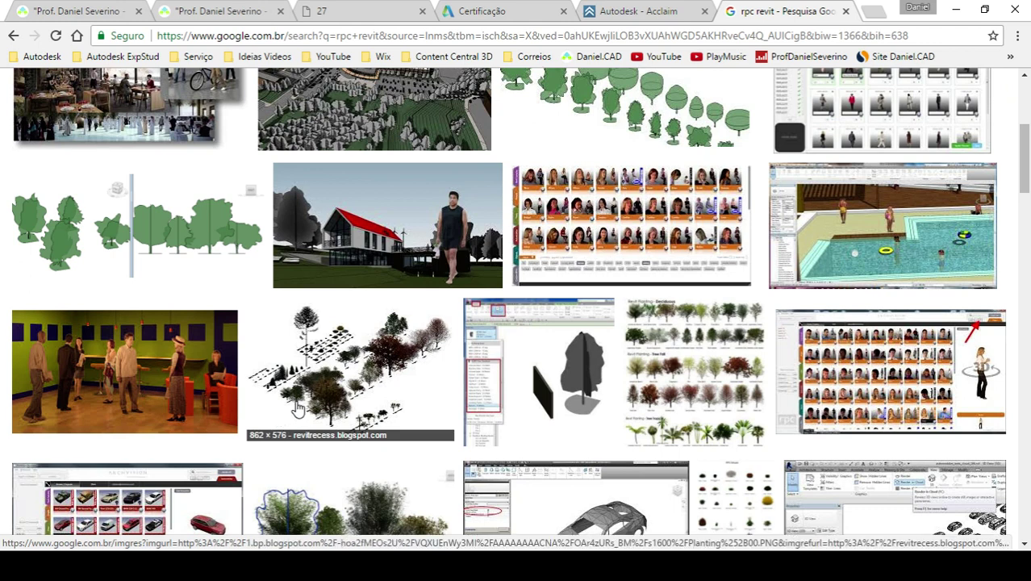
{"action": "left_click", "coordinate": [345, 404]}
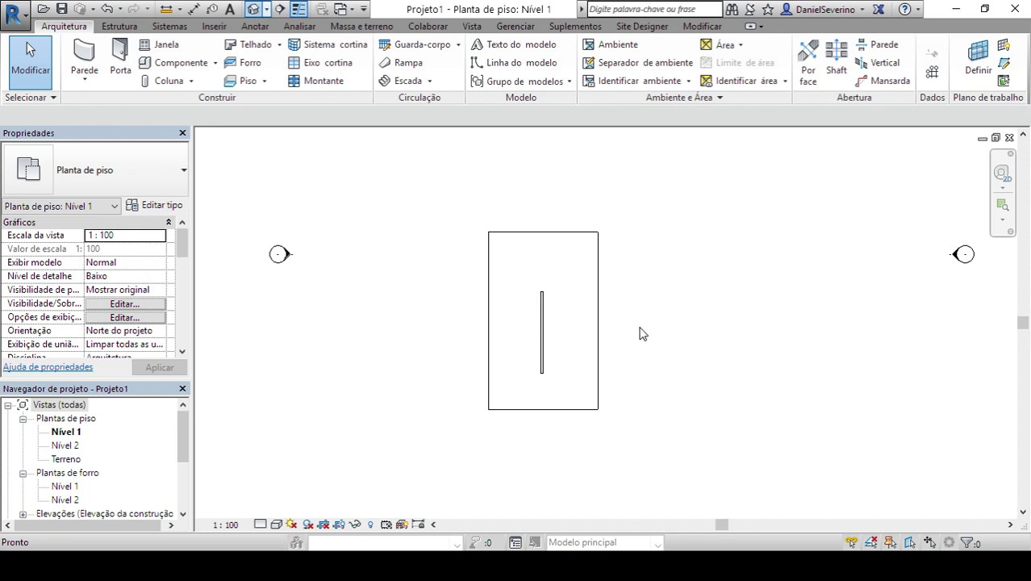
- Open Projeto1's default 3D view and the Rendering settings dialog
{"action": "left_click", "coordinate": [253, 8]}
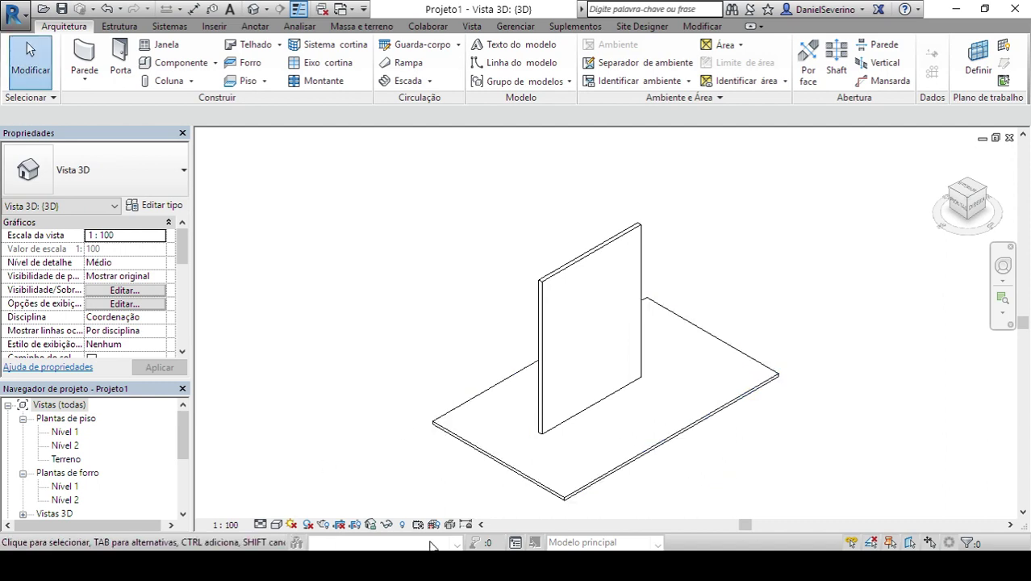
{"action": "left_click", "coordinate": [321, 524]}
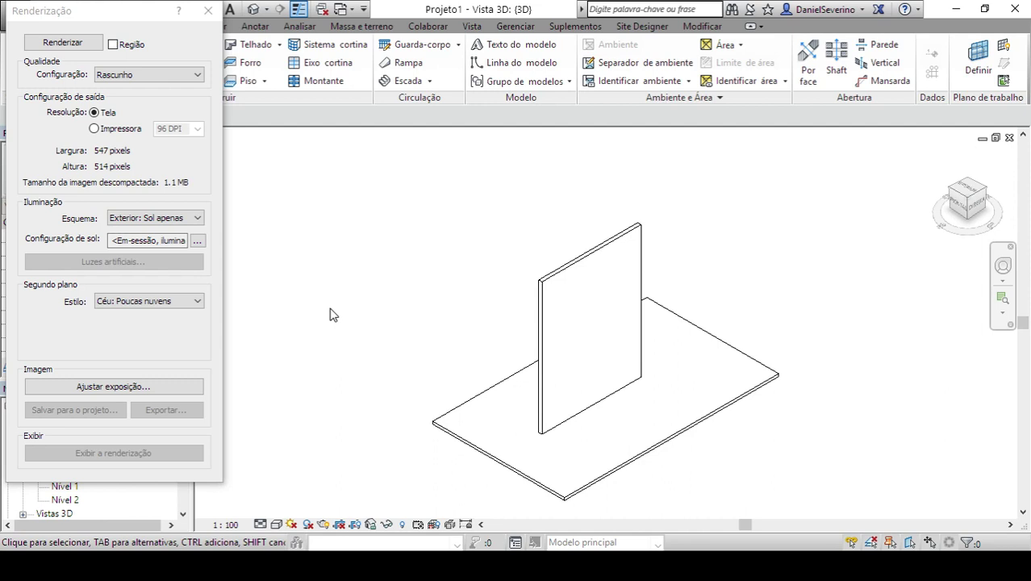
- Keep Rascunho quality, set output to Impressora at 150 DPI, and close the Rendering dialog
{"action": "left_click", "coordinate": [142, 74]}
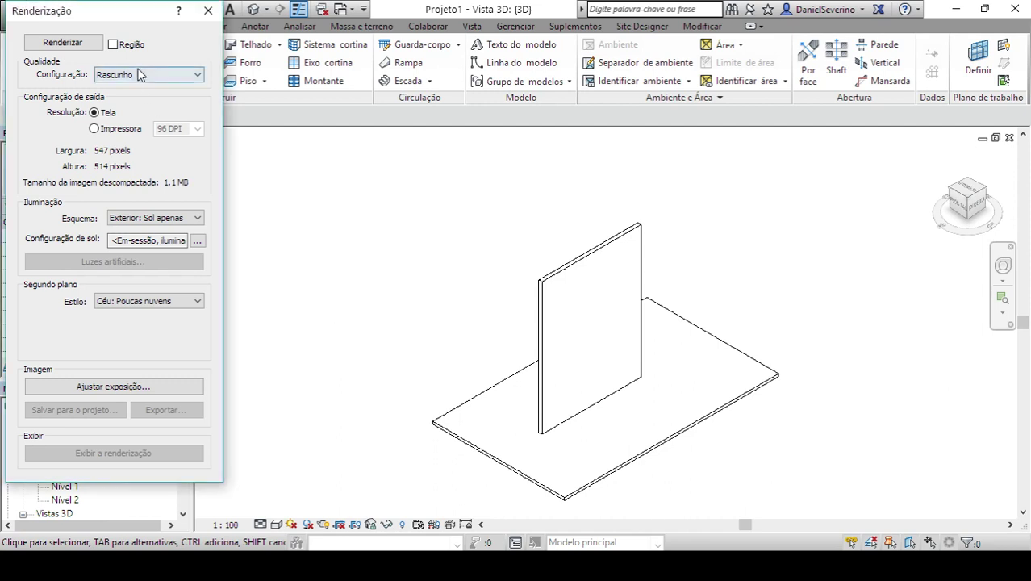
{"action": "left_click", "coordinate": [139, 84]}
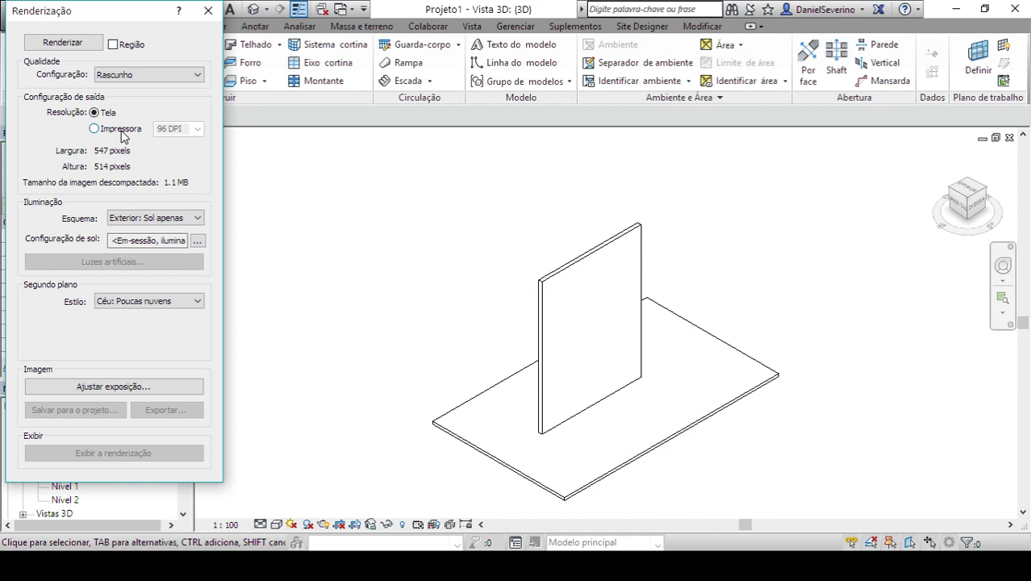
{"action": "left_click", "coordinate": [121, 130]}
{"action": "left_click", "coordinate": [197, 131]}
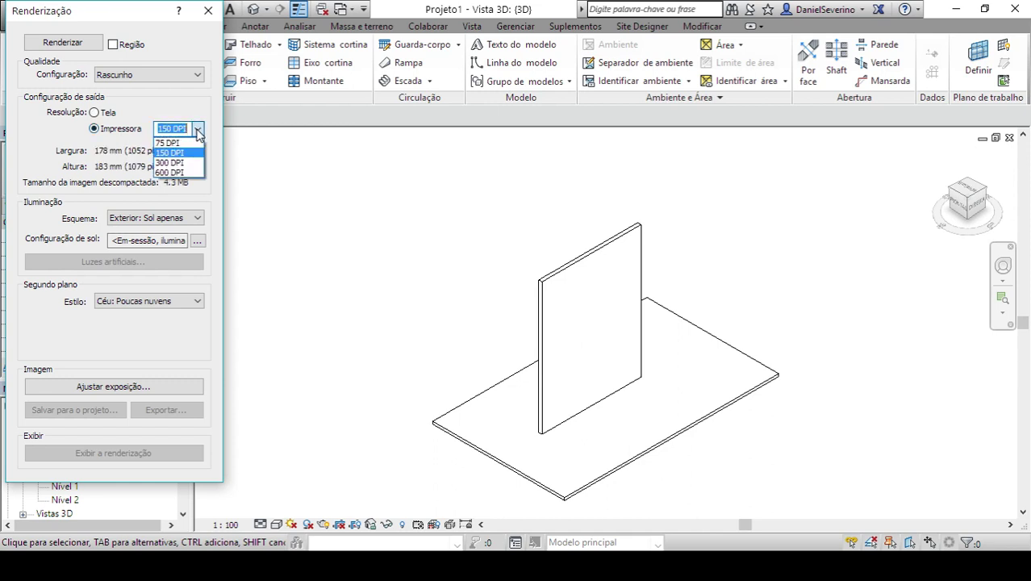
{"action": "left_click", "coordinate": [139, 190]}
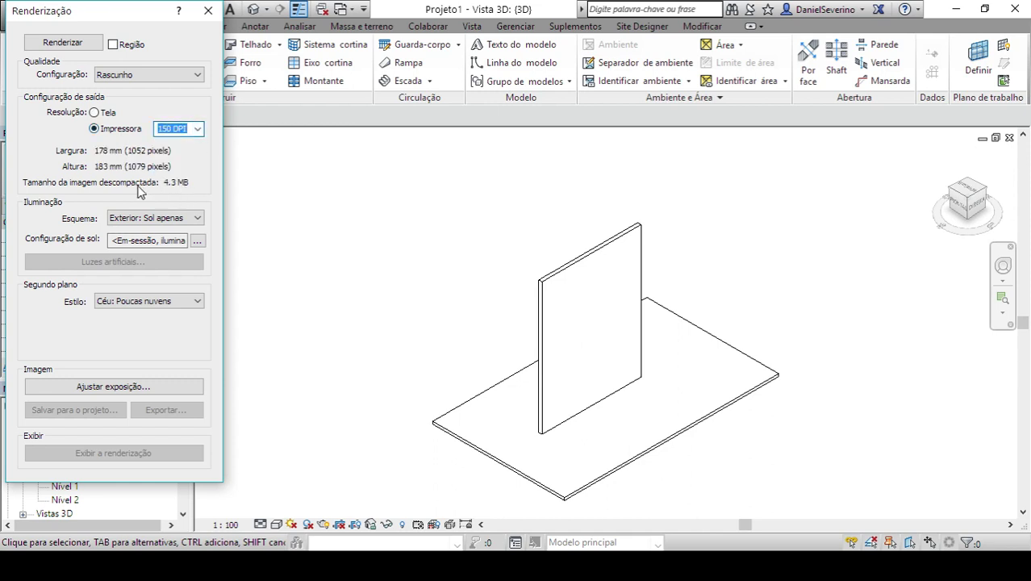
{"action": "left_click", "coordinate": [208, 11]}
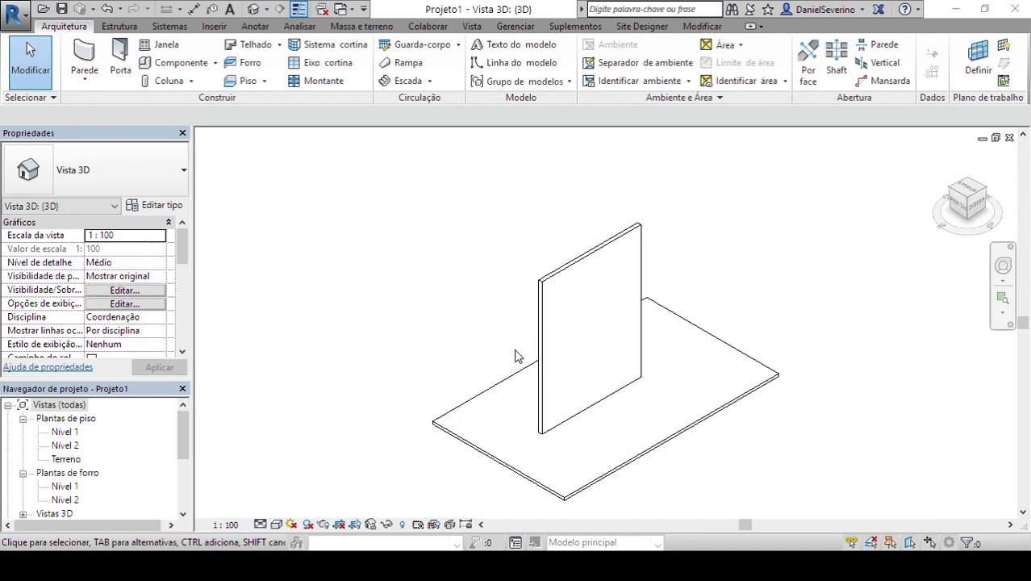
- Tour the Estrutura, Sistemas, Inserir, Anotar and Massa e terreno ribbon tabs, ending on Colaborar
{"action": "left_click", "coordinate": [117, 26]}
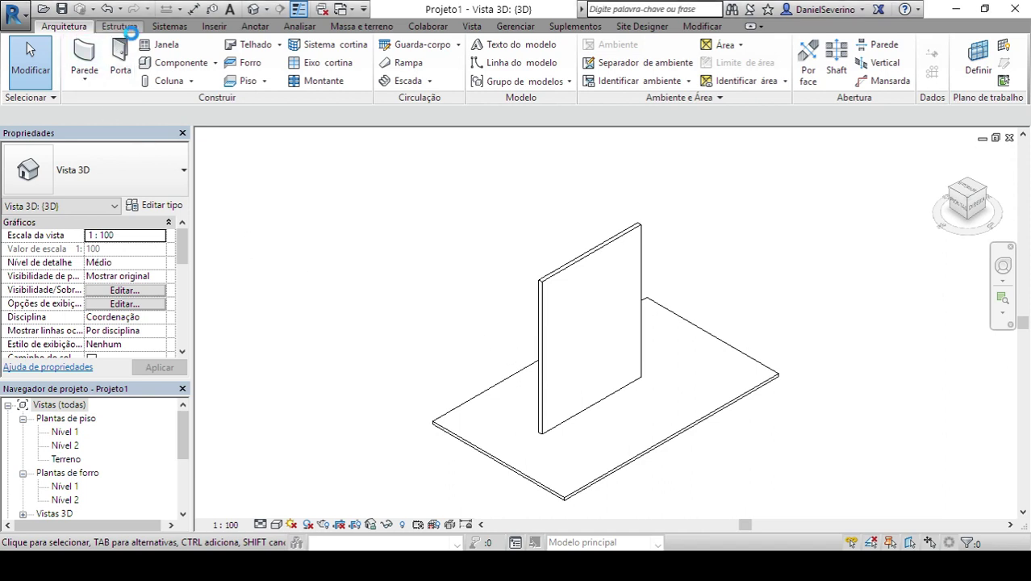
{"action": "left_click", "coordinate": [193, 26]}
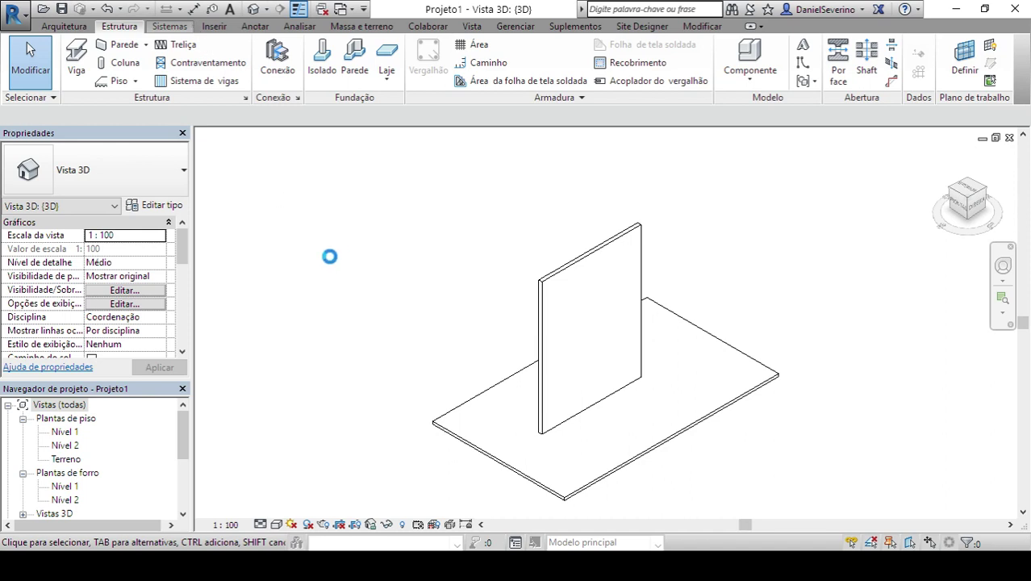
{"action": "left_click", "coordinate": [224, 27]}
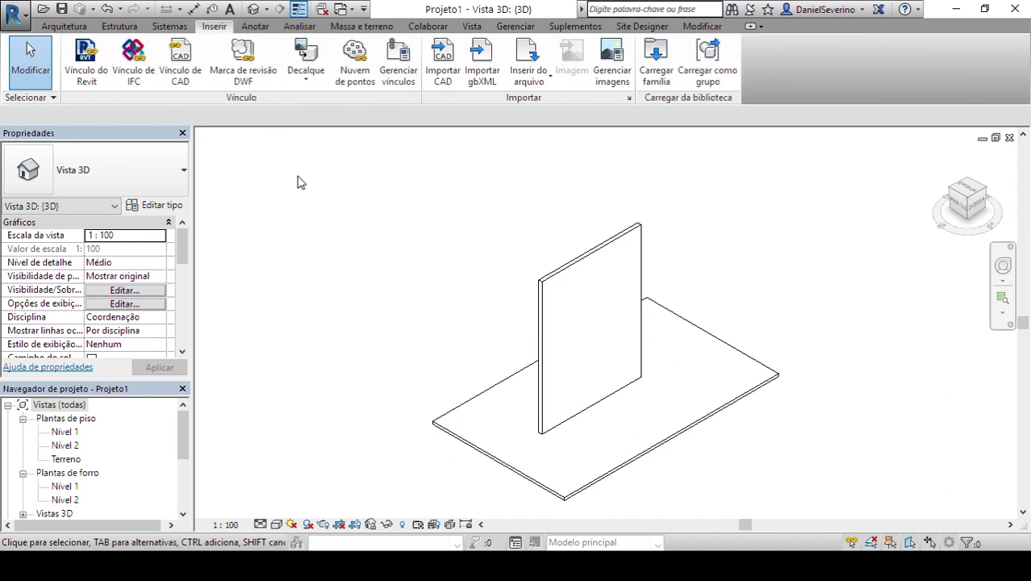
{"action": "left_click", "coordinate": [252, 28]}
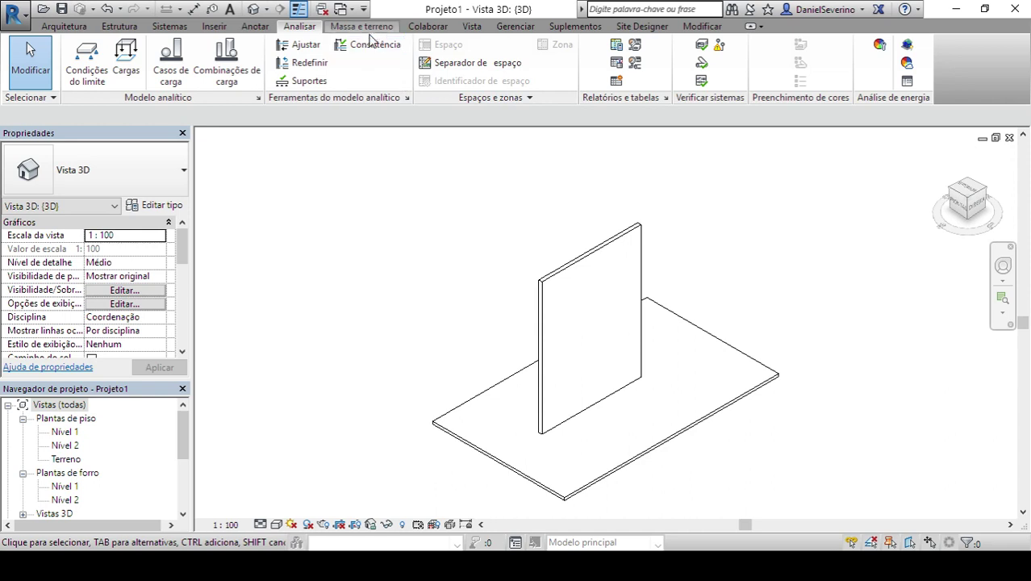
{"action": "left_click", "coordinate": [394, 28]}
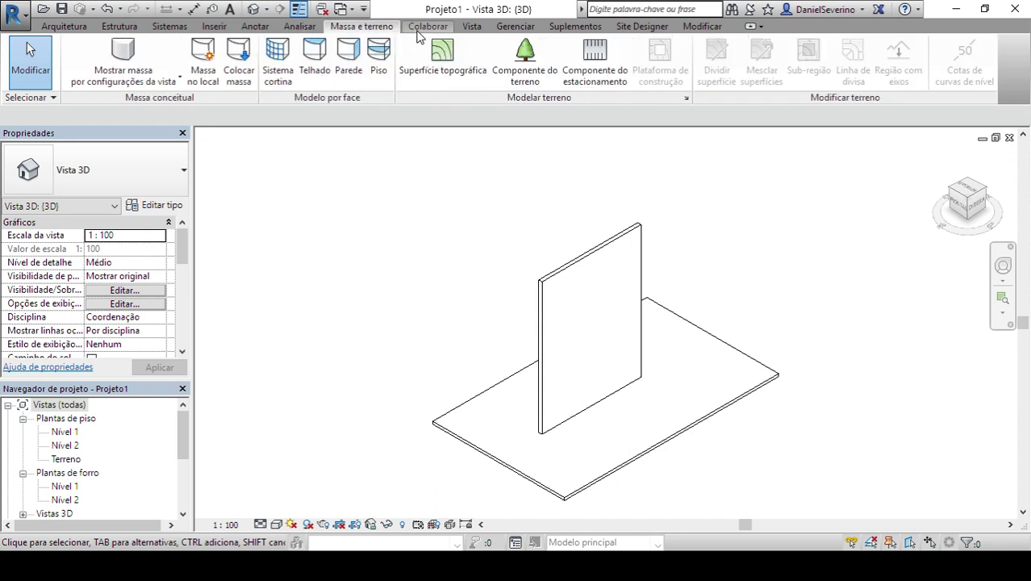
{"action": "left_click", "coordinate": [425, 28]}
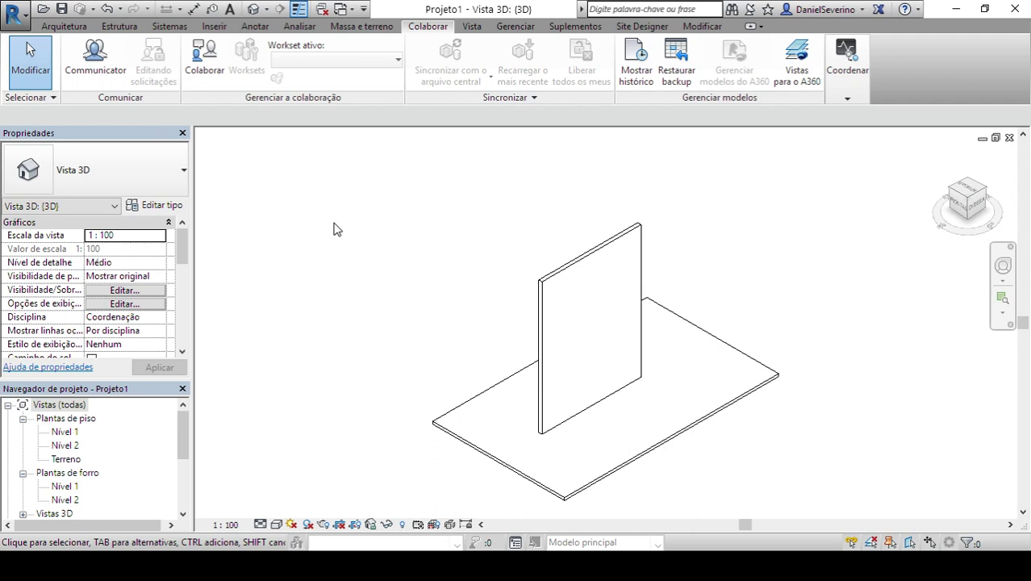
- Look through the Vista, Gerenciar, Suplementos and Site Designer tabs, finishing on Modificar
{"action": "left_click", "coordinate": [472, 34]}
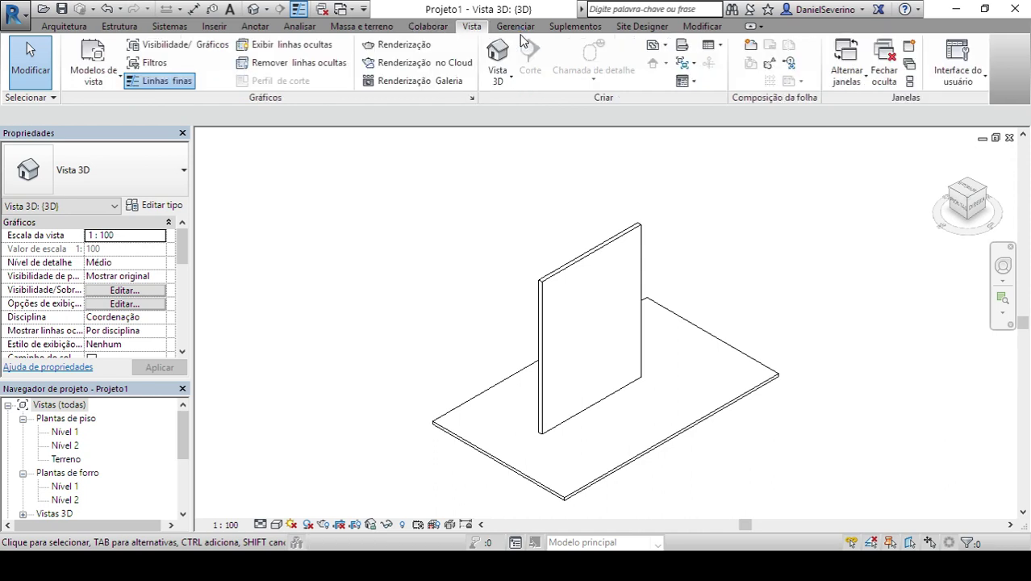
{"action": "left_click", "coordinate": [520, 29]}
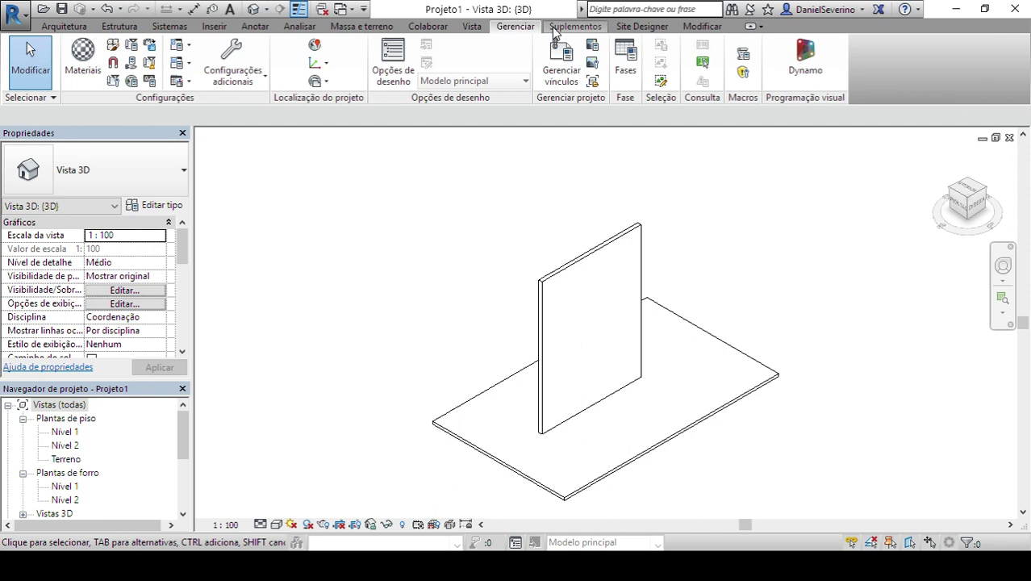
{"action": "left_click", "coordinate": [553, 29]}
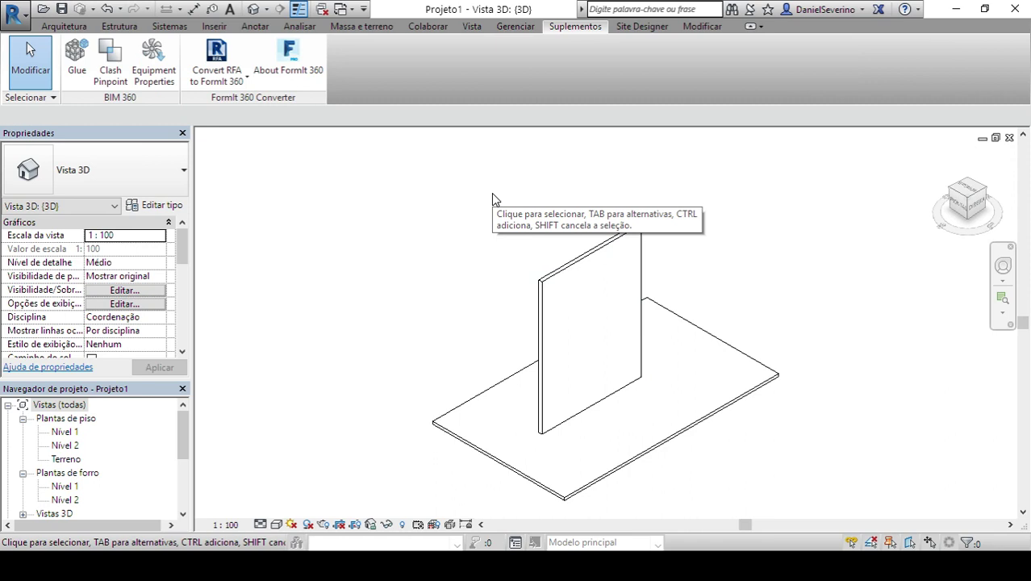
{"action": "left_click", "coordinate": [637, 27]}
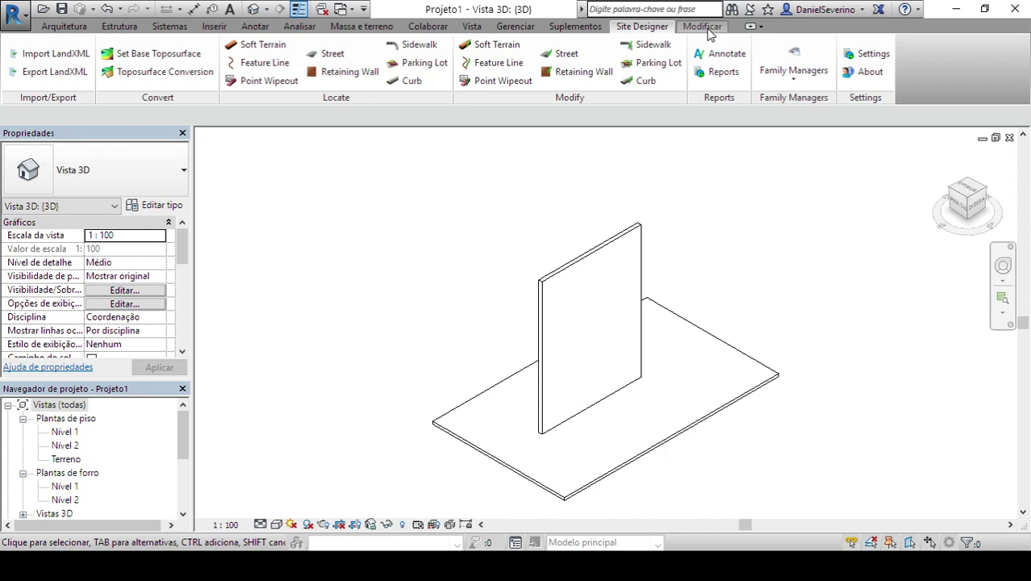
{"action": "left_click", "coordinate": [698, 33]}
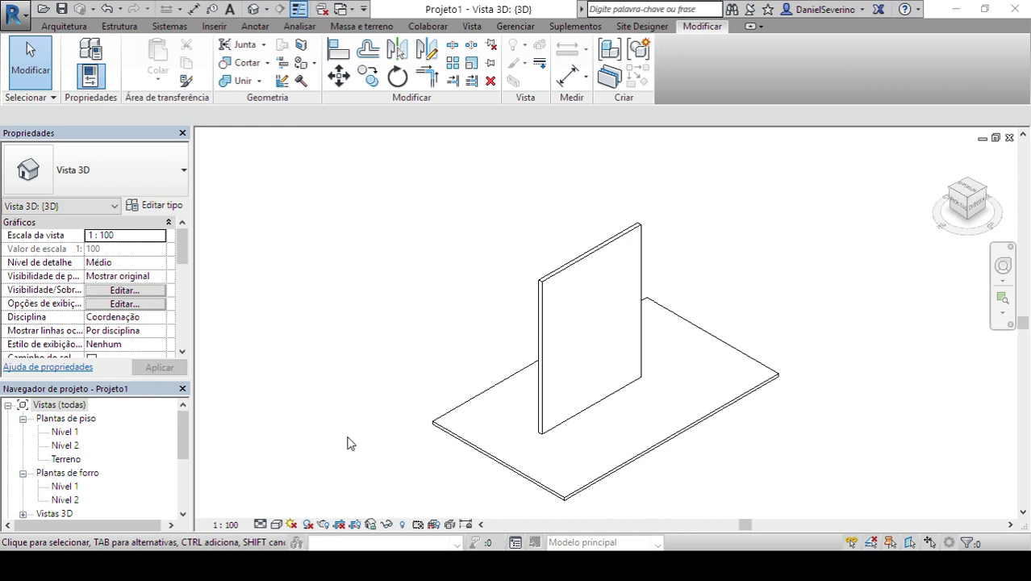
- Bring Chrome forward and open the Daniel.CAD YouTube channel from the bookmarks bar
{"action": "mouse_move", "coordinate": [407, 565]}
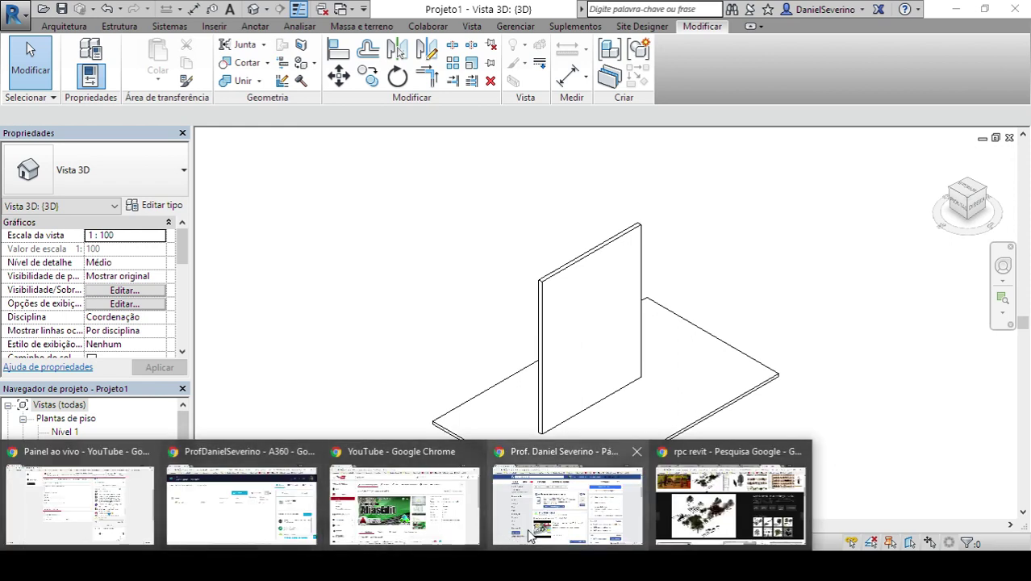
{"action": "mouse_move", "coordinate": [252, 508]}
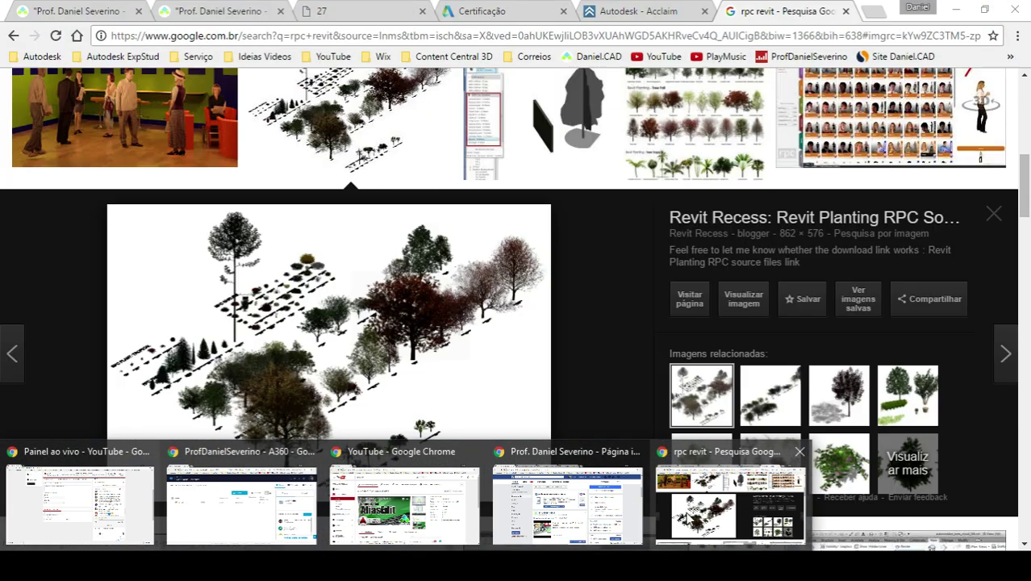
{"action": "left_click", "coordinate": [730, 504]}
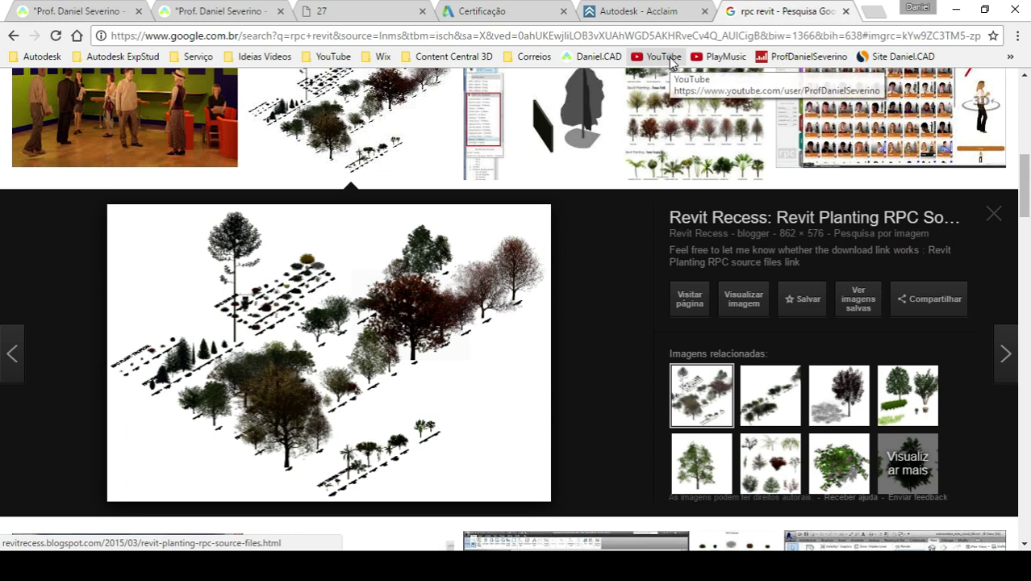
{"action": "left_click", "coordinate": [663, 56]}
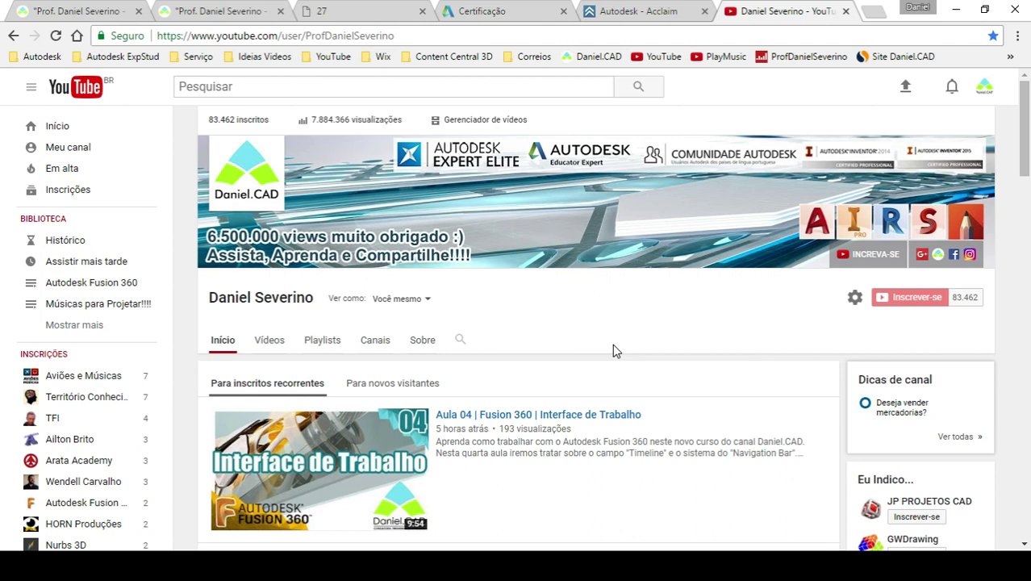
- Open the channel's Playlists page and scroll through the listed playlists
{"action": "left_click", "coordinate": [312, 346]}
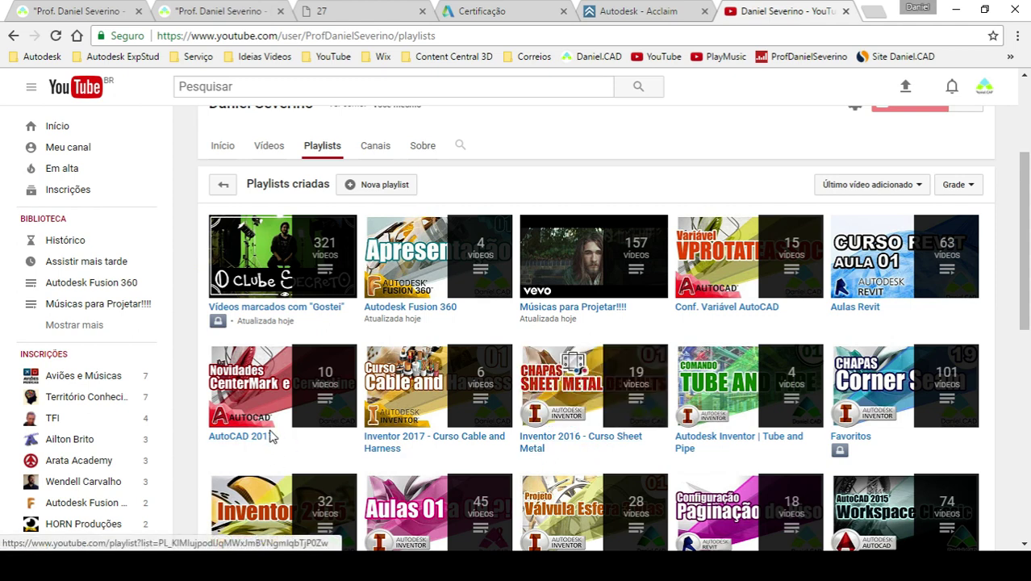
{"action": "scroll", "coordinate": [289, 435], "scroll_direction": "down", "scroll_amount": 3}
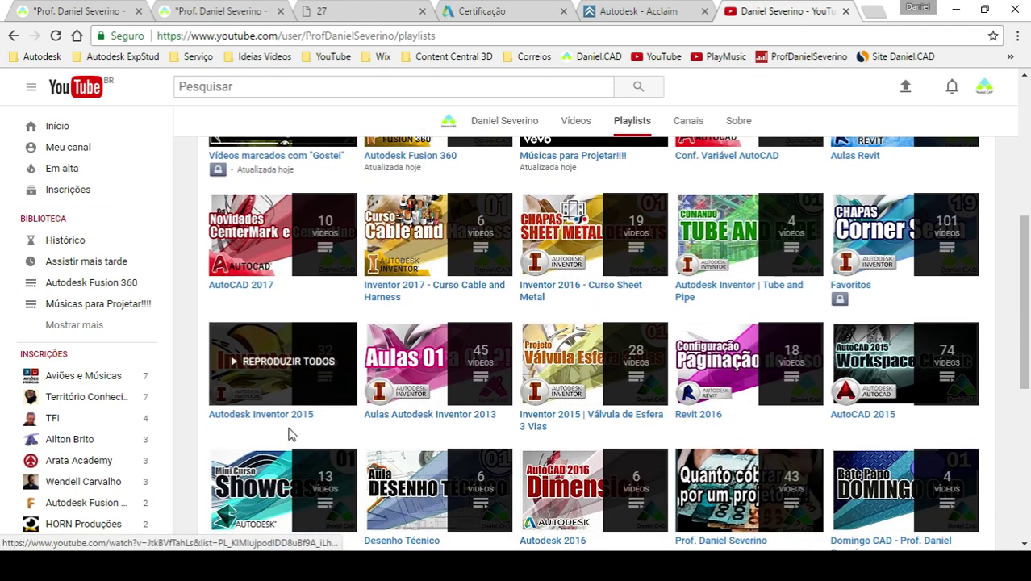
{"action": "scroll", "coordinate": [314, 434], "scroll_direction": "down", "scroll_amount": 2}
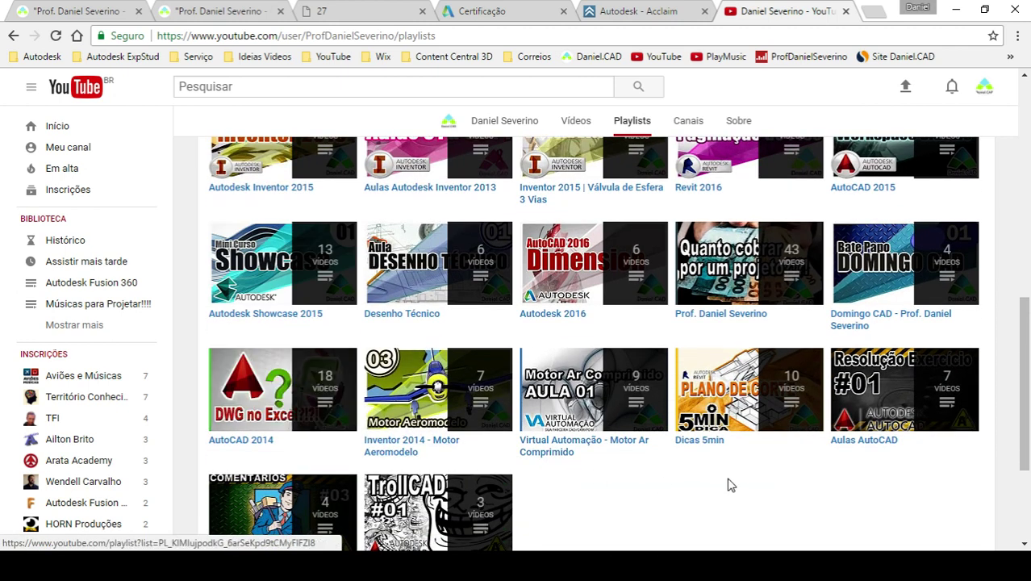
{"action": "scroll", "coordinate": [735, 475], "scroll_direction": "down", "scroll_amount": 1}
{"action": "scroll", "coordinate": [887, 484], "scroll_direction": "up", "scroll_amount": 3}
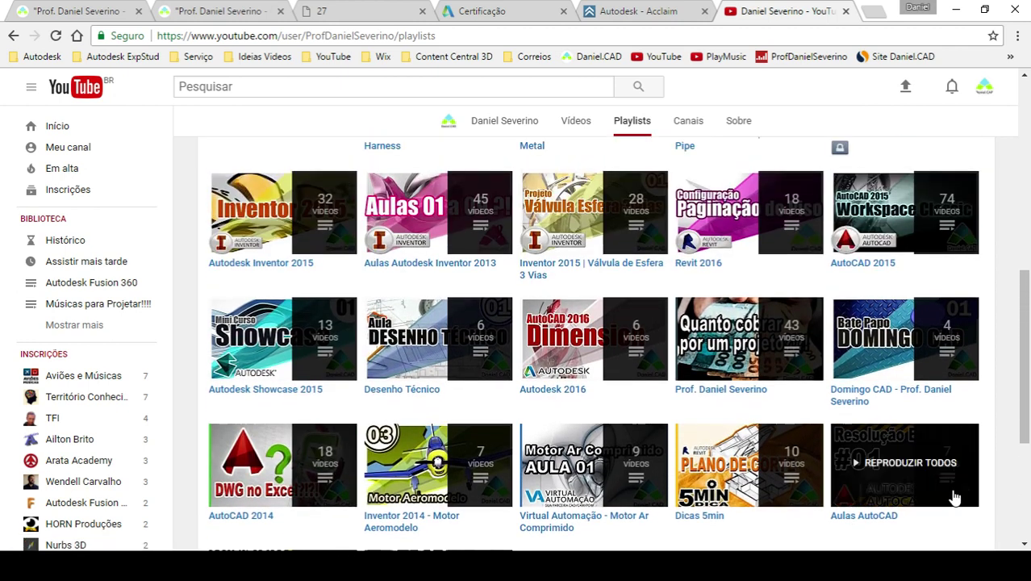
{"action": "scroll", "coordinate": [960, 495], "scroll_direction": "up", "scroll_amount": 2}
{"action": "scroll", "coordinate": [977, 495], "scroll_direction": "up", "scroll_amount": 1}
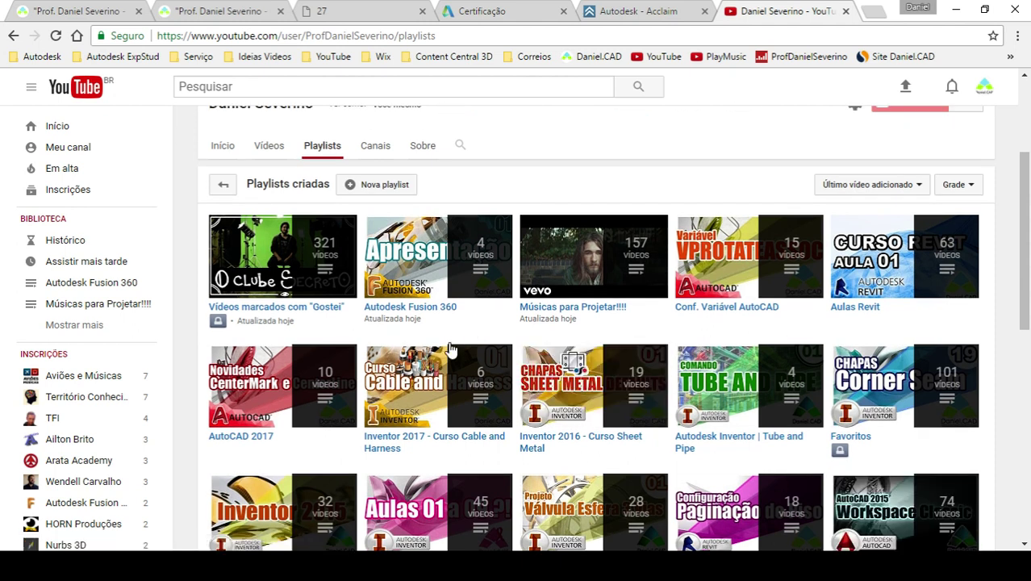
- Browse the lessons in the AutoCAD 2015 playlist, then return to Playlists
{"action": "mouse_move", "coordinate": [878, 375]}
{"action": "scroll", "coordinate": [279, 450], "scroll_direction": "down", "scroll_amount": 2}
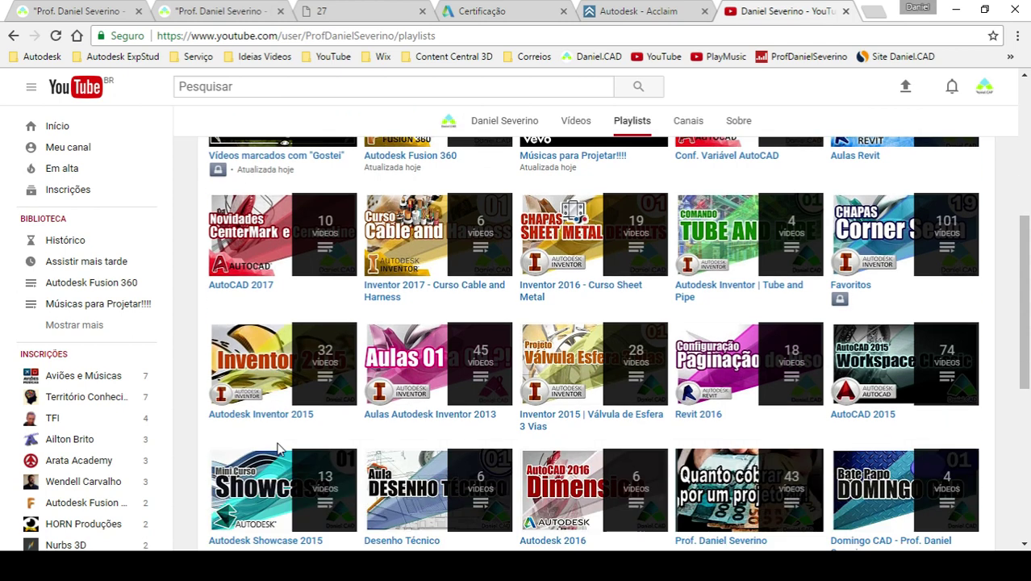
{"action": "left_click", "coordinate": [865, 423]}
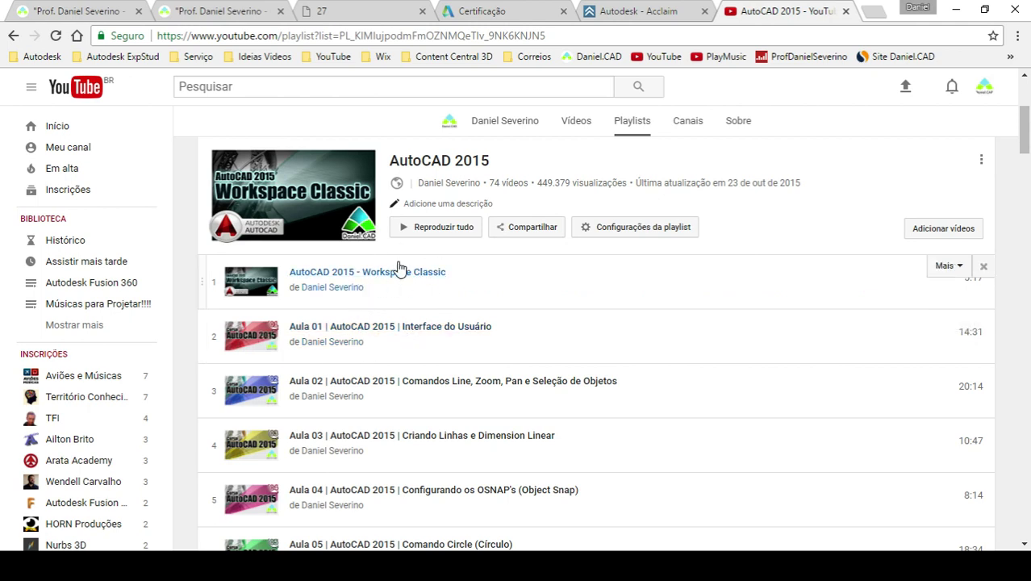
{"action": "left_click_drag", "start_coordinate": [1012, 148], "coordinate": [1018, 354]}
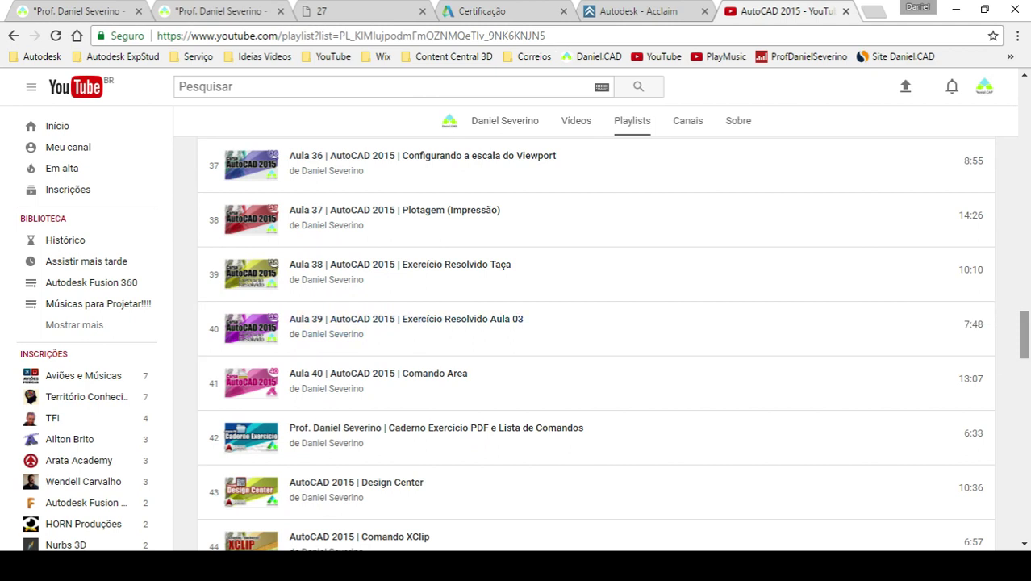
{"action": "left_click_drag", "start_coordinate": [1022, 323], "coordinate": [1025, 93]}
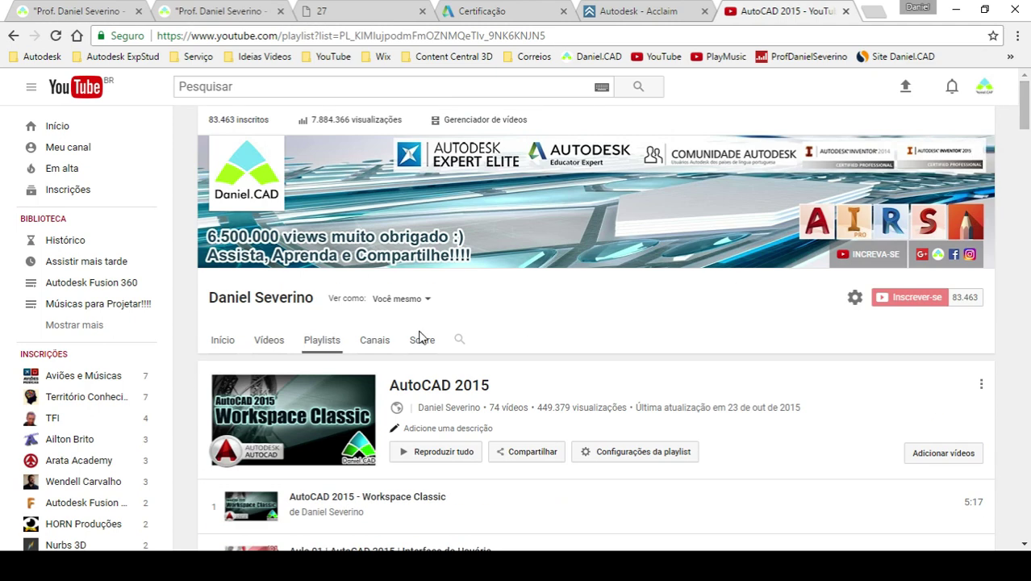
{"action": "left_click", "coordinate": [318, 343]}
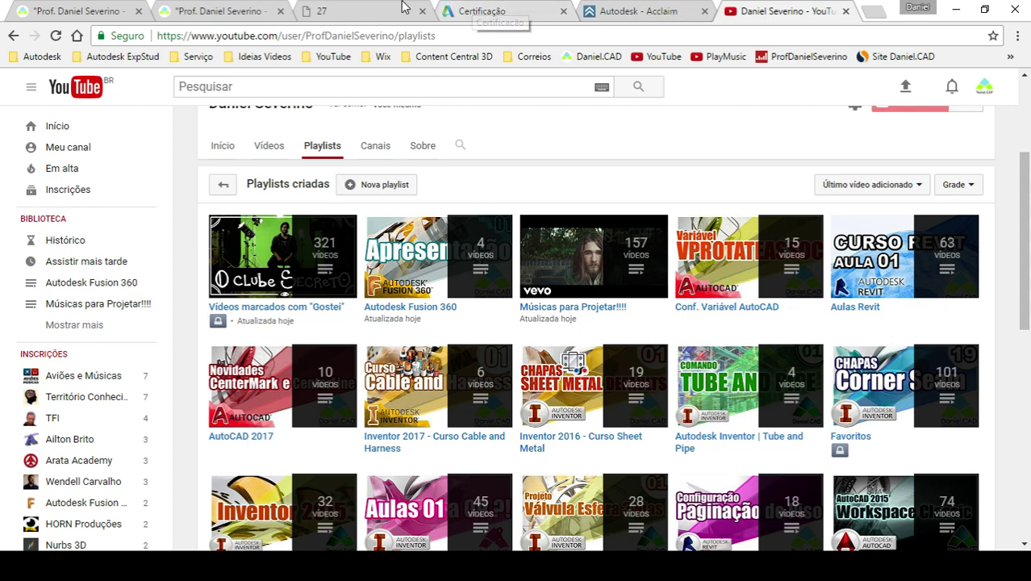
- Switch to the danielseverino.com tab and drag the Email da Internet prompt off screen
{"action": "left_click", "coordinate": [121, 10]}
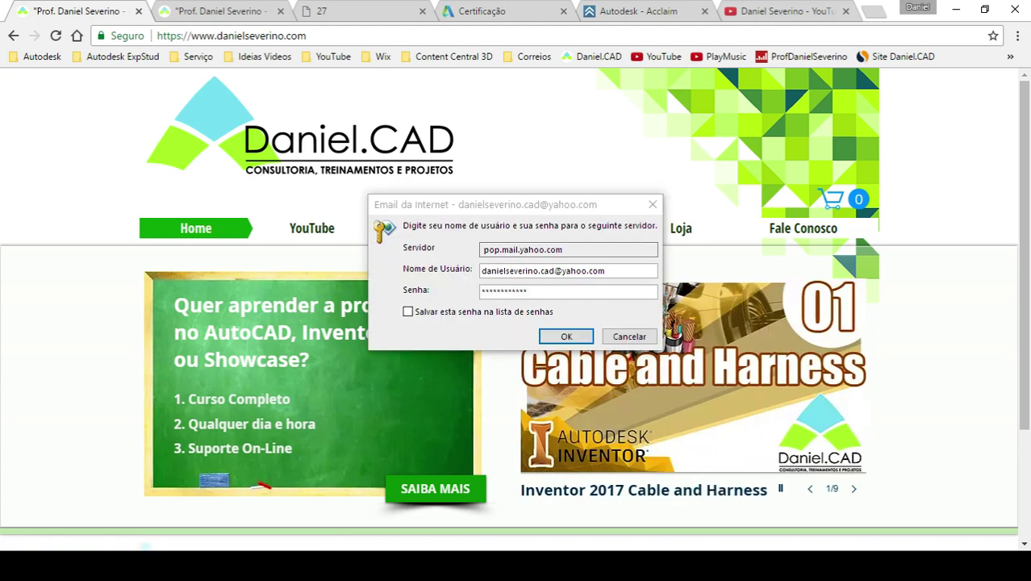
{"action": "left_click_drag", "start_coordinate": [604, 208], "coordinate": [1030, 210]}
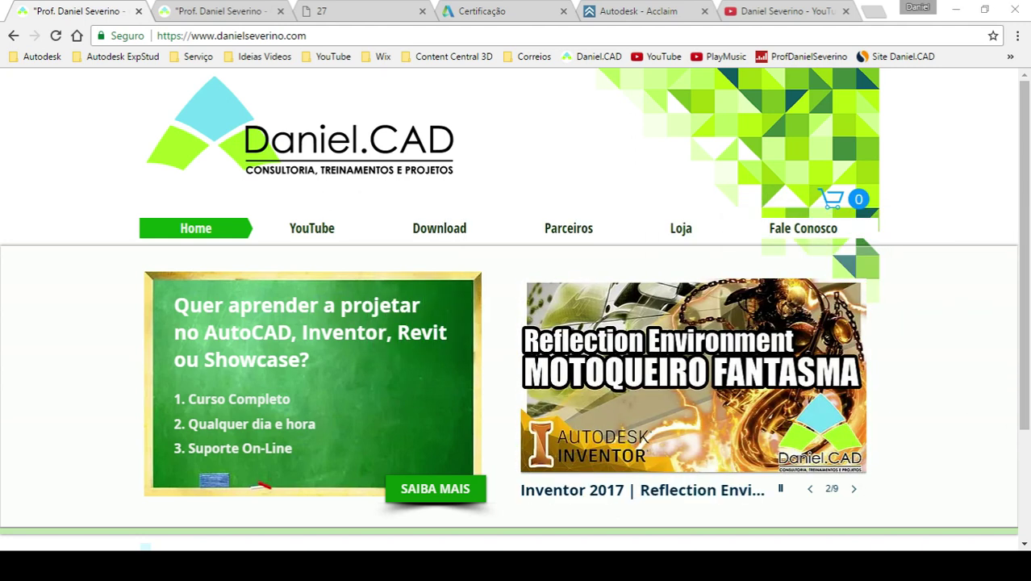
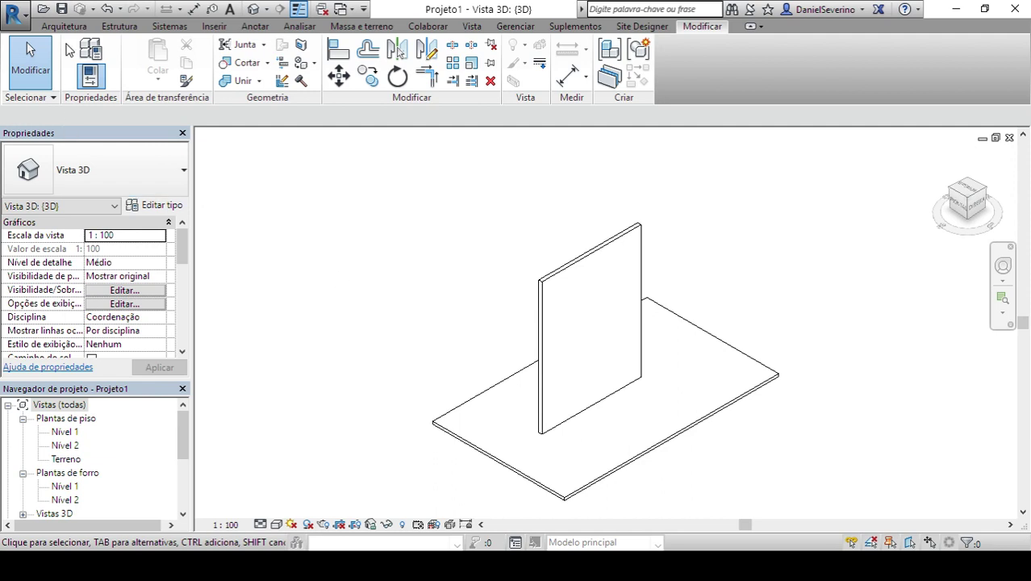
- Show Revit's Architecture and Systems tool tabs, then start a zoom-region in the view
{"action": "left_click", "coordinate": [66, 28]}
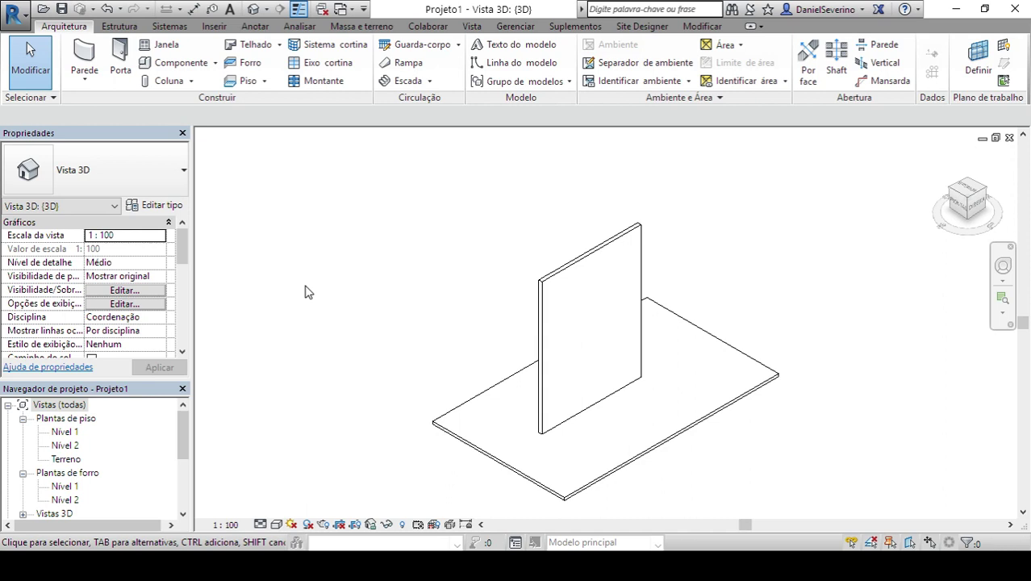
{"action": "left_click", "coordinate": [167, 26]}
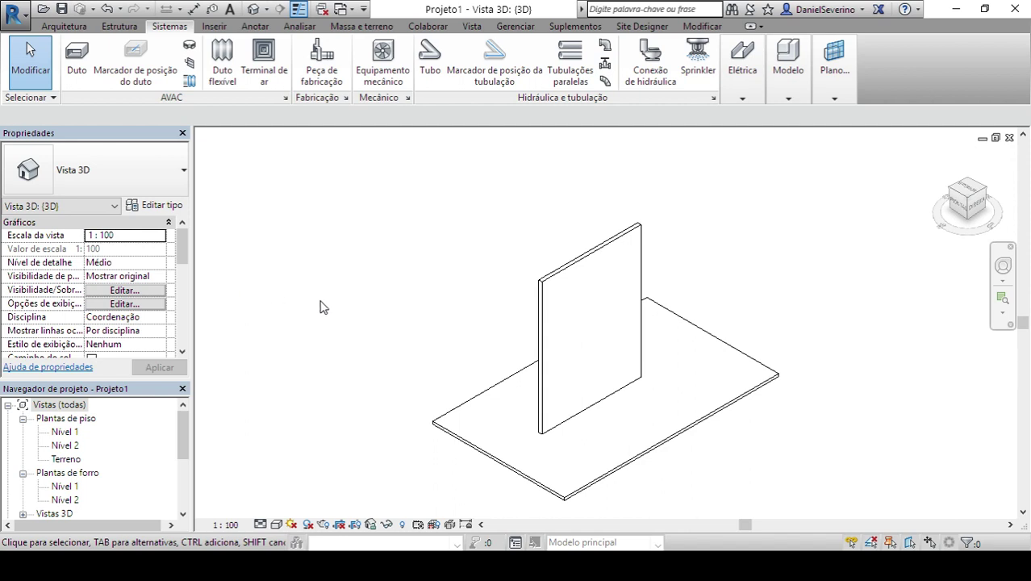
{"action": "key", "text": "z"}
{"action": "key", "text": "r"}
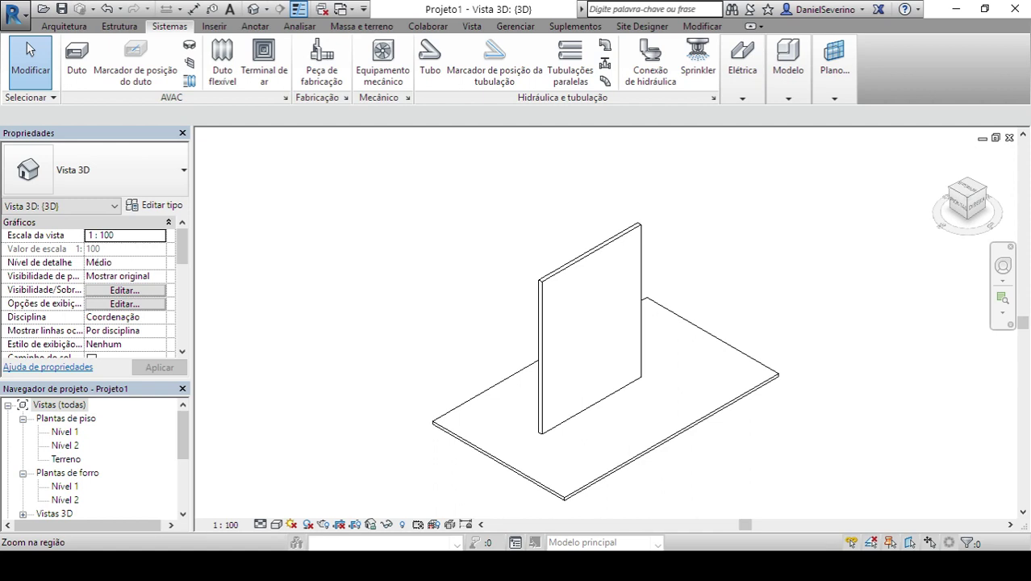
- Open the first 'teclado' video's edit page in YouTube Studio, select its link, and return to Revit
{"action": "mouse_move", "coordinate": [406, 564]}
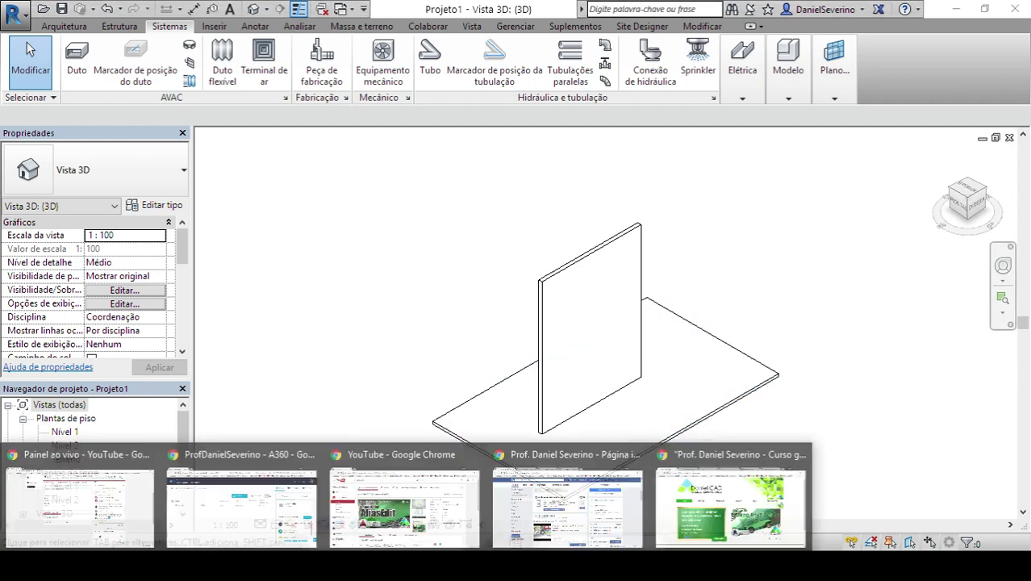
{"action": "left_click", "coordinate": [403, 504]}
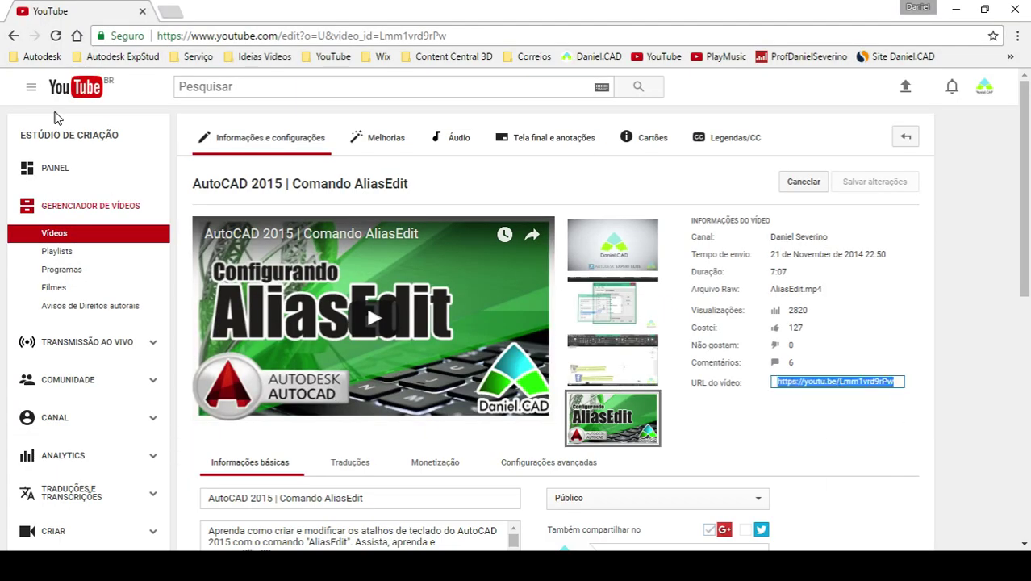
{"action": "left_click", "coordinate": [12, 37]}
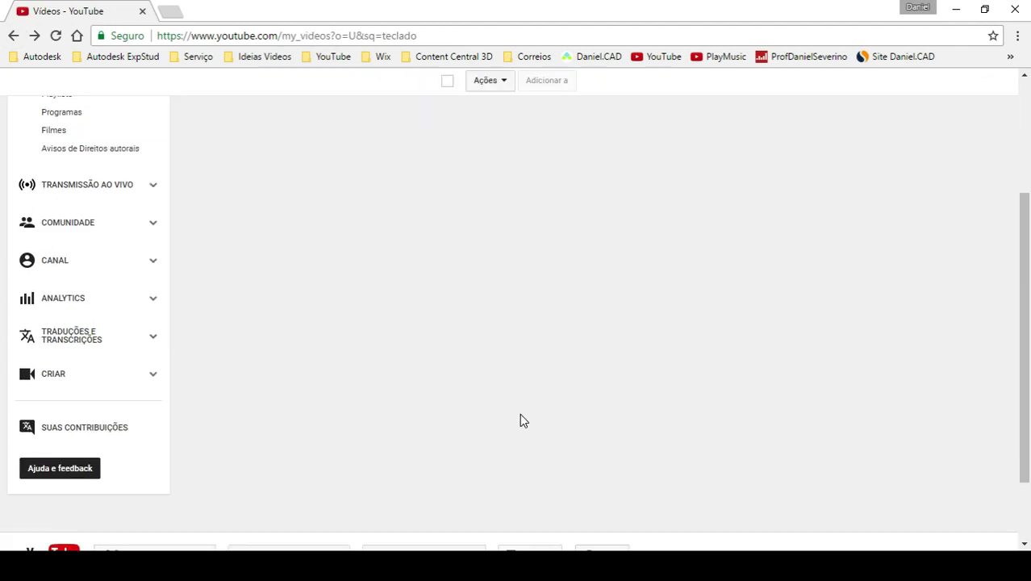
{"action": "scroll", "coordinate": [569, 443], "scroll_direction": "up", "scroll_amount": 2}
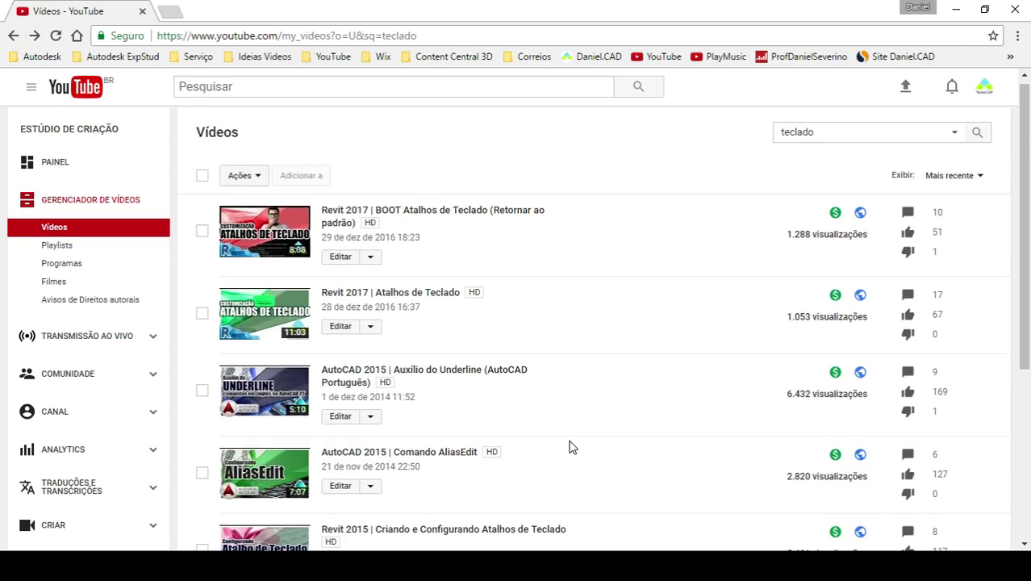
{"action": "left_click", "coordinate": [342, 260]}
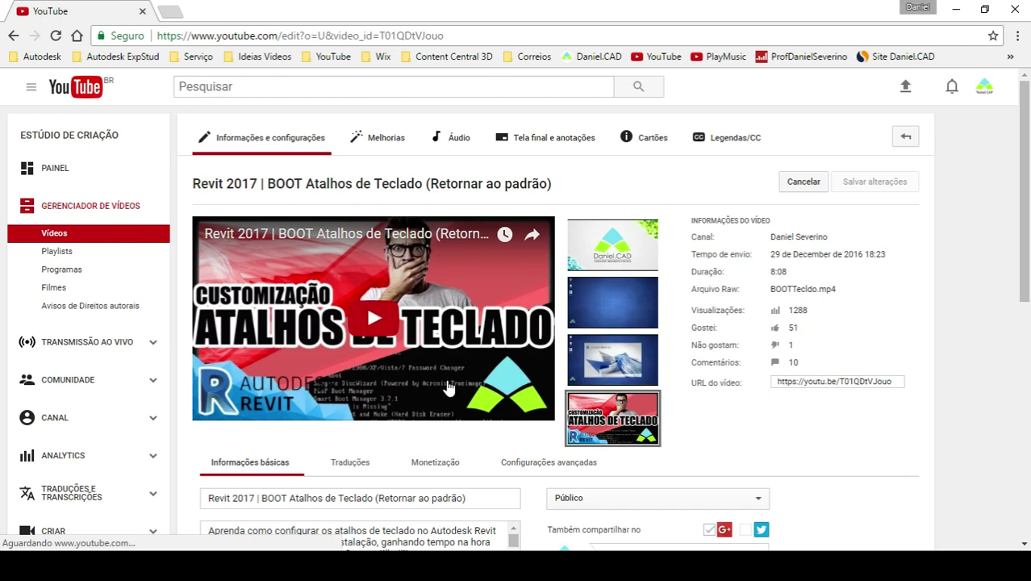
{"action": "left_click", "coordinate": [836, 383]}
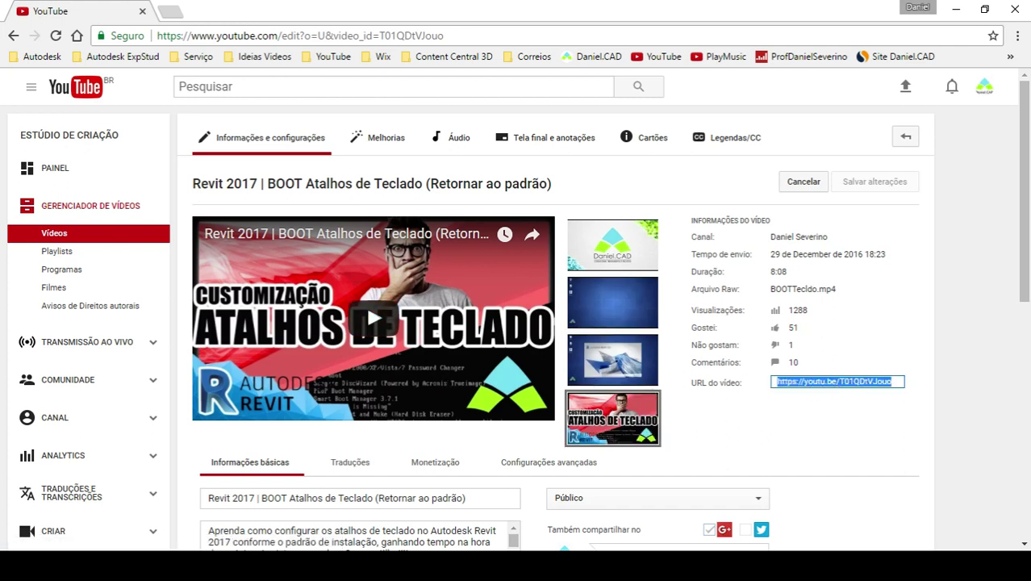
{"action": "left_click", "coordinate": [379, 516]}
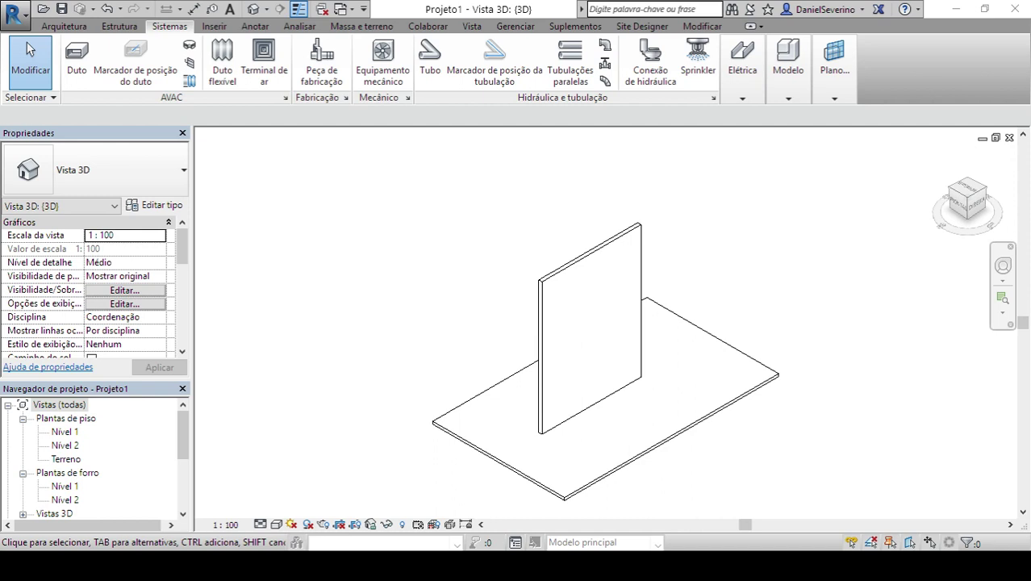
- Select the wall and check the Hide options without changes, then bring the course website forward
{"action": "left_click", "coordinate": [64, 26]}
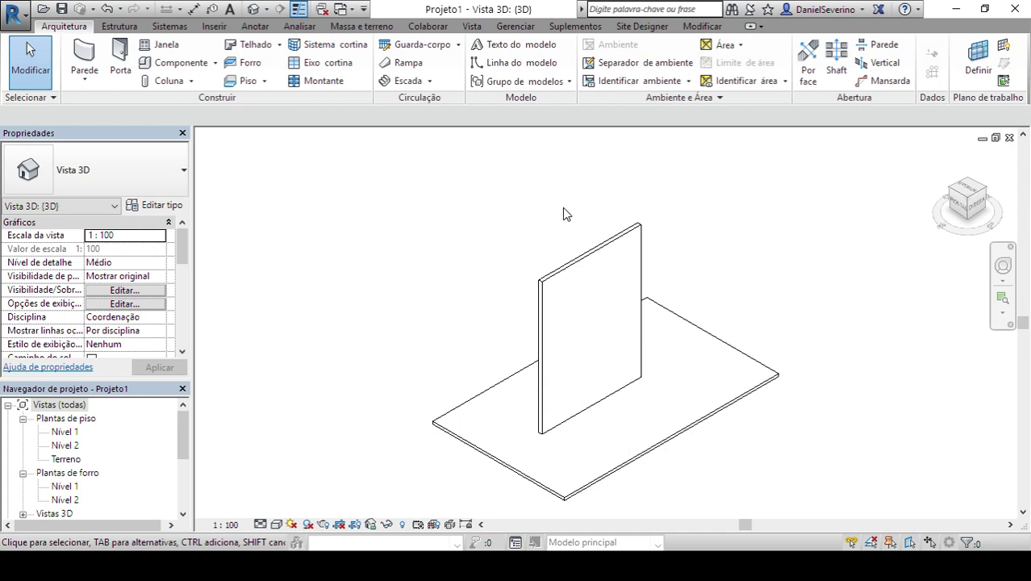
{"action": "left_click", "coordinate": [624, 253]}
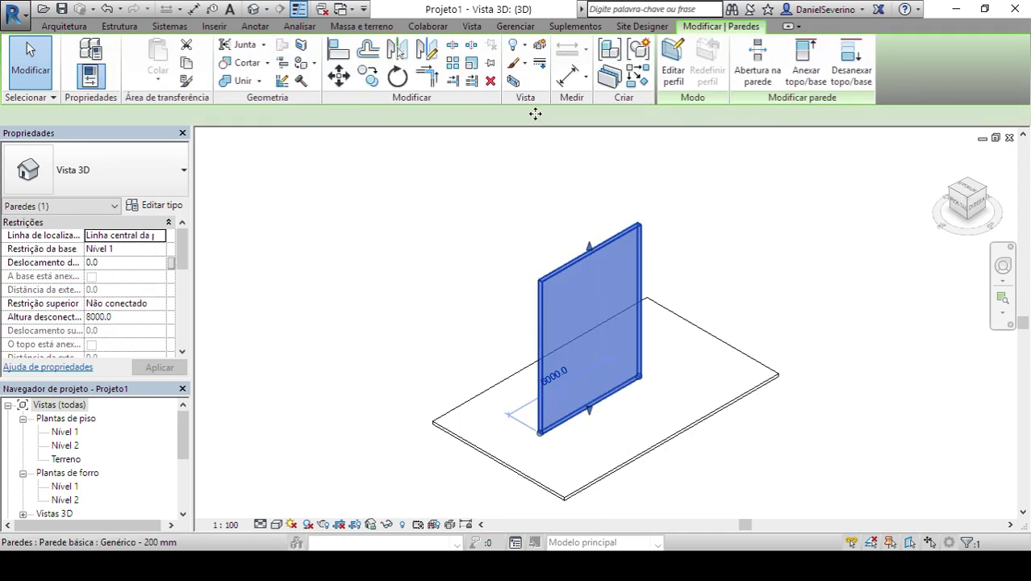
{"action": "left_click", "coordinate": [520, 48]}
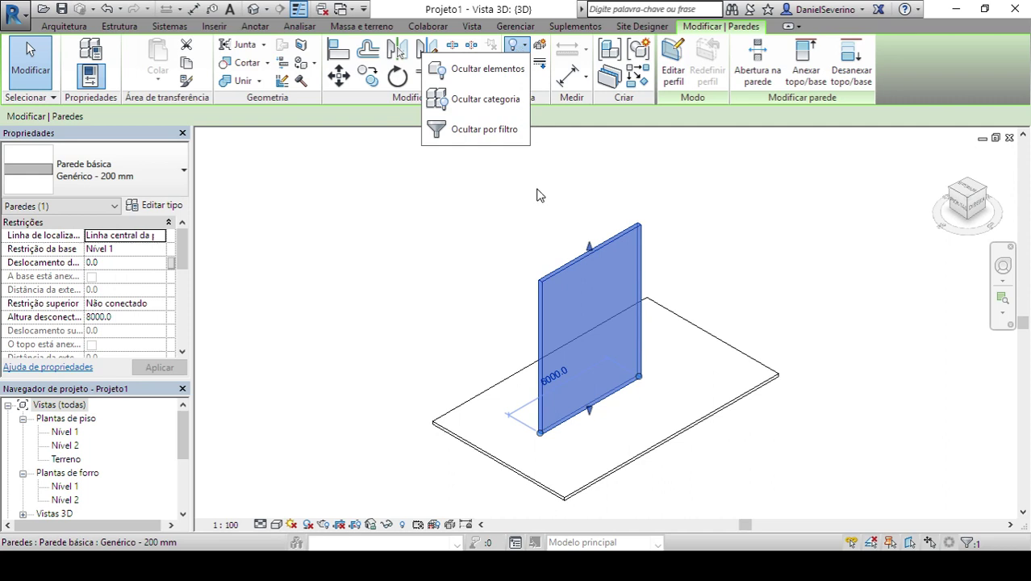
{"action": "left_click", "coordinate": [525, 233]}
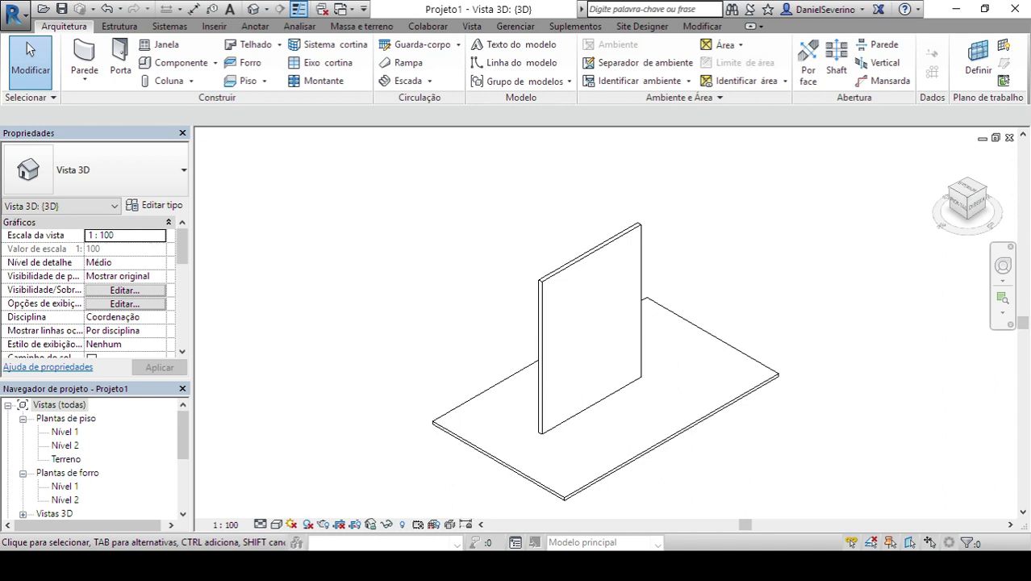
{"action": "mouse_move", "coordinate": [408, 569]}
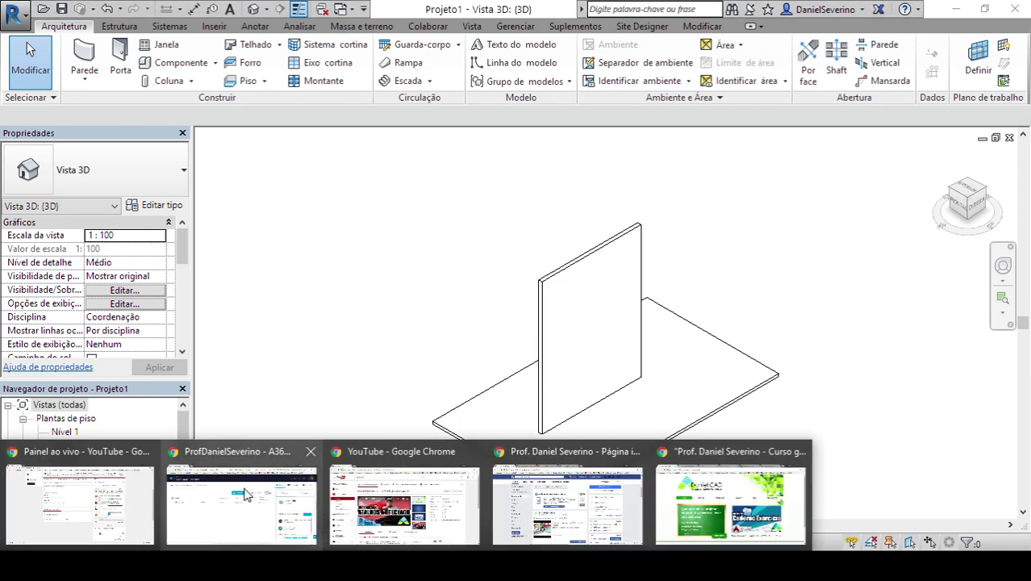
{"action": "left_click", "coordinate": [681, 504]}
- On the Autodesk Acclaim page, open the Revit Architecture Certified Professional badge
{"action": "left_click", "coordinate": [659, 9]}
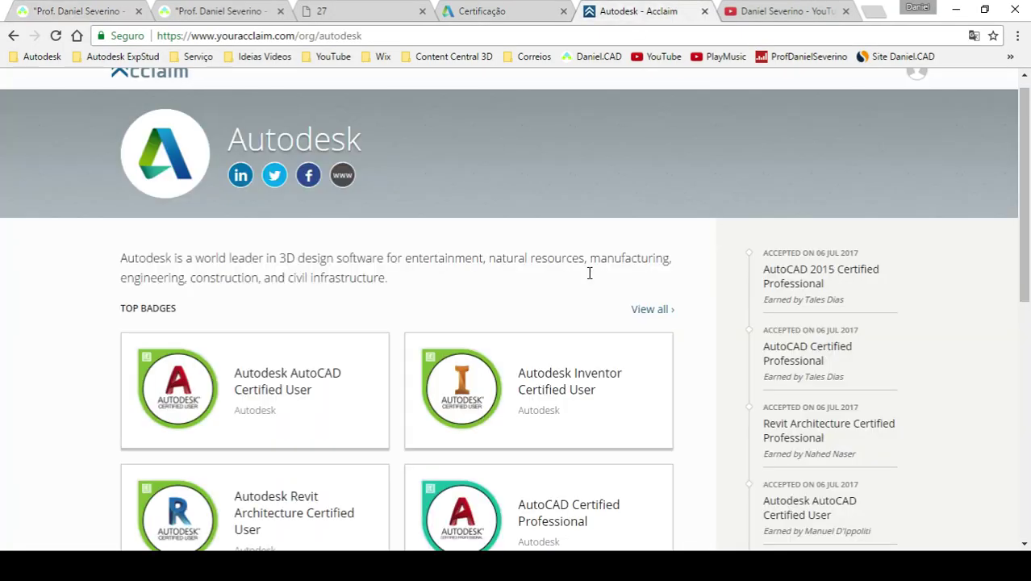
{"action": "scroll", "coordinate": [7, 348], "scroll_direction": "down", "scroll_amount": 2}
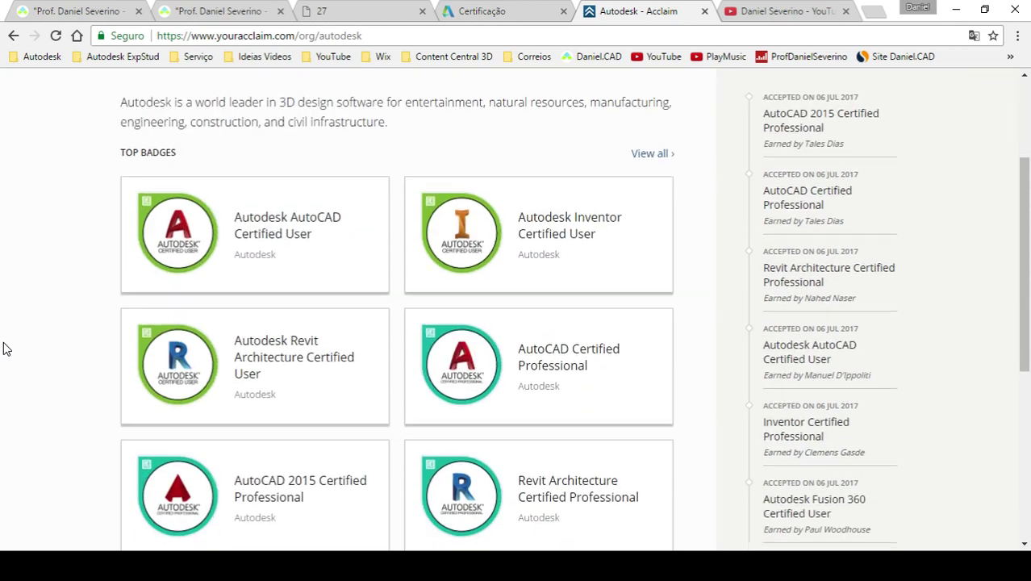
{"action": "scroll", "coordinate": [5, 347], "scroll_direction": "down", "scroll_amount": 1}
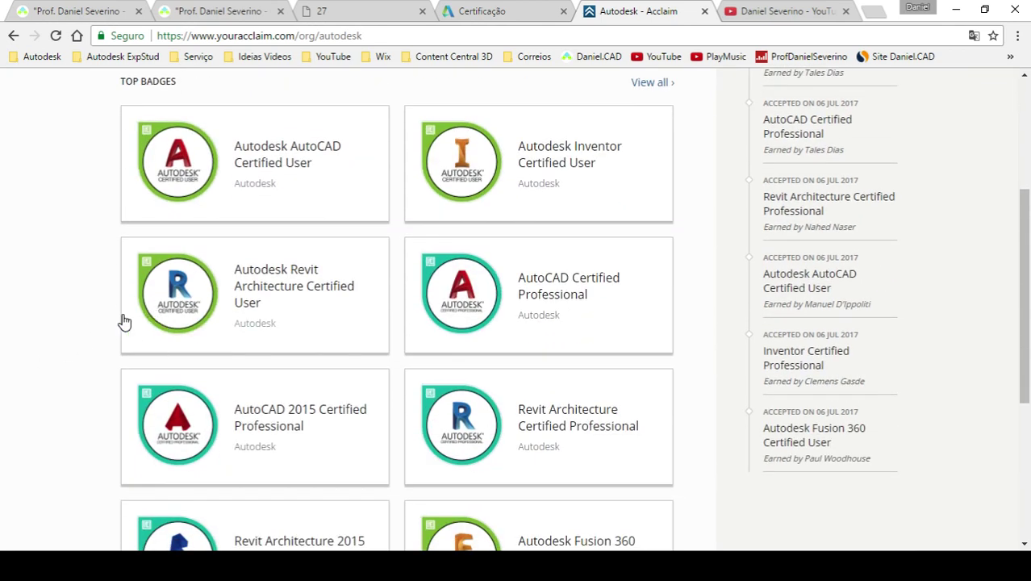
{"action": "scroll", "coordinate": [13, 396], "scroll_direction": "down", "scroll_amount": 1}
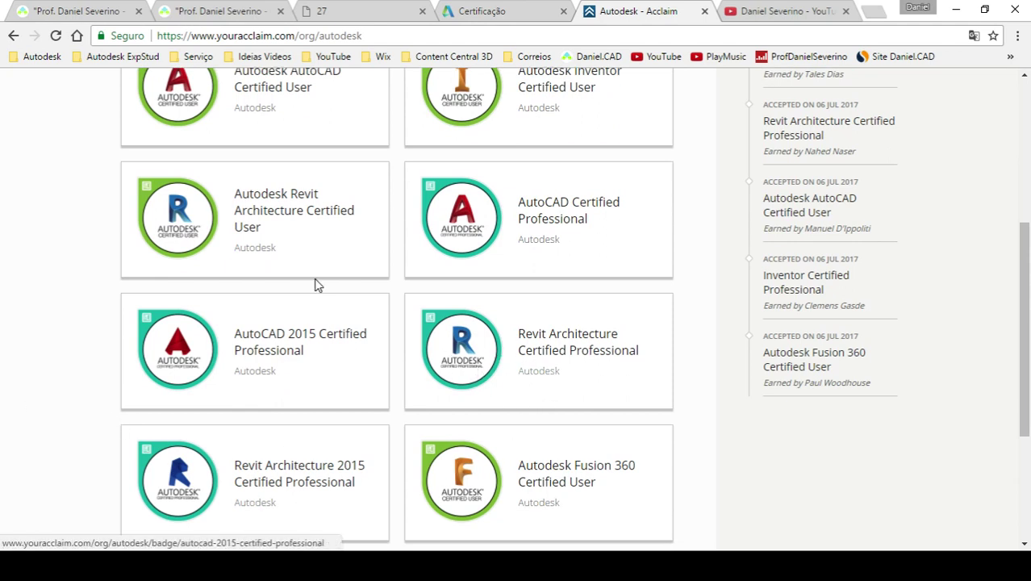
{"action": "left_click", "coordinate": [497, 388]}
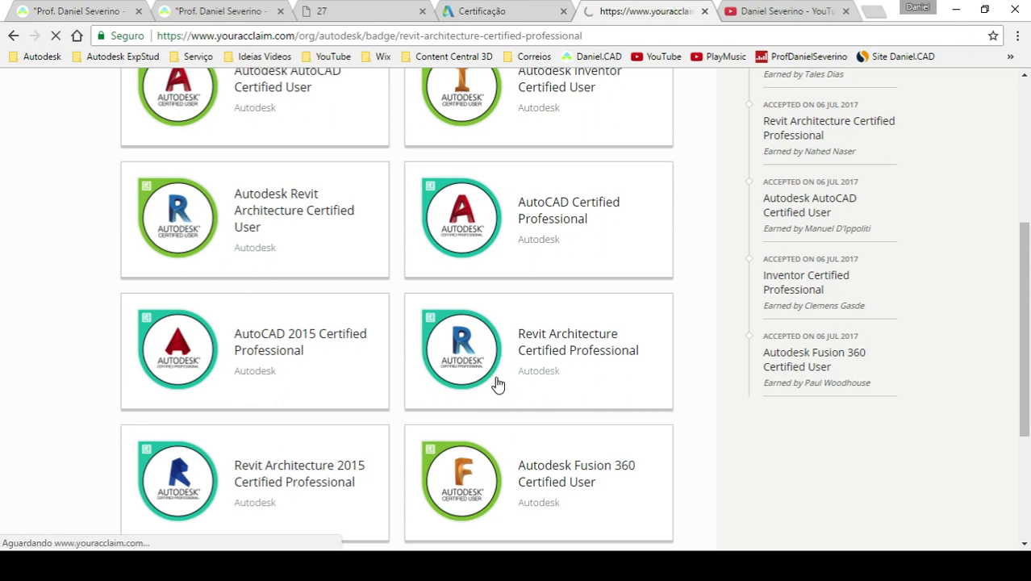
- Open the badge's additional-information PDF, ACP_Revit_Architecture.pdf
{"action": "scroll", "coordinate": [498, 386], "scroll_direction": "down", "scroll_amount": 2}
{"action": "scroll", "coordinate": [496, 385], "scroll_direction": "down", "scroll_amount": 2}
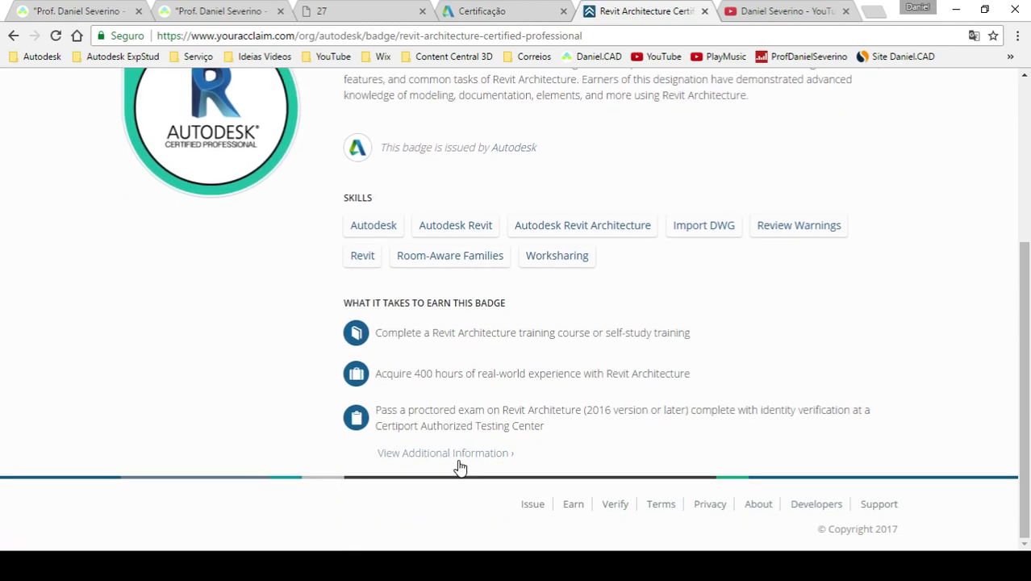
{"action": "left_click", "coordinate": [457, 454]}
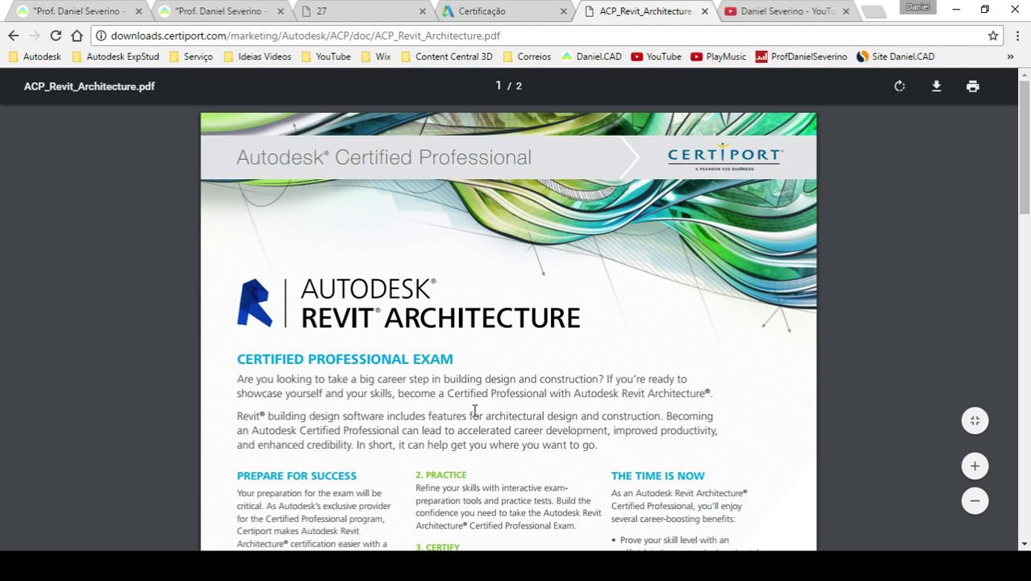
- Scroll through the ACP_Revit_Architecture exam brochure and select its web address
{"action": "scroll", "coordinate": [571, 358], "scroll_direction": "down", "scroll_amount": 2}
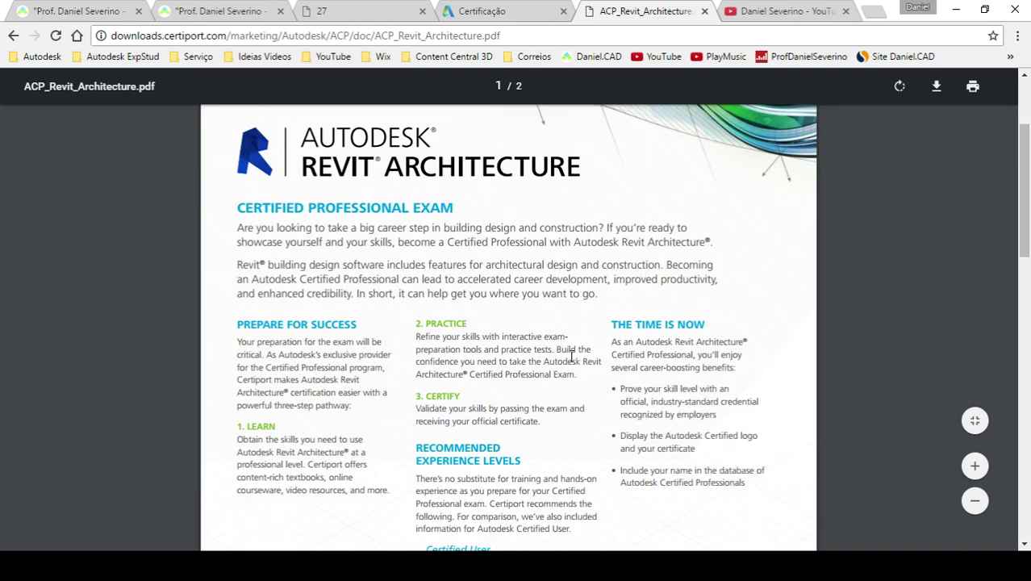
{"action": "scroll", "coordinate": [571, 355], "scroll_direction": "down", "scroll_amount": 7}
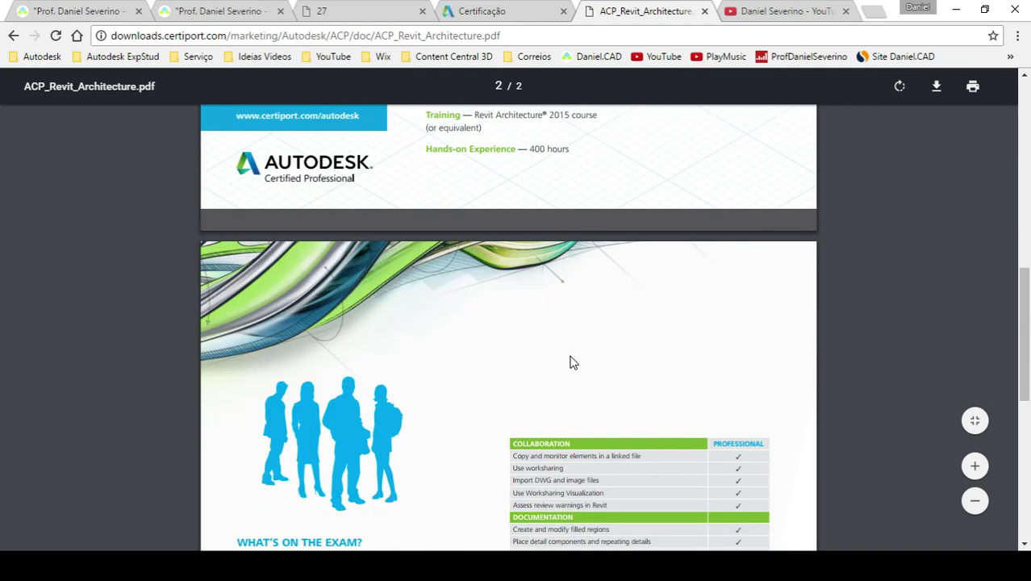
{"action": "scroll", "coordinate": [571, 361], "scroll_direction": "down", "scroll_amount": 2}
{"action": "scroll", "coordinate": [571, 355], "scroll_direction": "down", "scroll_amount": 1}
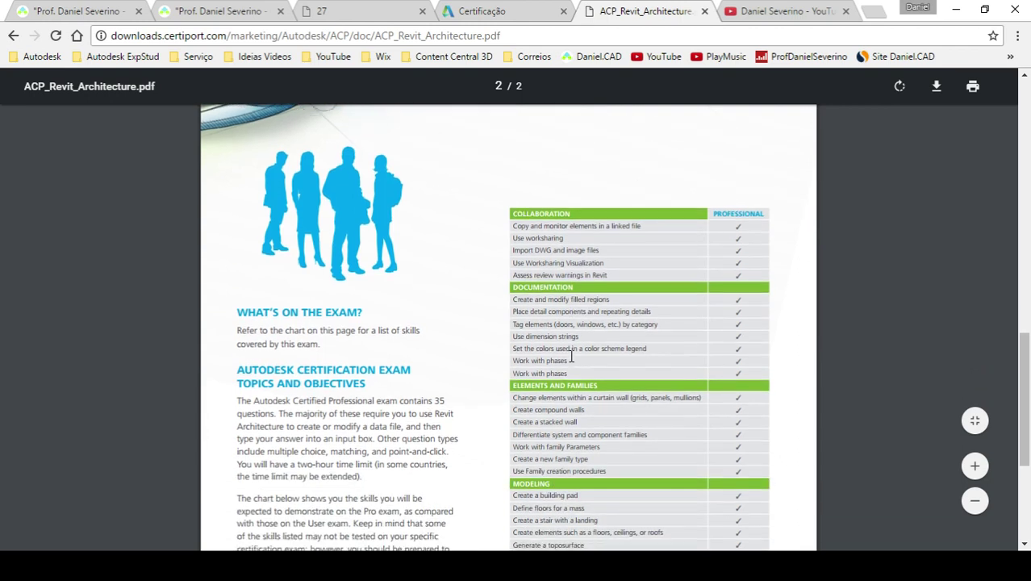
{"action": "scroll", "coordinate": [571, 356], "scroll_direction": "down", "scroll_amount": 1}
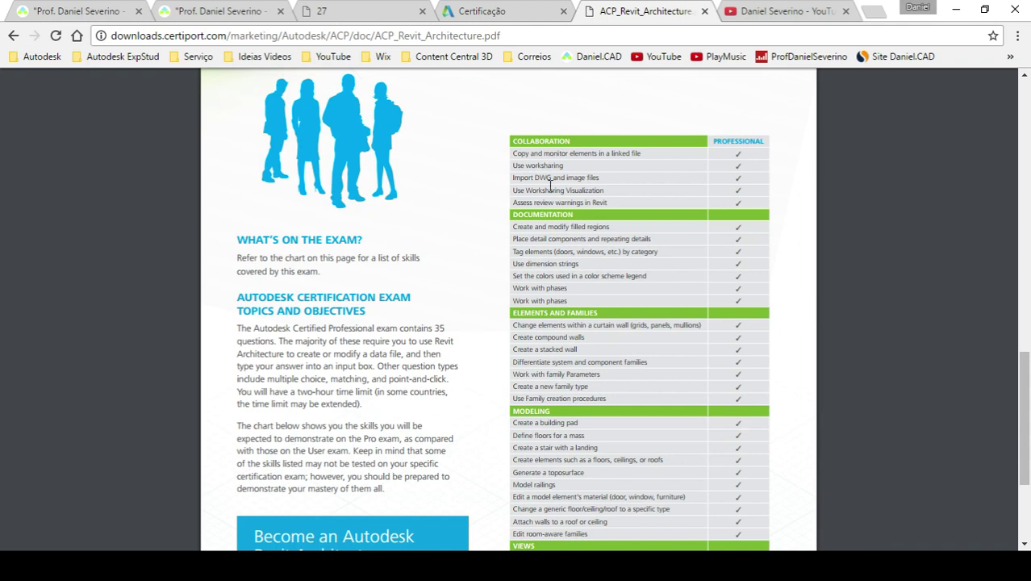
{"action": "scroll", "coordinate": [551, 185], "scroll_direction": "down", "scroll_amount": 1}
{"action": "scroll", "coordinate": [555, 203], "scroll_direction": "up", "scroll_amount": 1}
{"action": "left_click", "coordinate": [534, 41]}
- Review the brochure once more and close the PDF tab, revealing the YouTube Playlists page
{"action": "scroll", "coordinate": [804, 305], "scroll_direction": "down", "scroll_amount": 2}
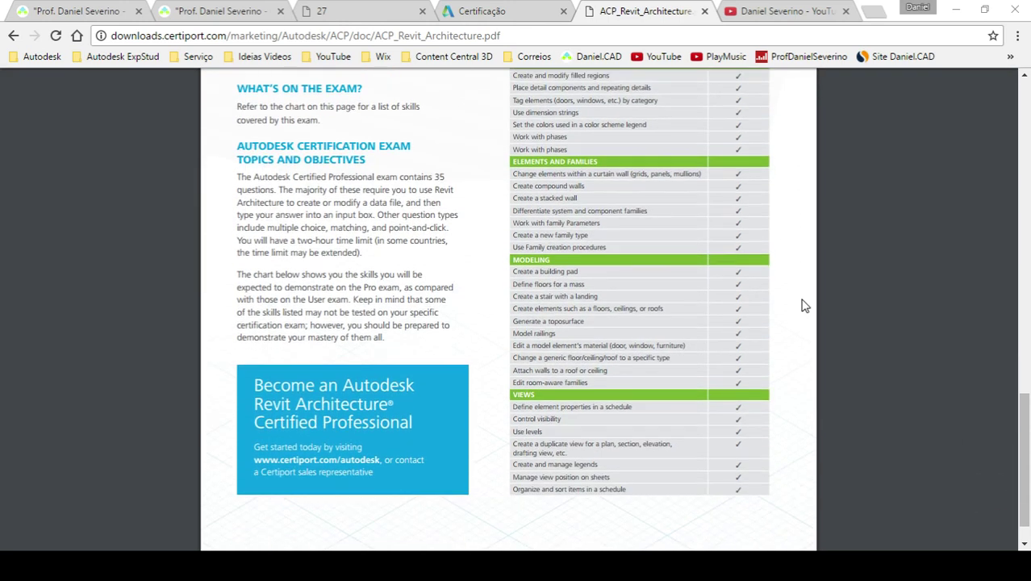
{"action": "scroll", "coordinate": [804, 305], "scroll_direction": "up", "scroll_amount": 3}
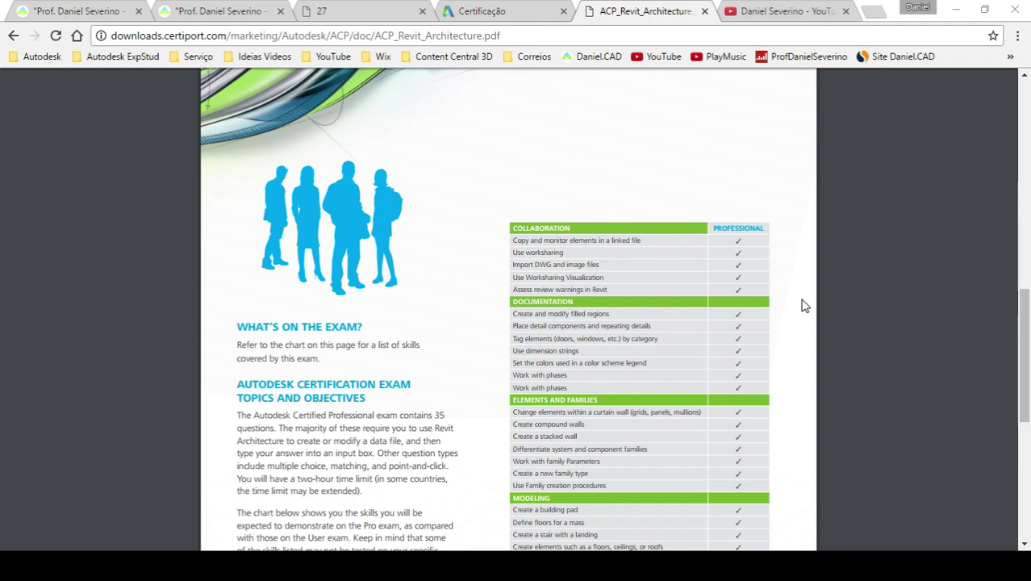
{"action": "scroll", "coordinate": [804, 305], "scroll_direction": "down", "scroll_amount": 3}
{"action": "scroll", "coordinate": [804, 305], "scroll_direction": "up", "scroll_amount": 3}
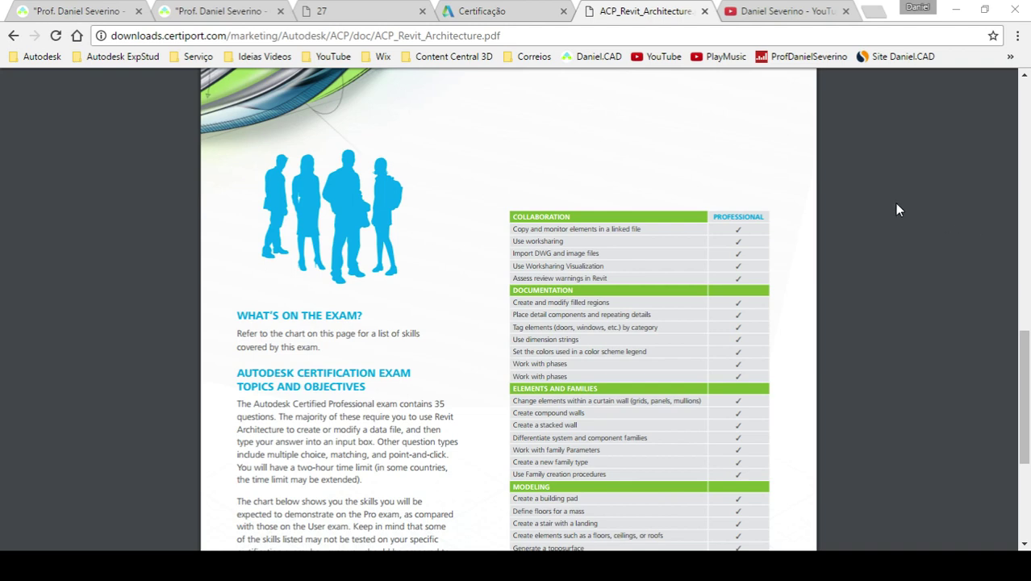
{"action": "left_click", "coordinate": [704, 11]}
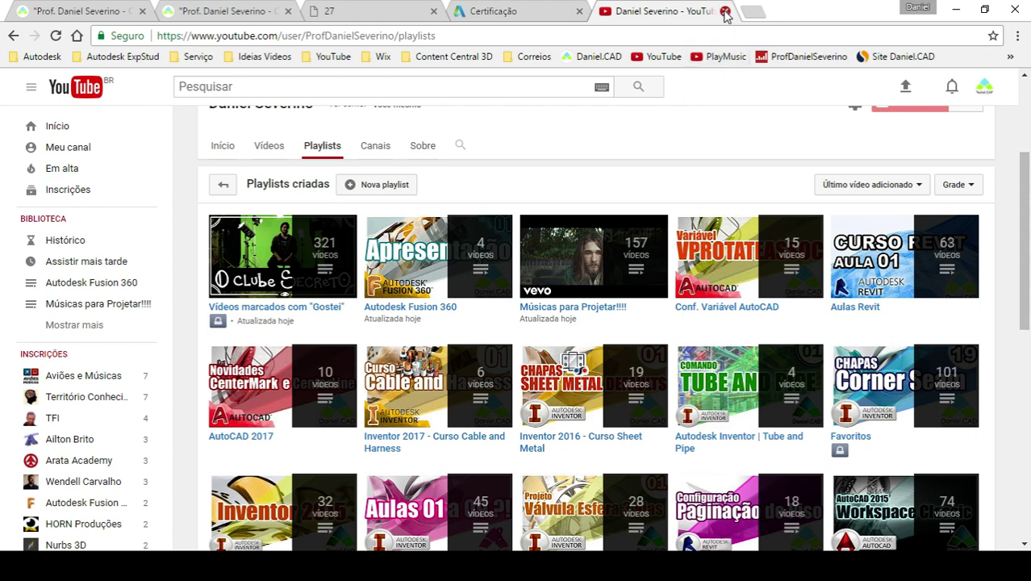
- Close the YouTube tab, view Autodesk's Certificação page, then switch to the Daniel.CAD site
{"action": "left_click", "coordinate": [723, 12]}
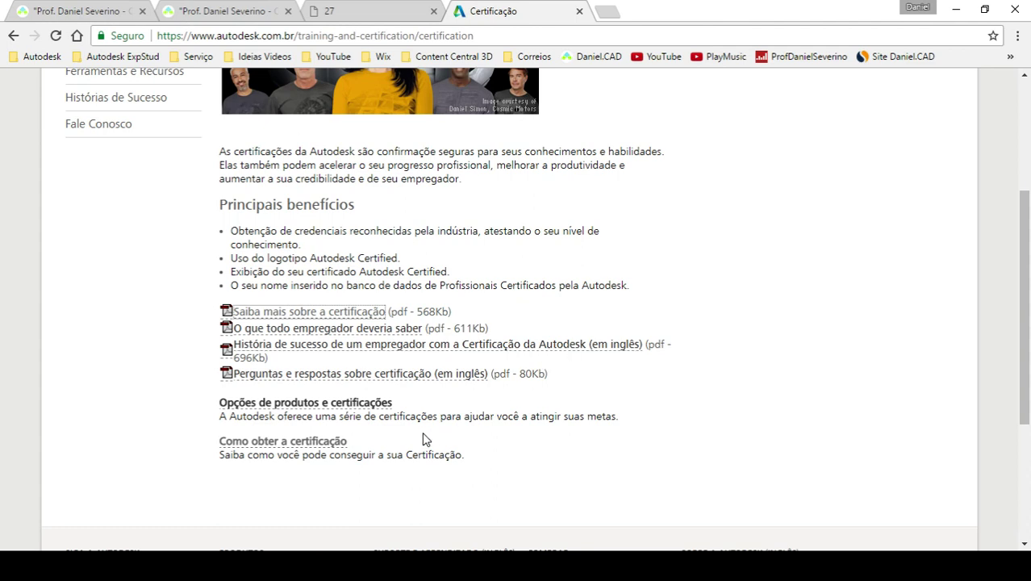
{"action": "mouse_move", "coordinate": [163, 565]}
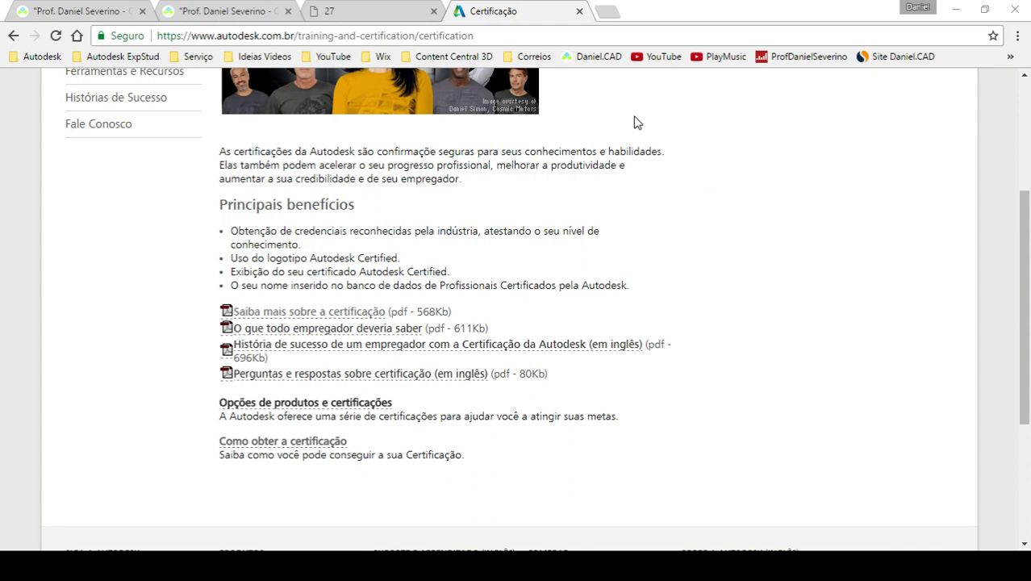
{"action": "left_click", "coordinate": [87, 10]}
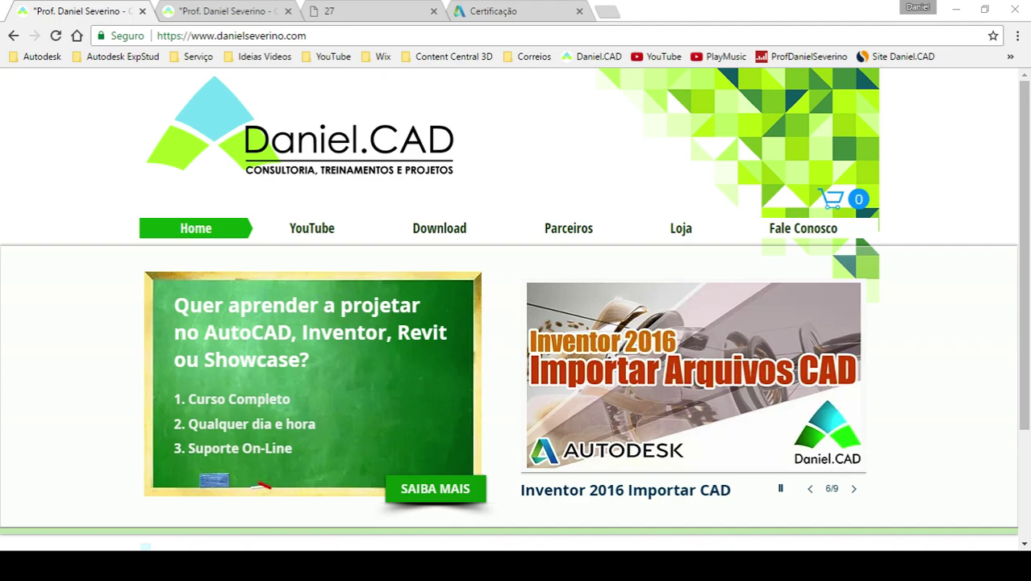
- Switch from Chrome to AutoCAD 2017 with the empty Drawing1.dwg
{"action": "key", "text": "alt+Tab"}
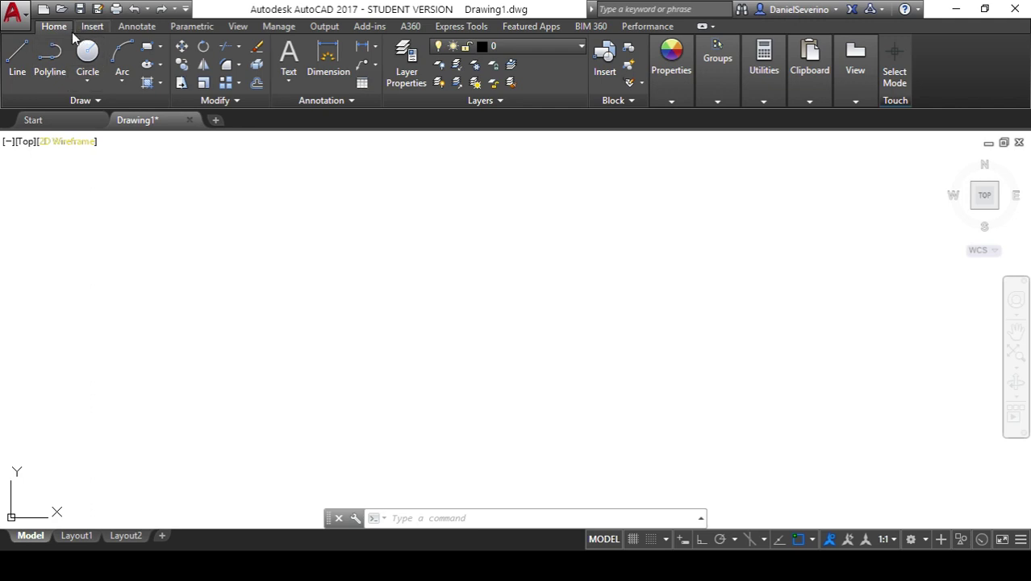
{"action": "left_click", "coordinate": [80, 30]}
{"action": "left_click", "coordinate": [63, 30]}
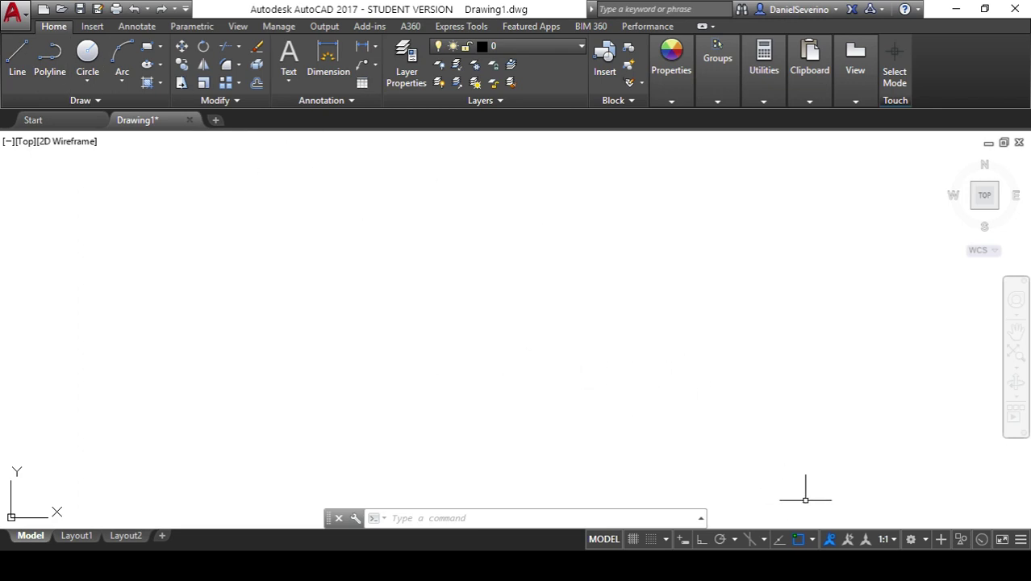
{"action": "left_click", "coordinate": [924, 539]}
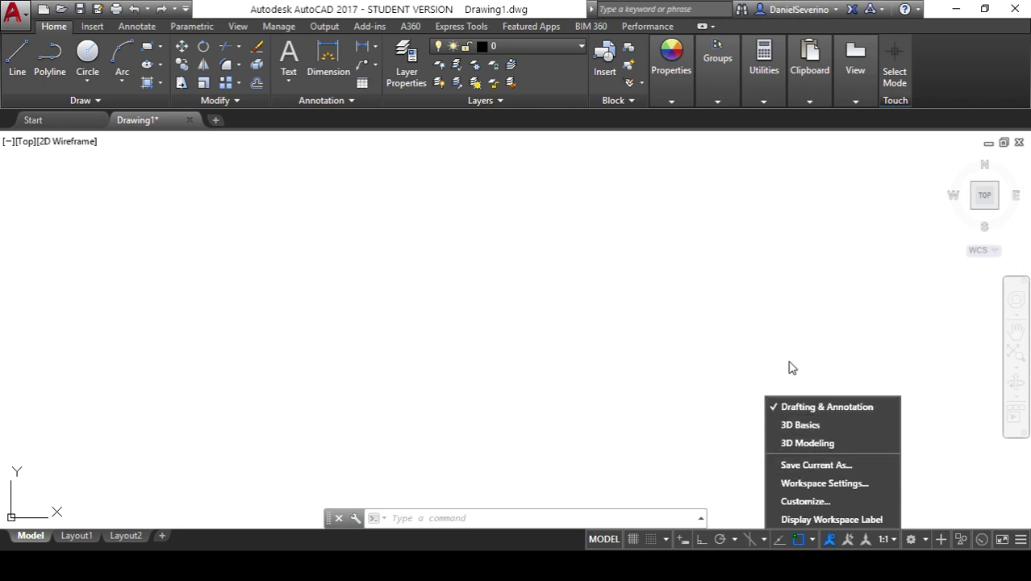
{"action": "left_click", "coordinate": [787, 364]}
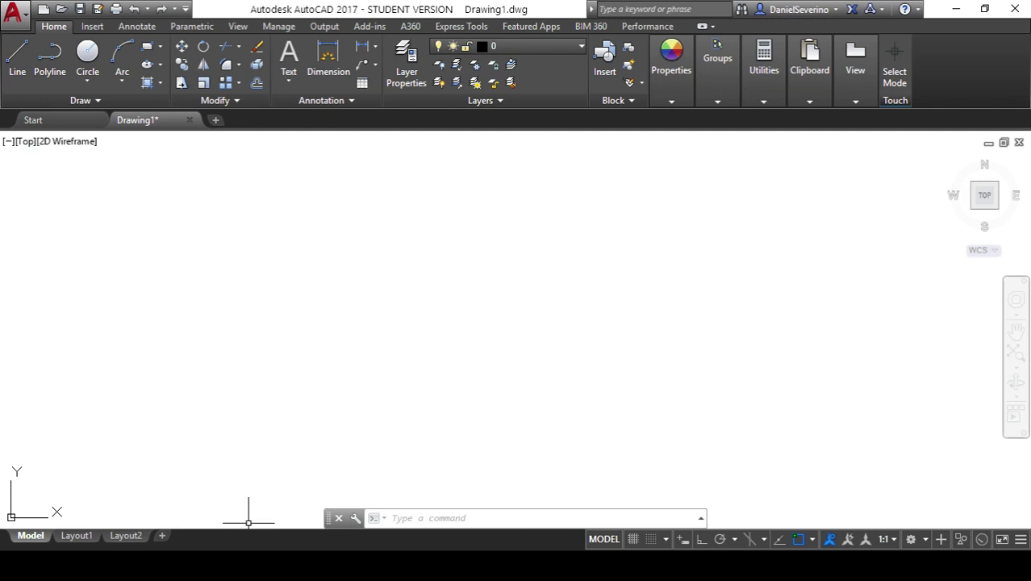
{"action": "left_click", "coordinate": [405, 565]}
- Open the Daniel.CAD Download page and browse the AutoCAD, Revit and Inventor course PDFs
{"action": "left_click", "coordinate": [493, 441]}
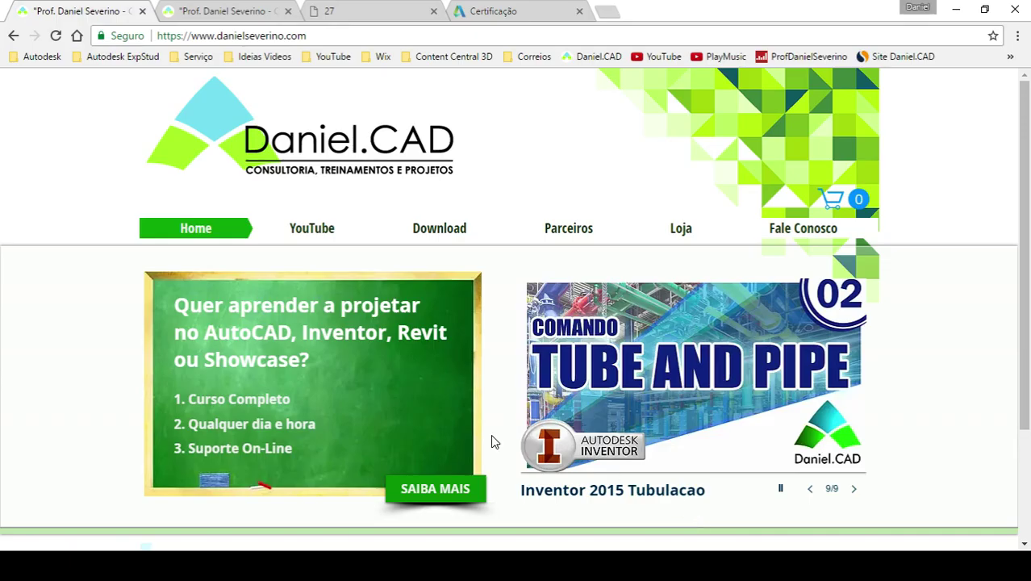
{"action": "left_click", "coordinate": [452, 236]}
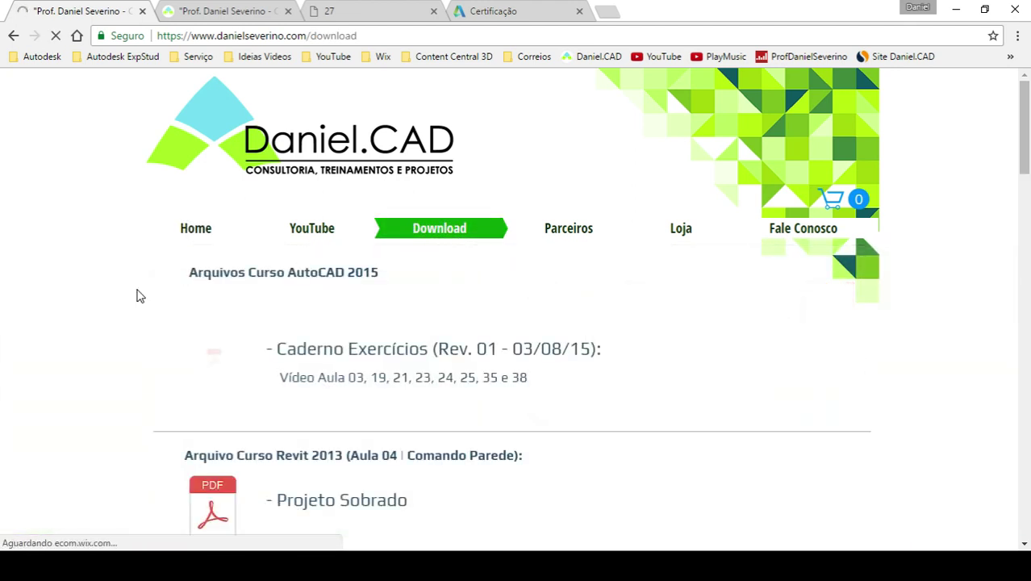
{"action": "scroll", "coordinate": [138, 295], "scroll_direction": "down", "scroll_amount": 1}
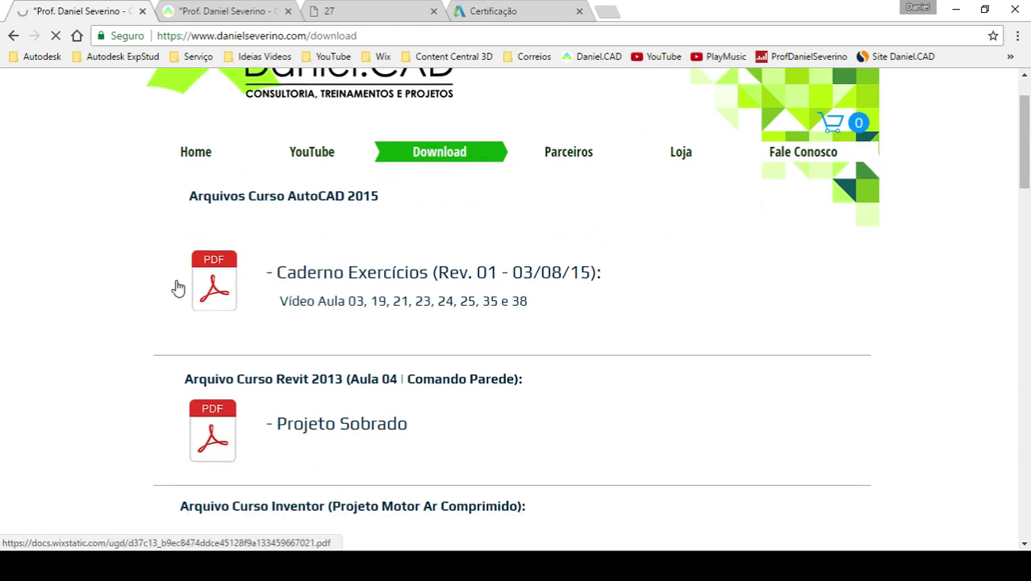
{"action": "scroll", "coordinate": [170, 310], "scroll_direction": "down", "scroll_amount": 4}
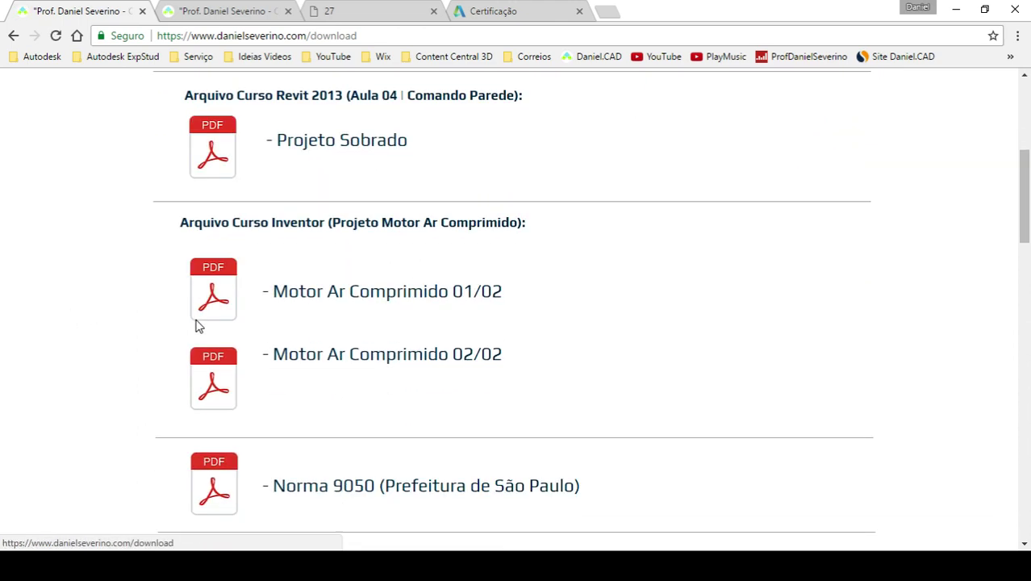
{"action": "scroll", "coordinate": [100, 331], "scroll_direction": "down", "scroll_amount": 7}
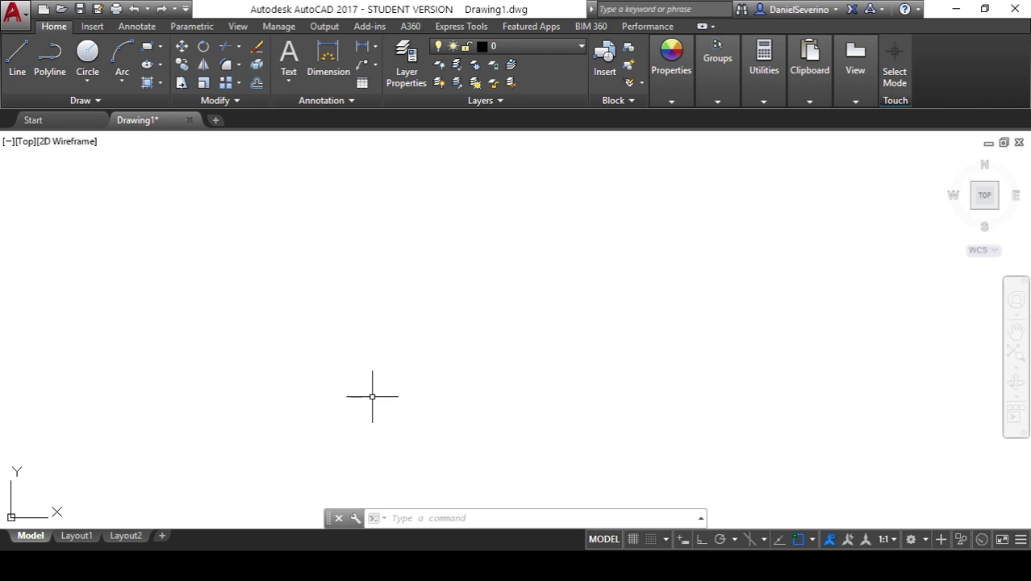
- Run CUI to open the Customize User Interface editor with the ACAD file
{"action": "type", "text": "cui"}
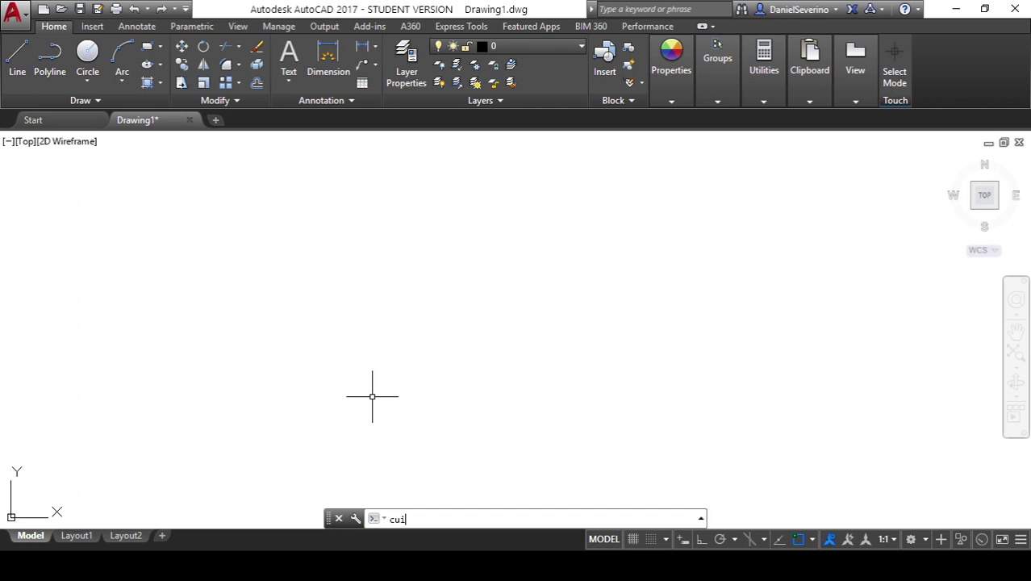
{"action": "key", "text": "Return"}
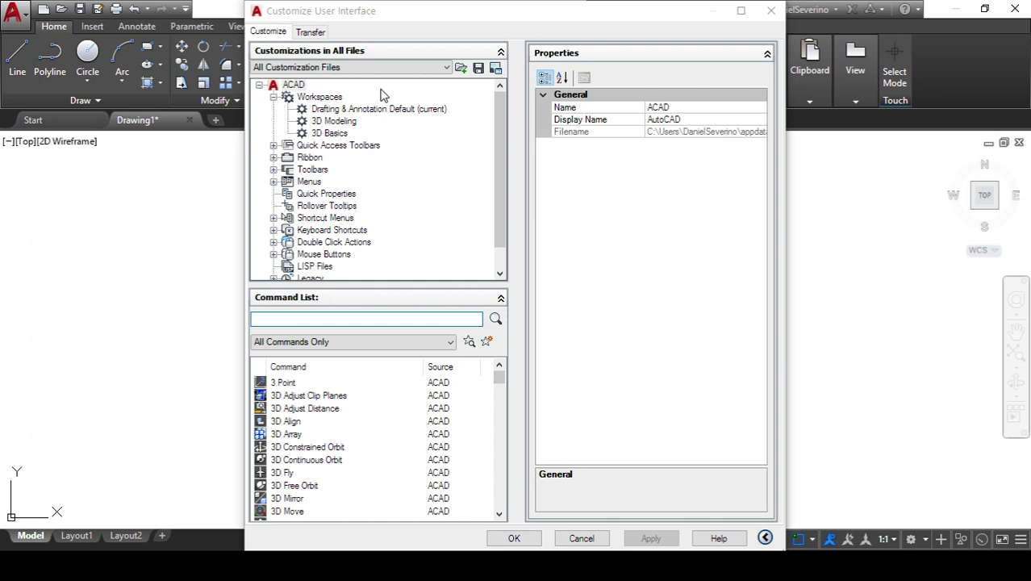
- On the Transfer tab, load AC2014.cuix to expose its AutoCAD Classic workspace
{"action": "left_click", "coordinate": [310, 31]}
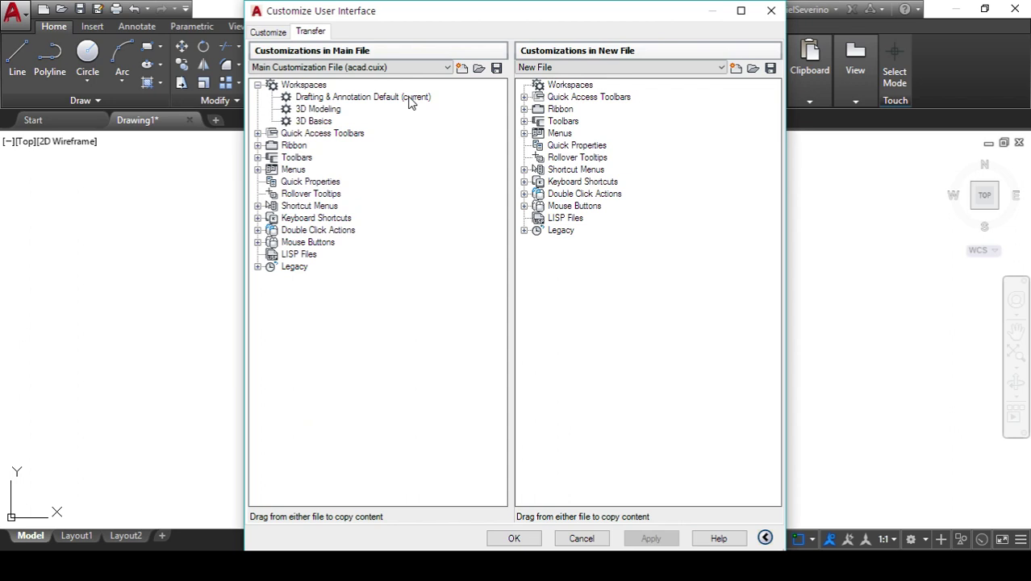
{"action": "left_click", "coordinate": [479, 69]}
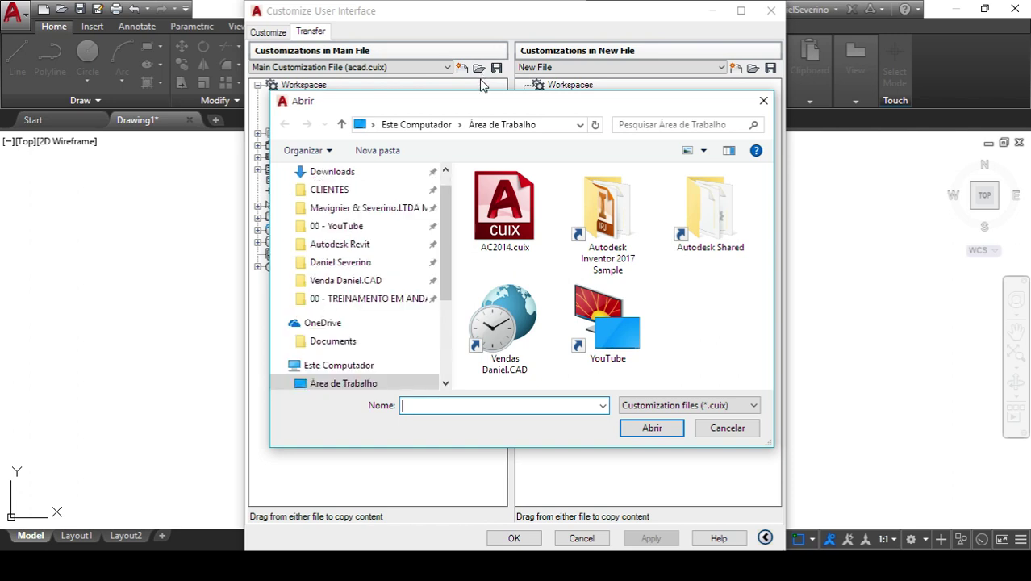
{"action": "left_click", "coordinate": [498, 205]}
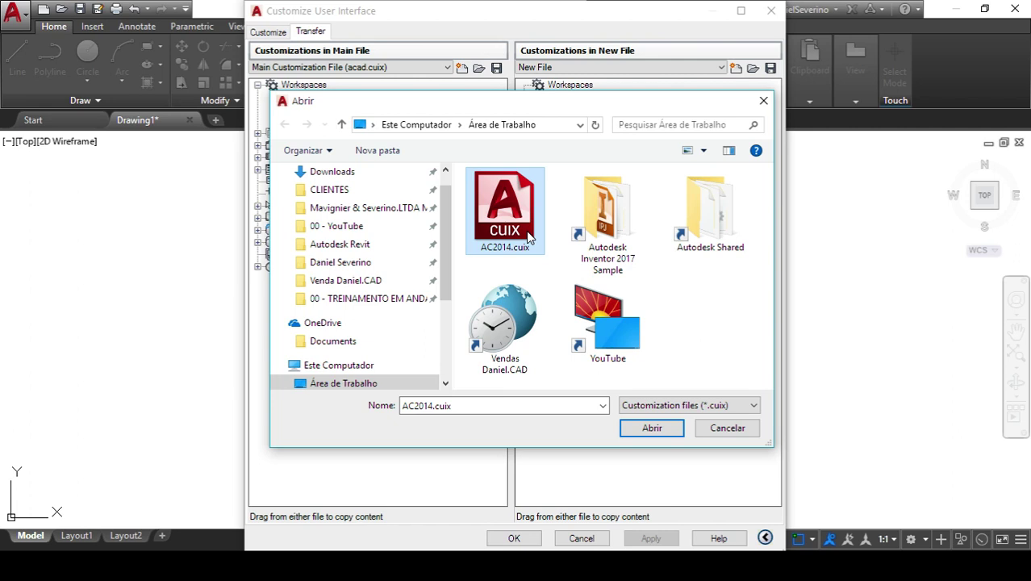
{"action": "left_click", "coordinate": [651, 428]}
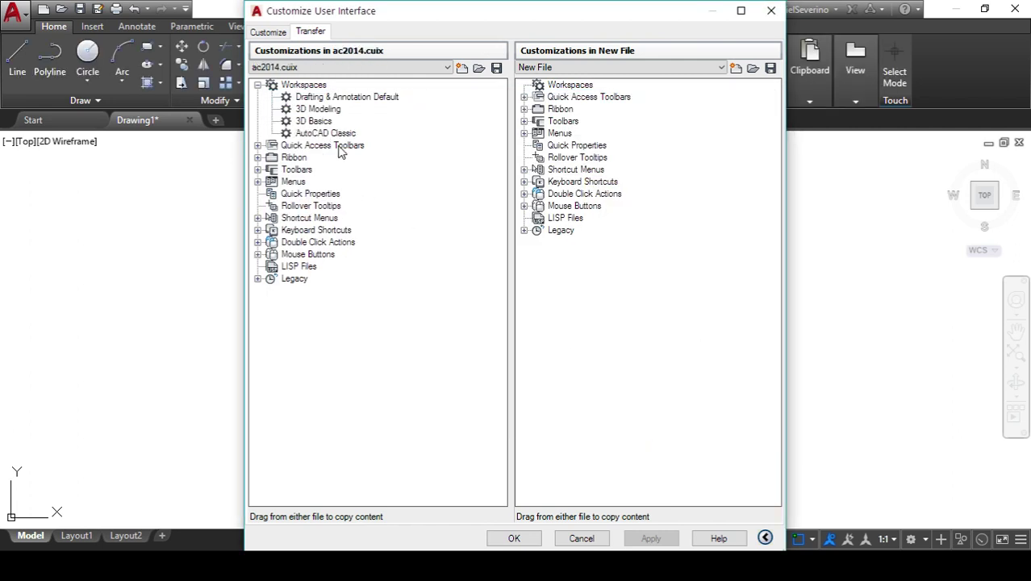
- Copy the AutoCAD Classic workspace from AC2014.cuix and paste it into ACAD's Workspaces
{"action": "left_click", "coordinate": [342, 134]}
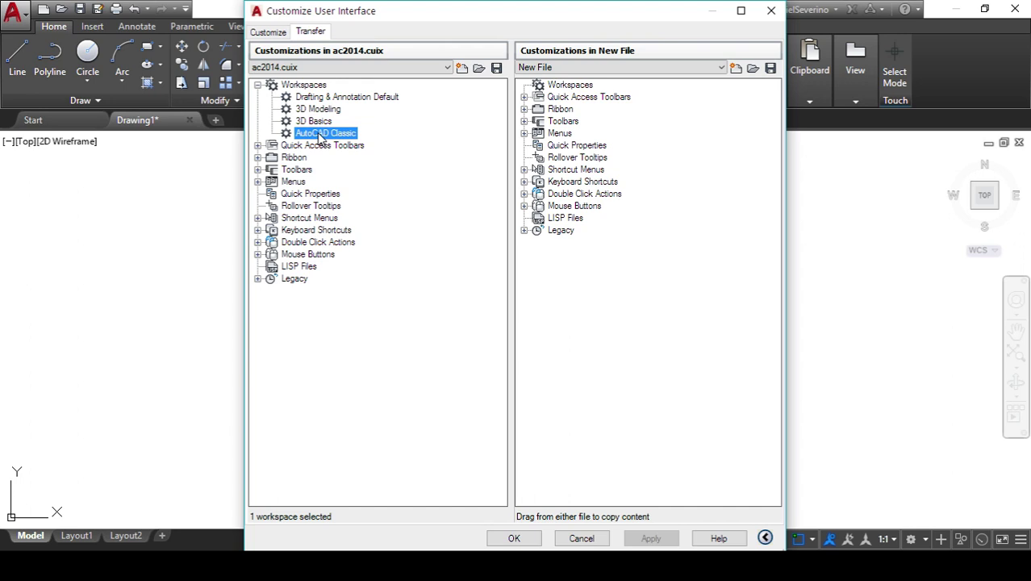
{"action": "right_click", "coordinate": [321, 139]}
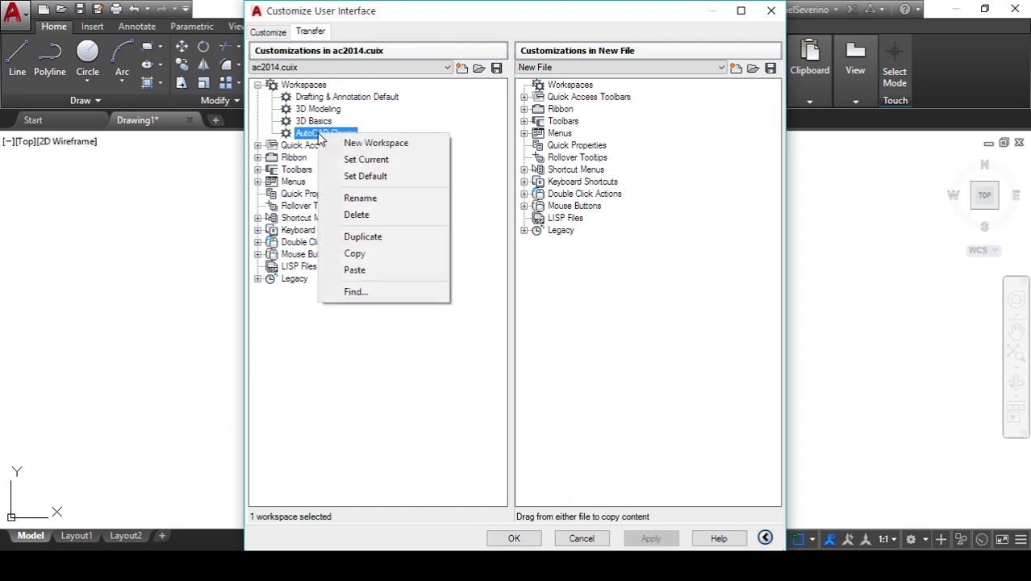
{"action": "left_click", "coordinate": [368, 254]}
{"action": "left_click", "coordinate": [268, 34]}
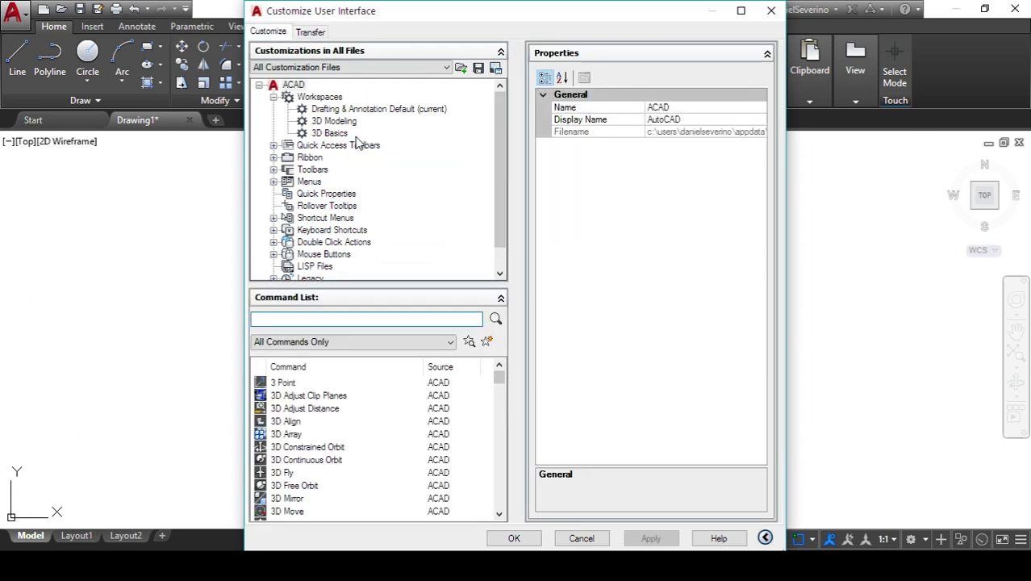
{"action": "left_click", "coordinate": [321, 98]}
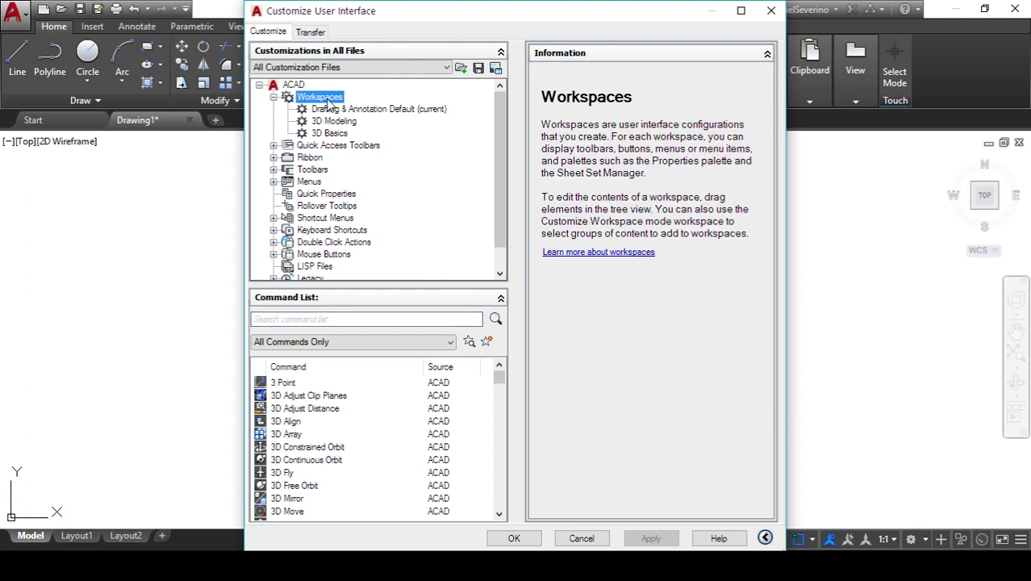
{"action": "right_click", "coordinate": [328, 103]}
{"action": "left_click", "coordinate": [367, 167]}
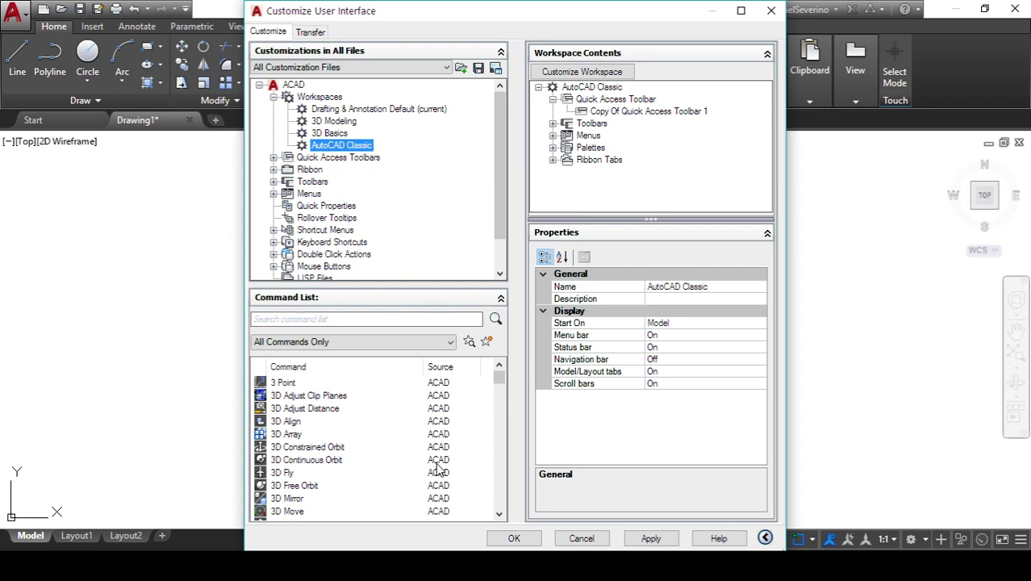
- Apply the added workspace and close the CUI editor with OK
{"action": "left_click", "coordinate": [670, 545]}
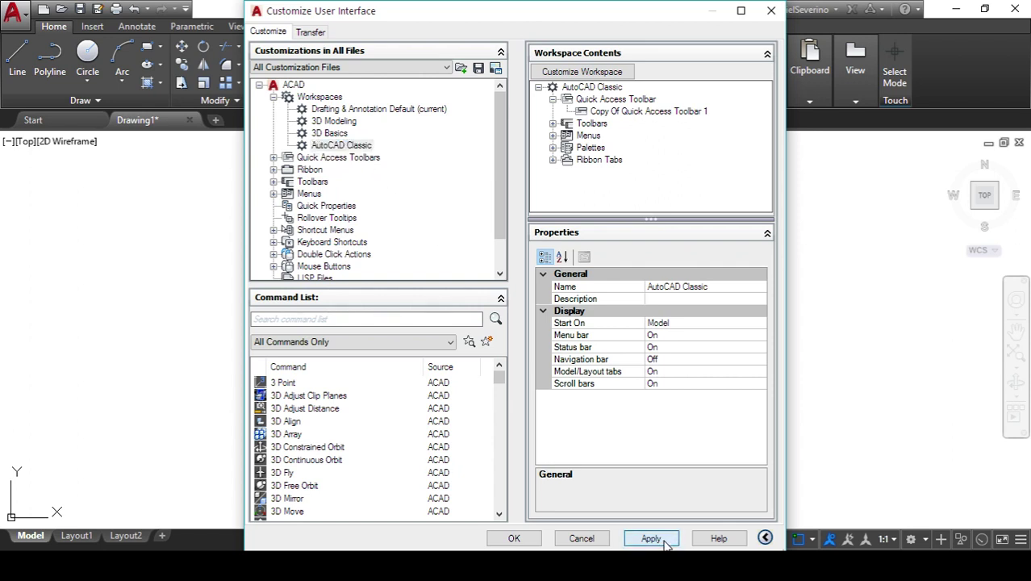
{"action": "left_click", "coordinate": [664, 544]}
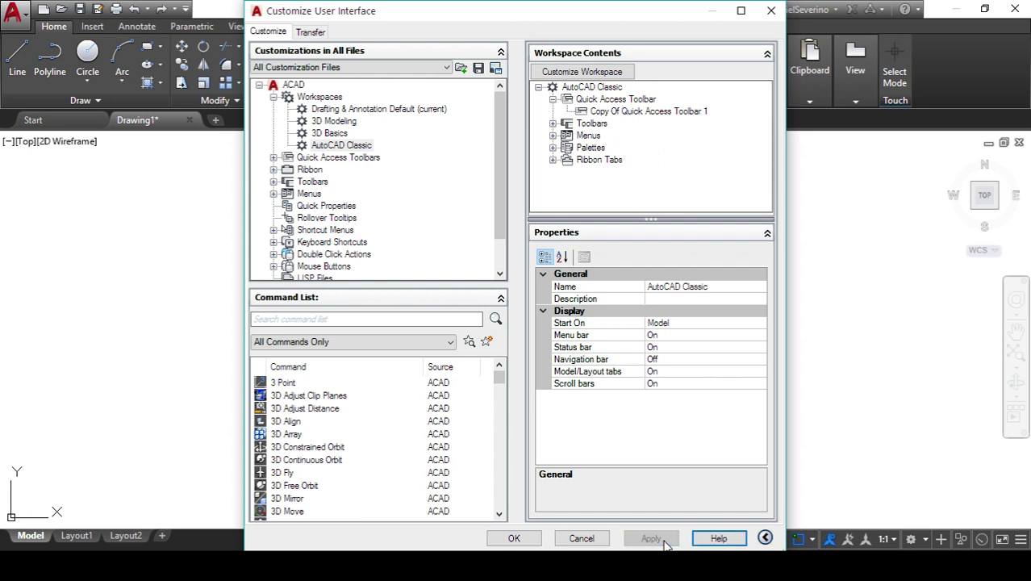
{"action": "left_click", "coordinate": [516, 538]}
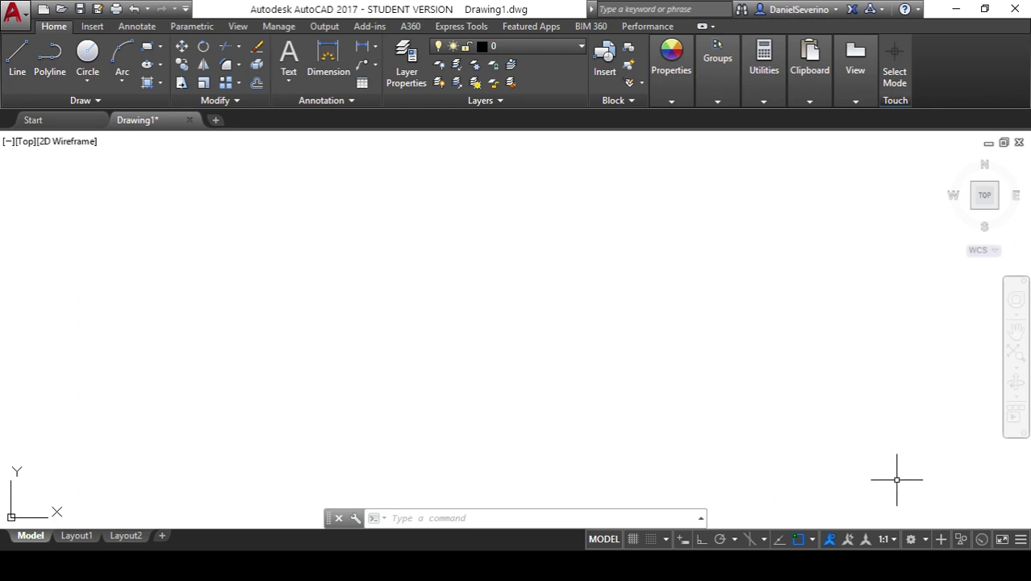
- Change AutoCAD 2017 to the AutoCAD Classic workspace, then close Tool Palettes and the floating Visual Styles toolbar
{"action": "left_click", "coordinate": [912, 539]}
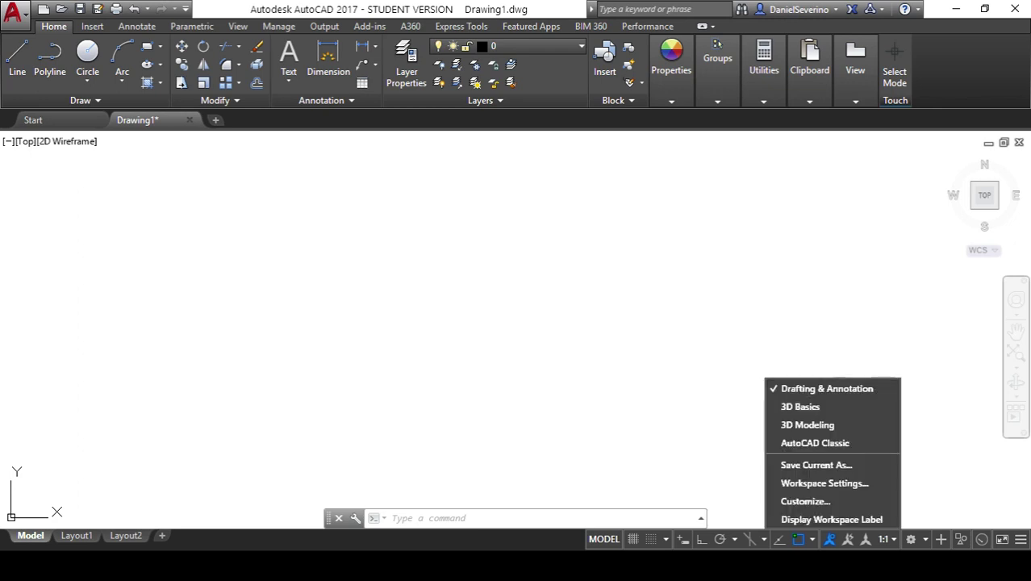
{"action": "left_click", "coordinate": [847, 446]}
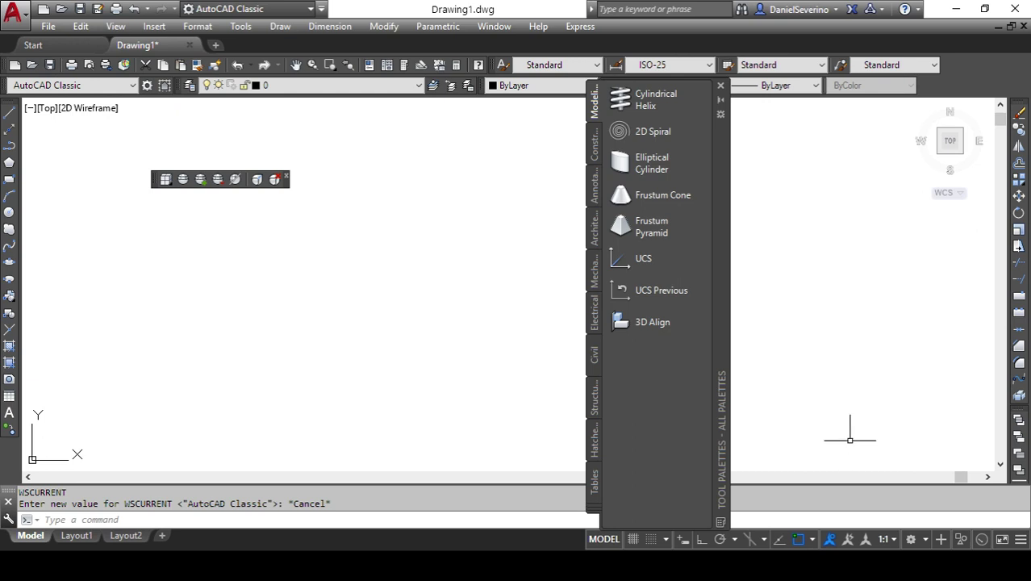
{"action": "left_click", "coordinate": [720, 85]}
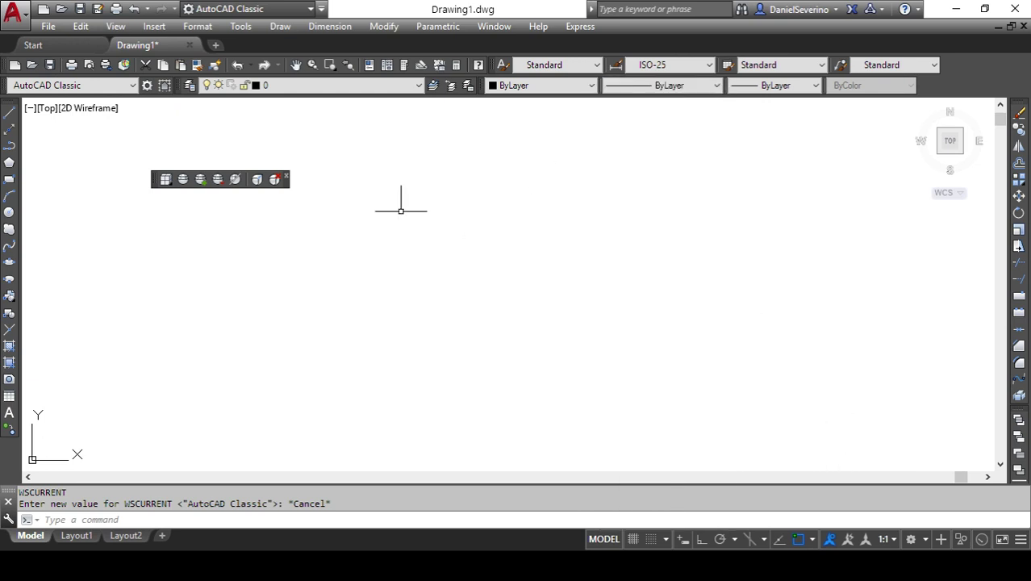
{"action": "left_click", "coordinate": [285, 175]}
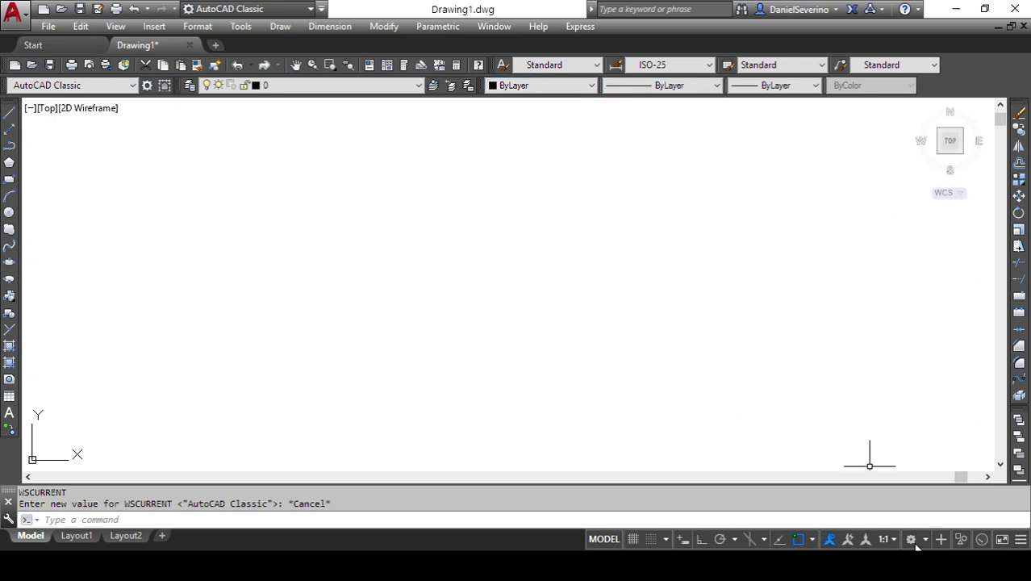
{"action": "left_click", "coordinate": [912, 539]}
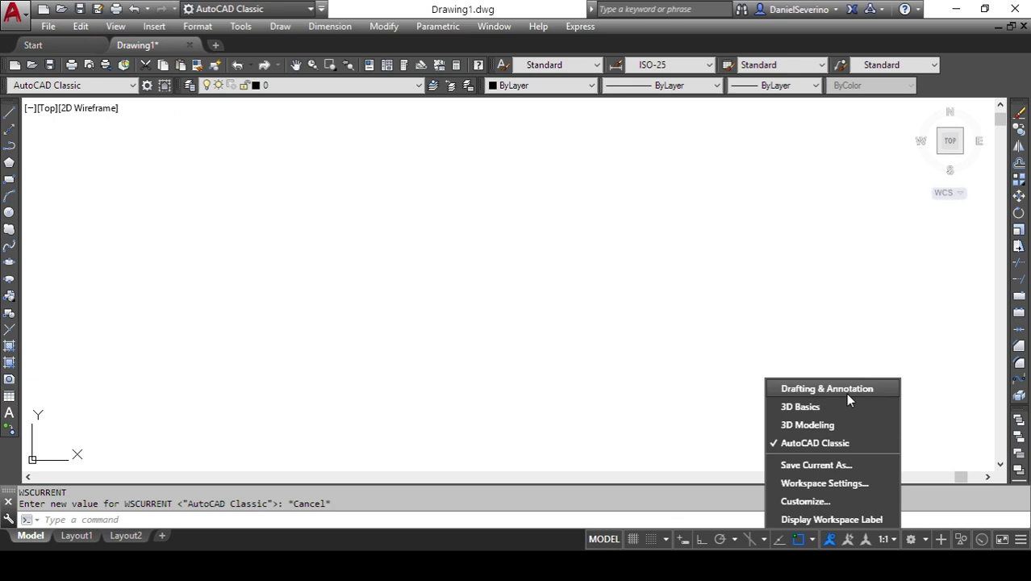
- Pick Drafting & Annotation from the workspace list to restore the ribbon layout
{"action": "left_click", "coordinate": [845, 390]}
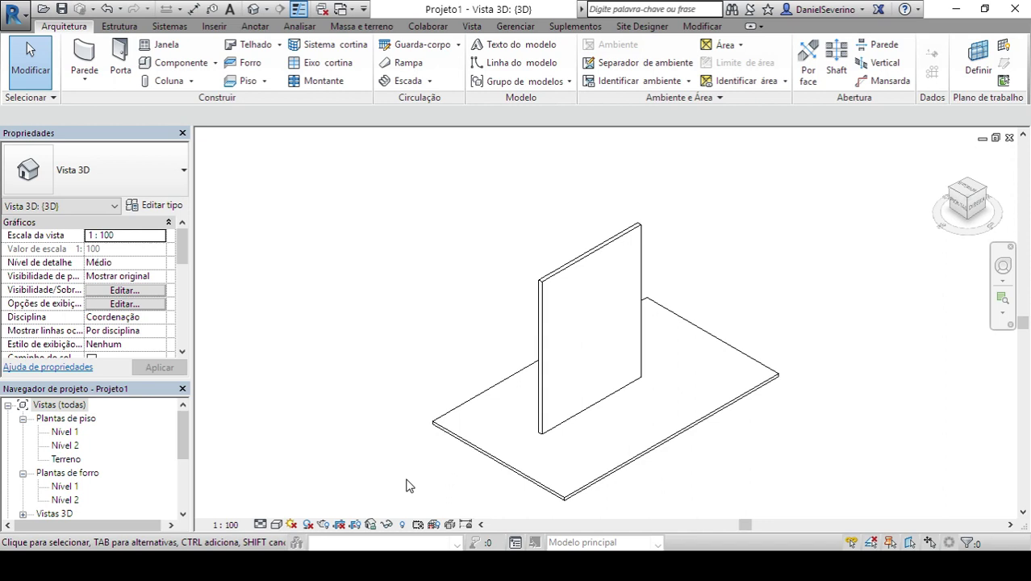
- Show Revit's Vista 3D of Projeto1, with the upright wall on the floor slab
{"action": "mouse_move", "coordinate": [242, 564]}
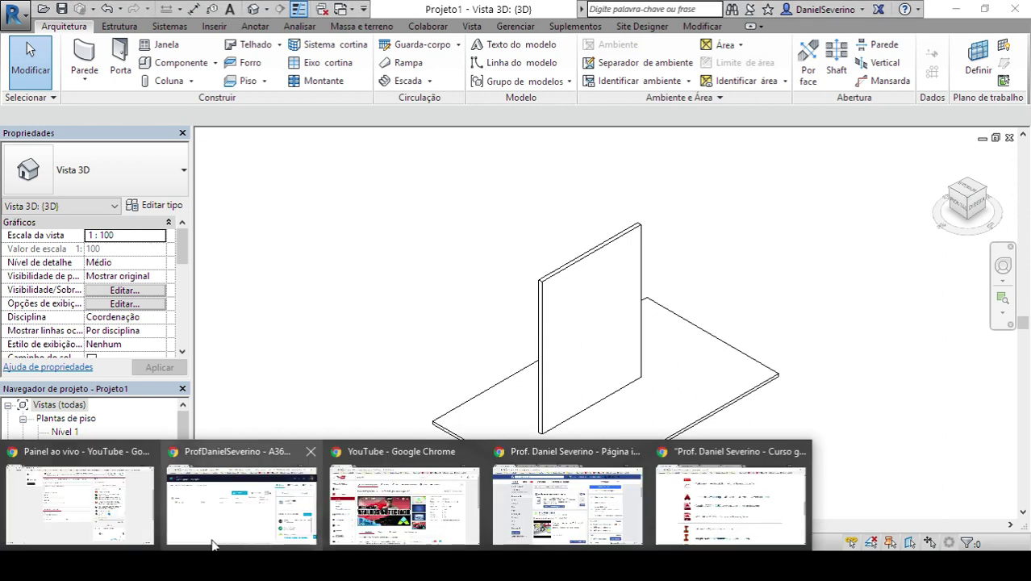
- Open the YouTube bookmark in a new Chrome tab and go to the ProspeCAD Treinamentos channel
{"action": "left_click", "coordinate": [677, 524]}
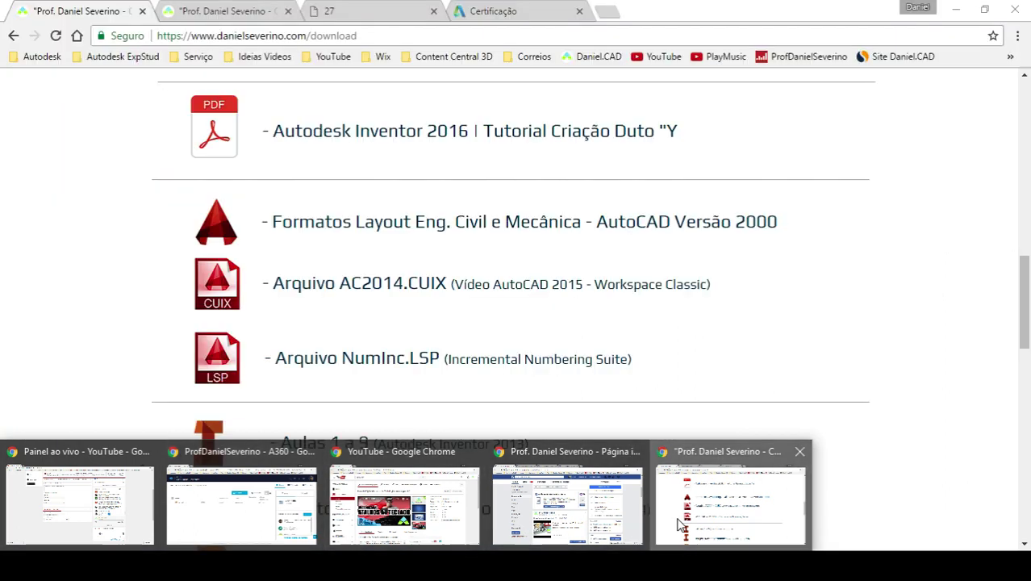
{"action": "left_click", "coordinate": [613, 14]}
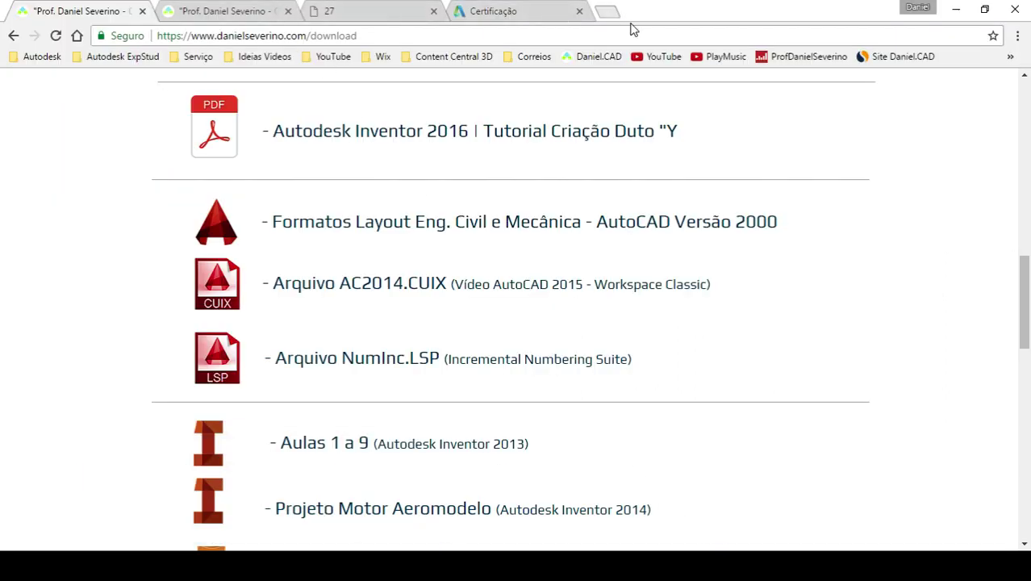
{"action": "left_click", "coordinate": [656, 56]}
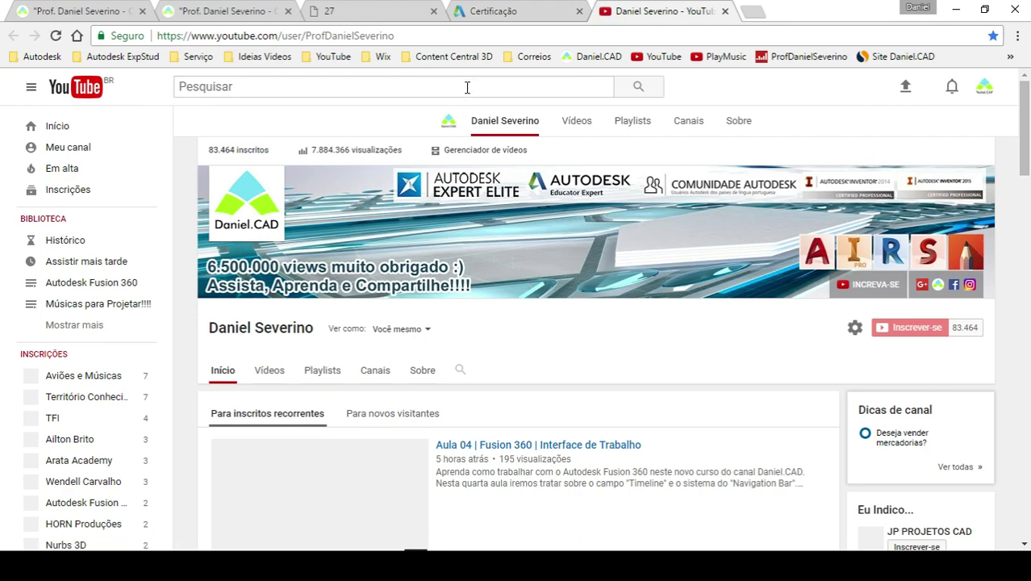
{"action": "scroll", "coordinate": [1007, 363], "scroll_direction": "down", "scroll_amount": 3}
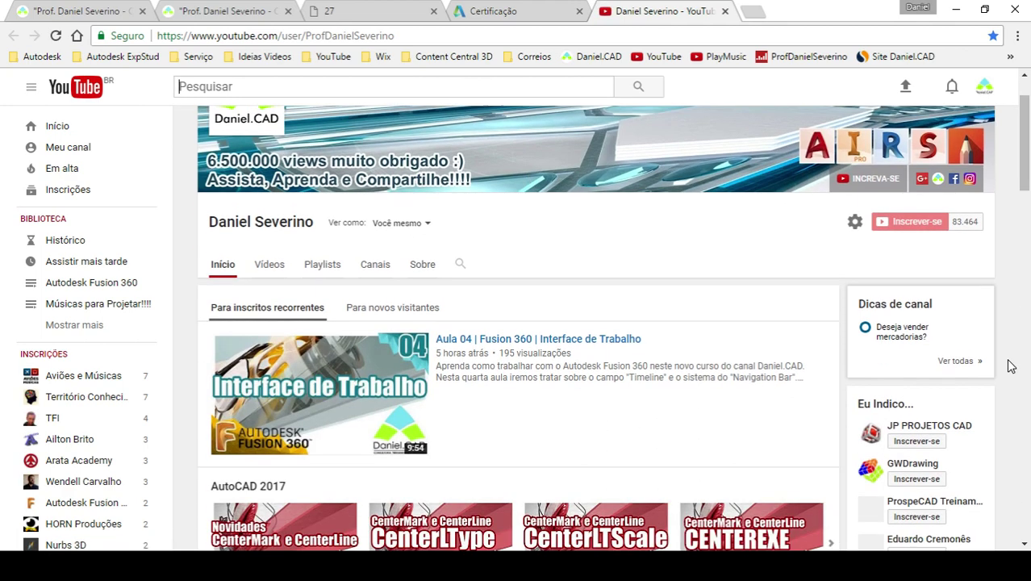
{"action": "scroll", "coordinate": [1011, 365], "scroll_direction": "down", "scroll_amount": 2}
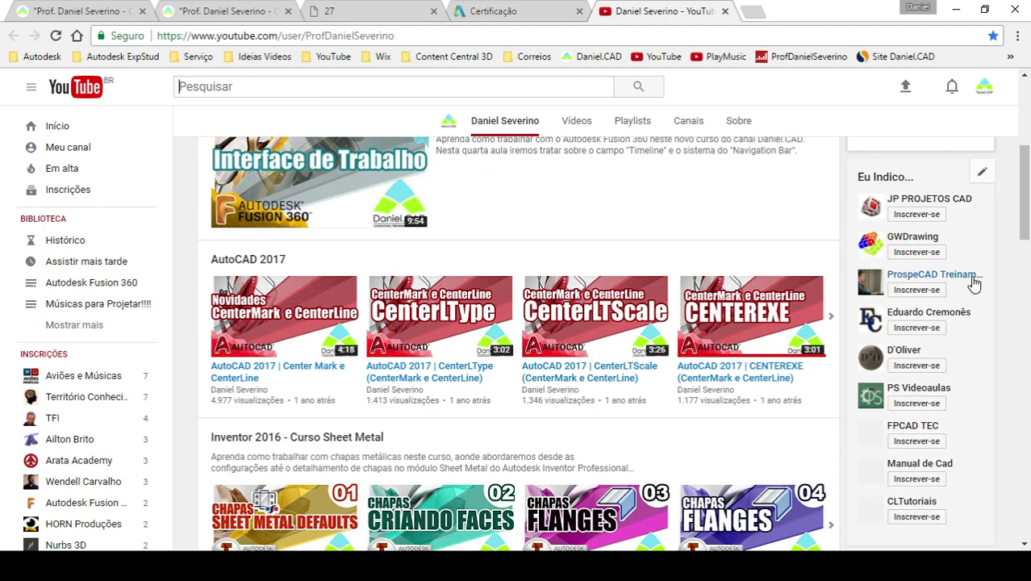
{"action": "left_click", "coordinate": [945, 282]}
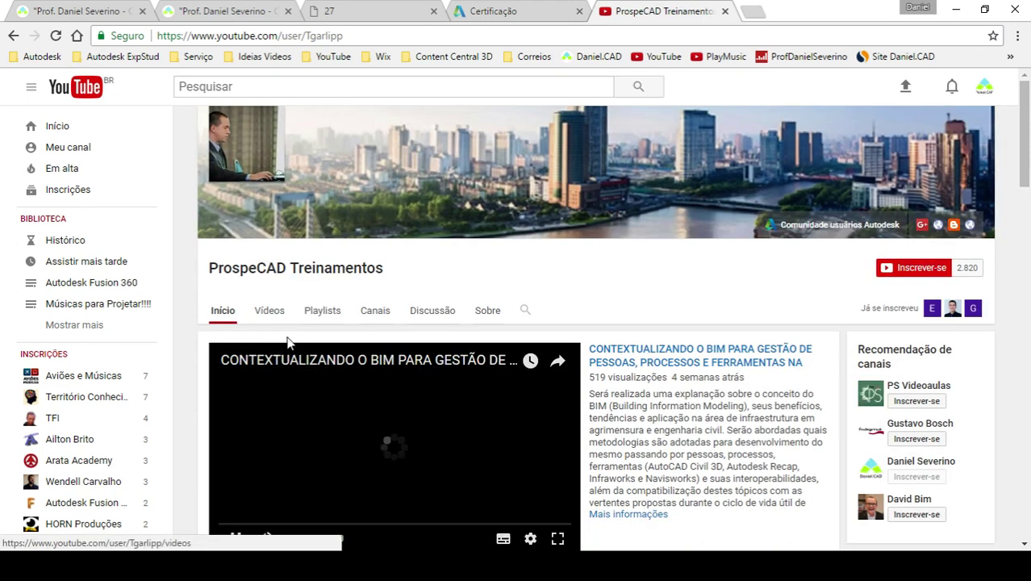
- Show the ProspeCAD Treinamentos Vídeos tab, copy its page URL, and scroll through the uploads
{"action": "left_click", "coordinate": [269, 311]}
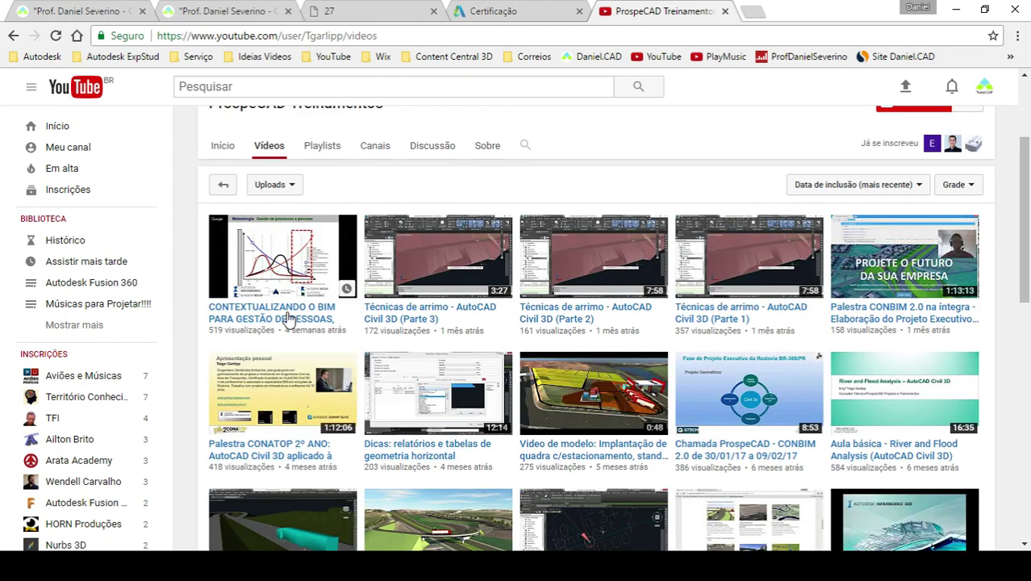
{"action": "left_click", "coordinate": [435, 34]}
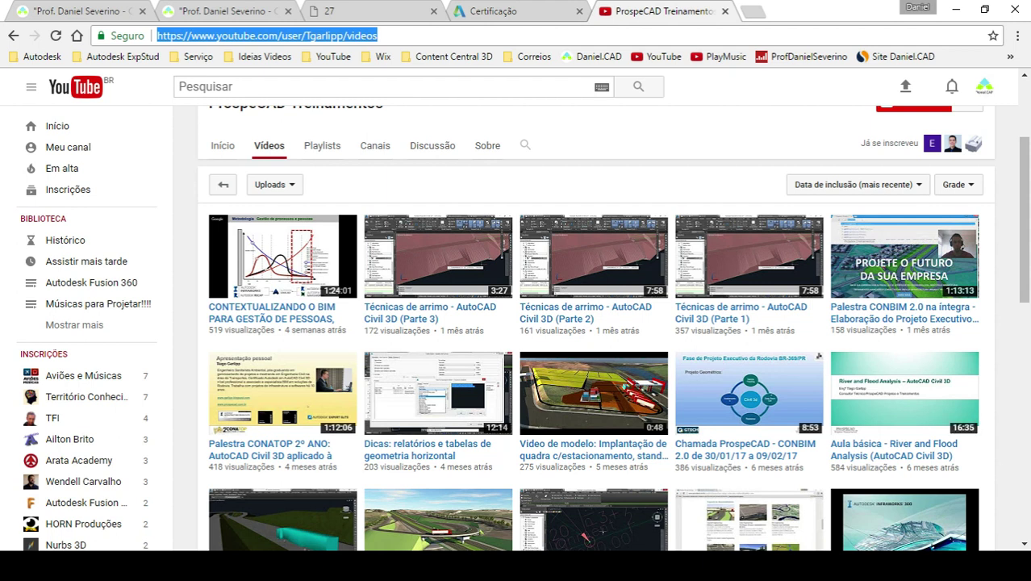
{"action": "key", "text": "alt+Tab"}
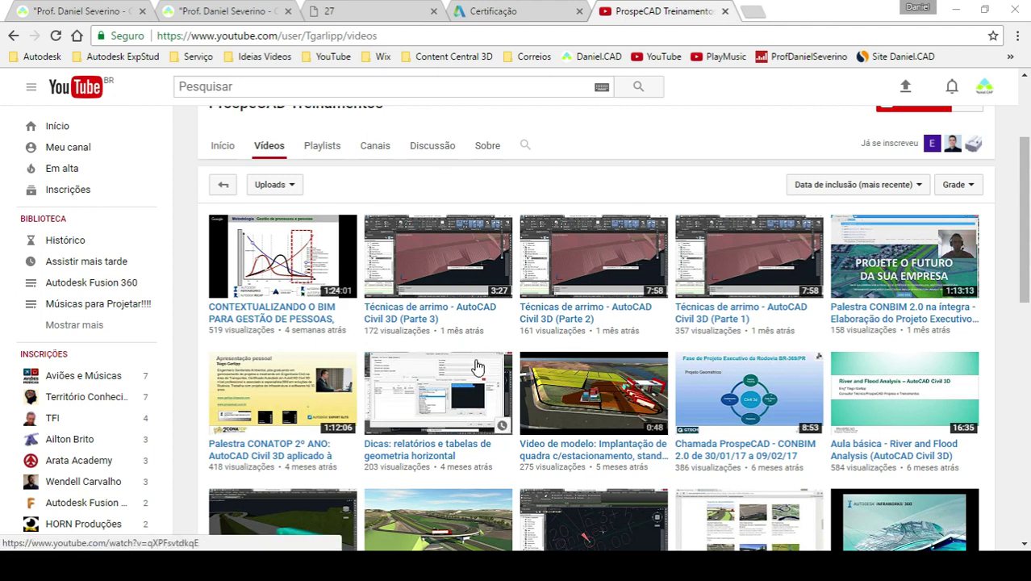
{"action": "scroll", "coordinate": [470, 395], "scroll_direction": "down", "scroll_amount": 4}
{"action": "scroll", "coordinate": [470, 396], "scroll_direction": "down", "scroll_amount": 2}
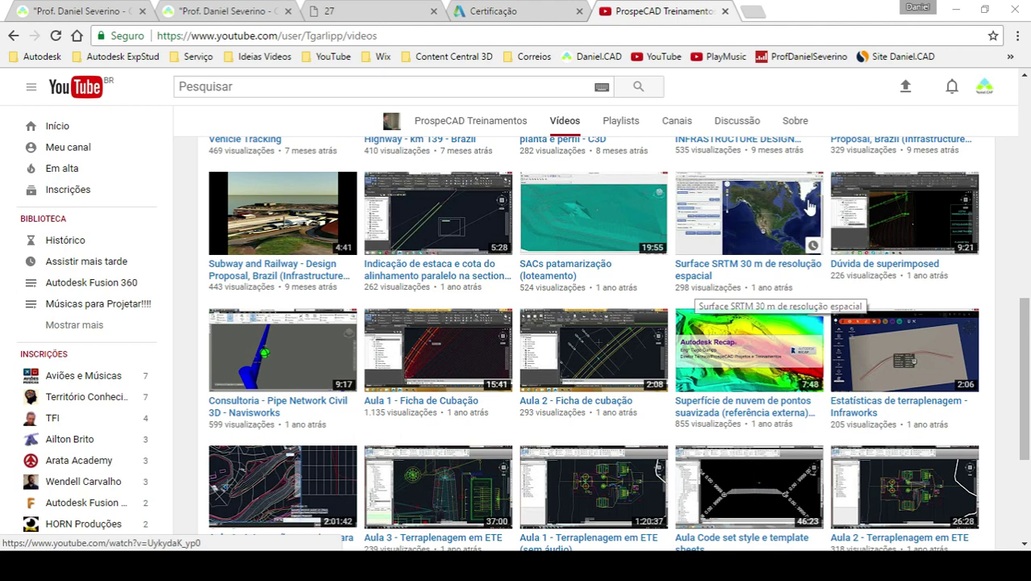
{"action": "scroll", "coordinate": [410, 324], "scroll_direction": "down", "scroll_amount": 3}
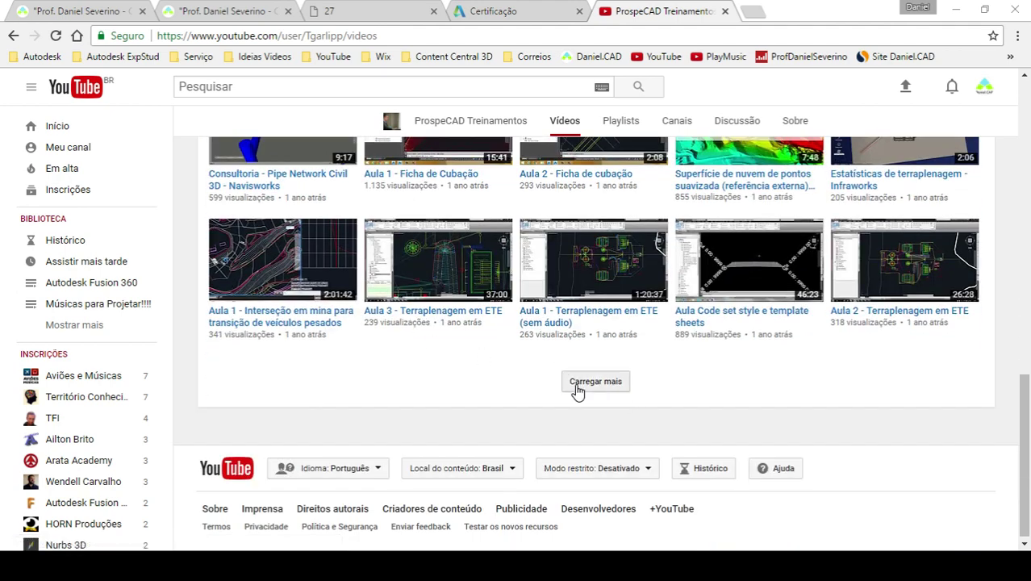
{"action": "scroll", "coordinate": [578, 392], "scroll_direction": "up", "scroll_amount": 15}
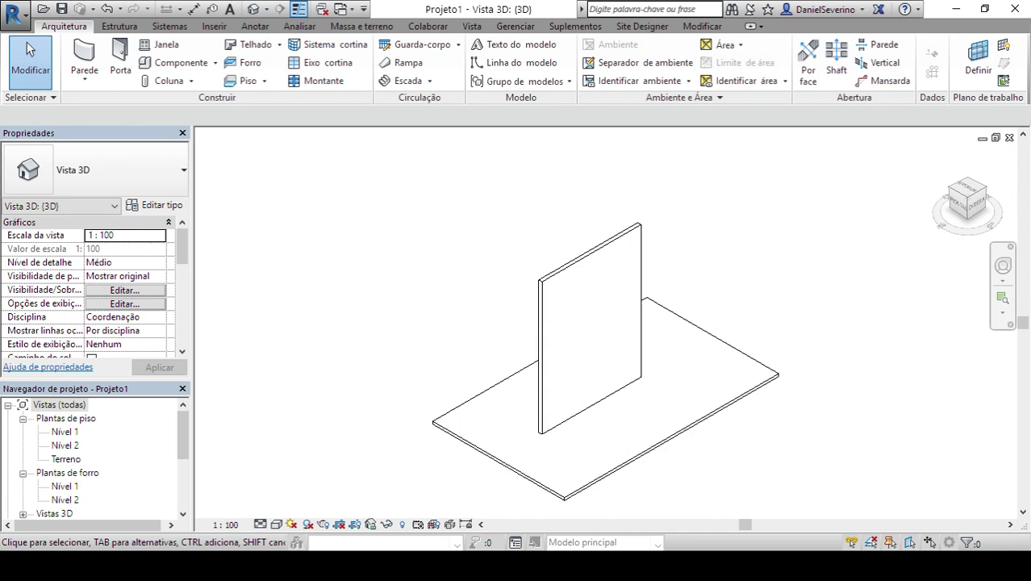
{"action": "left_click", "coordinate": [406, 565]}
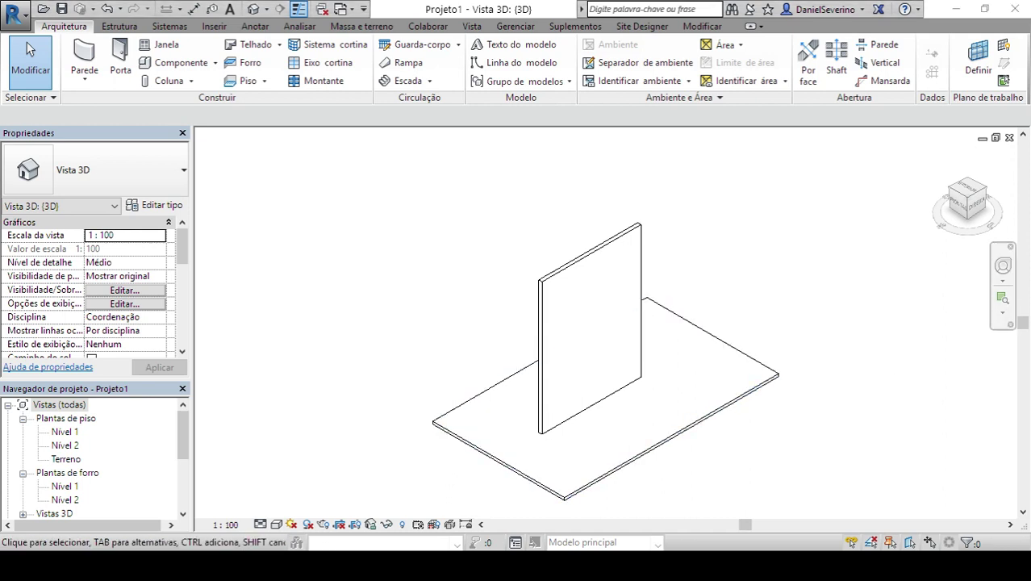
{"action": "left_click", "coordinate": [730, 500]}
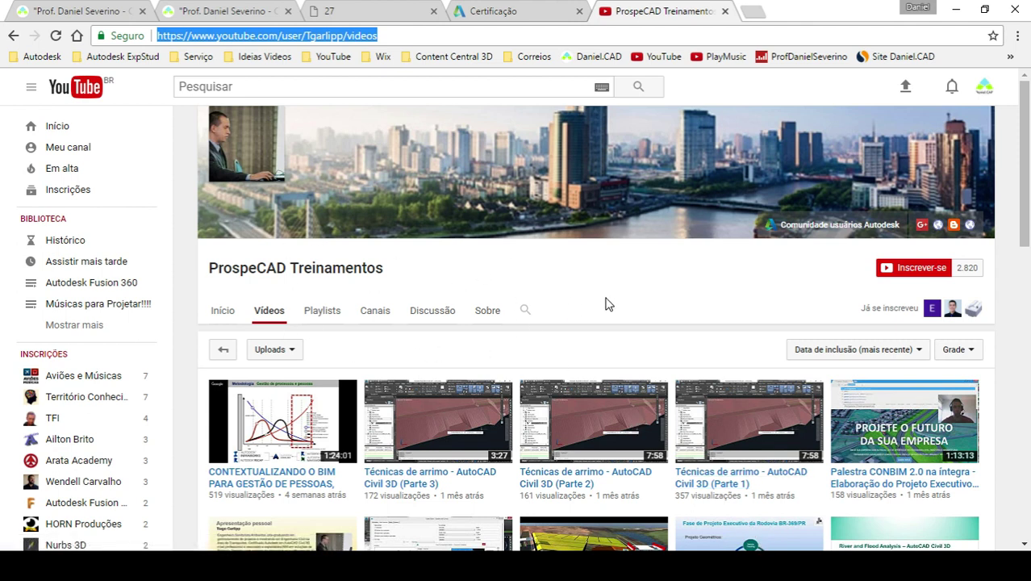
- Search the ProspeCAD Treinamentos channel's videos for 'plant' and scroll through the results
{"action": "scroll", "coordinate": [606, 302], "scroll_direction": "down", "scroll_amount": 6}
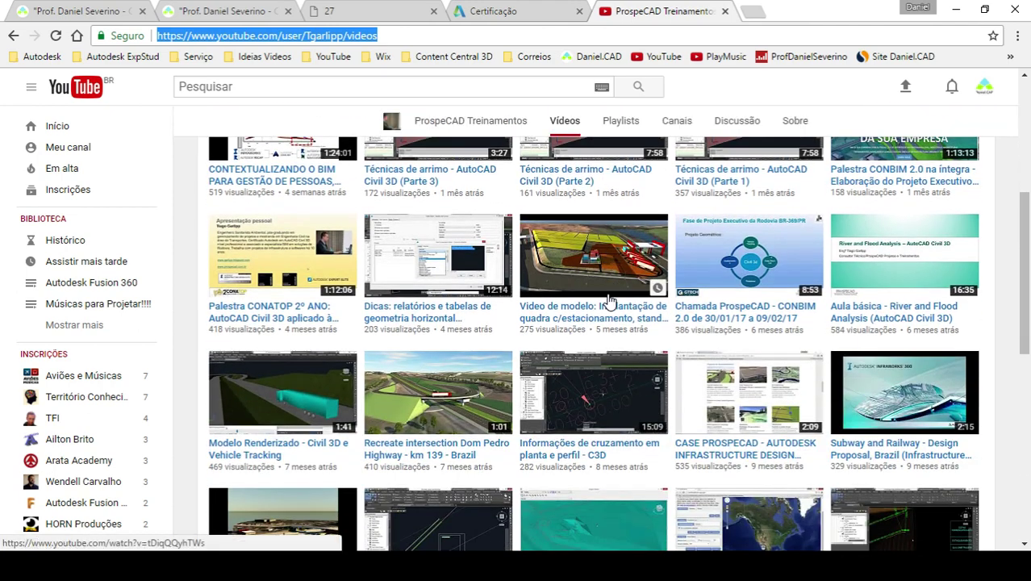
{"action": "scroll", "coordinate": [609, 300], "scroll_direction": "up", "scroll_amount": 8}
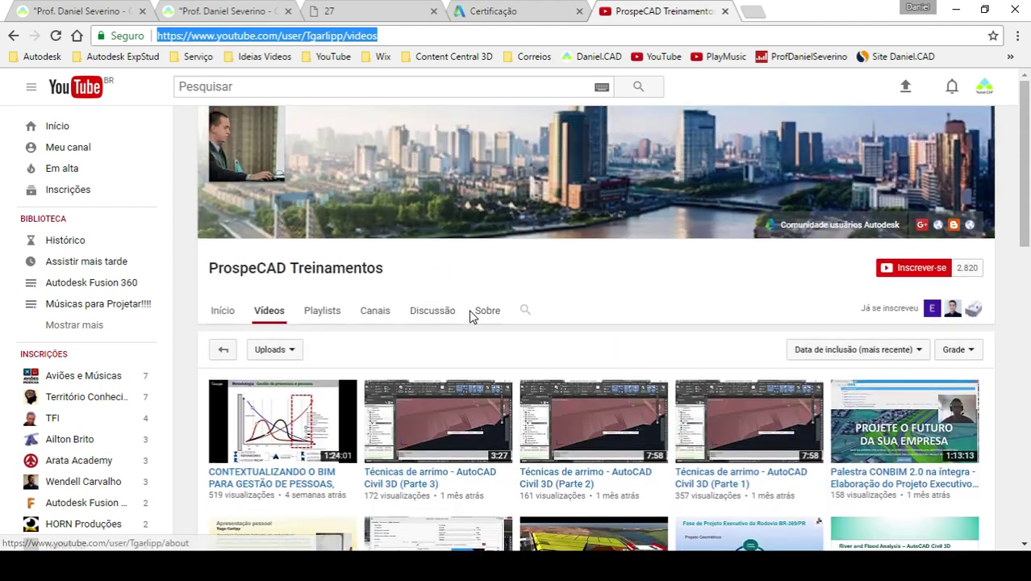
{"action": "left_click", "coordinate": [525, 311]}
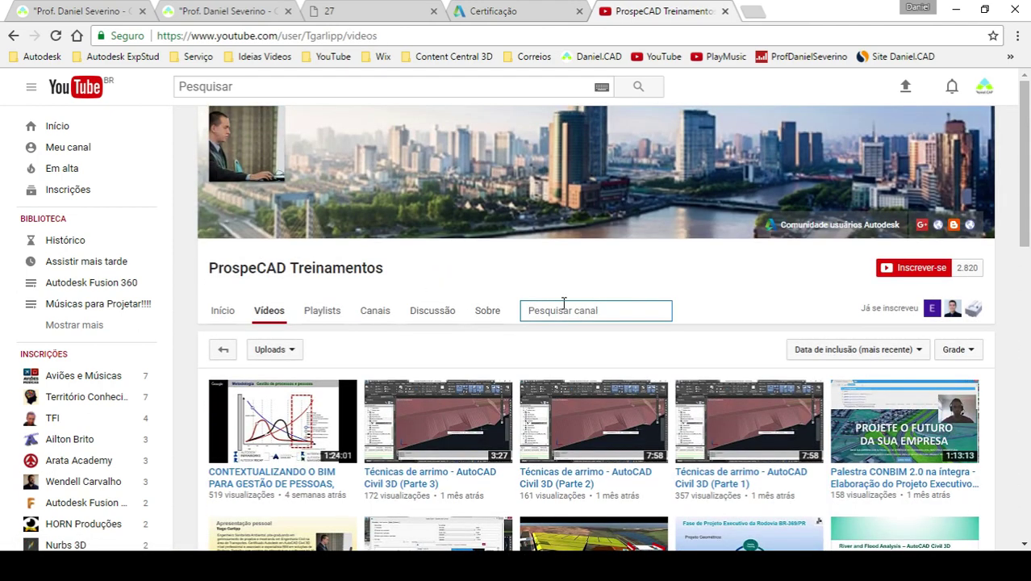
{"action": "type", "text": "plant"}
{"action": "key", "text": "Return"}
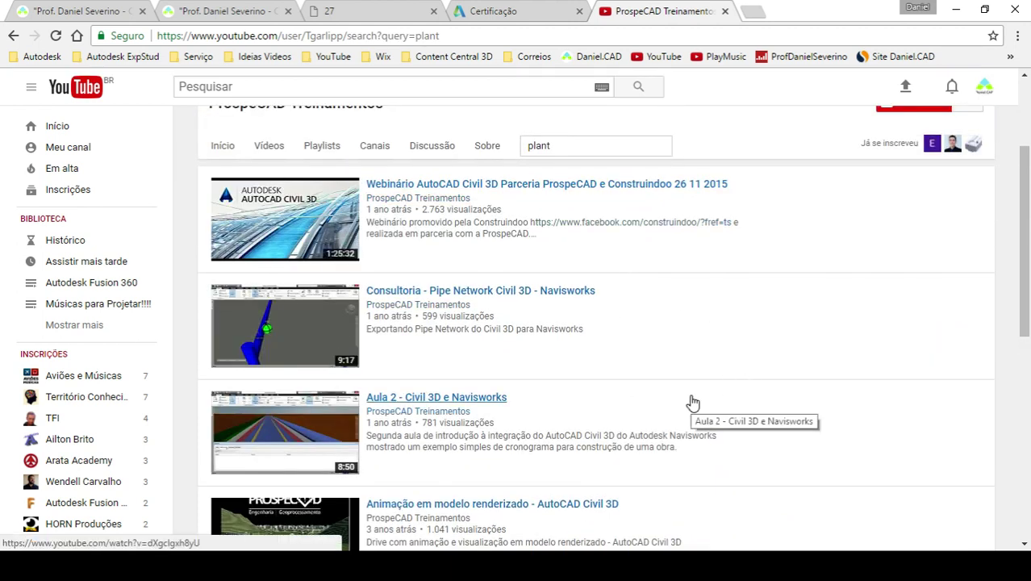
{"action": "scroll", "coordinate": [692, 401], "scroll_direction": "down", "scroll_amount": 1}
{"action": "scroll", "coordinate": [692, 401], "scroll_direction": "down", "scroll_amount": 3}
{"action": "scroll", "coordinate": [692, 401], "scroll_direction": "down", "scroll_amount": 3}
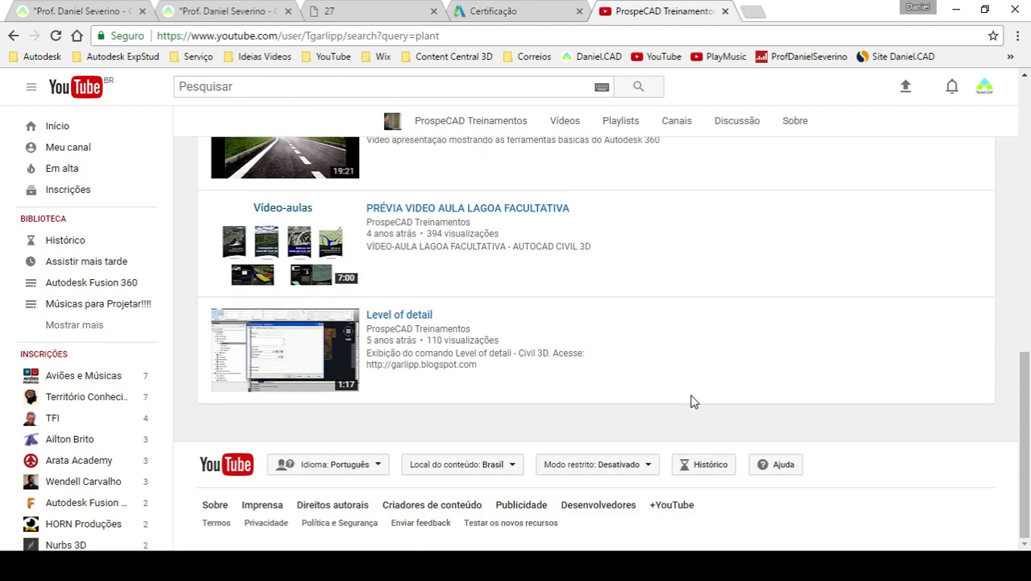
{"action": "scroll", "coordinate": [692, 401], "scroll_direction": "up", "scroll_amount": 10}
- Refine the channel search to 'plant3d', then go back to the 'plant' results
{"action": "left_click", "coordinate": [581, 313]}
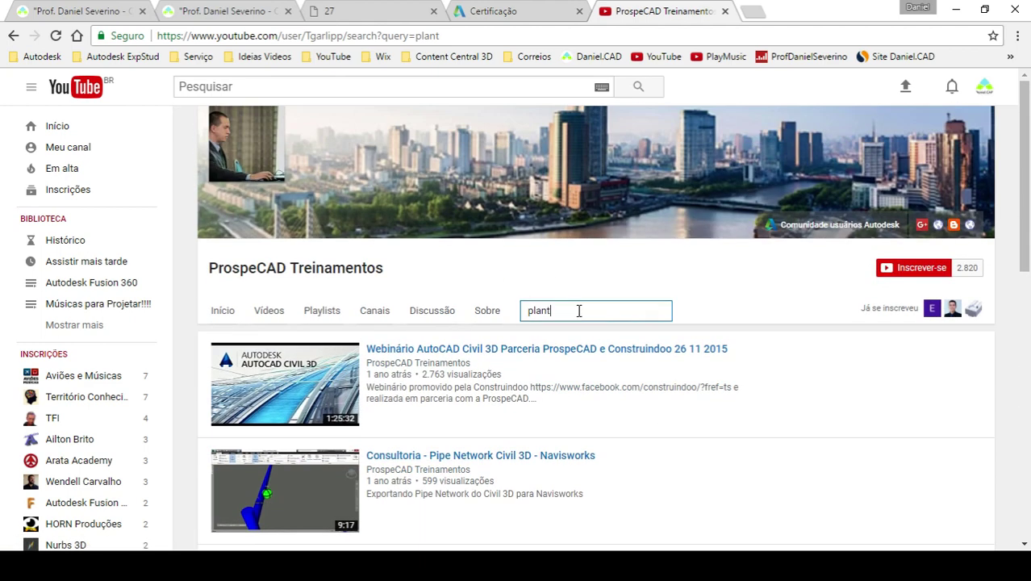
{"action": "type", "text": "3d"}
{"action": "key", "text": "Return"}
{"action": "scroll", "coordinate": [615, 326], "scroll_direction": "down", "scroll_amount": 2}
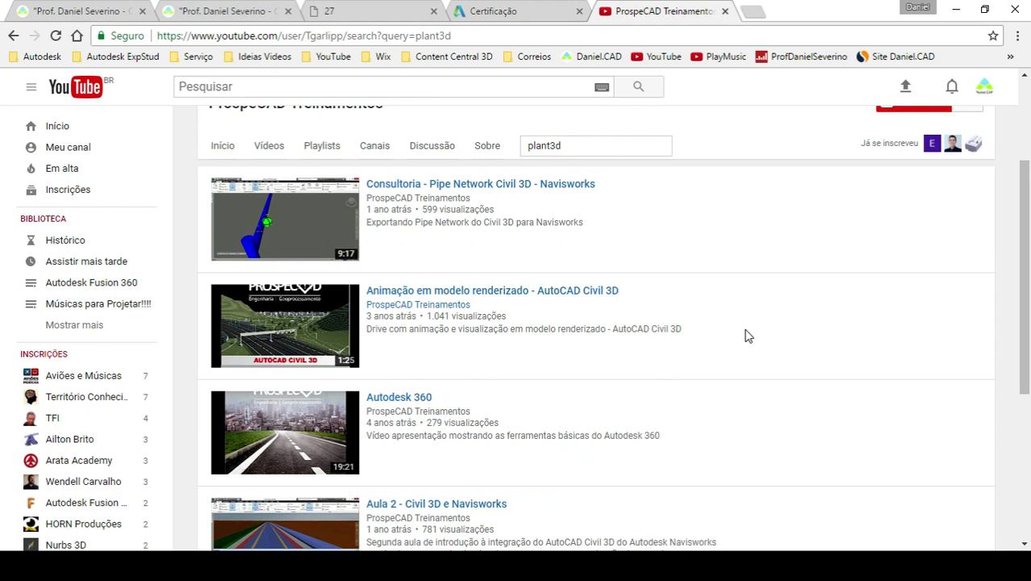
{"action": "scroll", "coordinate": [747, 336], "scroll_direction": "down", "scroll_amount": 3}
{"action": "scroll", "coordinate": [746, 335], "scroll_direction": "up", "scroll_amount": 8}
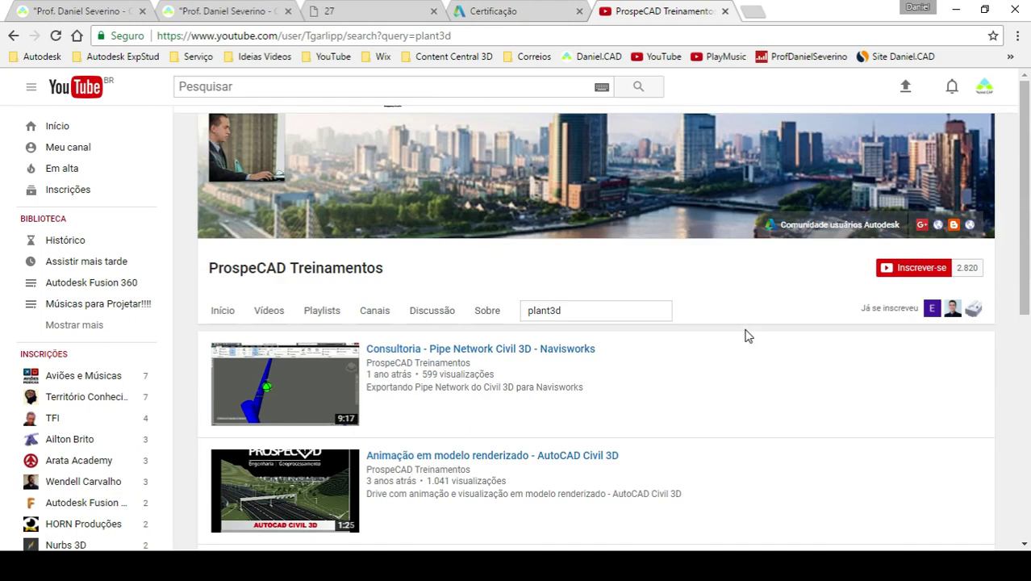
{"action": "left_click", "coordinate": [15, 37]}
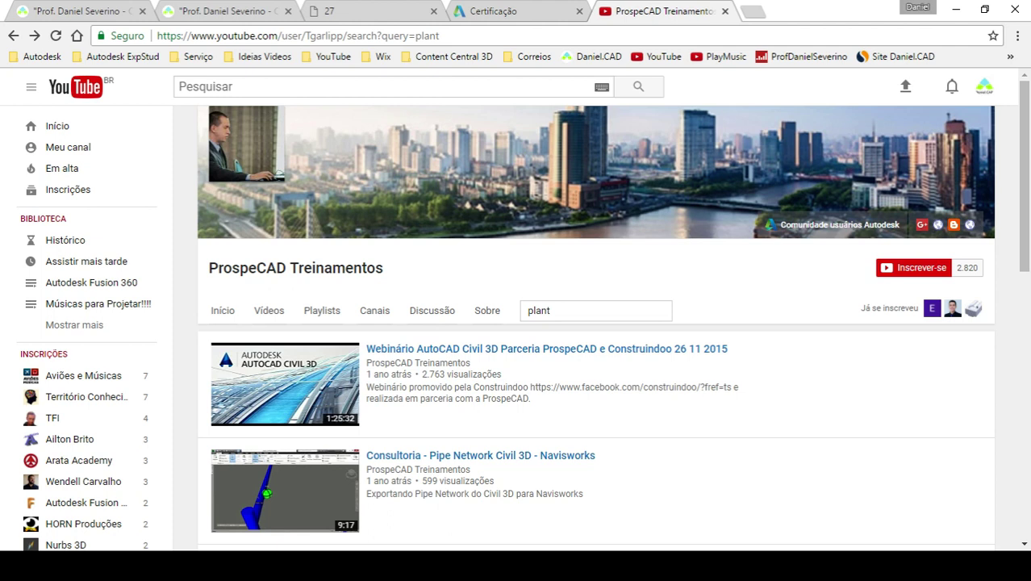
- Move the Daniel.CAD home page tab into the first position and scroll through the page
{"action": "left_click", "coordinate": [149, 8]}
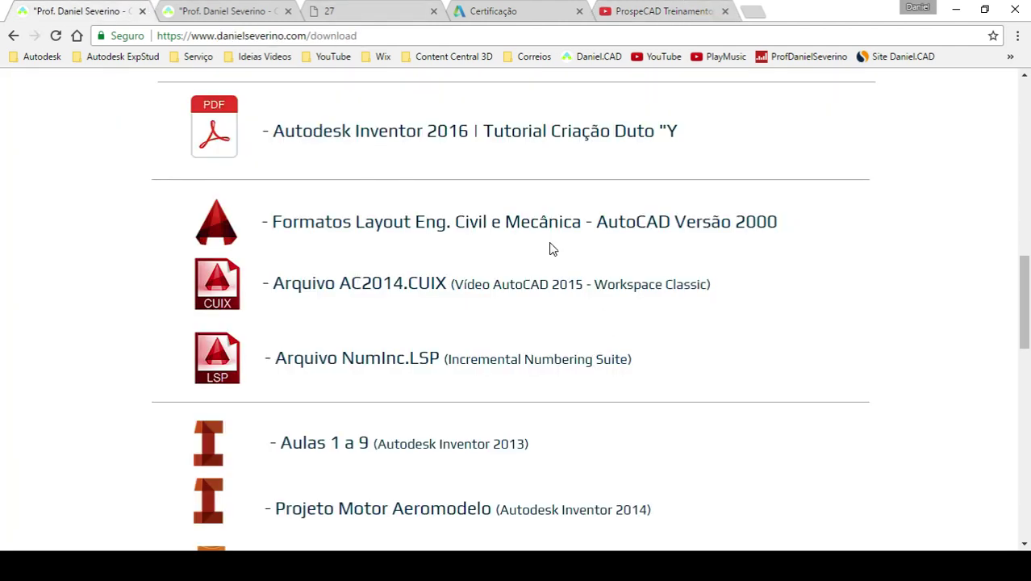
{"action": "left_click_drag", "start_coordinate": [228, 8], "coordinate": [69, 6]}
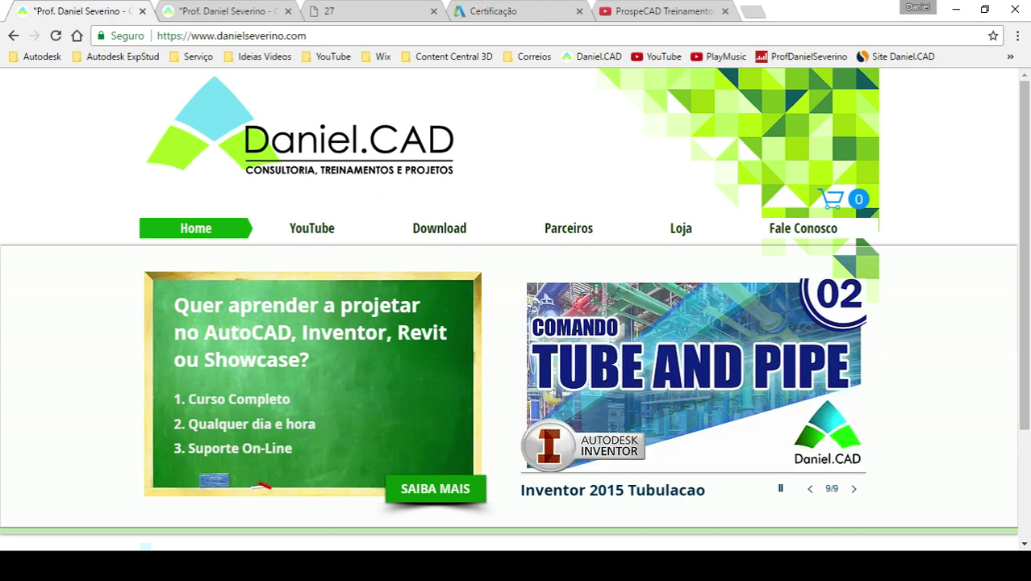
{"action": "scroll", "coordinate": [516, 306], "scroll_direction": "down", "scroll_amount": 2}
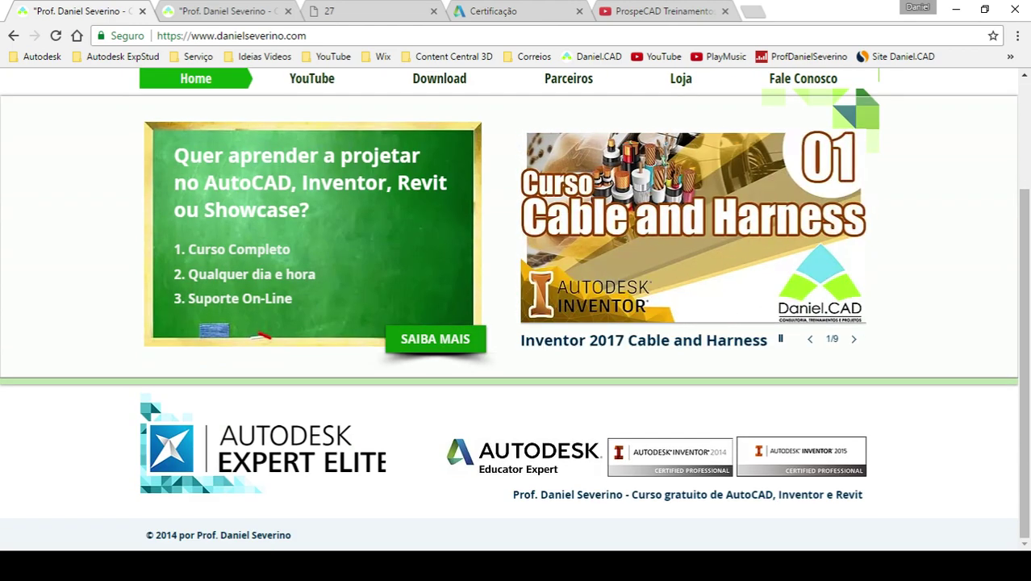
{"action": "scroll", "coordinate": [913, 292], "scroll_direction": "up", "scroll_amount": 2}
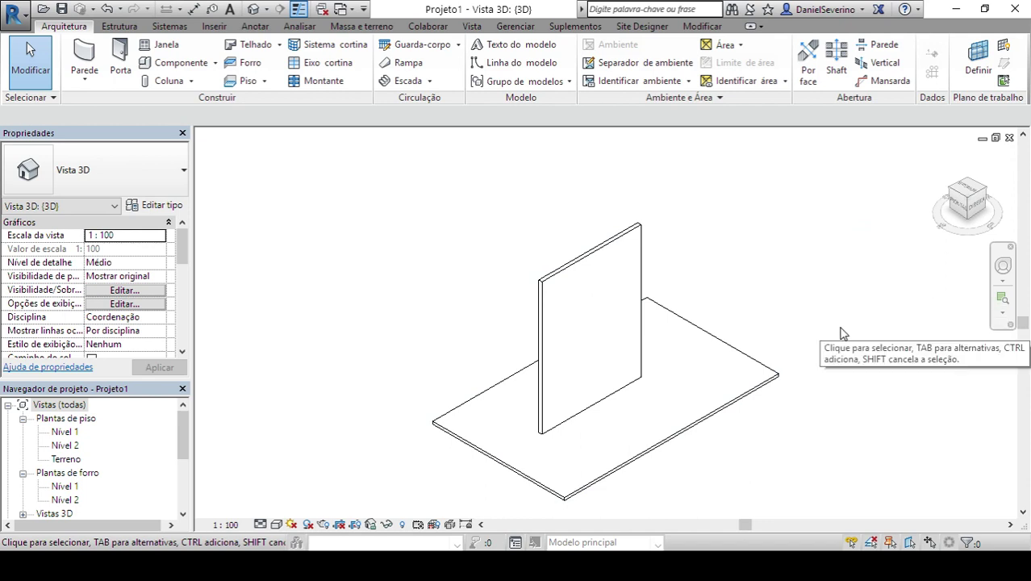
- Select the wall and copy it to the clipboard, checking the Colar paste options without pasting
{"action": "left_click", "coordinate": [629, 315]}
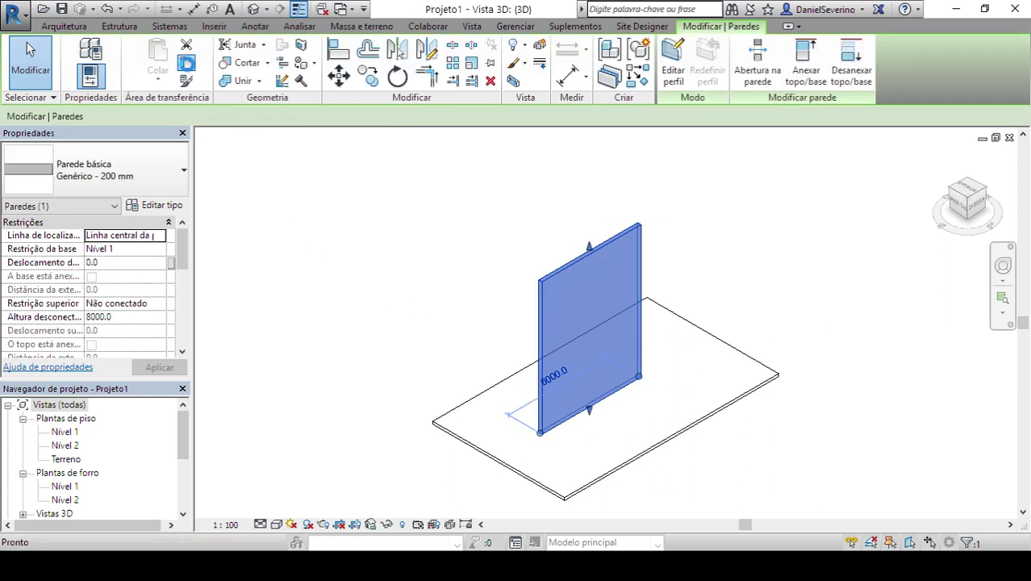
{"action": "left_click", "coordinate": [190, 63]}
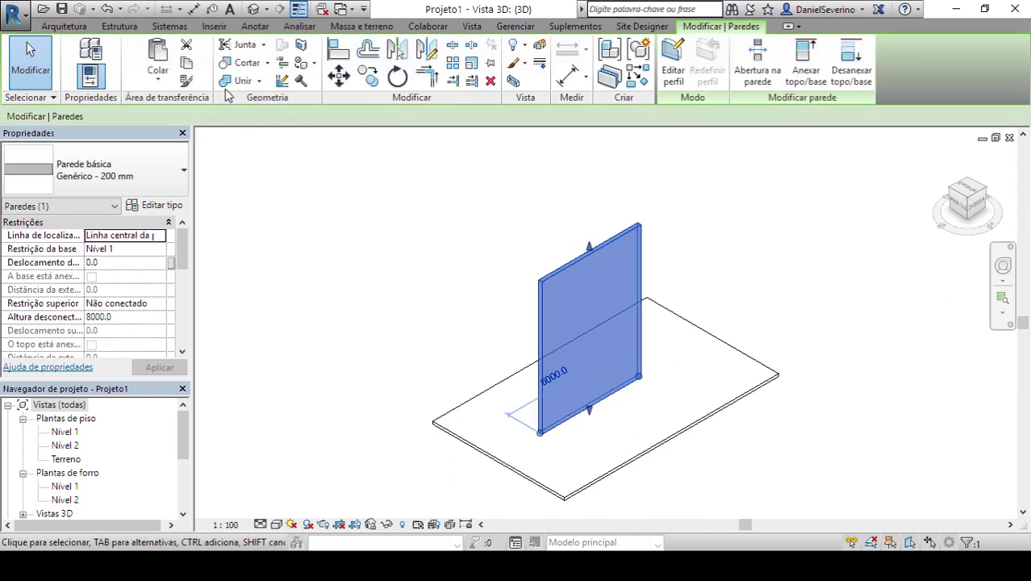
{"action": "left_click", "coordinate": [158, 81]}
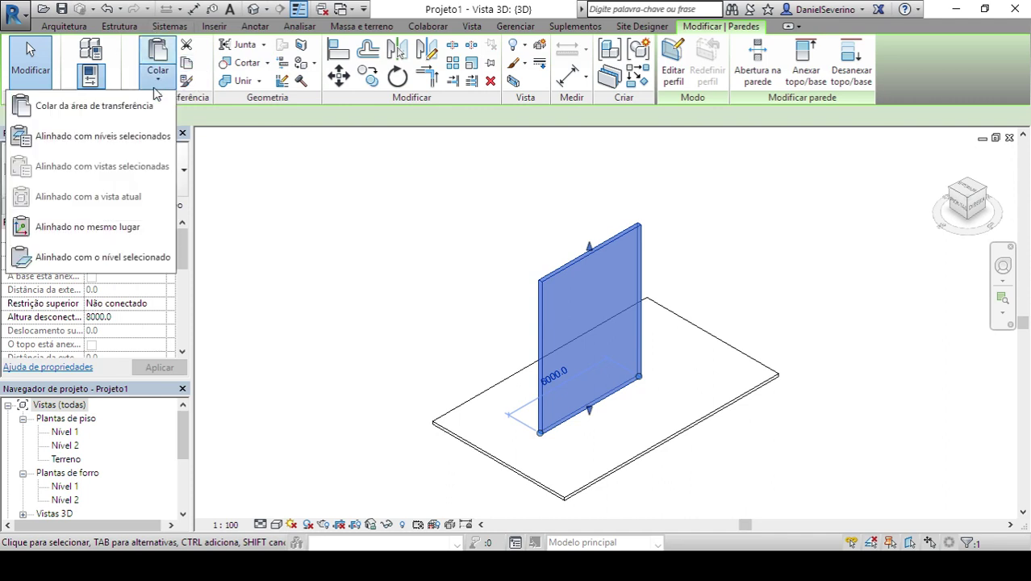
{"action": "key", "text": "Escape"}
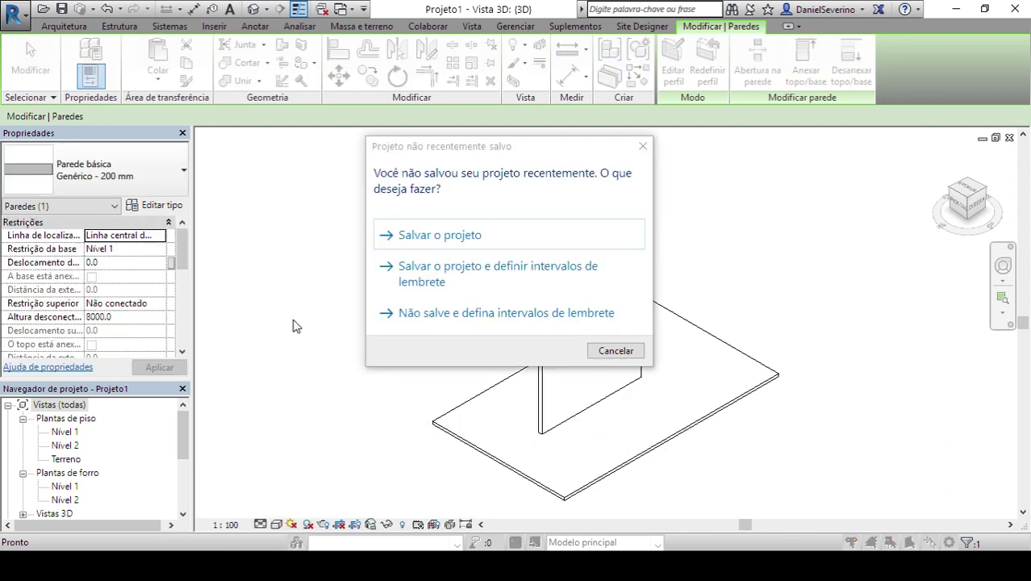
- Close the save reminder and the Selecionar níveis dialog (Nível 2 picked) without pasting, then deselect the wall
{"action": "left_click", "coordinate": [641, 146]}
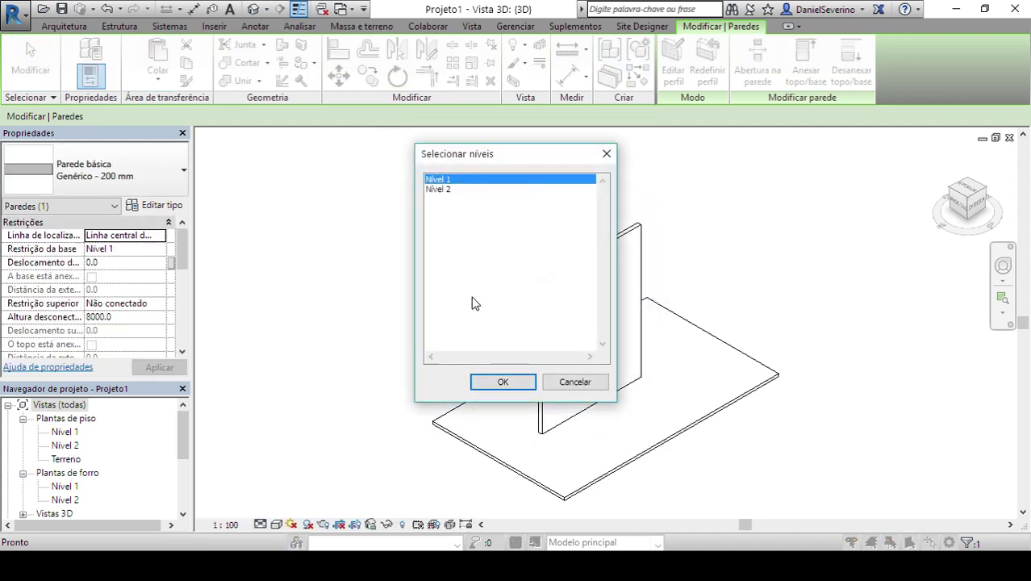
{"action": "left_click", "coordinate": [448, 191]}
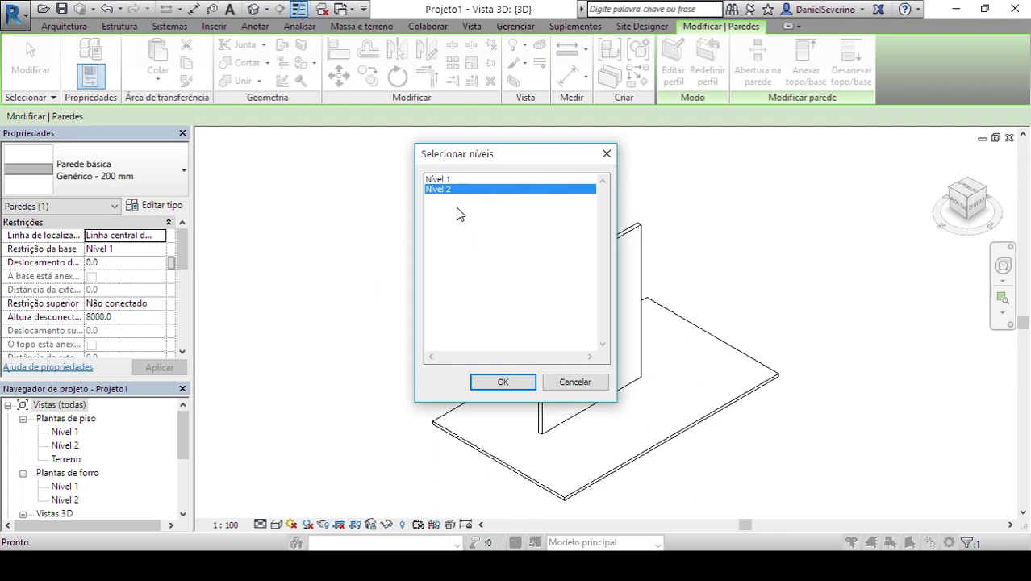
{"action": "left_click", "coordinate": [604, 155]}
{"action": "left_click", "coordinate": [708, 200]}
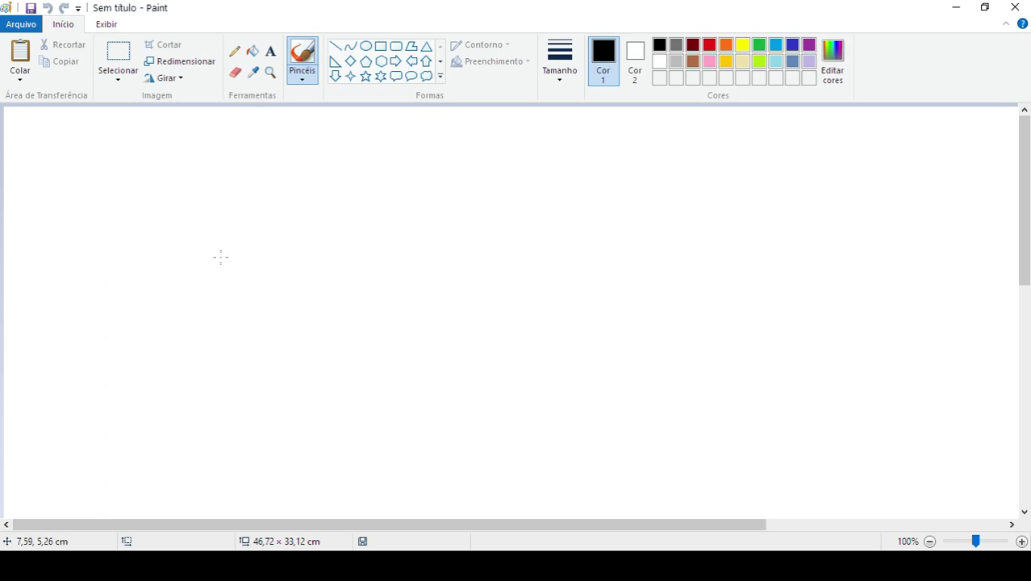
- Paste and position the live-chat screenshot, save it as 'Duvida Live 02 (1).png', and return to Revit
{"action": "key", "text": "ctrl+v"}
{"action": "left_click_drag", "start_coordinate": [504, 276], "coordinate": [109, 147]}
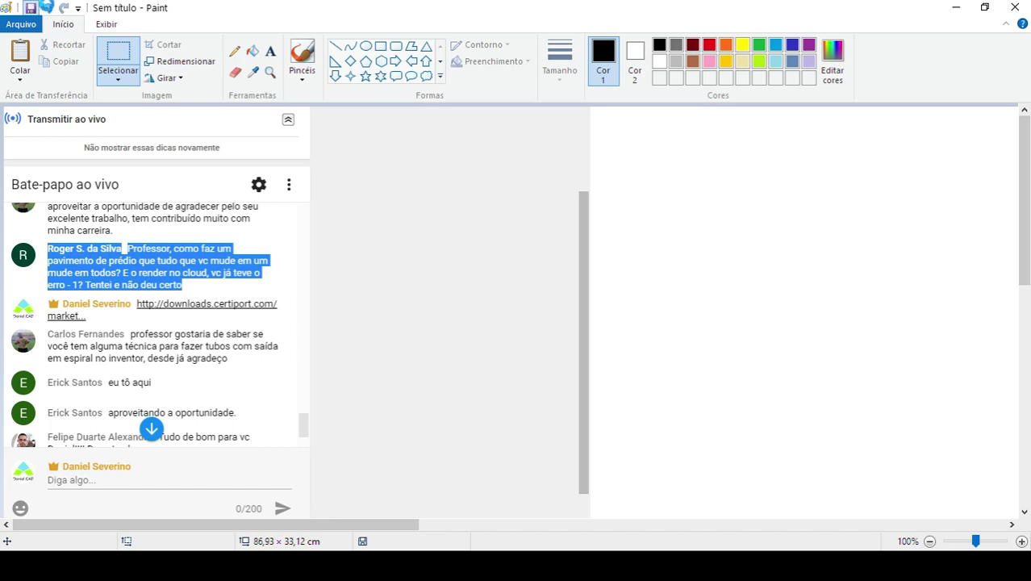
{"action": "left_click", "coordinate": [31, 7]}
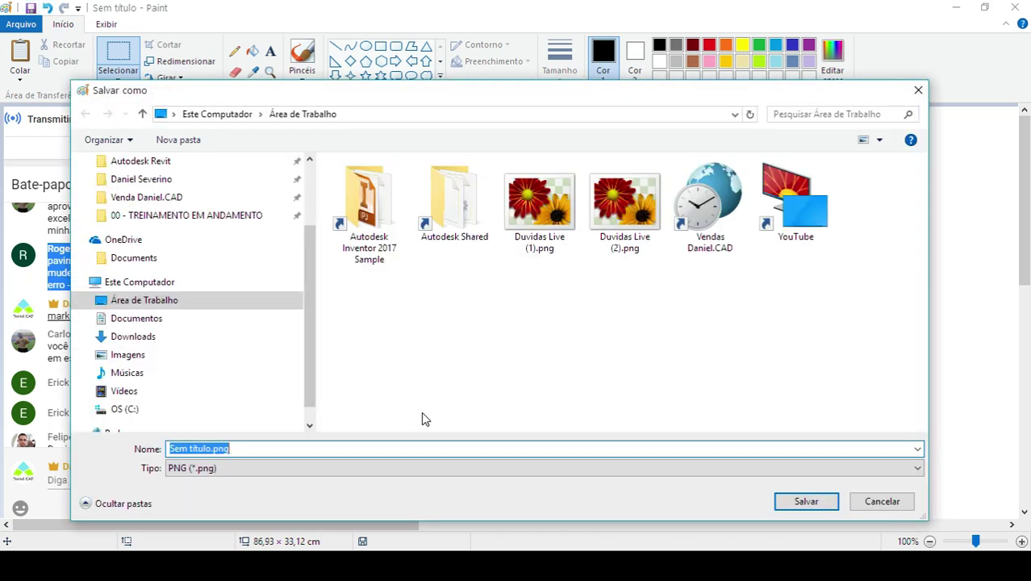
{"action": "type", "text": "Duvidca"}
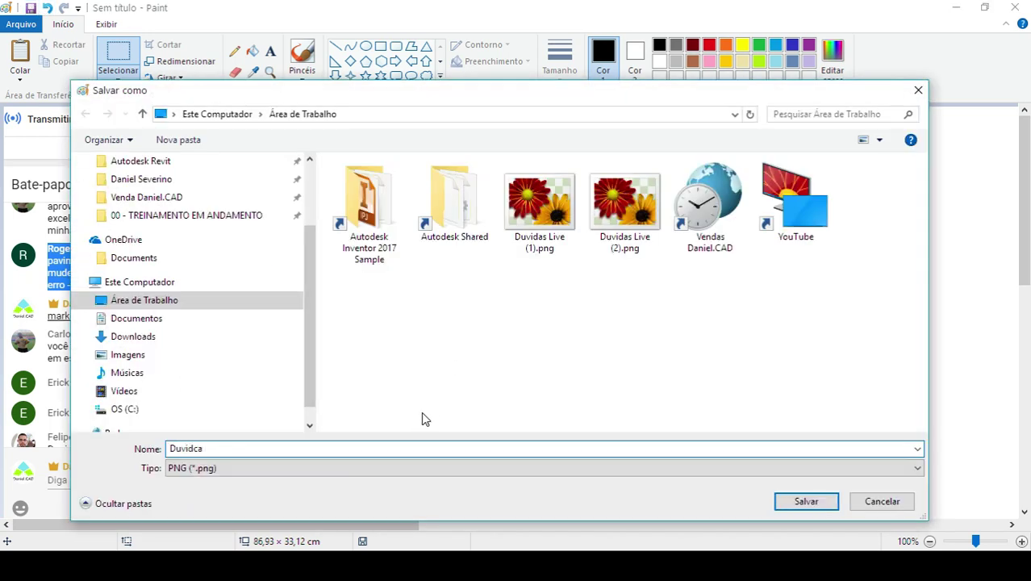
{"action": "key", "text": "BackSpace"}
{"action": "key", "text": "BackSpace"}
{"action": "type", "text": "a Live 02 (1)"}
{"action": "key", "text": "Return"}
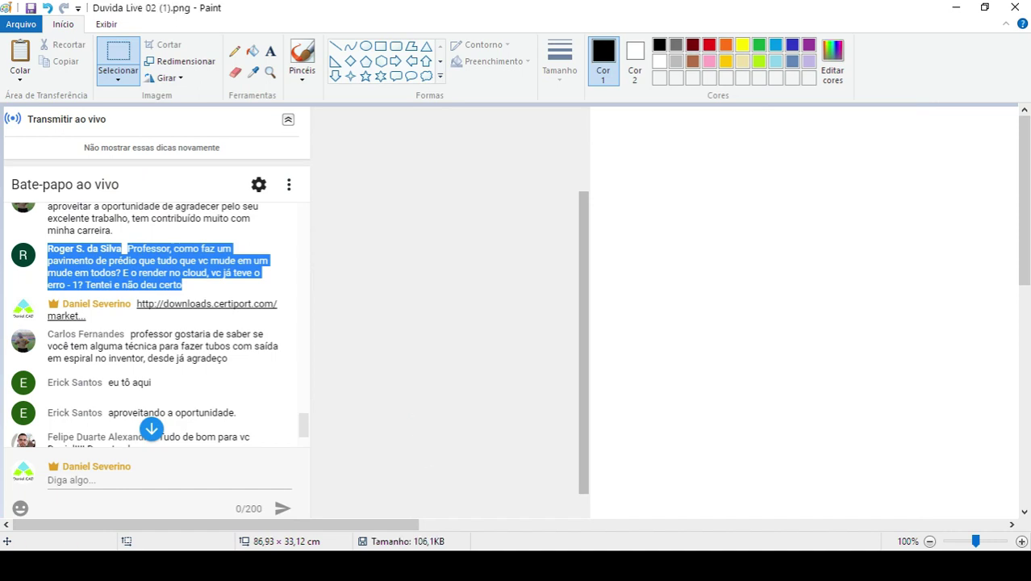
{"action": "mouse_move", "coordinate": [406, 565]}
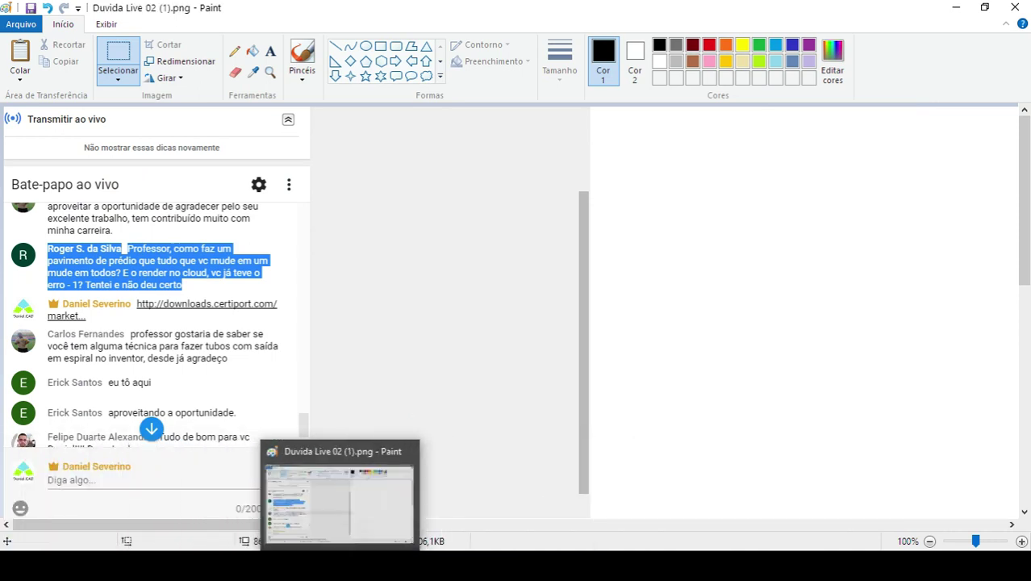
{"action": "left_click", "coordinate": [340, 565]}
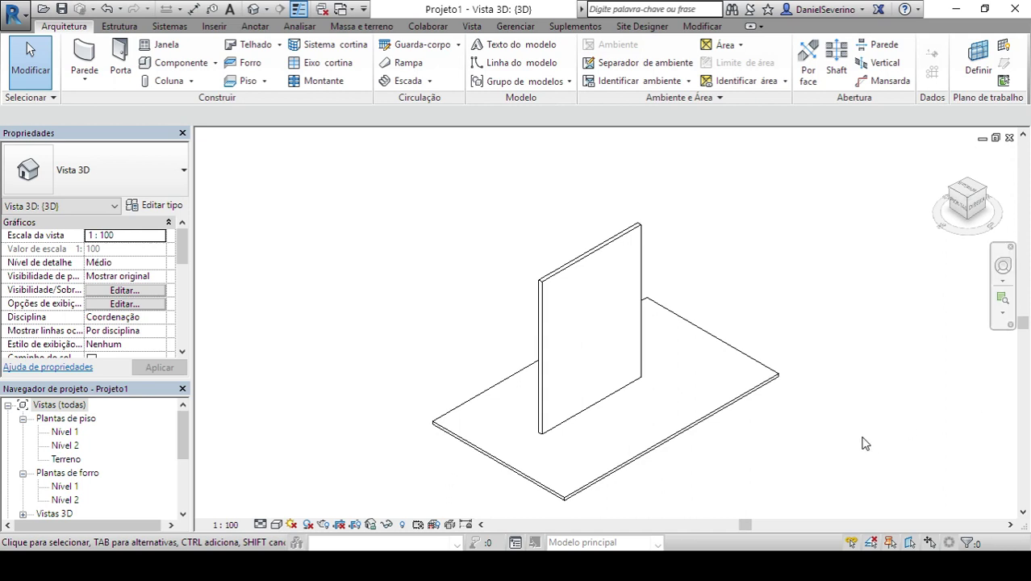
- Bring the Chrome window with the Daniel.CAD site (danielseverino.com) to the front
{"action": "mouse_move", "coordinate": [408, 566]}
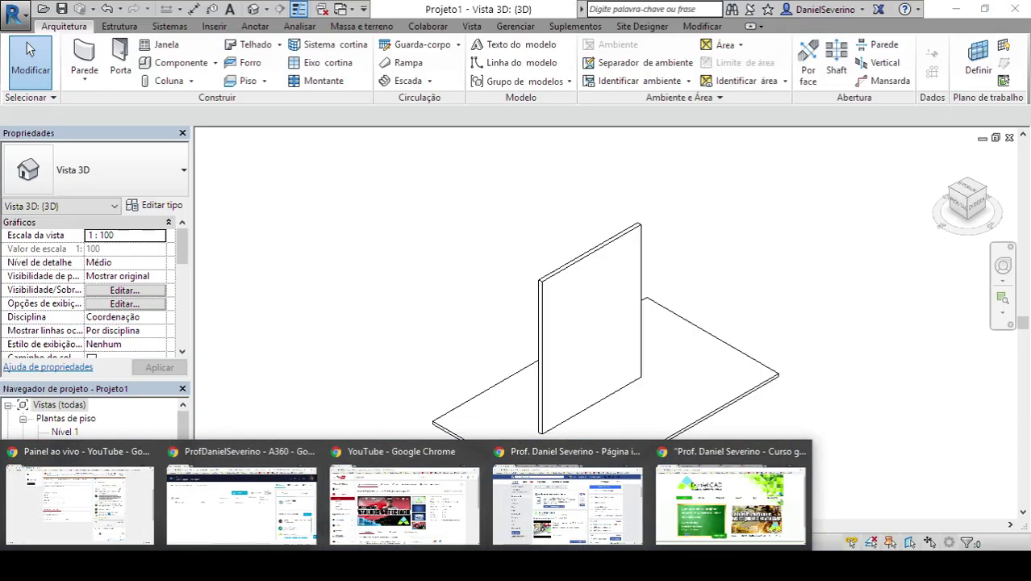
{"action": "left_click", "coordinate": [722, 500]}
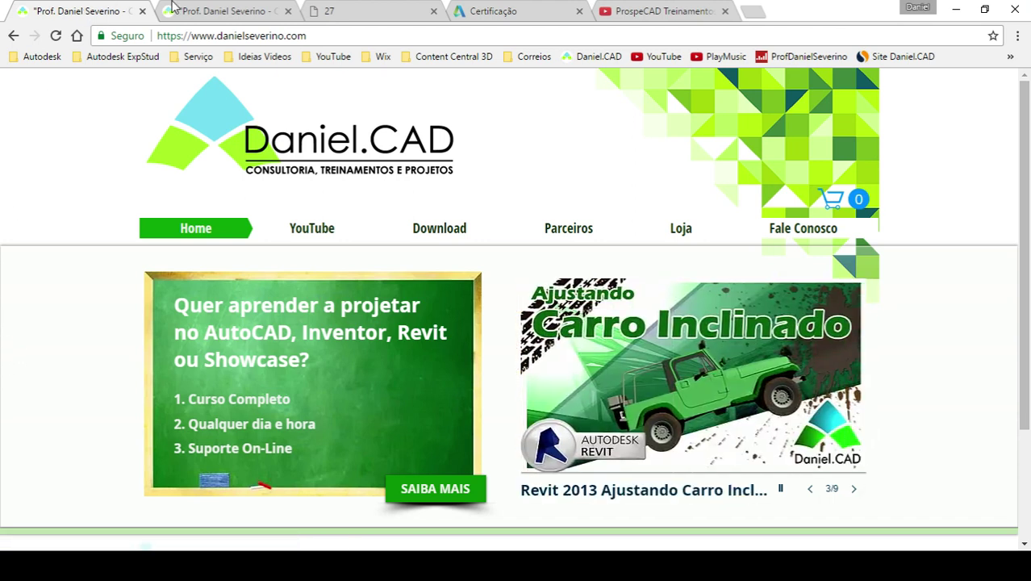
- Open the 'Create profiles for coil springs' bookmark from the Ideias Videos folder
{"action": "left_click", "coordinate": [249, 60]}
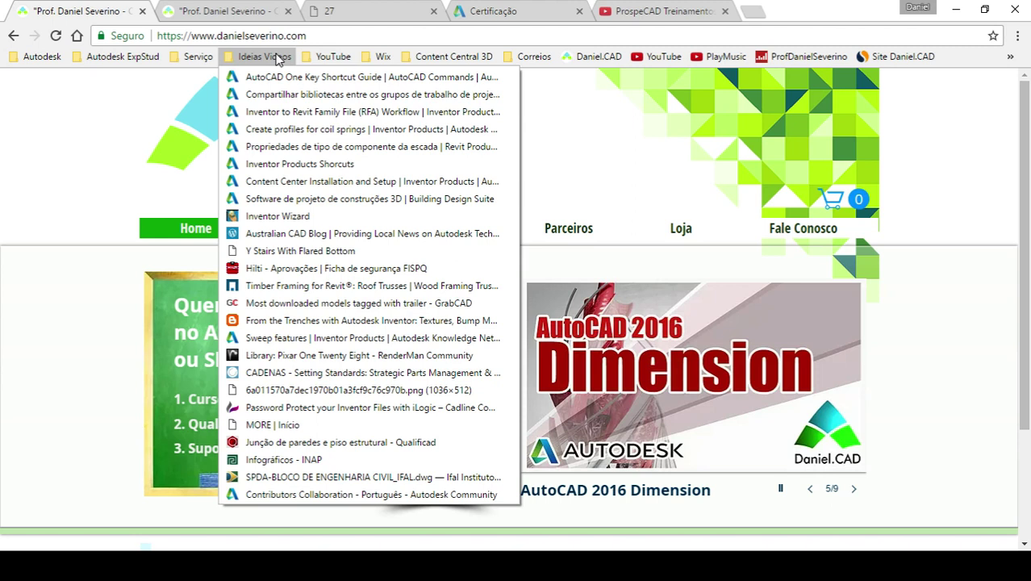
{"action": "left_click", "coordinate": [278, 130]}
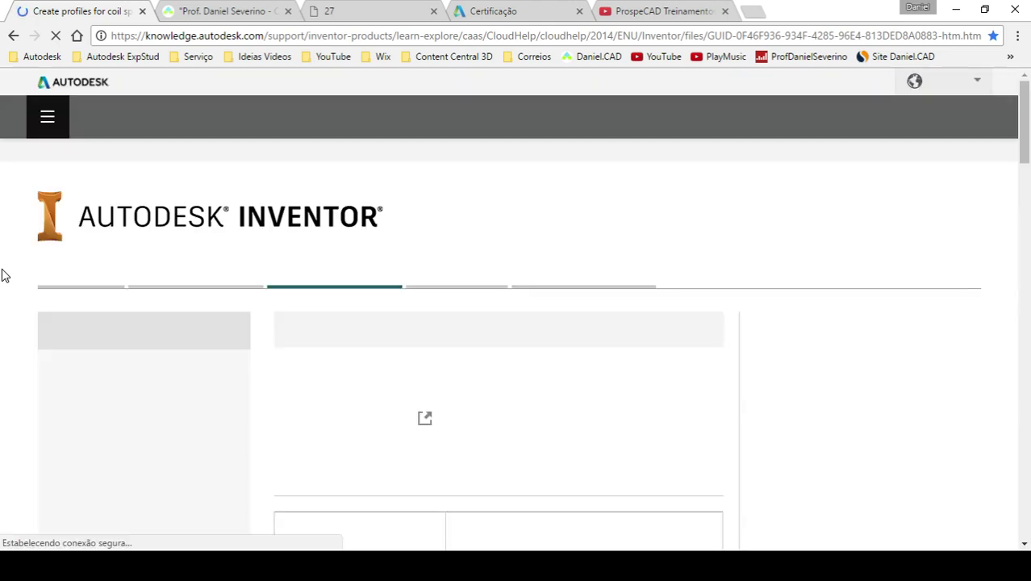
- Scroll the coil spring article from Step 1 to Step 8, patterning the sweep 12 times over 360 degrees
{"action": "scroll", "coordinate": [37, 304], "scroll_direction": "down", "scroll_amount": 2}
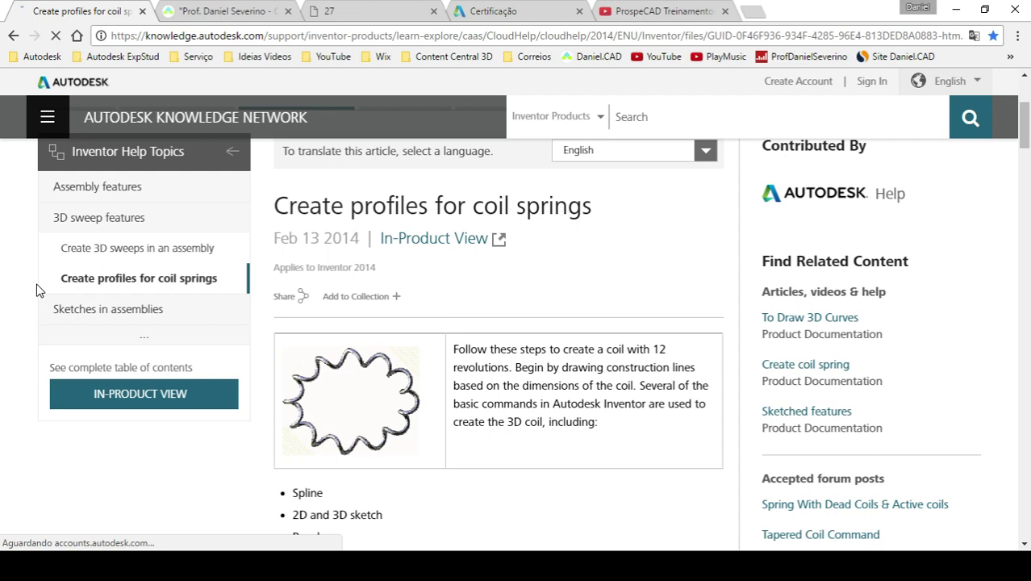
{"action": "scroll", "coordinate": [36, 291], "scroll_direction": "down", "scroll_amount": 3}
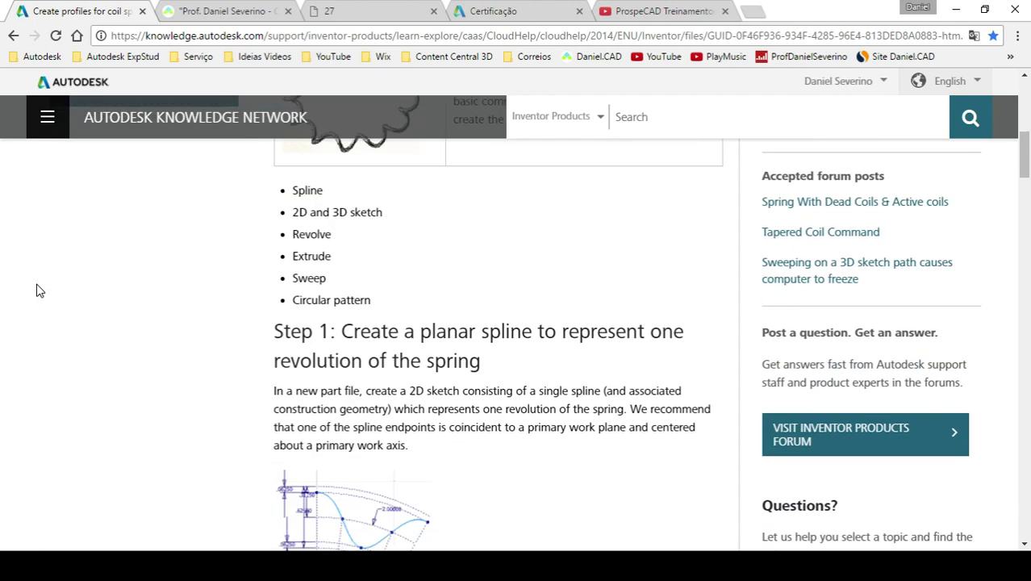
{"action": "scroll", "coordinate": [36, 290], "scroll_direction": "down", "scroll_amount": 2}
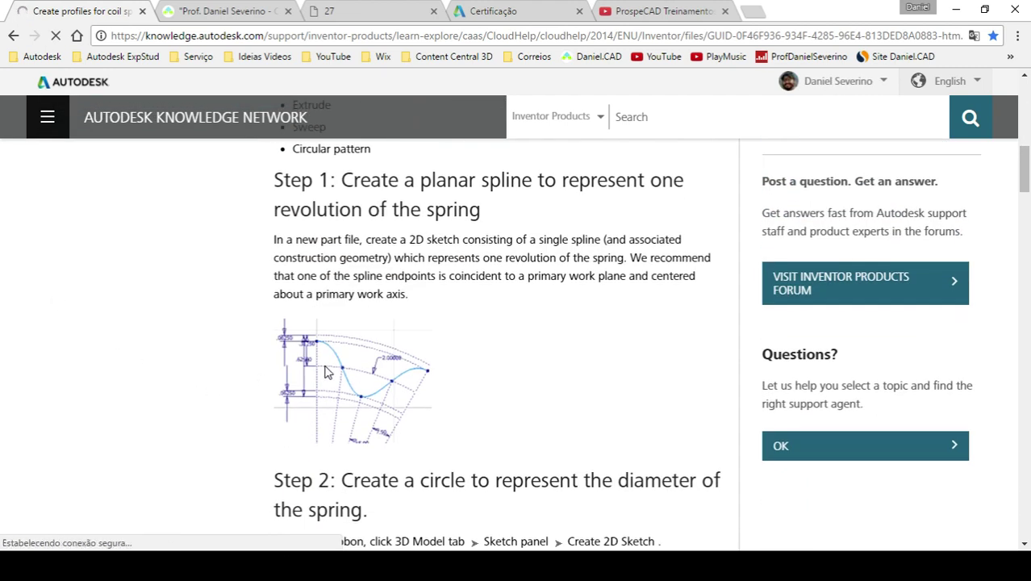
{"action": "scroll", "coordinate": [401, 390], "scroll_direction": "down", "scroll_amount": 3}
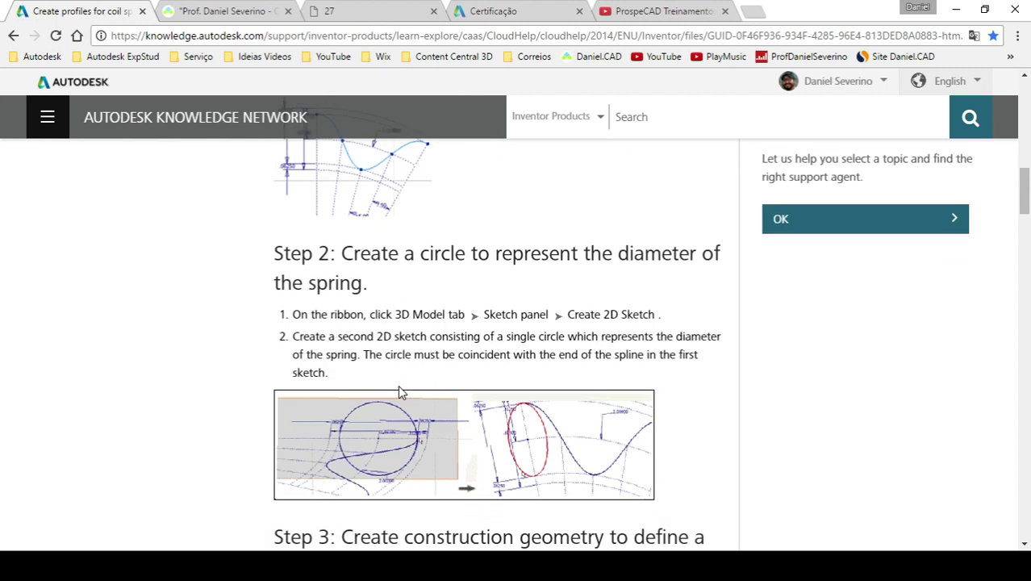
{"action": "scroll", "coordinate": [401, 390], "scroll_direction": "down", "scroll_amount": 2}
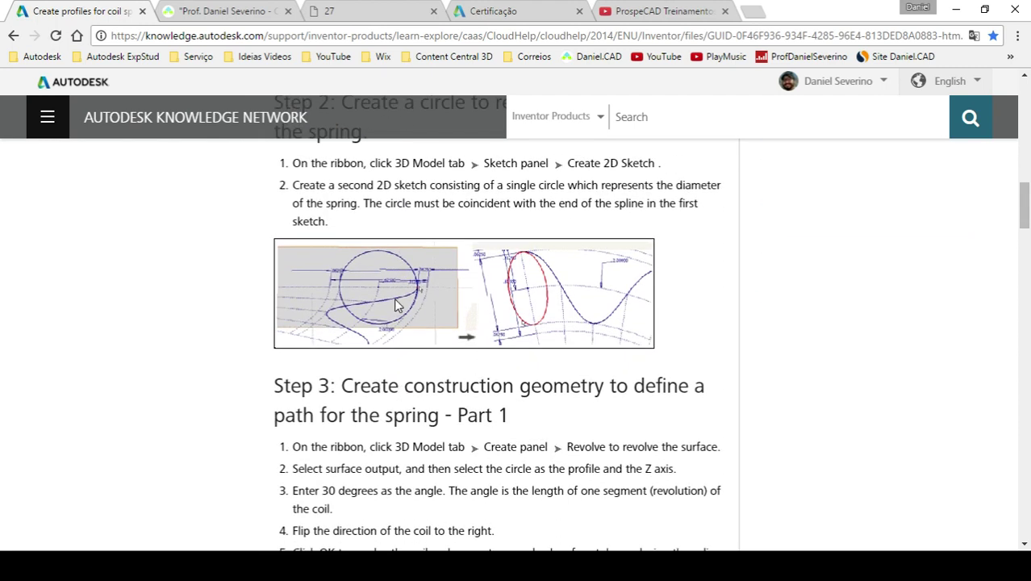
{"action": "scroll", "coordinate": [384, 313], "scroll_direction": "down", "scroll_amount": 3}
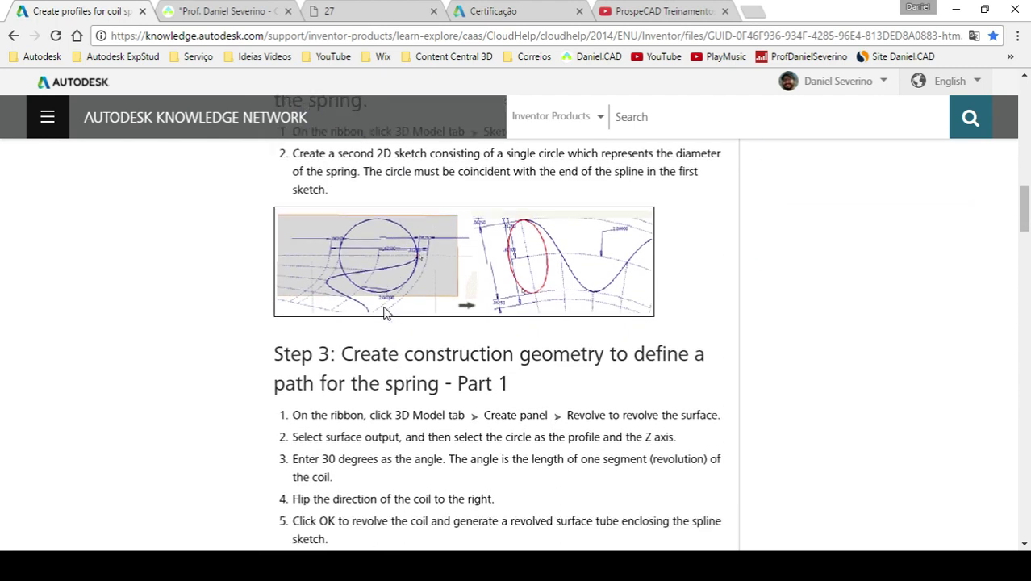
{"action": "scroll", "coordinate": [385, 311], "scroll_direction": "down", "scroll_amount": 4}
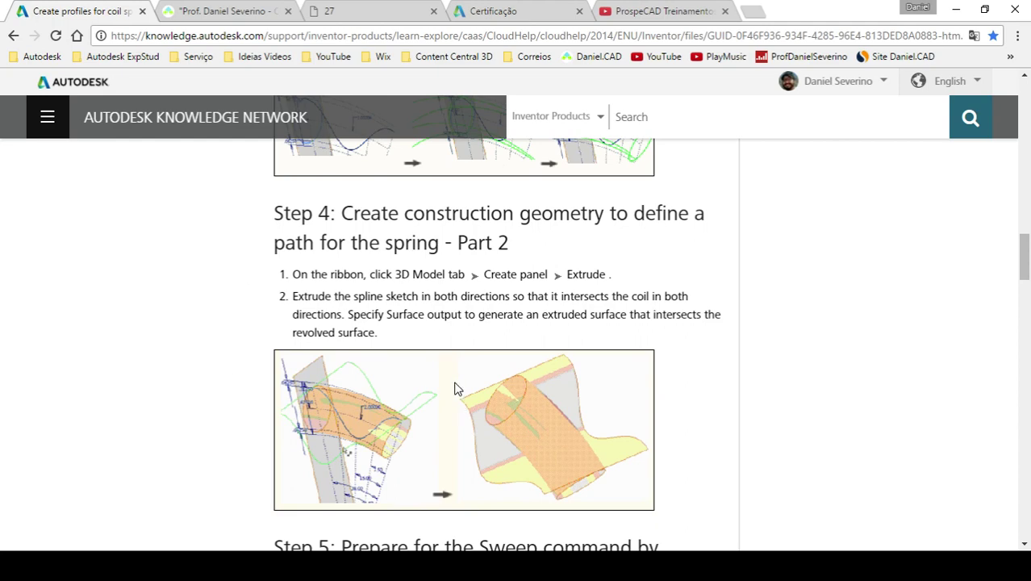
{"action": "scroll", "coordinate": [375, 240], "scroll_direction": "down", "scroll_amount": 5}
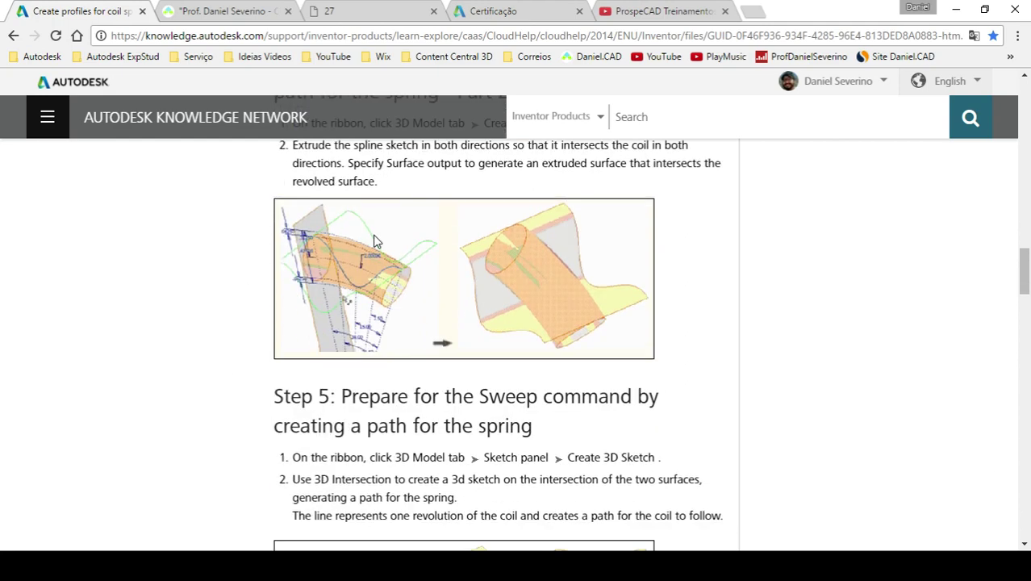
{"action": "scroll", "coordinate": [375, 240], "scroll_direction": "down", "scroll_amount": 10}
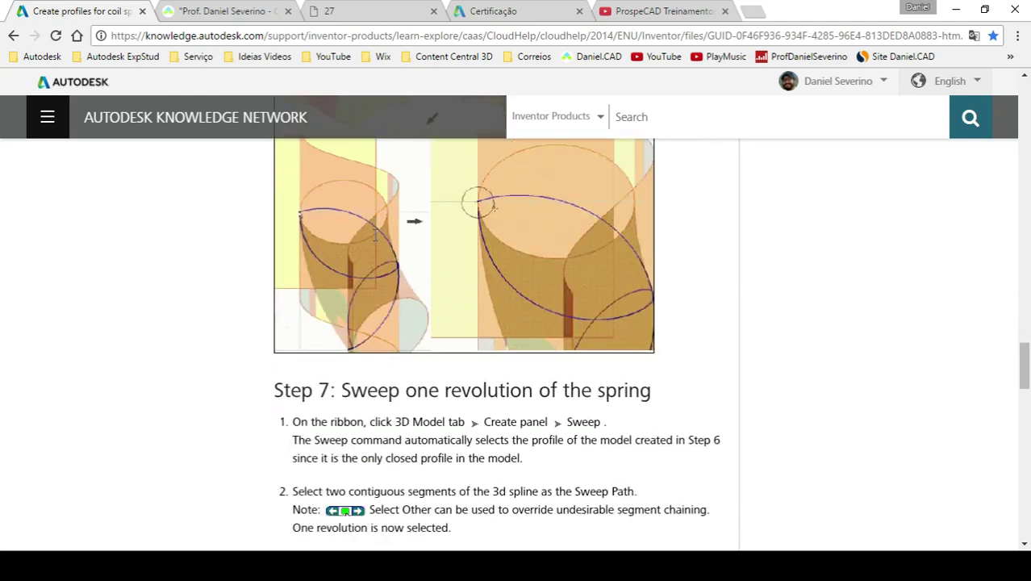
{"action": "scroll", "coordinate": [374, 236], "scroll_direction": "down", "scroll_amount": 4}
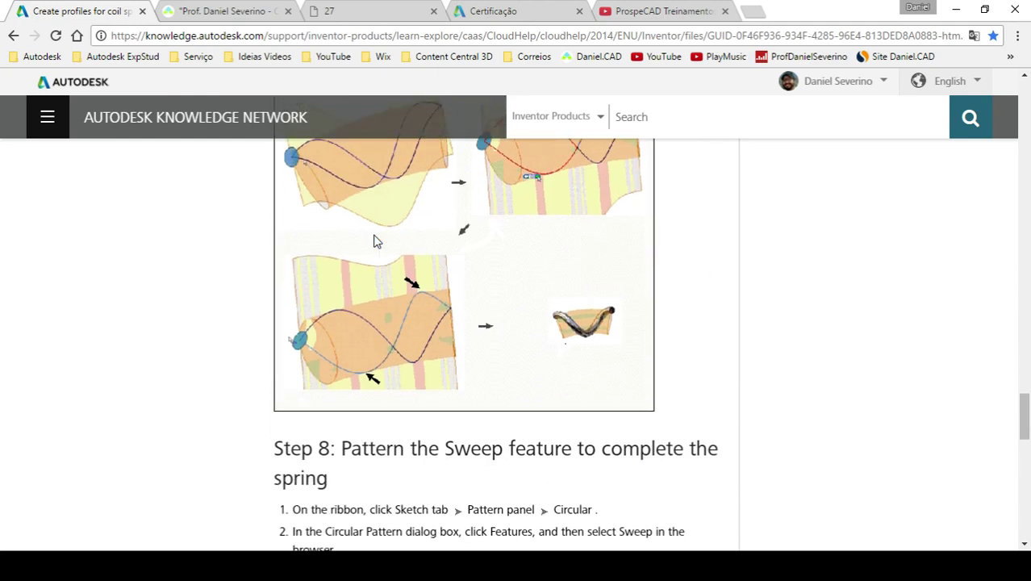
{"action": "scroll", "coordinate": [375, 241], "scroll_direction": "down", "scroll_amount": 4}
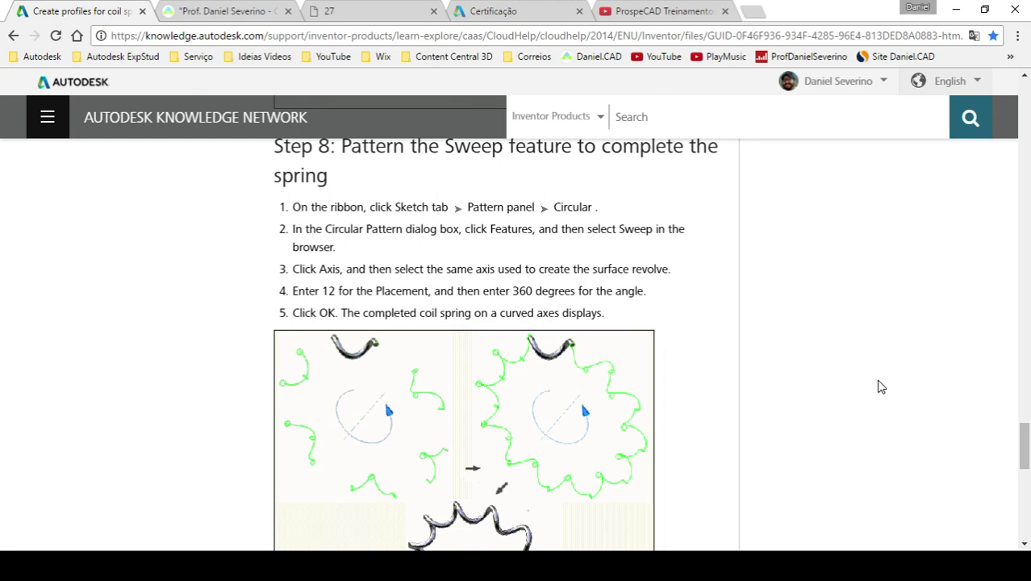
{"action": "scroll", "coordinate": [702, 379], "scroll_direction": "down", "scroll_amount": 4}
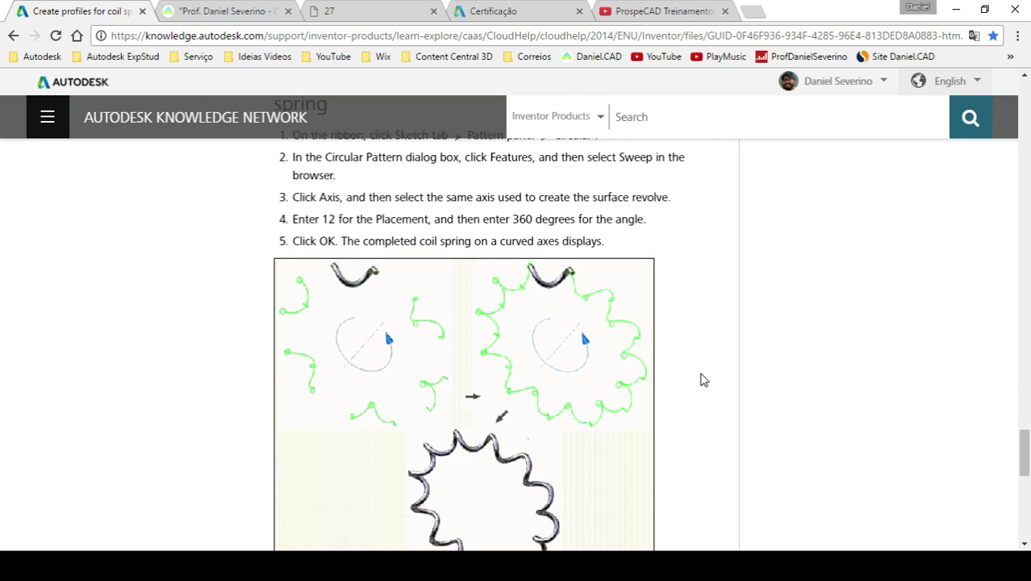
{"action": "scroll", "coordinate": [702, 379], "scroll_direction": "up", "scroll_amount": 4}
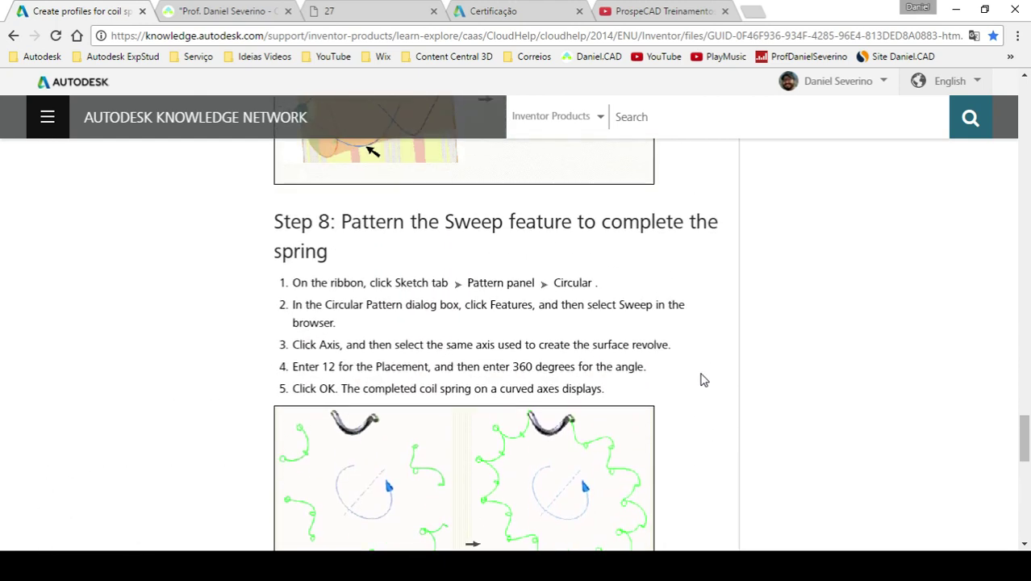
- Copy the coil spring article's web address from the address bar
{"action": "left_click", "coordinate": [606, 37]}
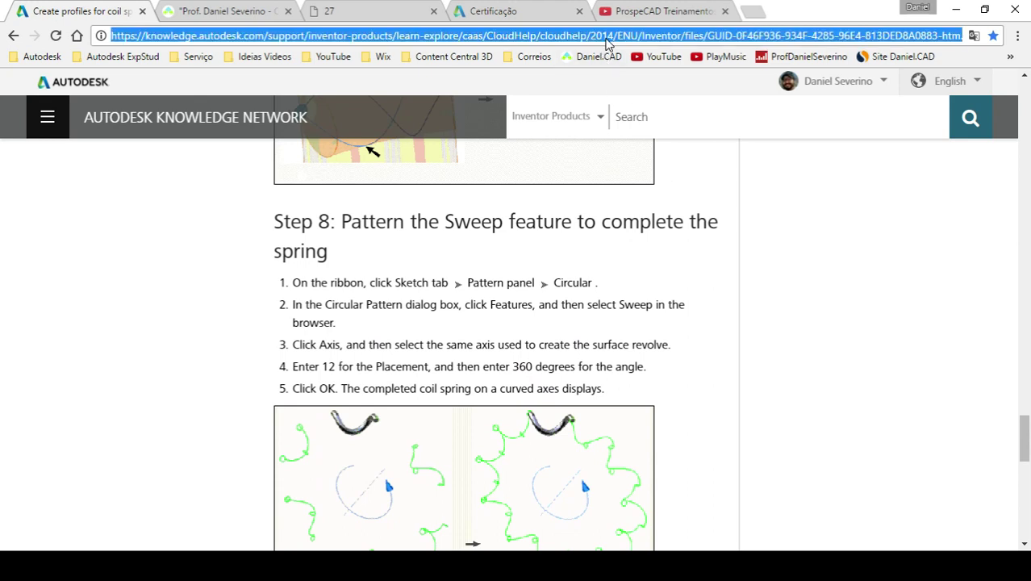
{"action": "key", "text": "ctrl+c"}
{"action": "key", "text": "alt+Tab"}
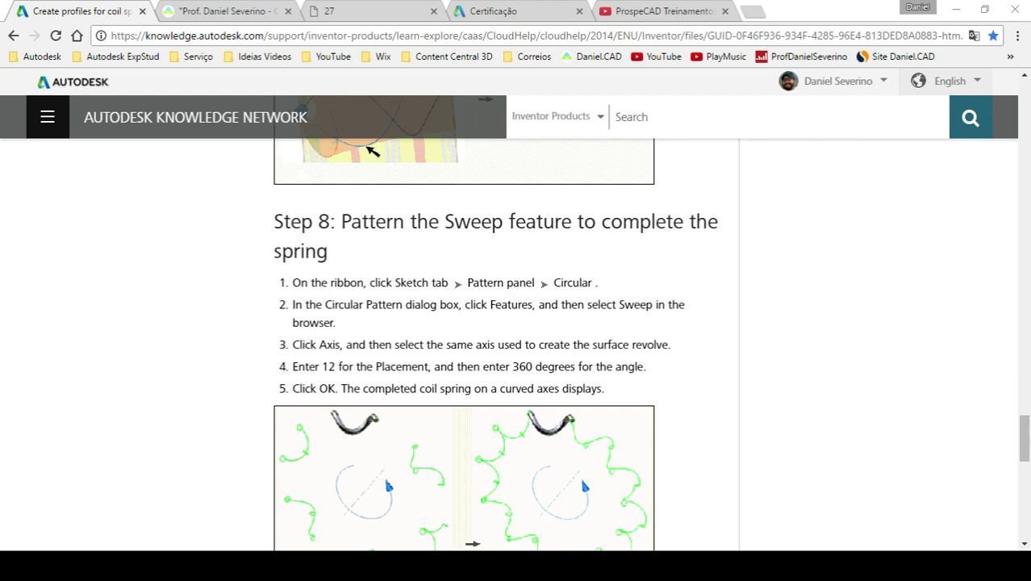
- Look over the coil spring article again, then switch to the danielseverino.com download page tab
{"action": "left_click", "coordinate": [208, 12]}
{"action": "left_click", "coordinate": [89, 10]}
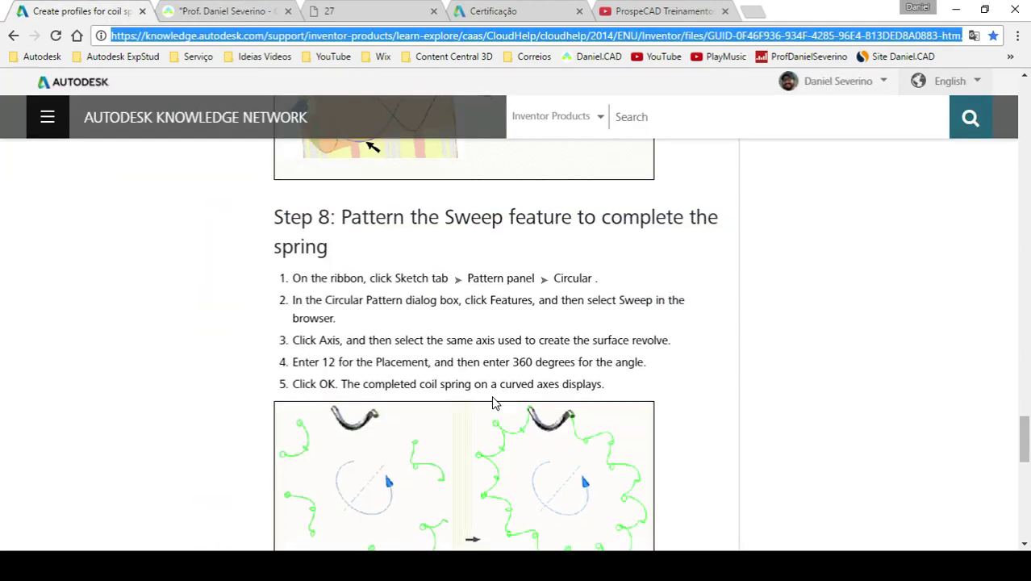
{"action": "scroll", "coordinate": [492, 403], "scroll_direction": "down", "scroll_amount": 3}
{"action": "scroll", "coordinate": [496, 404], "scroll_direction": "up", "scroll_amount": 15}
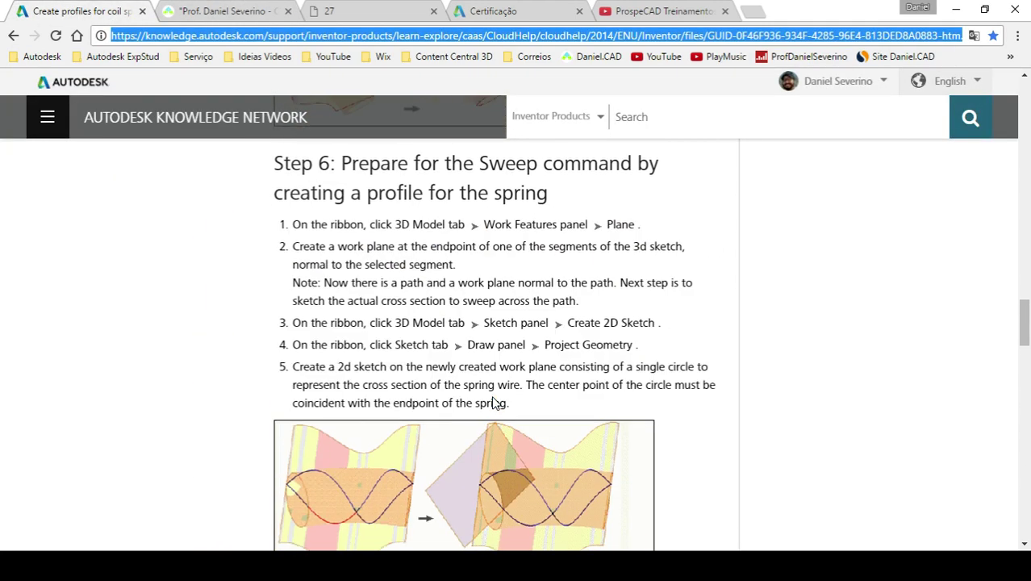
{"action": "scroll", "coordinate": [497, 397], "scroll_direction": "up", "scroll_amount": 15}
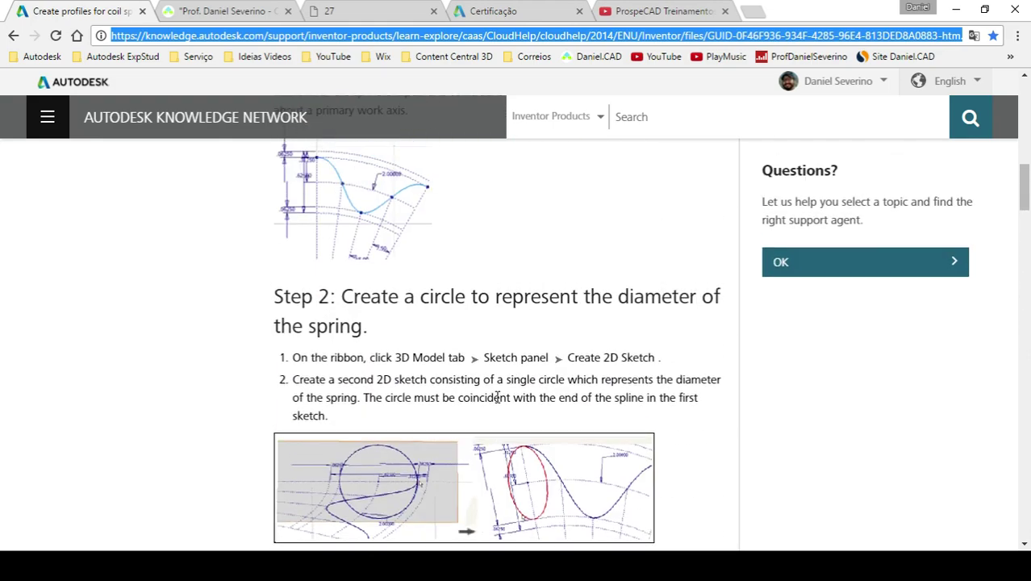
{"action": "scroll", "coordinate": [494, 396], "scroll_direction": "up", "scroll_amount": 3}
{"action": "scroll", "coordinate": [497, 397], "scroll_direction": "down", "scroll_amount": 9}
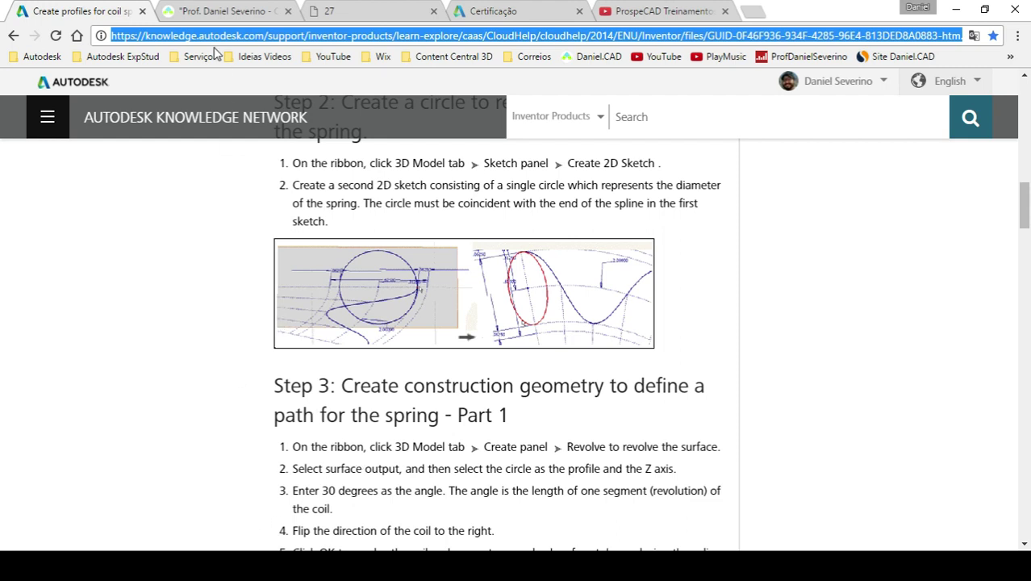
{"action": "left_click", "coordinate": [218, 13]}
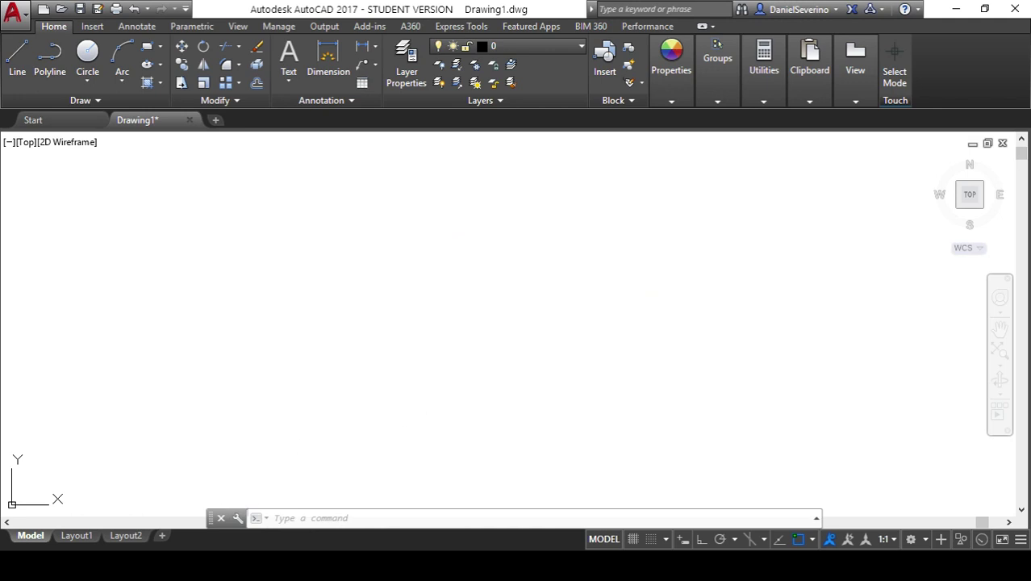
- Back in AutoCAD, cancel a mistyped 'col' and run CUI to open Customize User Interface
{"action": "mouse_move", "coordinate": [406, 564]}
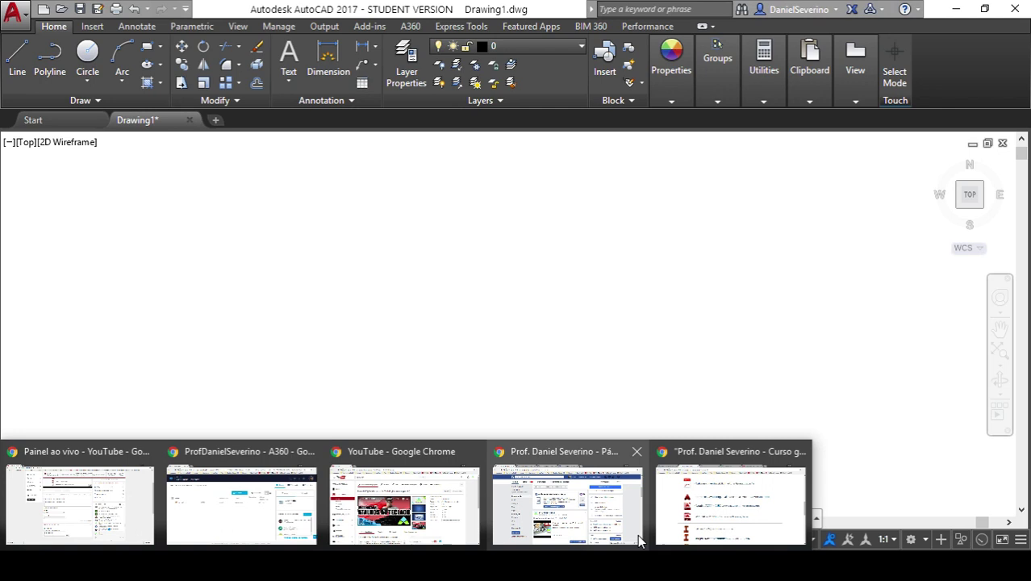
{"action": "left_click", "coordinate": [698, 526]}
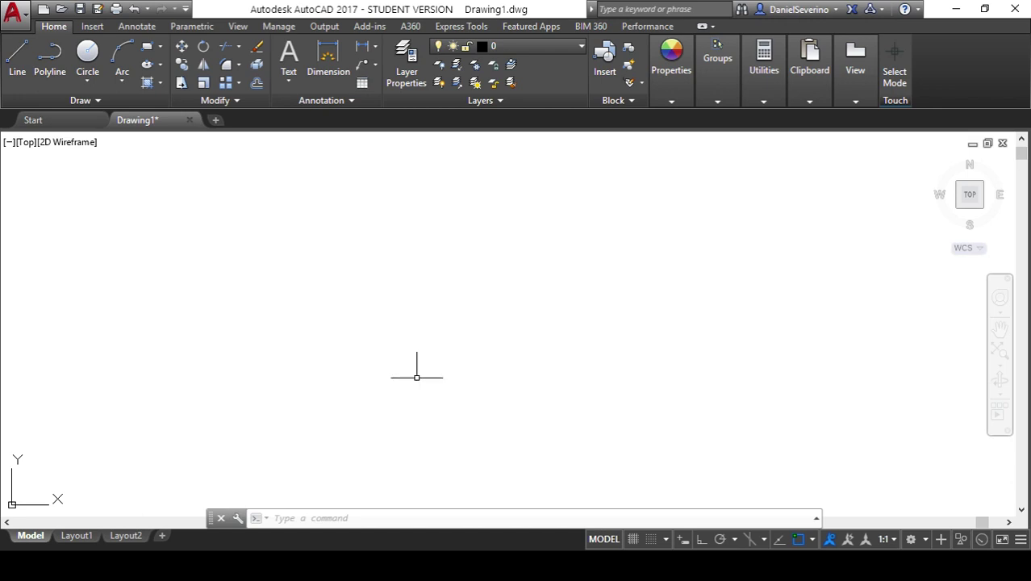
{"action": "type", "text": "col"}
{"action": "key", "text": "Escape"}
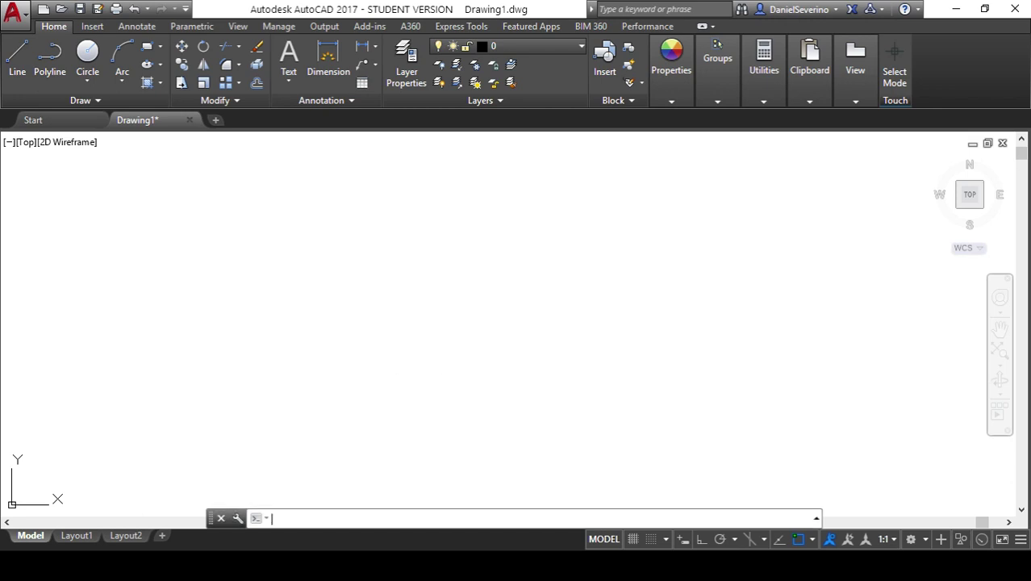
{"action": "type", "text": "cui"}
{"action": "key", "text": "Return"}
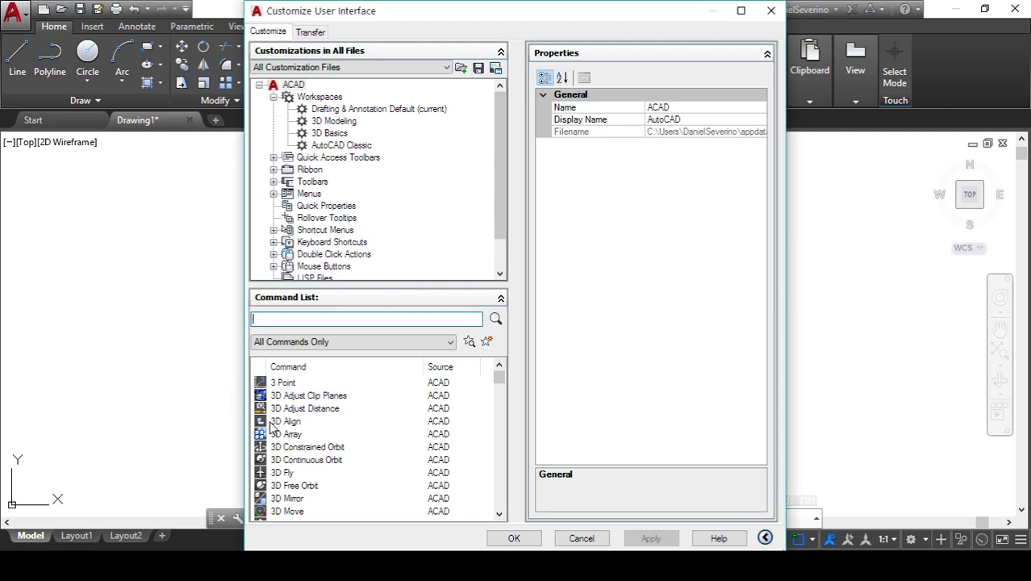
- On the Transfer tab, browse to the AC2014.cuix file but cancel without loading it
{"action": "left_click", "coordinate": [310, 33]}
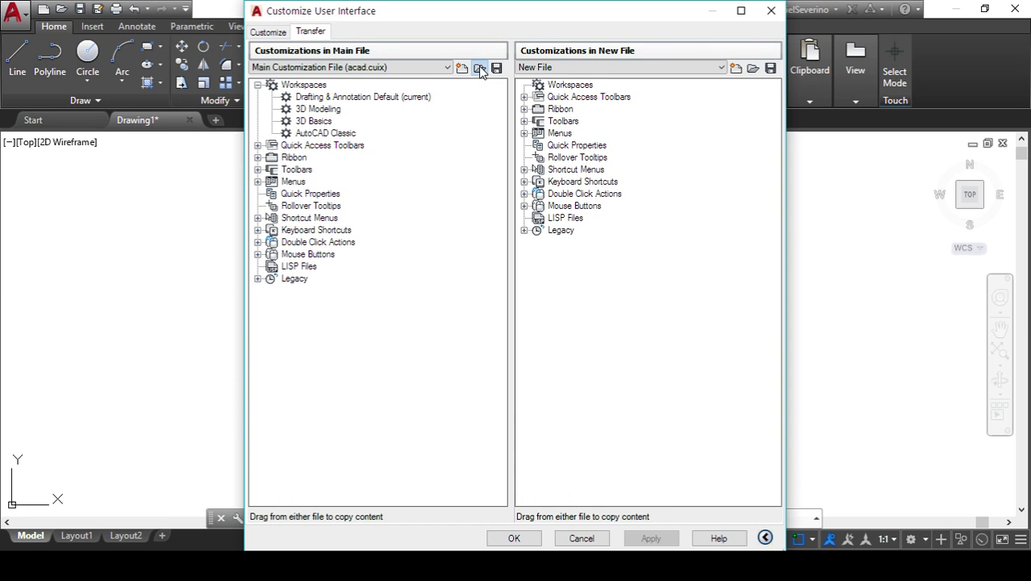
{"action": "left_click", "coordinate": [478, 68]}
{"action": "left_click", "coordinate": [503, 234]}
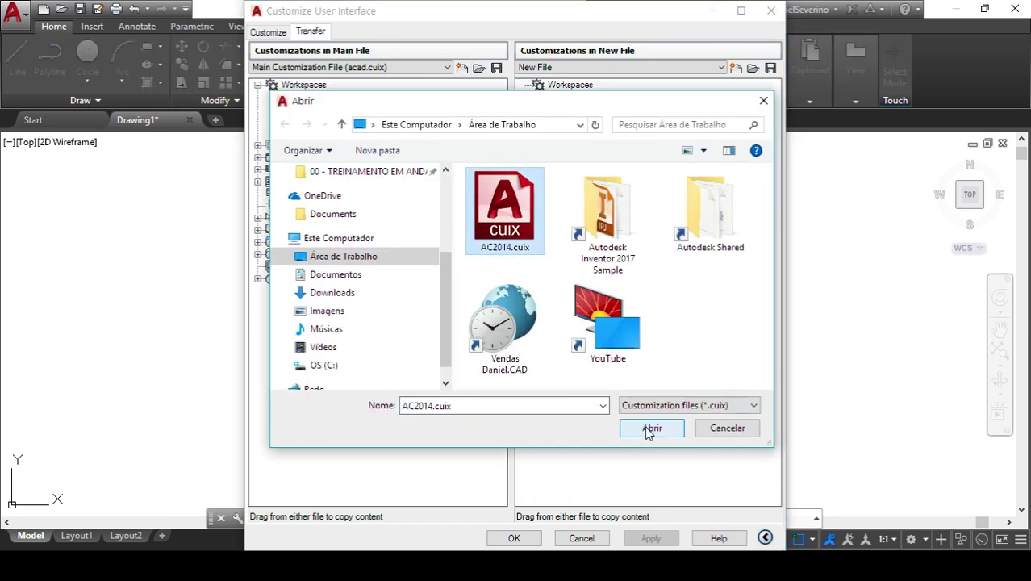
{"action": "left_click", "coordinate": [728, 428]}
- Copy the AutoCAD Classic workspace and bring up paste options on the Customize tab's Workspaces node
{"action": "left_click", "coordinate": [327, 134]}
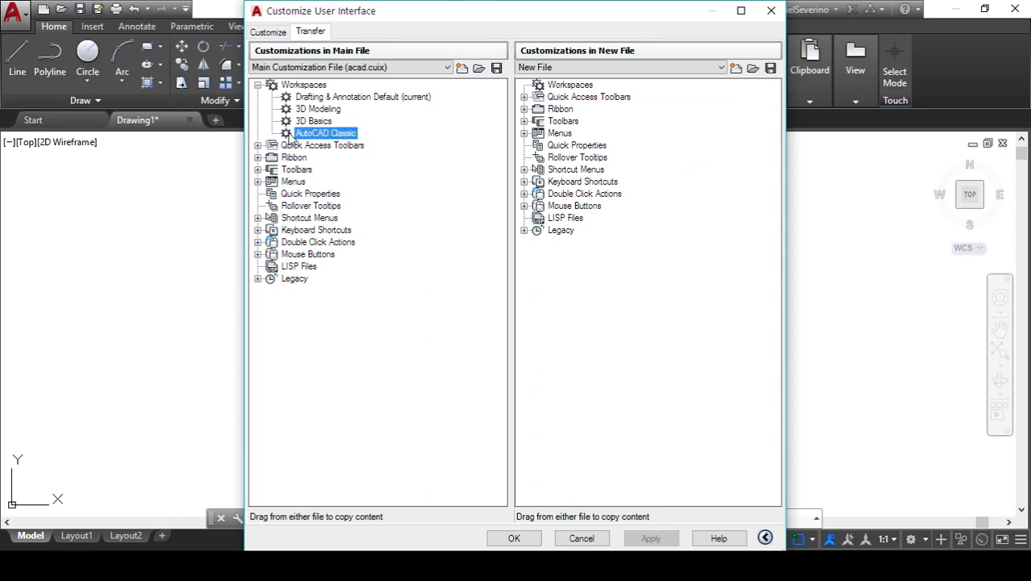
{"action": "right_click", "coordinate": [342, 136]}
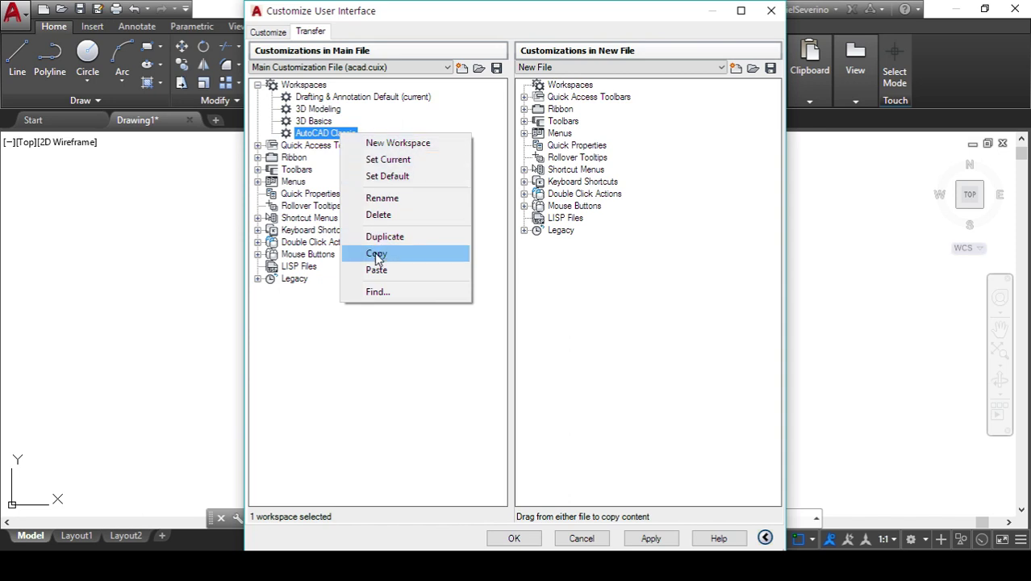
{"action": "left_click", "coordinate": [269, 36]}
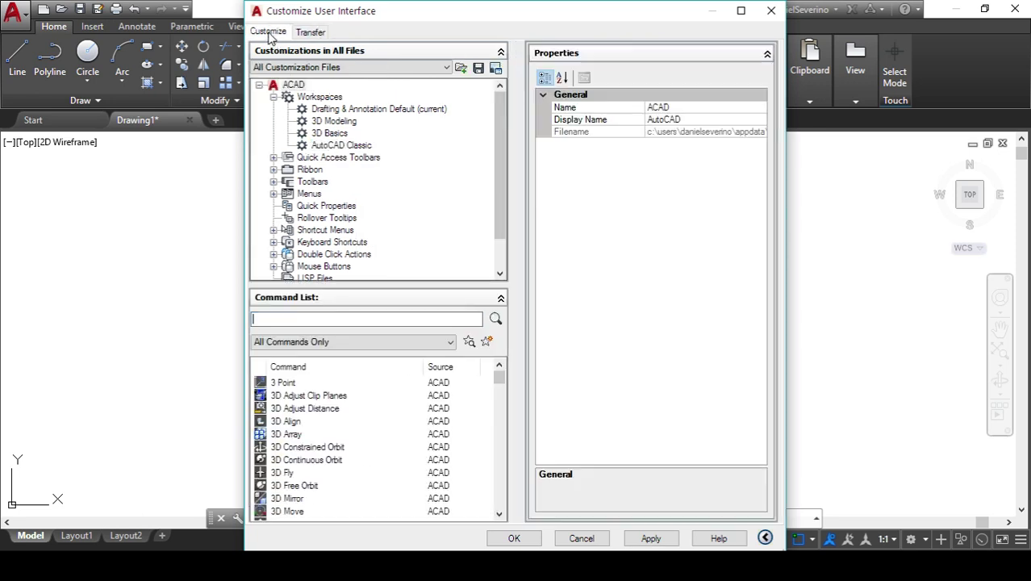
{"action": "left_click", "coordinate": [321, 97]}
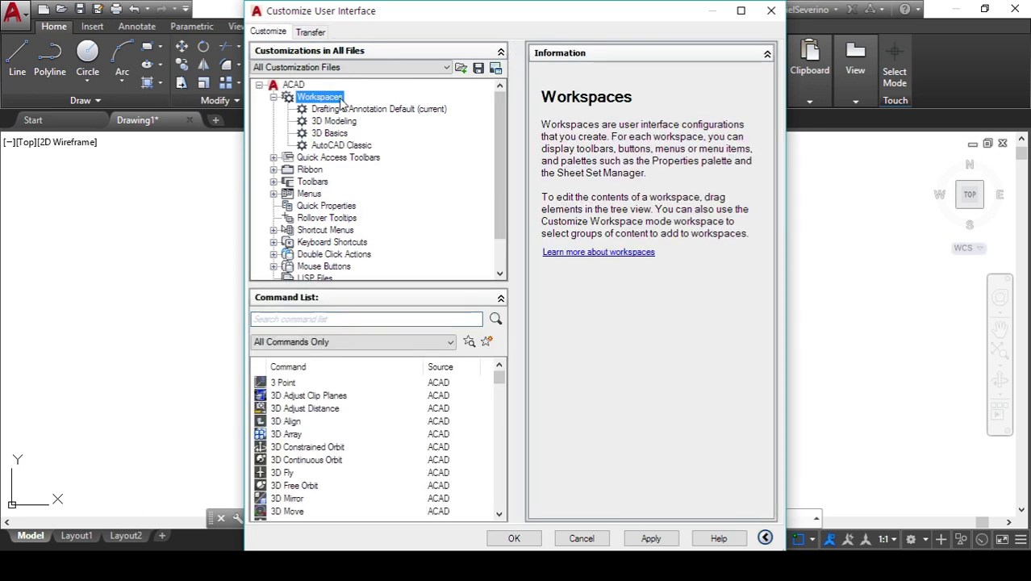
{"action": "right_click", "coordinate": [342, 103]}
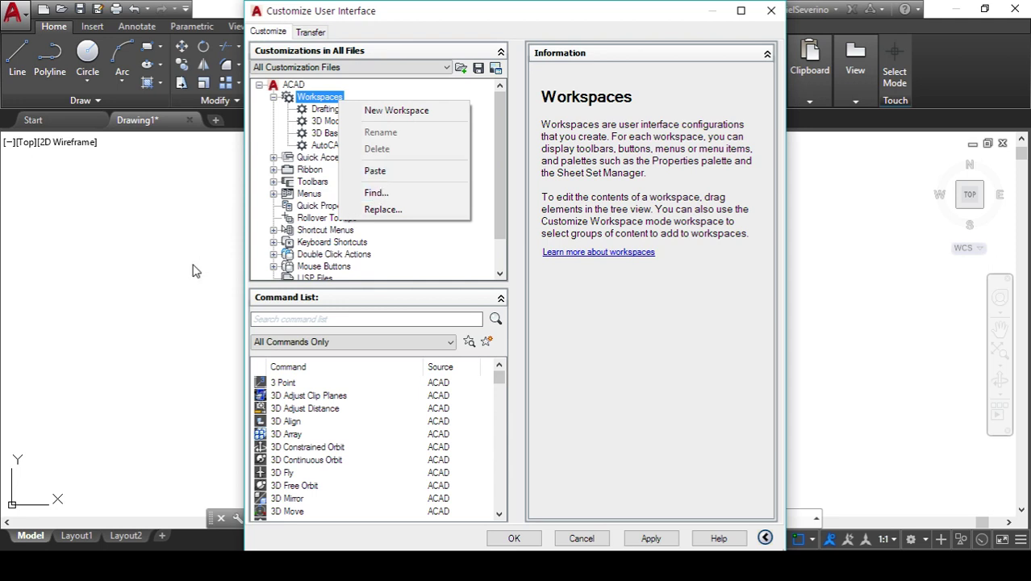
{"action": "left_click", "coordinate": [367, 566]}
- Return to the channel's video list and replace the 'teclado' search with 'classic'
{"action": "left_click", "coordinate": [365, 544]}
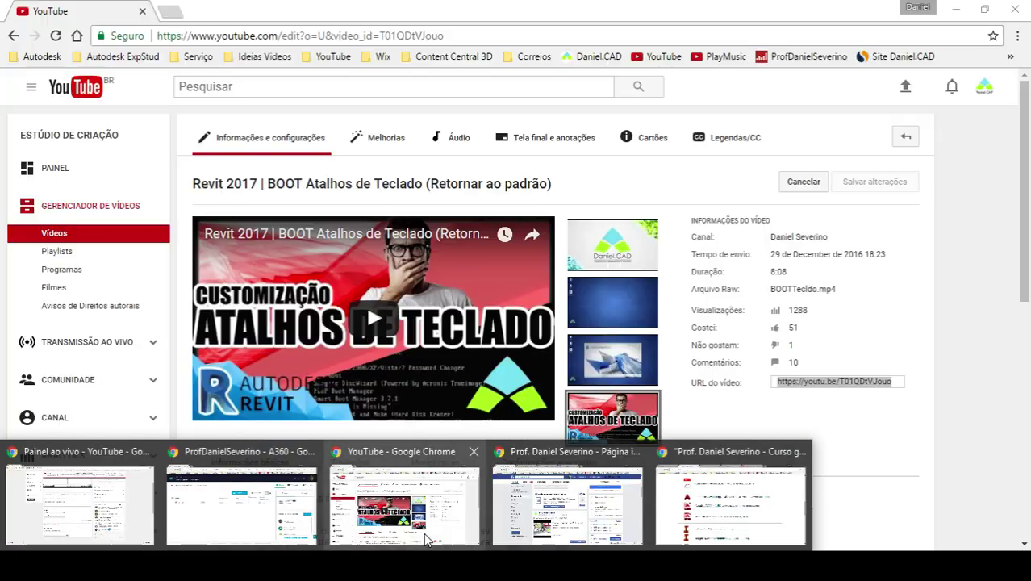
{"action": "left_click", "coordinate": [14, 37]}
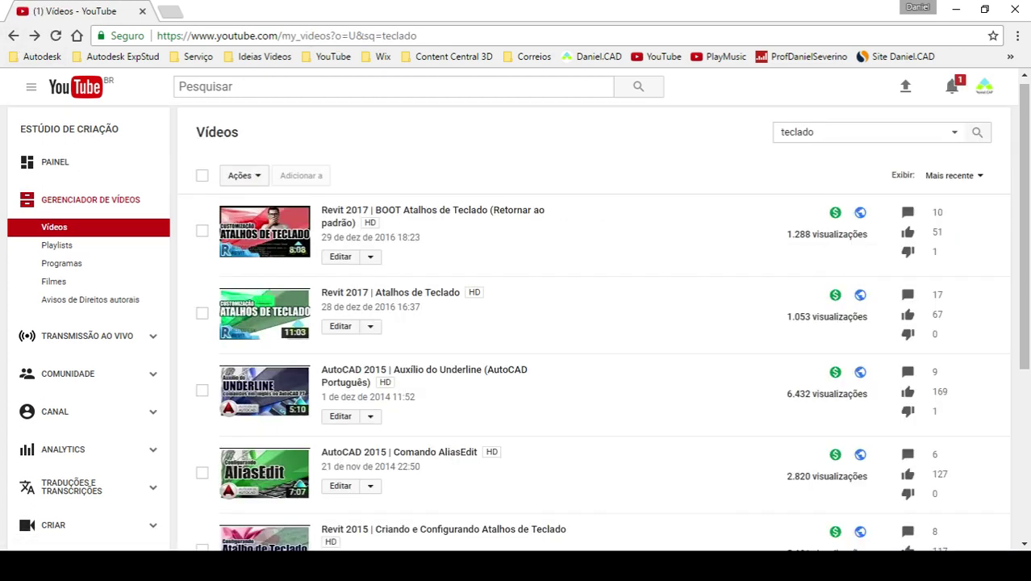
{"action": "left_click_drag", "start_coordinate": [822, 134], "coordinate": [746, 139]}
{"action": "type", "text": "classic"}
{"action": "key", "text": "Return"}
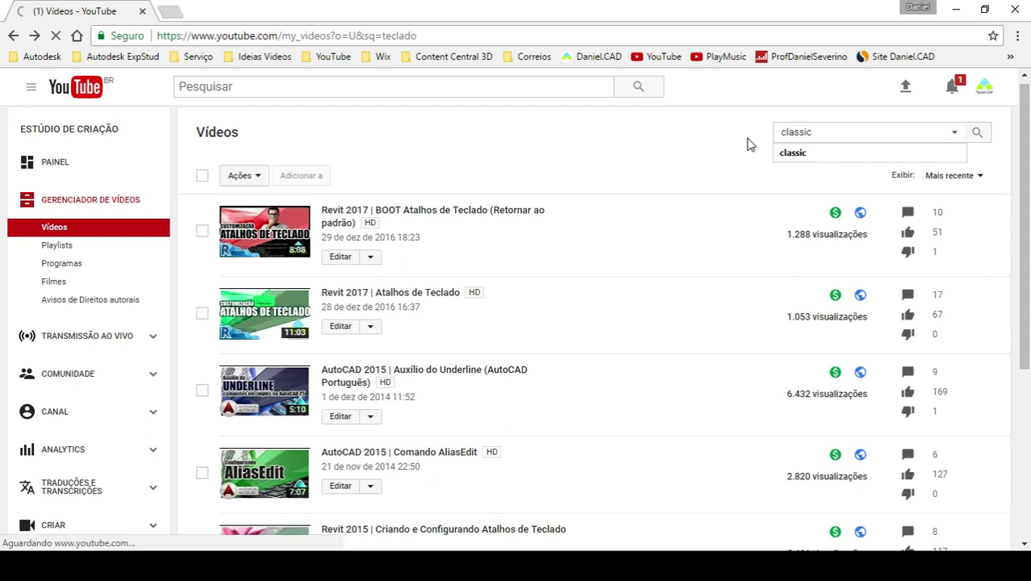
{"action": "left_click", "coordinate": [826, 153]}
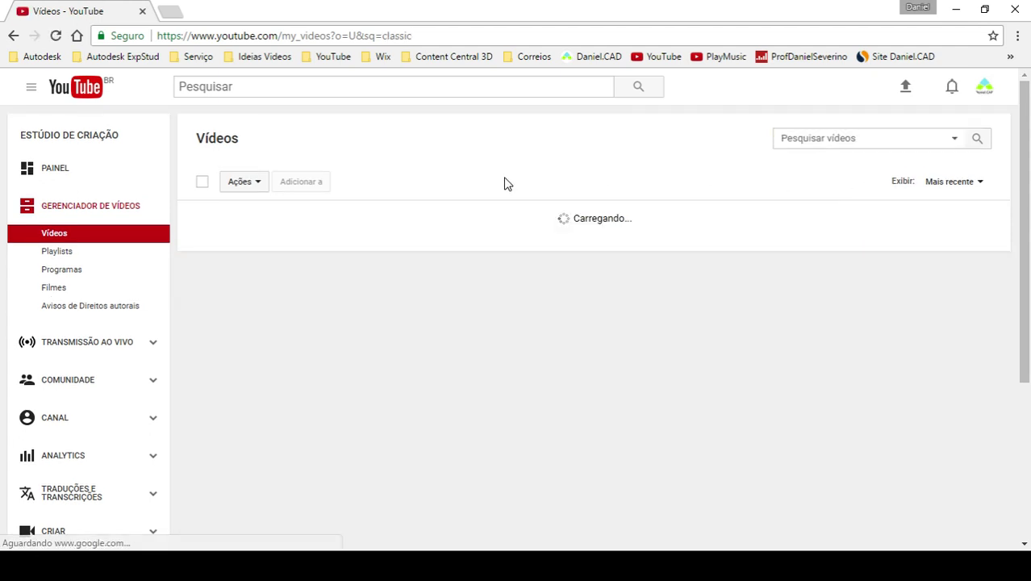
- Open the Workspace Classic video's edit page and copy its video link
{"action": "left_click", "coordinate": [337, 411]}
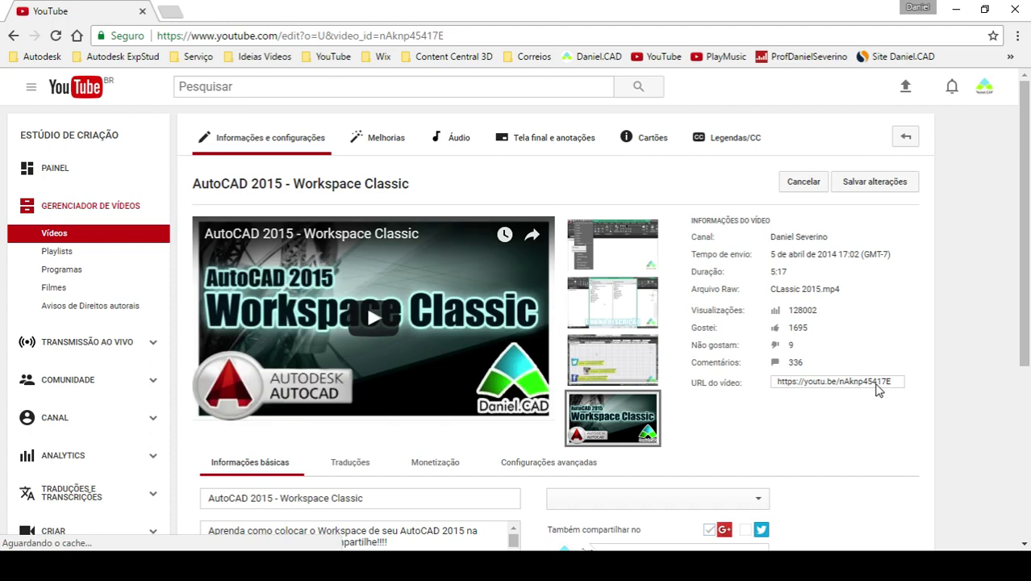
{"action": "left_click", "coordinate": [876, 385]}
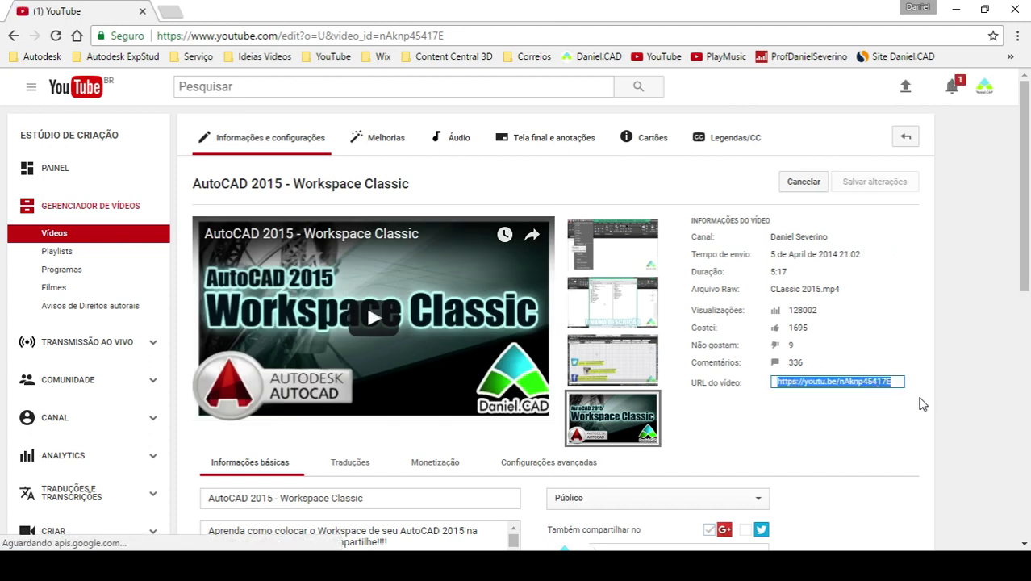
{"action": "key", "text": "alt+Tab"}
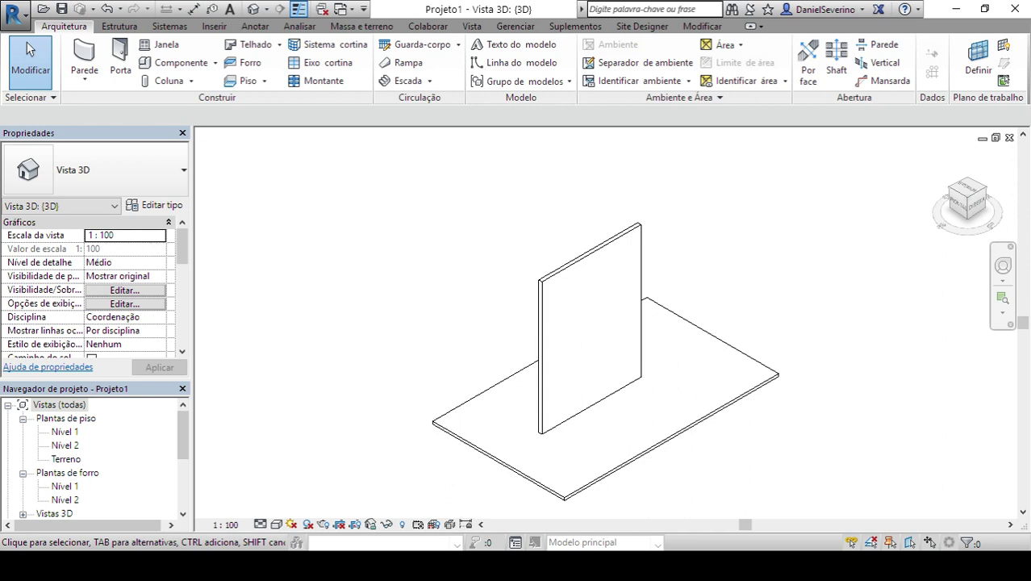
- Pan the 3D view slightly and open the Renderização dialog for the wall and floor
{"action": "middle_click_drag", "start_coordinate": [683, 368], "coordinate": [674, 350]}
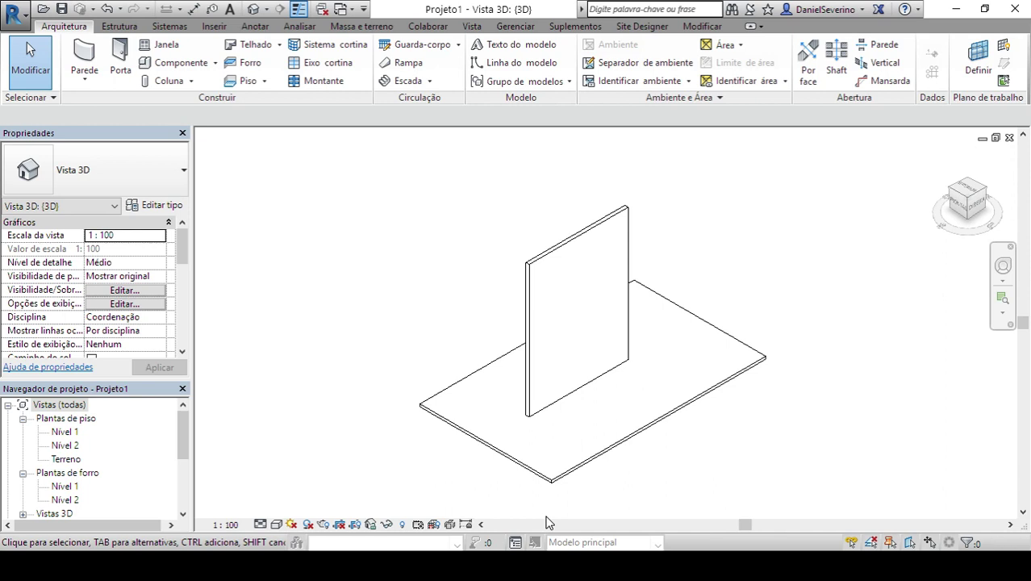
{"action": "left_click", "coordinate": [326, 524]}
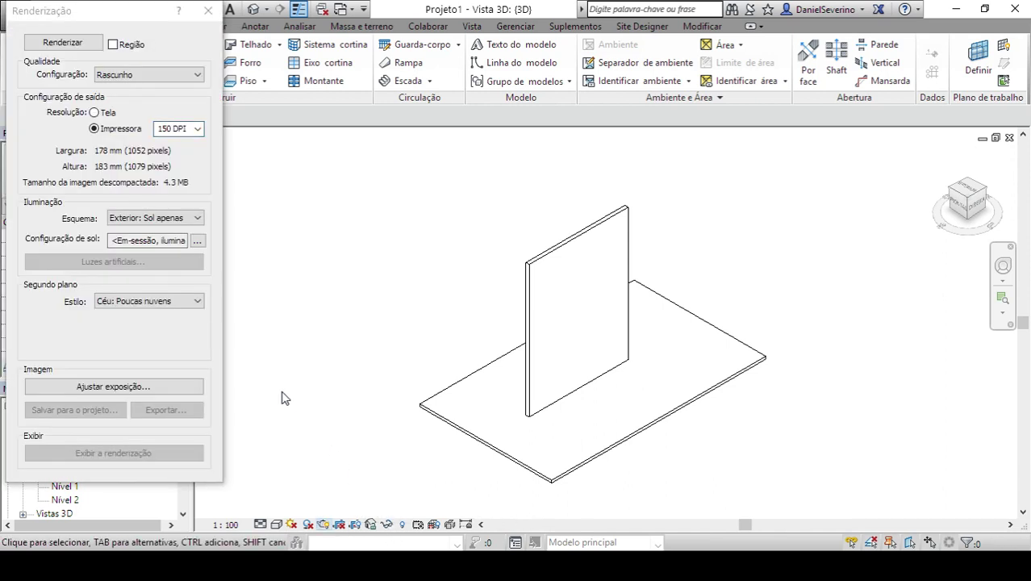
- Browse the Segundo plano Estilo list, leave Céu: Poucas nuvens selected, and close Renderização
{"action": "left_click", "coordinate": [179, 300]}
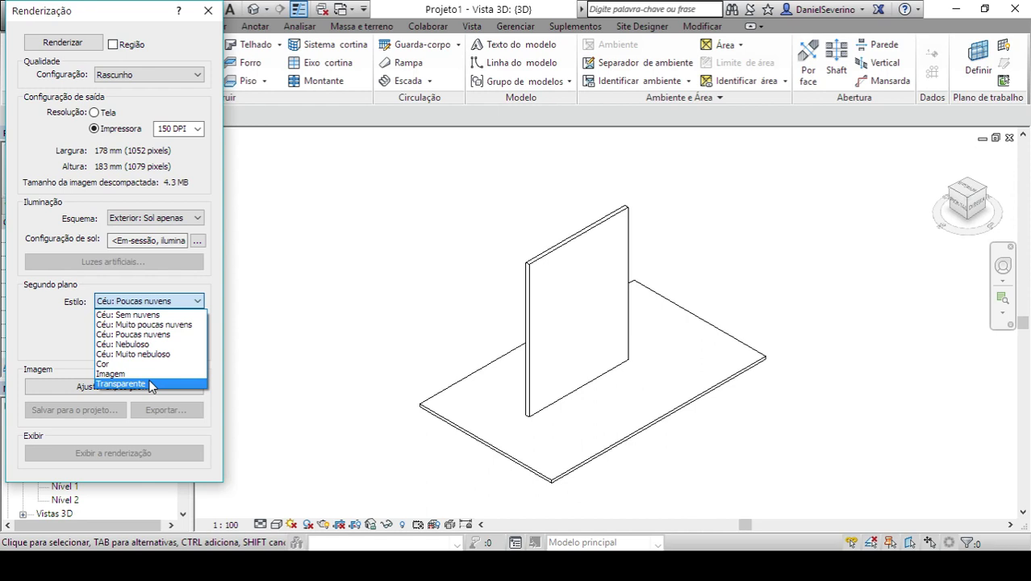
{"action": "left_click", "coordinate": [250, 376]}
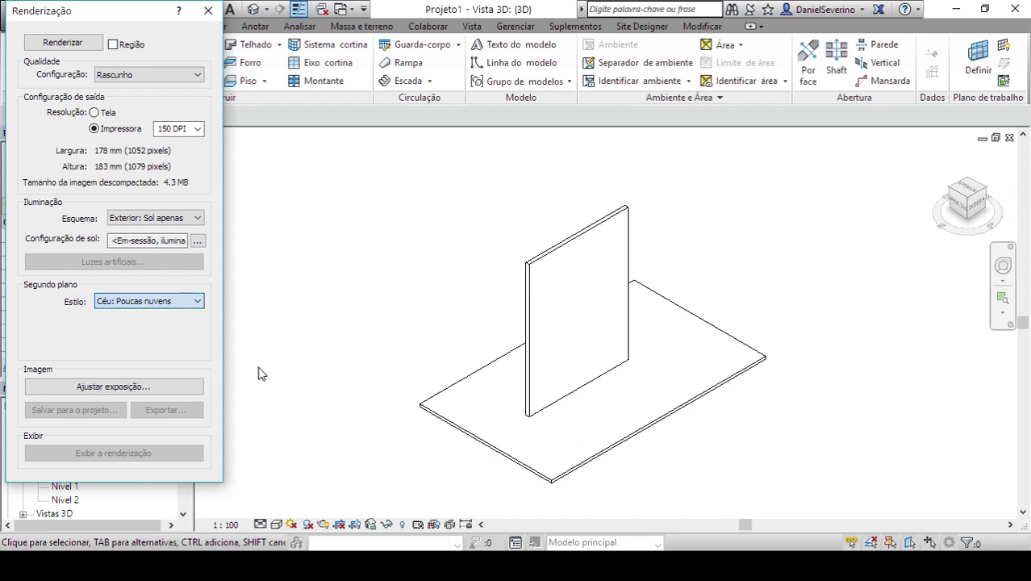
{"action": "left_click", "coordinate": [262, 370]}
{"action": "left_click", "coordinate": [207, 9]}
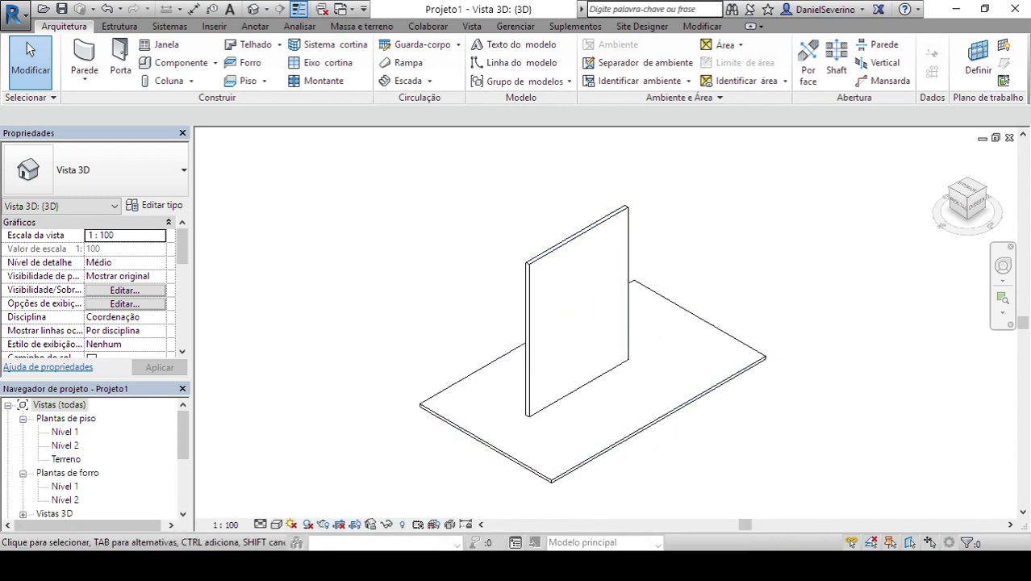
{"action": "mouse_move", "coordinate": [225, 568]}
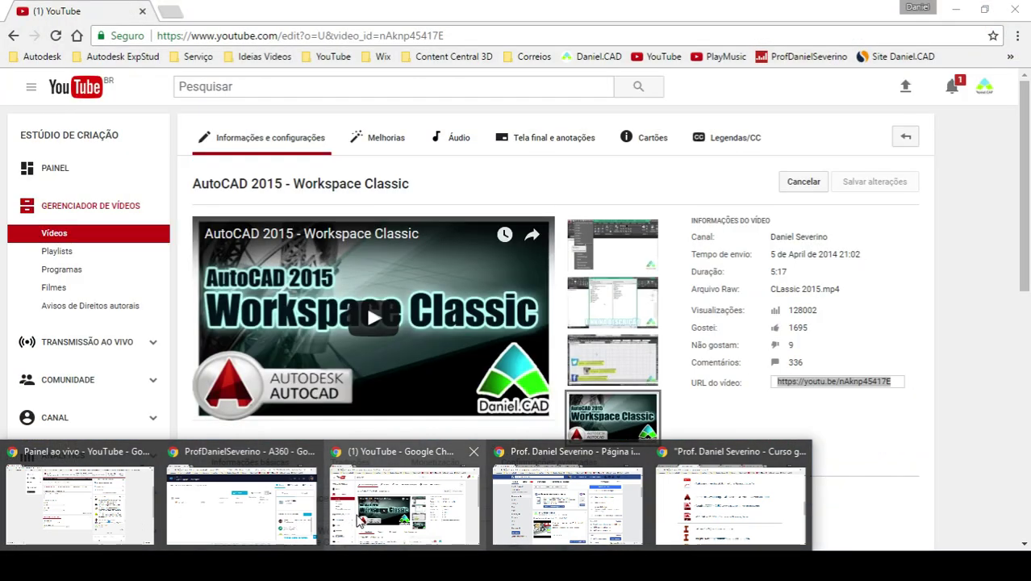
- Search the channel's Vídeos for 'fx', then clear the term and go back to all 587 videos
{"action": "left_click", "coordinate": [361, 520]}
{"action": "left_click", "coordinate": [128, 212]}
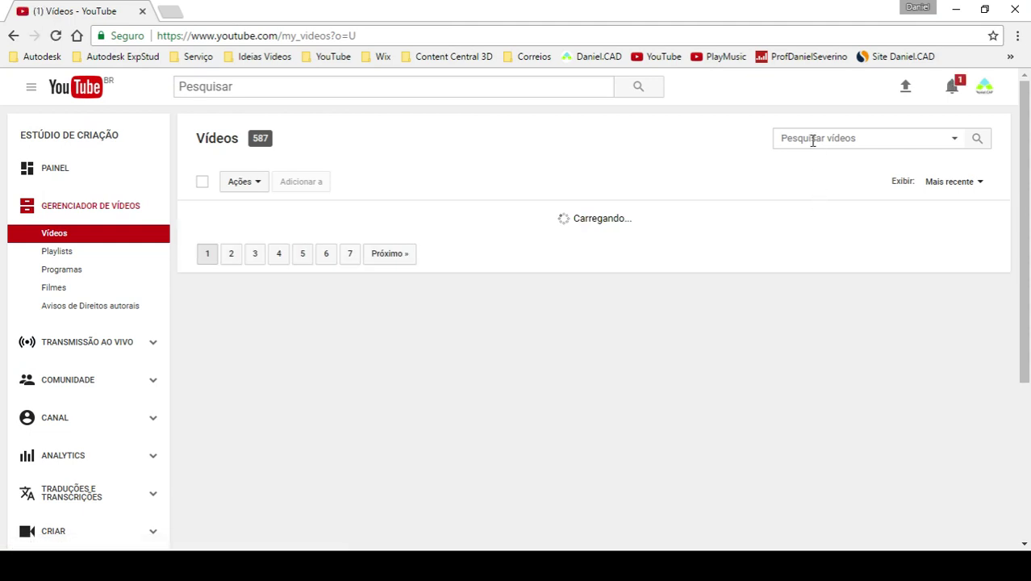
{"action": "left_click", "coordinate": [812, 141]}
{"action": "type", "text": "fx"}
{"action": "key", "text": "Return"}
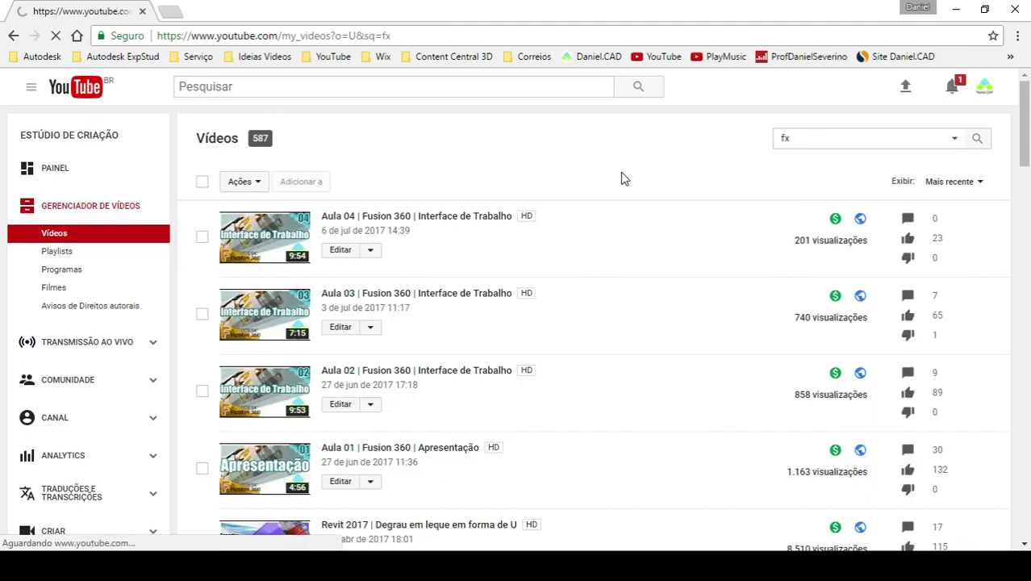
{"action": "left_click_drag", "start_coordinate": [835, 138], "coordinate": [725, 150]}
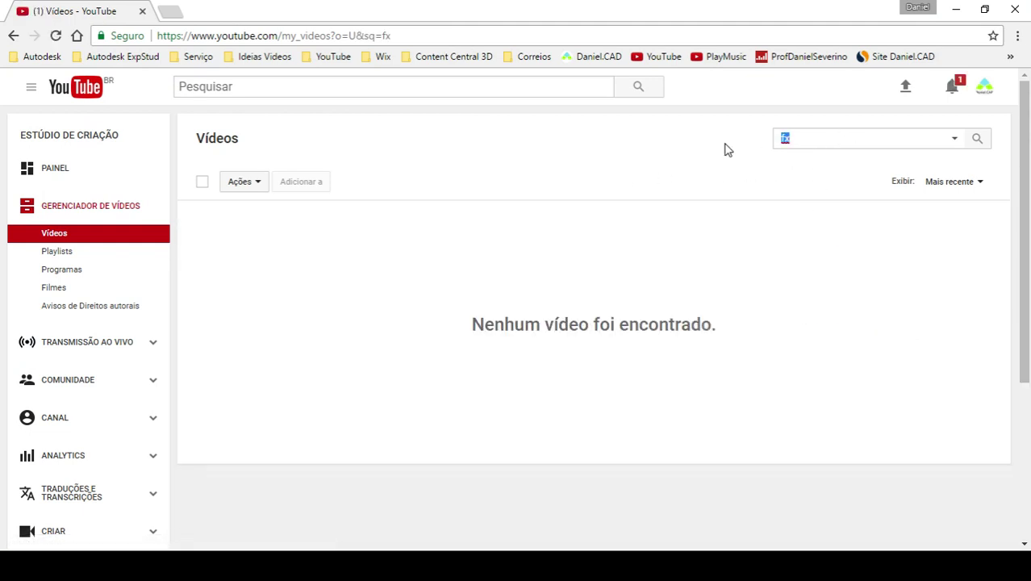
{"action": "key", "text": "BackSpace"}
{"action": "left_click", "coordinate": [13, 35]}
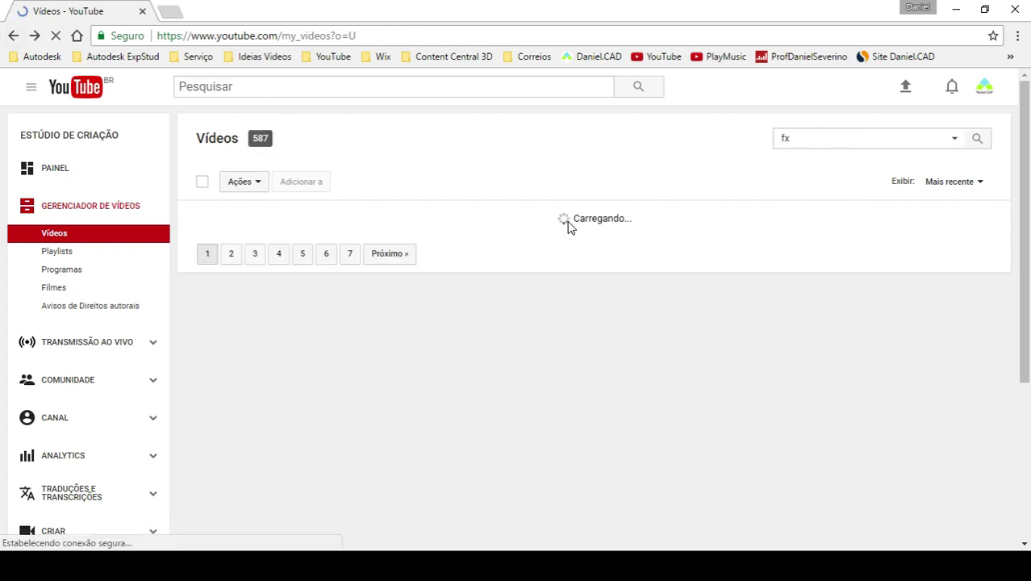
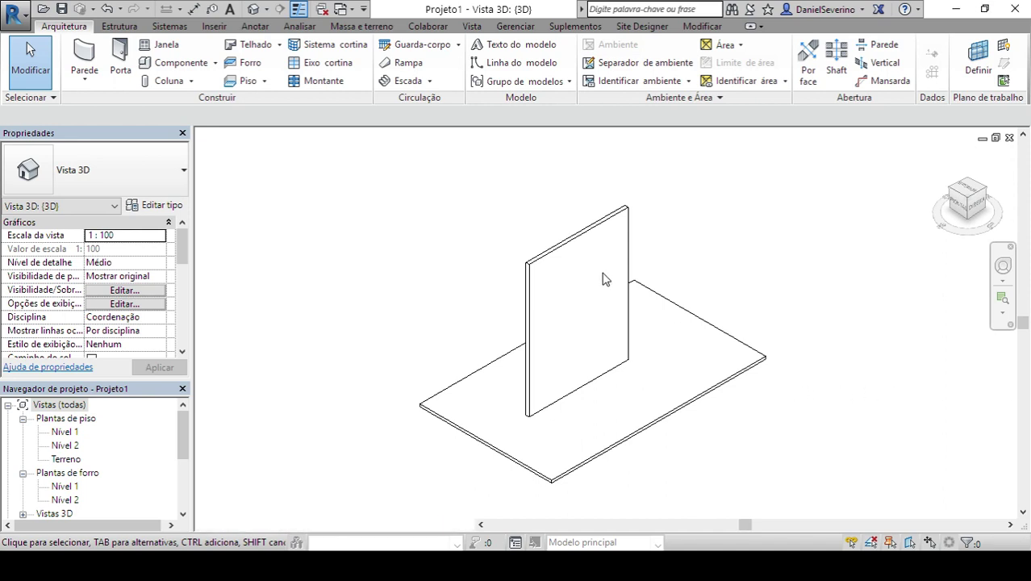
- Select the wall together with the floor slab, then clear the selection
{"action": "left_click", "coordinate": [632, 276]}
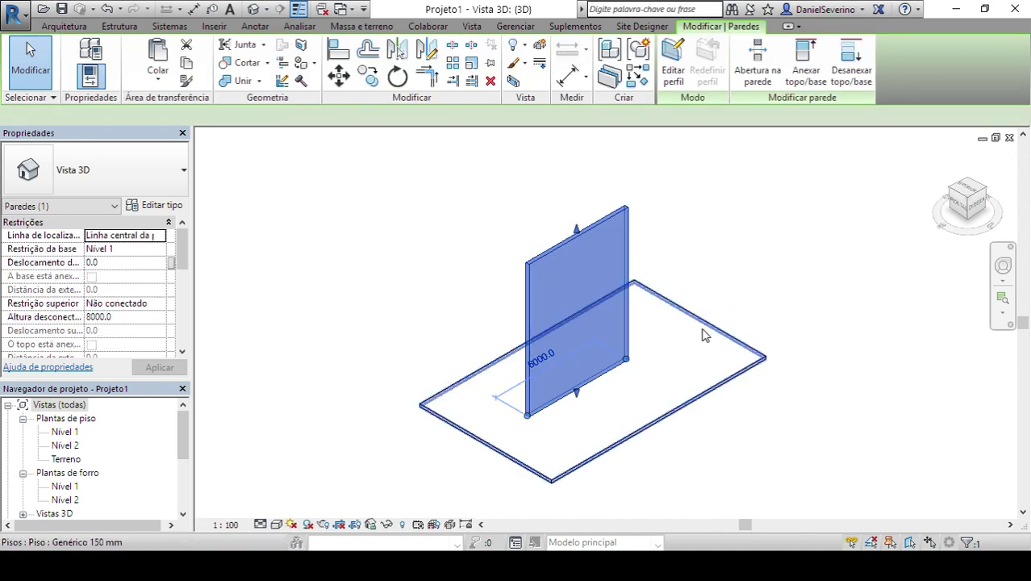
{"action": "left_click", "coordinate": [702, 334], "text": "ctrl"}
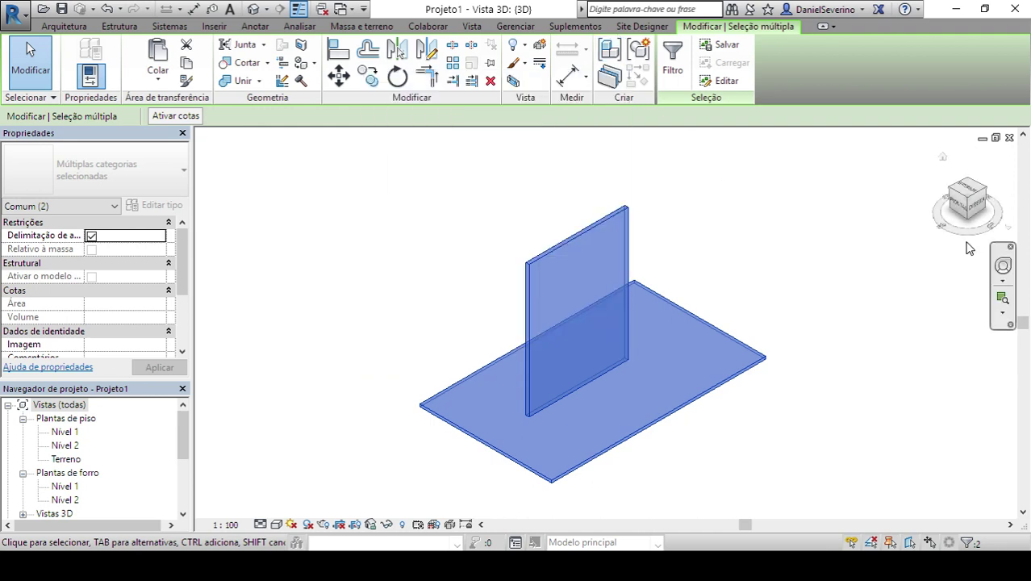
{"action": "left_click", "coordinate": [851, 346]}
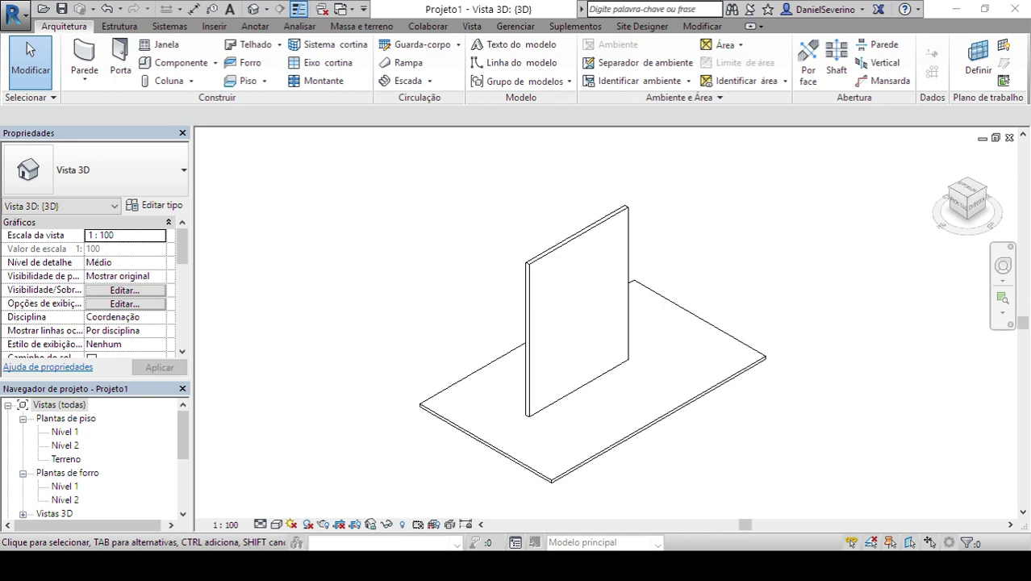
- Paste a note into Notepad and return to the Revit model
{"action": "left_click", "coordinate": [730, 495]}
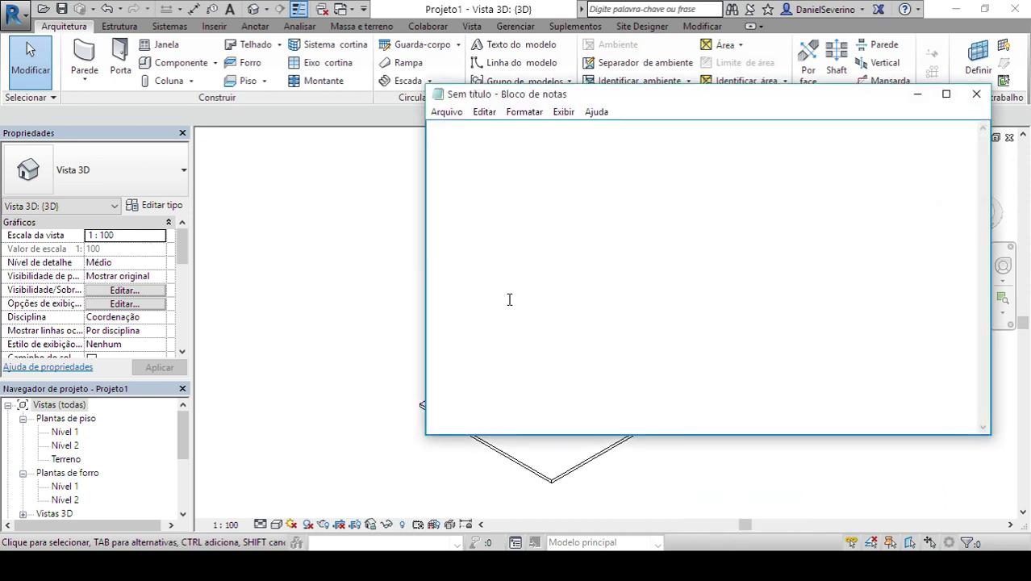
{"action": "key", "text": "ctrl+v"}
{"action": "left_click", "coordinate": [917, 95]}
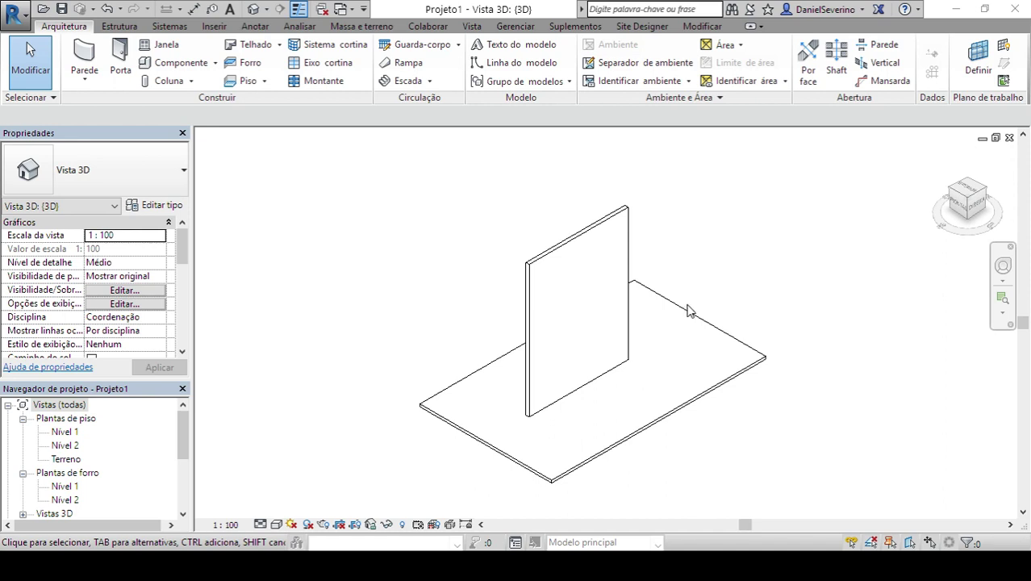
- Open the Terreno plan and create a four-corner rectangular toposurface around the slab
{"action": "left_click", "coordinate": [77, 460]}
{"action": "double_click", "coordinate": [77, 461]}
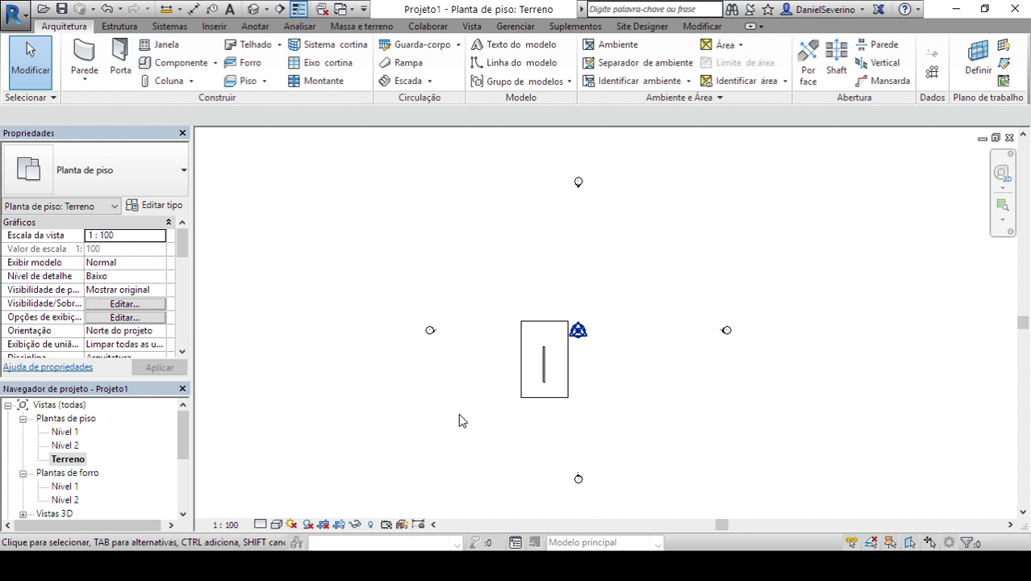
{"action": "left_click", "coordinate": [362, 25]}
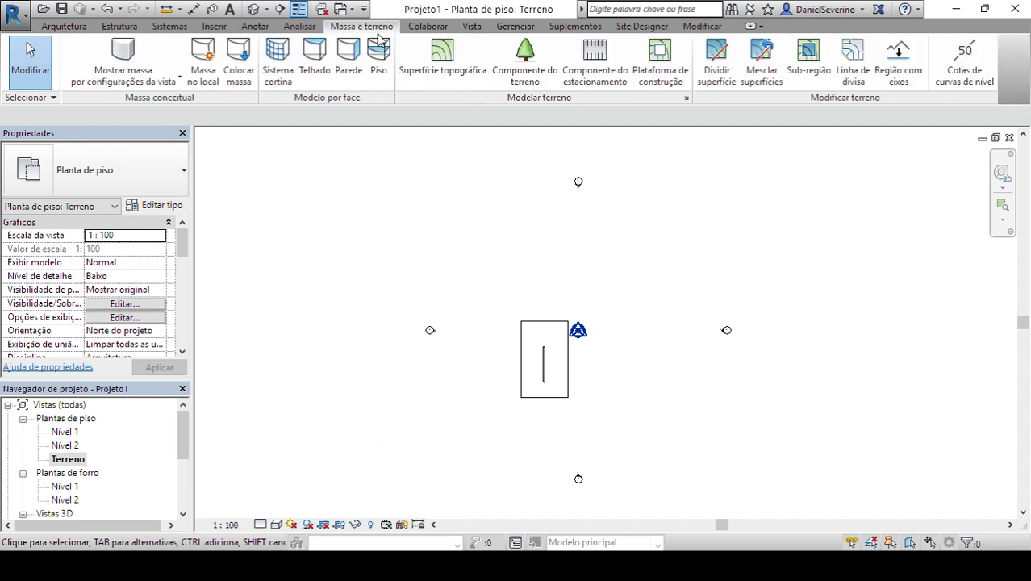
{"action": "key", "text": "t"}
{"action": "key", "text": "s"}
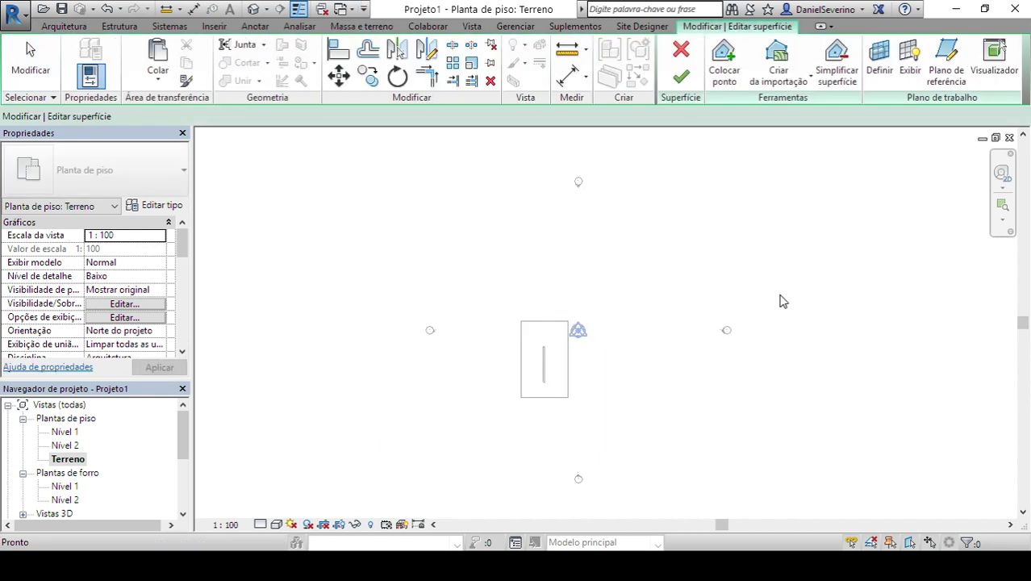
{"action": "left_click", "coordinate": [491, 287]}
{"action": "left_click", "coordinate": [613, 288]}
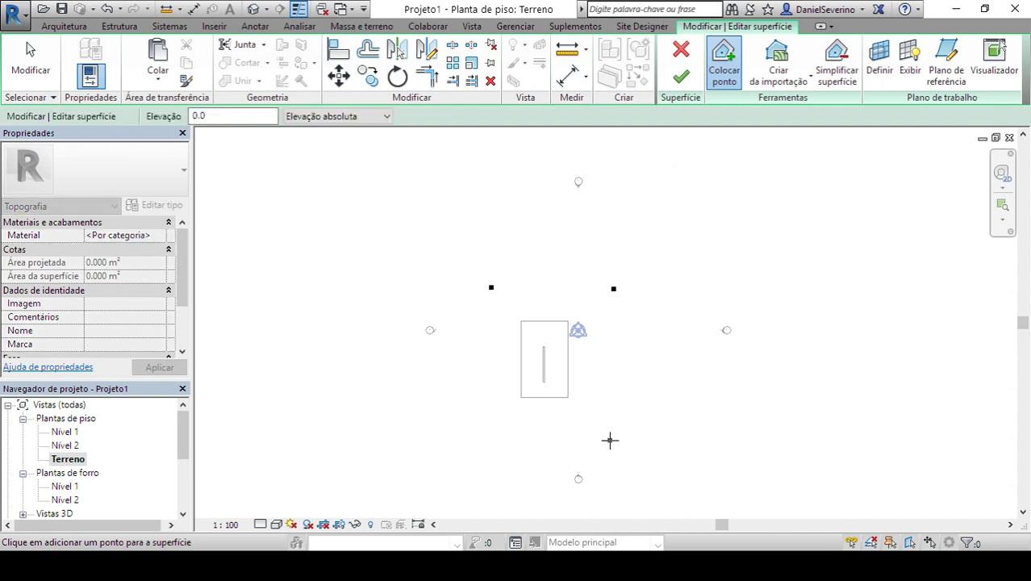
{"action": "left_click", "coordinate": [610, 440]}
{"action": "left_click", "coordinate": [494, 442]}
{"action": "left_click", "coordinate": [681, 77]}
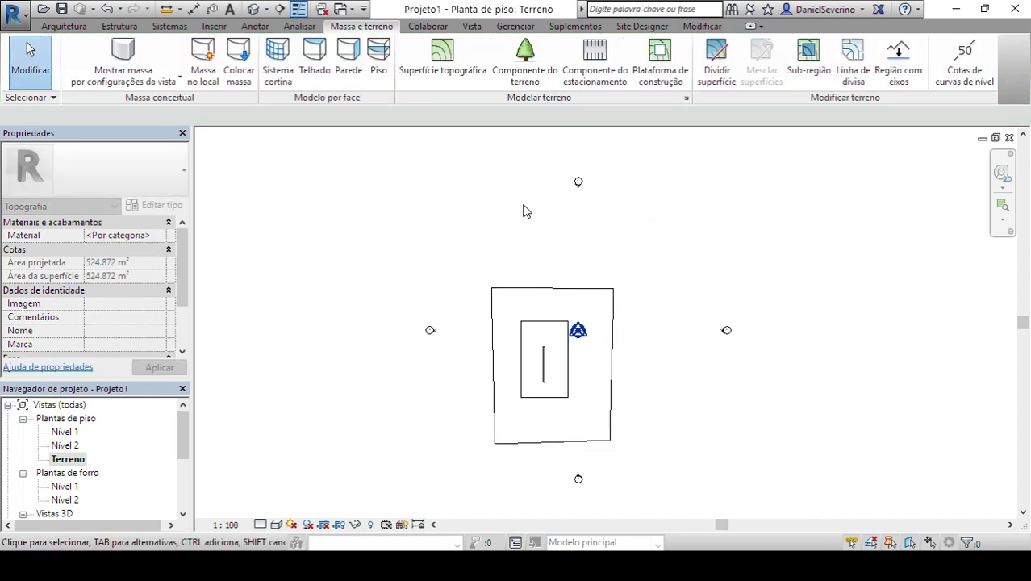
- Draw a north–south section (SE) across the wall, from above to below the slab
{"action": "key", "text": "s"}
{"action": "key", "text": "e"}
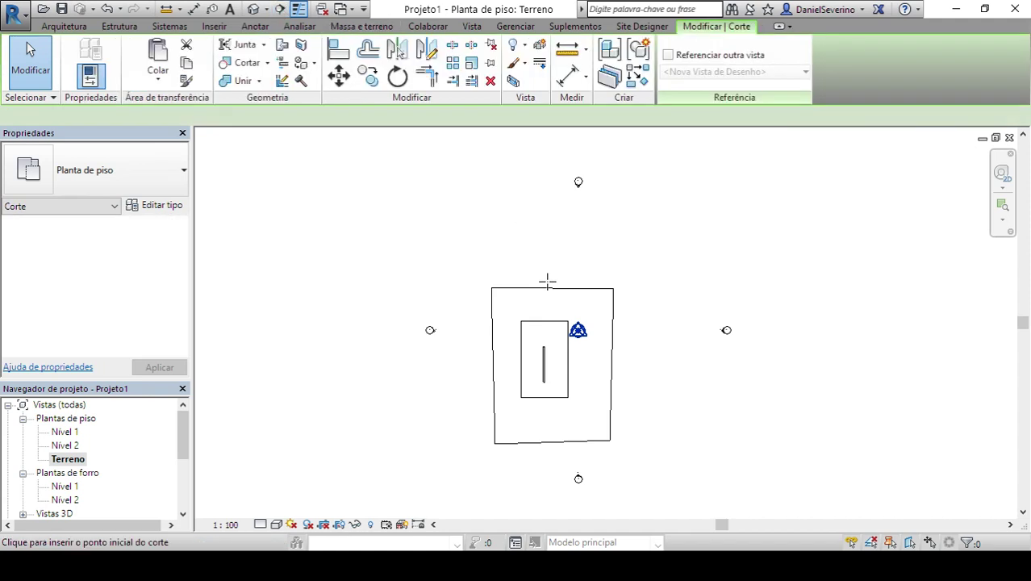
{"action": "left_click", "coordinate": [542, 273]}
{"action": "left_click", "coordinate": [545, 471]}
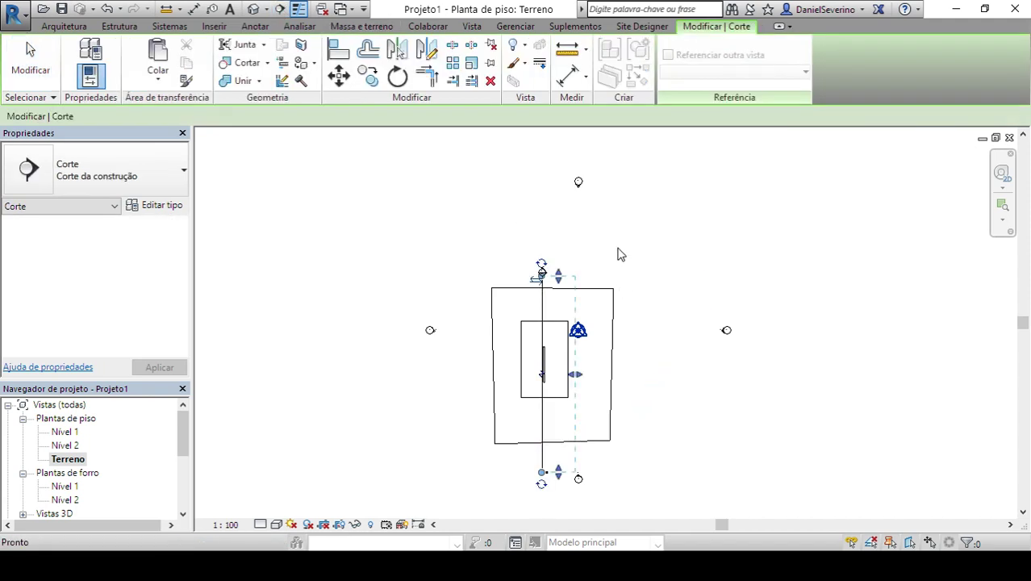
{"action": "key", "text": "Escape"}
{"action": "key", "text": "Escape"}
{"action": "scroll", "coordinate": [516, 284], "scroll_direction": "up", "scroll_amount": 3}
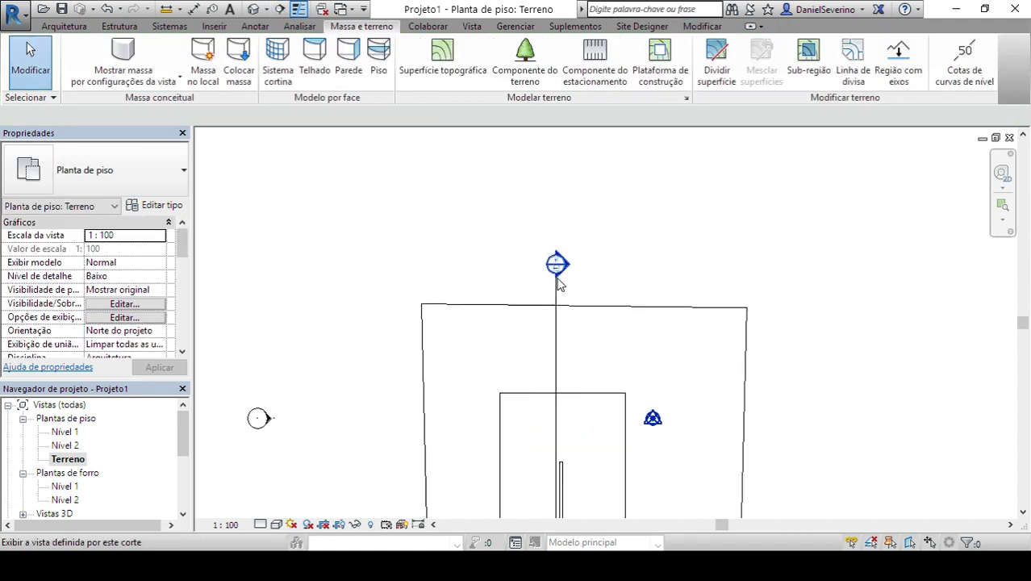
- Open Corte 1 and extend its crop region downward below the terrain
{"action": "double_click", "coordinate": [571, 272]}
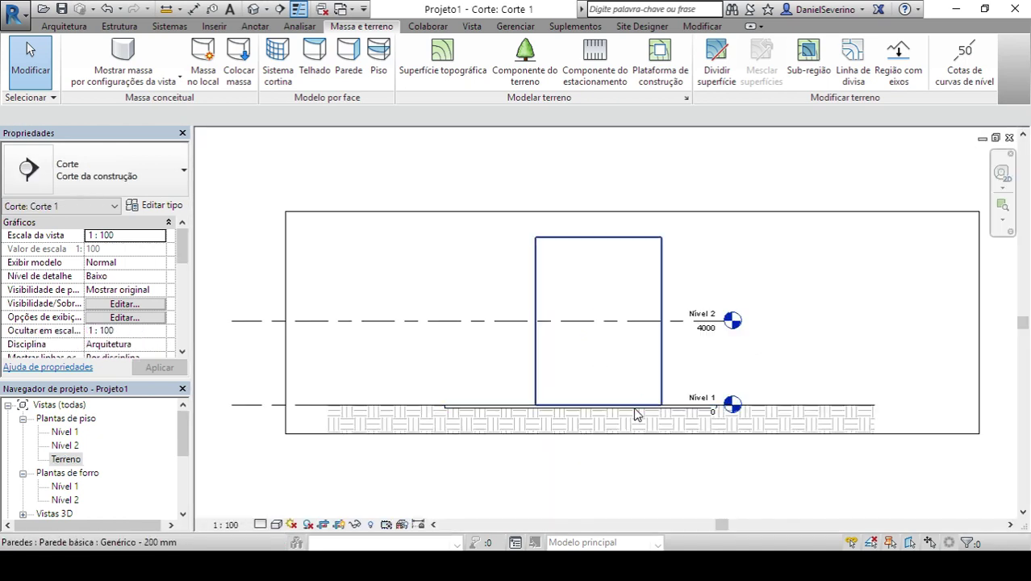
{"action": "left_click", "coordinate": [903, 345]}
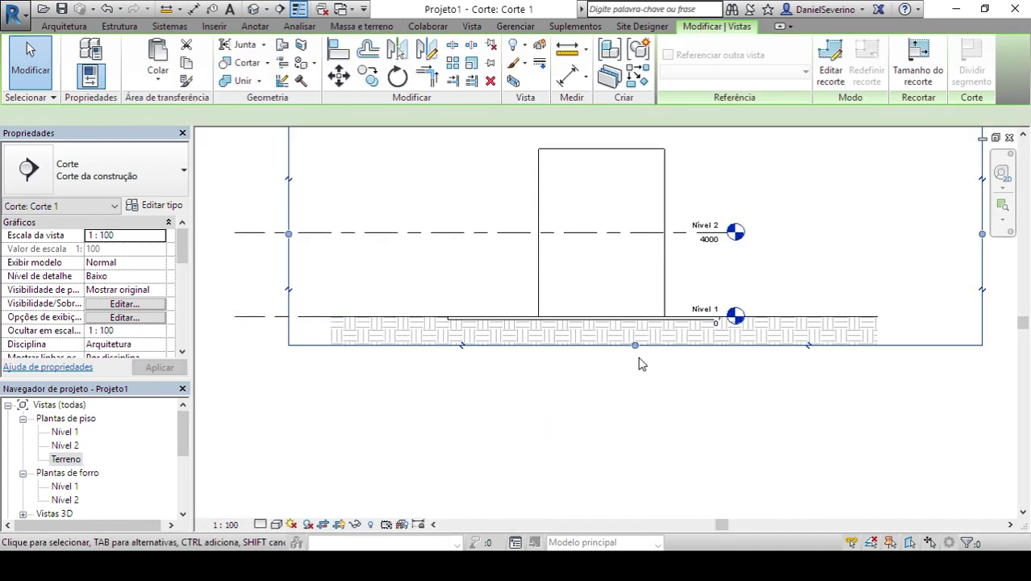
{"action": "left_click_drag", "start_coordinate": [634, 343], "coordinate": [635, 454]}
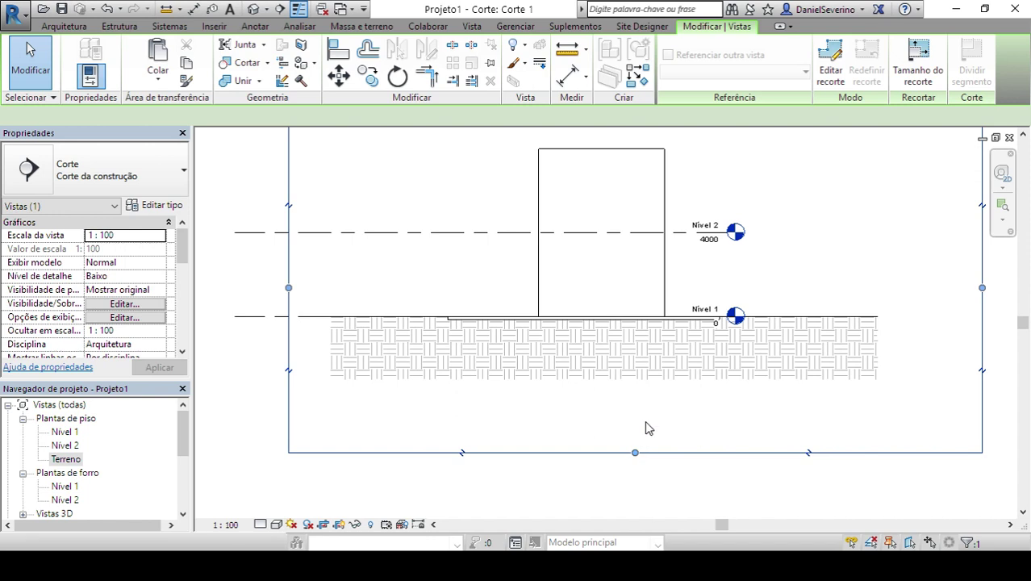
{"action": "left_click", "coordinate": [617, 370]}
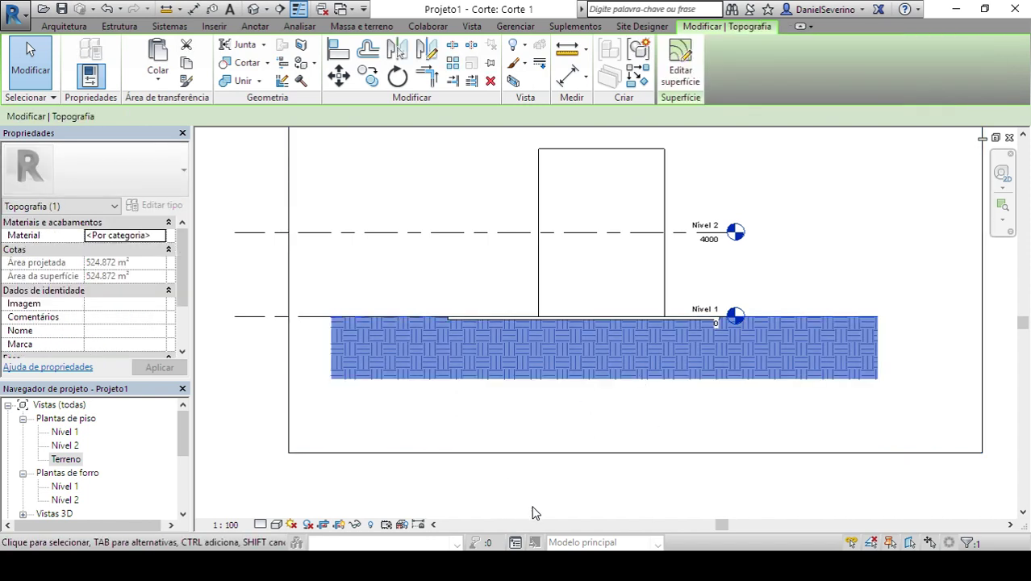
{"action": "left_click", "coordinate": [506, 508]}
{"action": "left_click", "coordinate": [602, 452]}
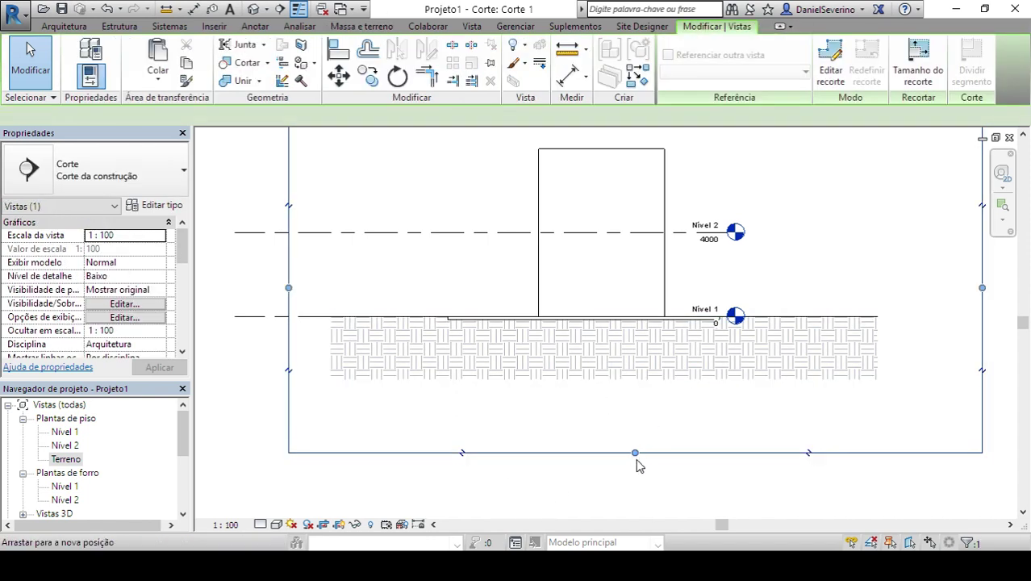
{"action": "left_click_drag", "start_coordinate": [635, 453], "coordinate": [637, 477]}
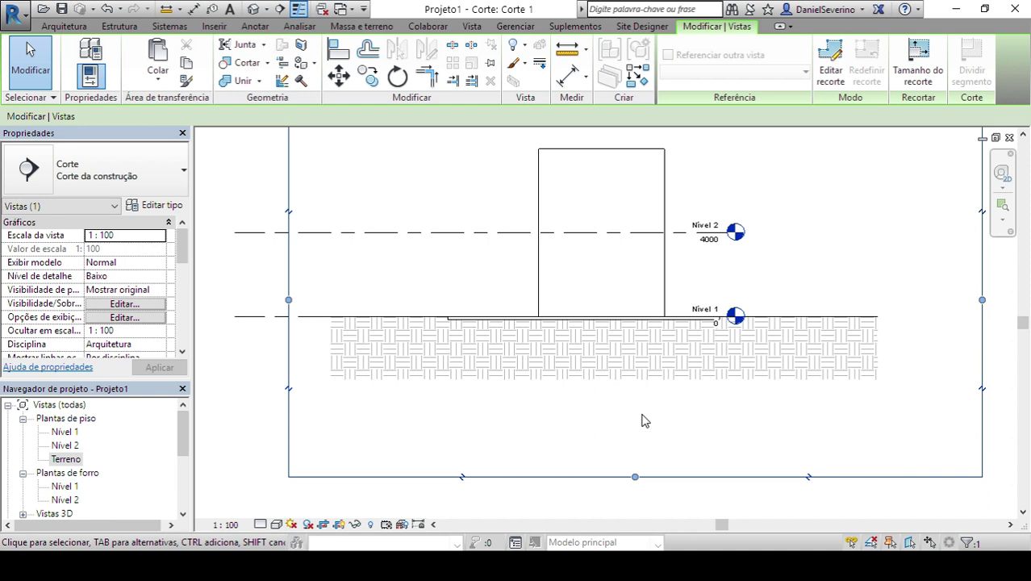
- Inspect the terrain's properties, then open Graphic Display Options for the section's crop boundary
{"action": "left_click", "coordinate": [575, 352]}
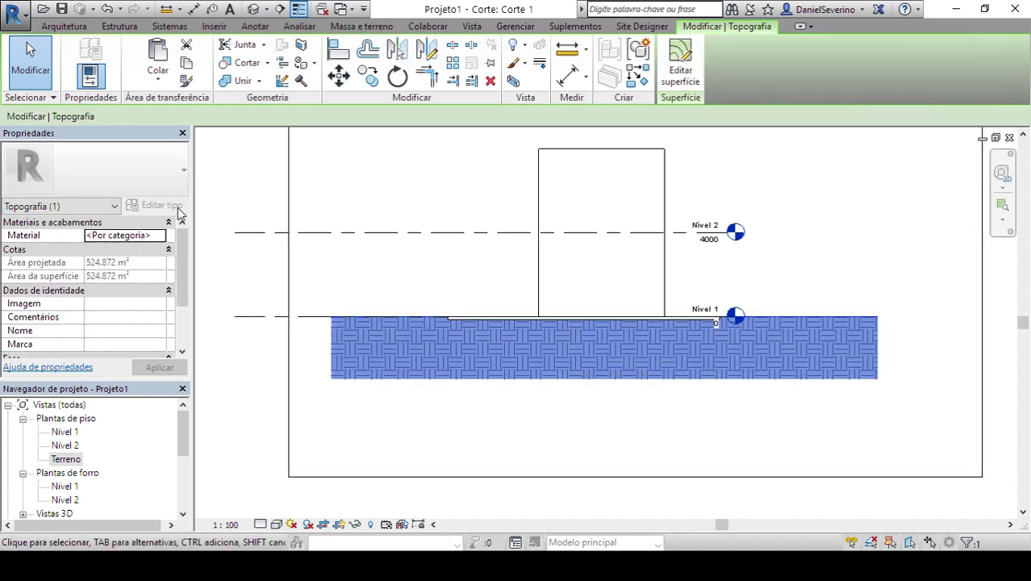
{"action": "scroll", "coordinate": [184, 274], "scroll_direction": "down", "scroll_amount": 2}
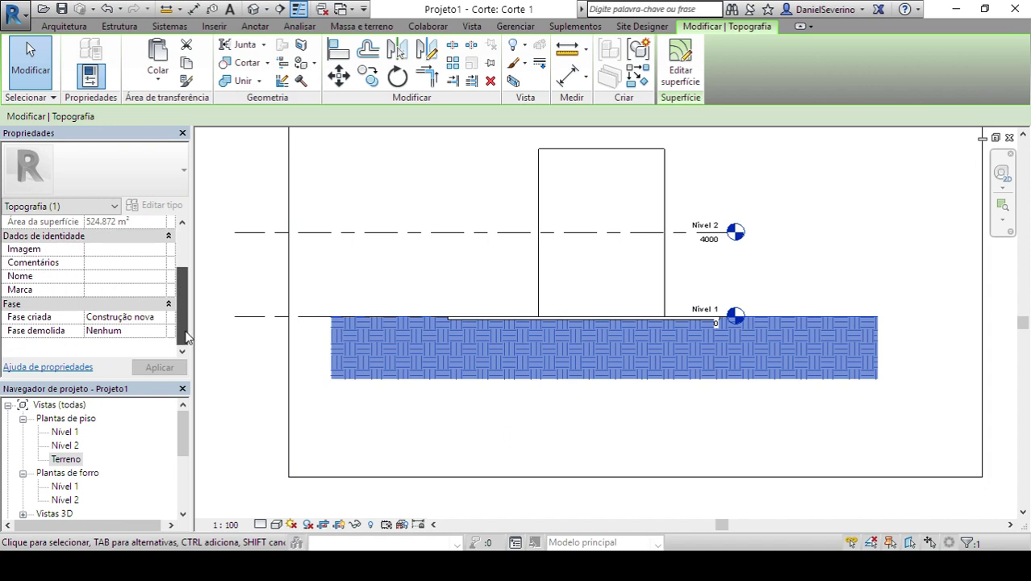
{"action": "scroll", "coordinate": [184, 337], "scroll_direction": "up", "scroll_amount": 2}
{"action": "left_click", "coordinate": [236, 220]}
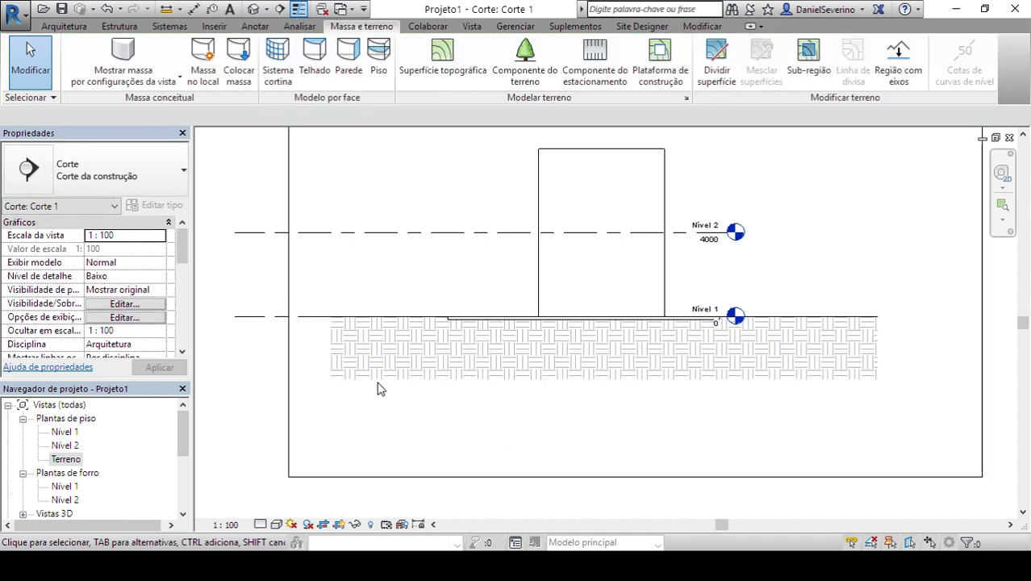
{"action": "left_click", "coordinate": [289, 279]}
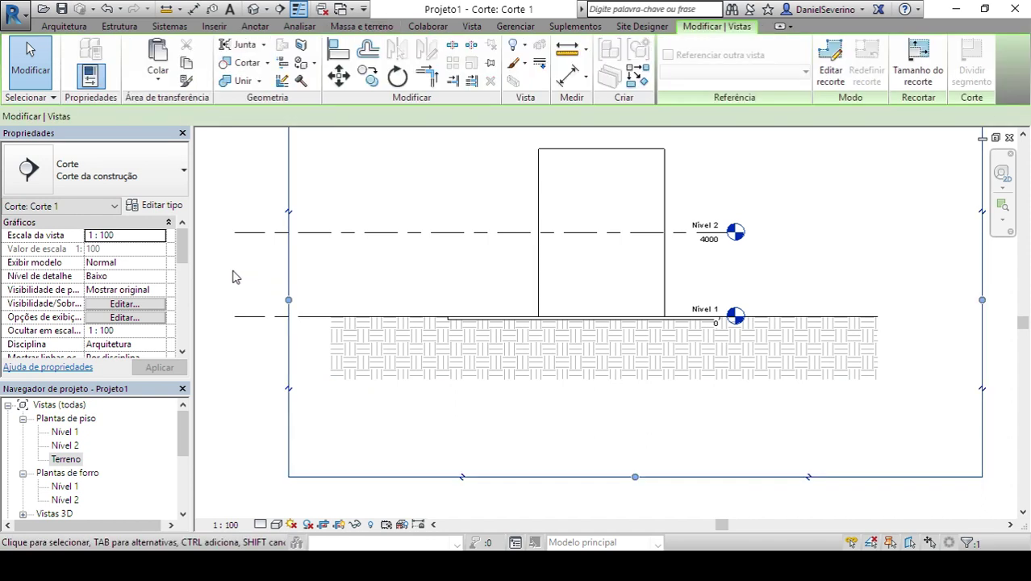
{"action": "left_click", "coordinate": [149, 319]}
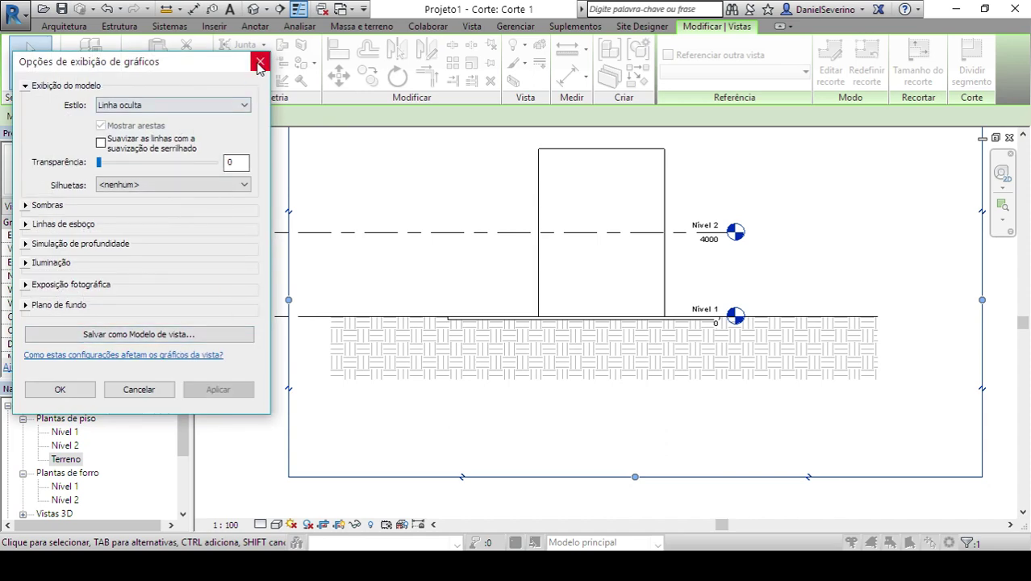
- Close Graphic Display Options and Visibility/Graphics Overrides for Corte 1 unchanged, then select the terrain
{"action": "left_click", "coordinate": [260, 61]}
{"action": "left_click", "coordinate": [124, 304]}
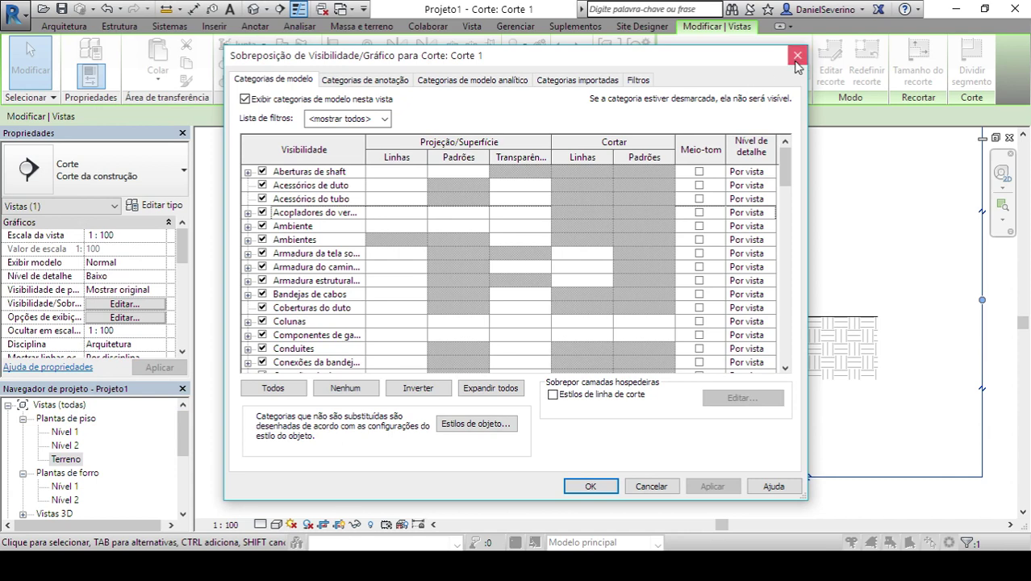
{"action": "left_click", "coordinate": [797, 55]}
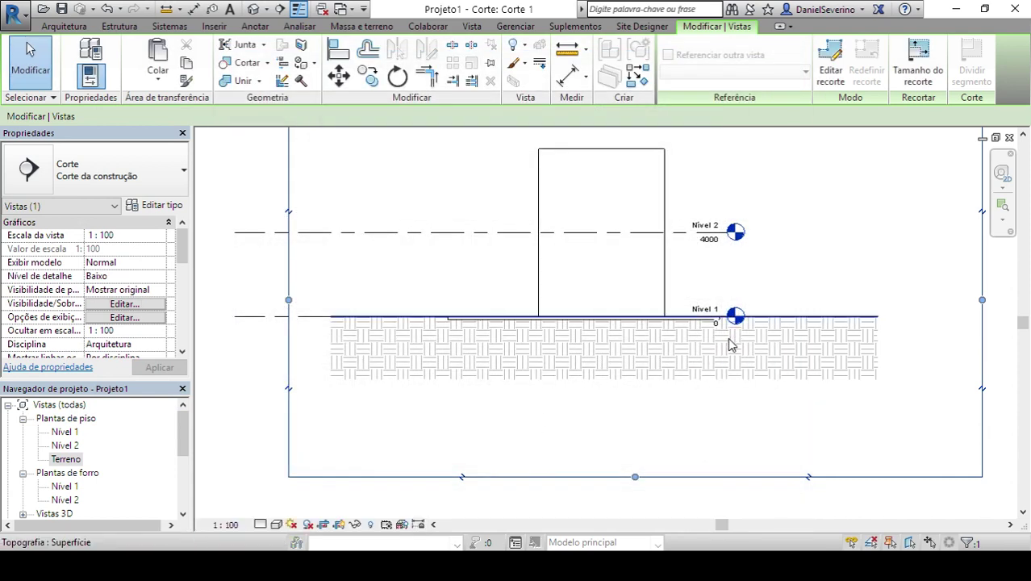
{"action": "left_click", "coordinate": [714, 369]}
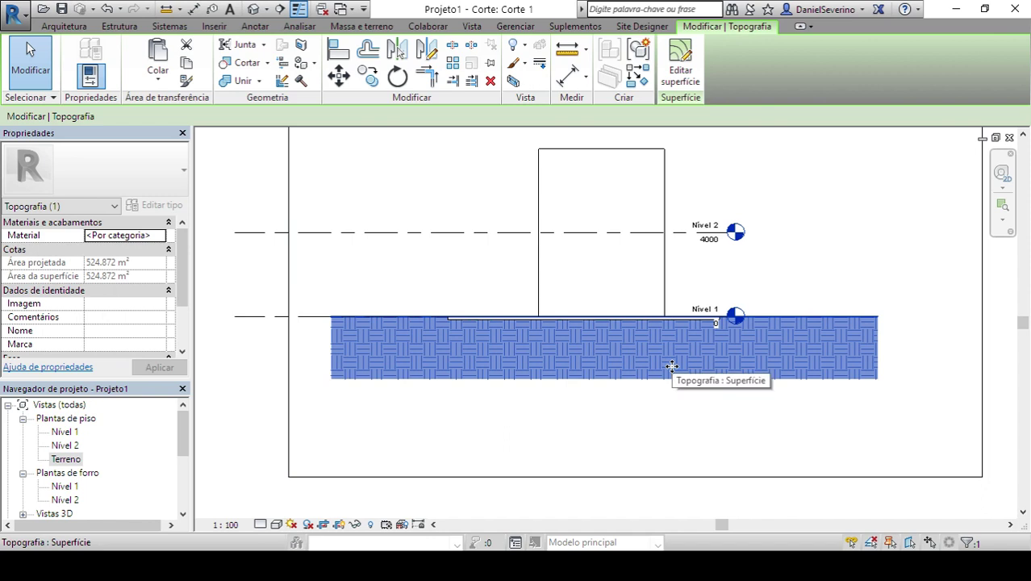
- Enter Editar superfície on the toposurface, then cancel without changes
{"action": "left_click", "coordinate": [680, 64]}
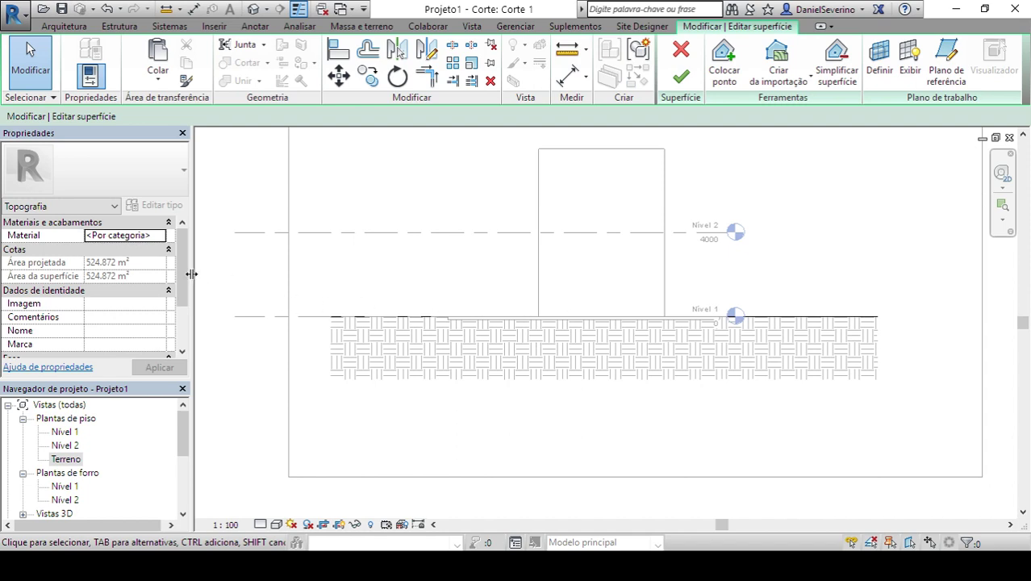
{"action": "left_click_drag", "start_coordinate": [188, 272], "coordinate": [187, 316]}
{"action": "scroll", "coordinate": [183, 351], "scroll_direction": "up", "scroll_amount": 2}
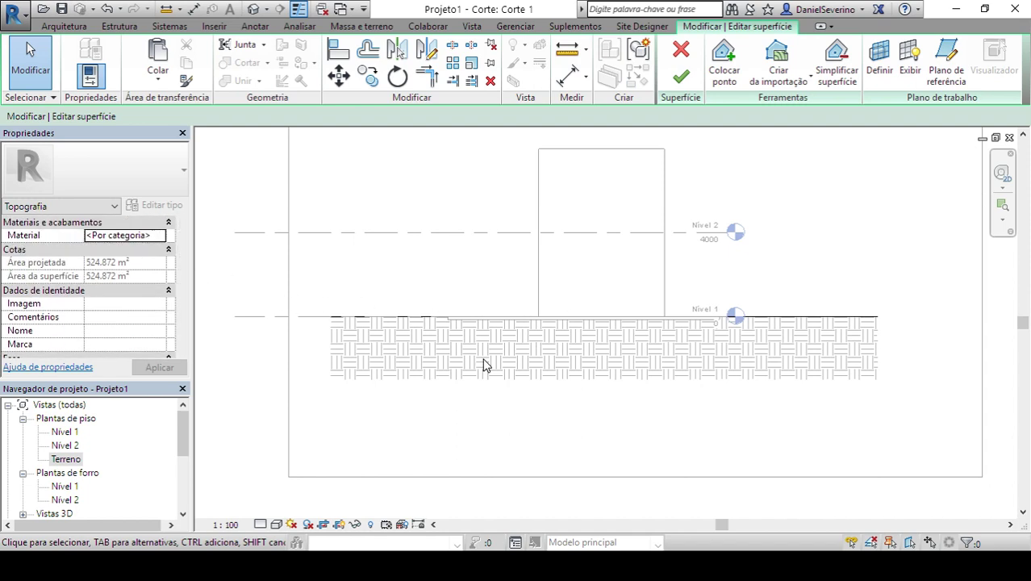
{"action": "left_click", "coordinate": [680, 50]}
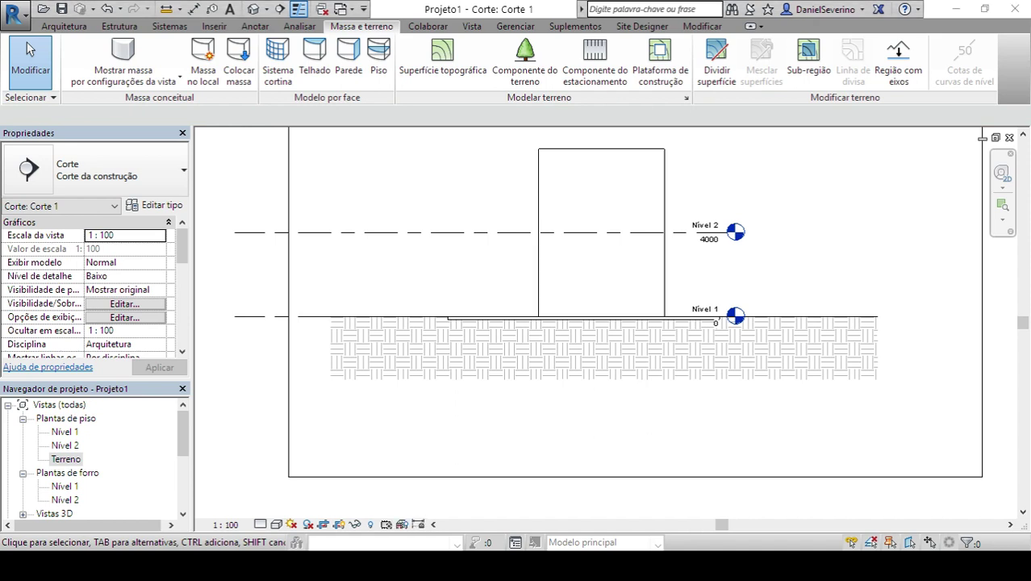
- Paste the viewer's terrain-depth question into Notepad and return to the Revit section
{"action": "key", "text": "alt+Tab"}
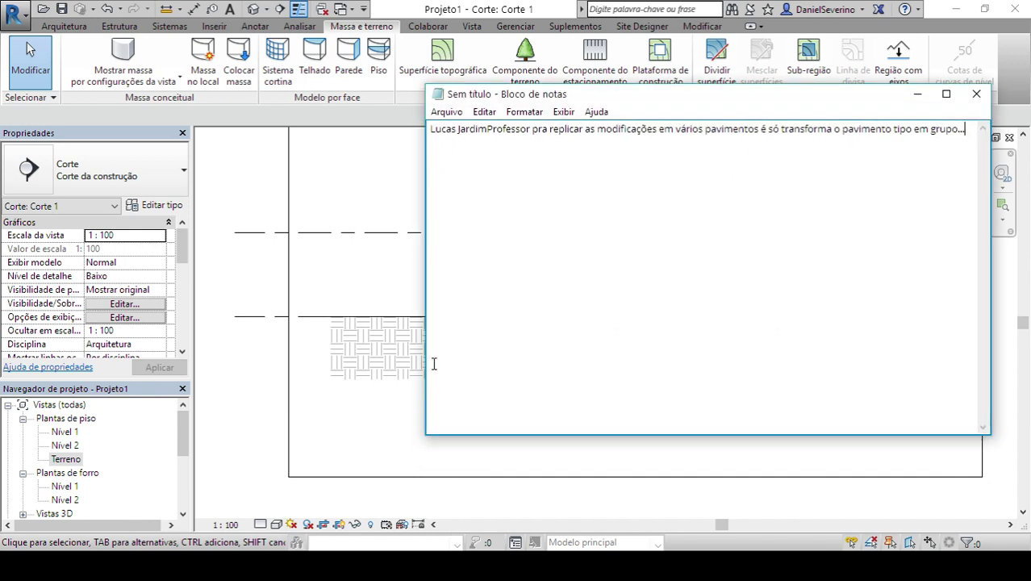
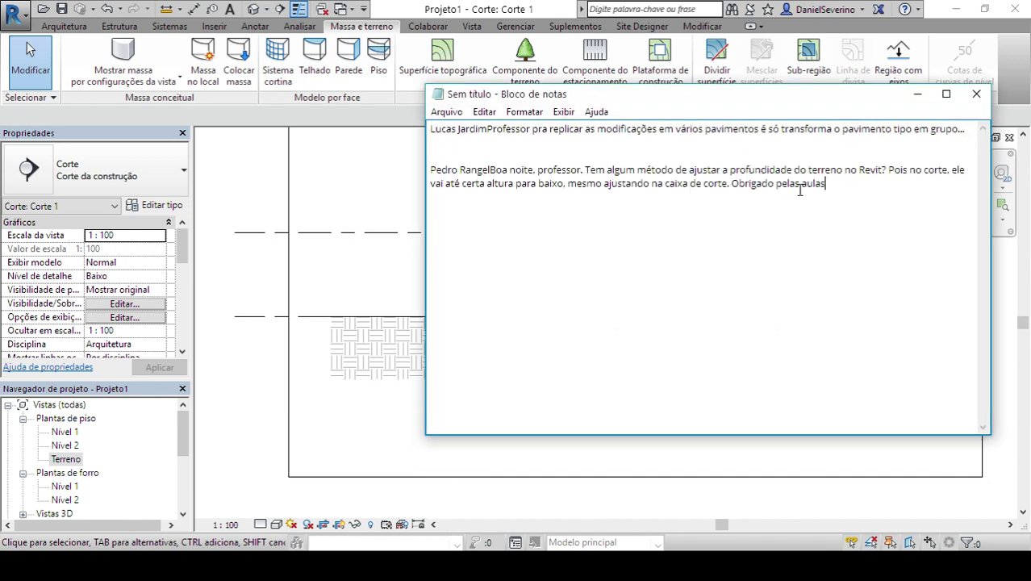
{"action": "left_click", "coordinate": [275, 294]}
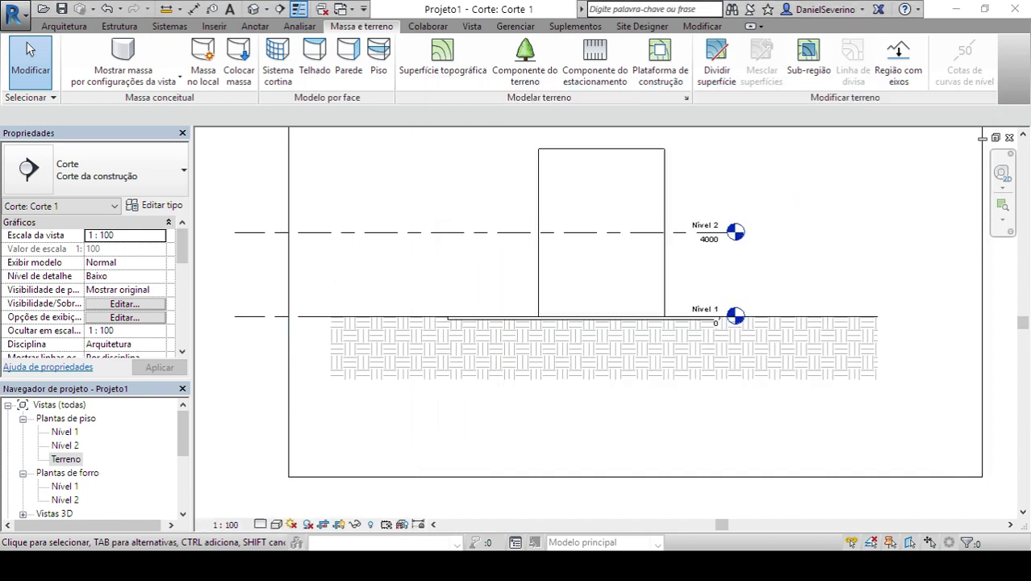
- In AutoCAD, close Customize User Interface discarding unsaved changes, then dismiss the application list
{"action": "key", "text": "alt+Tab"}
{"action": "left_click", "coordinate": [770, 13]}
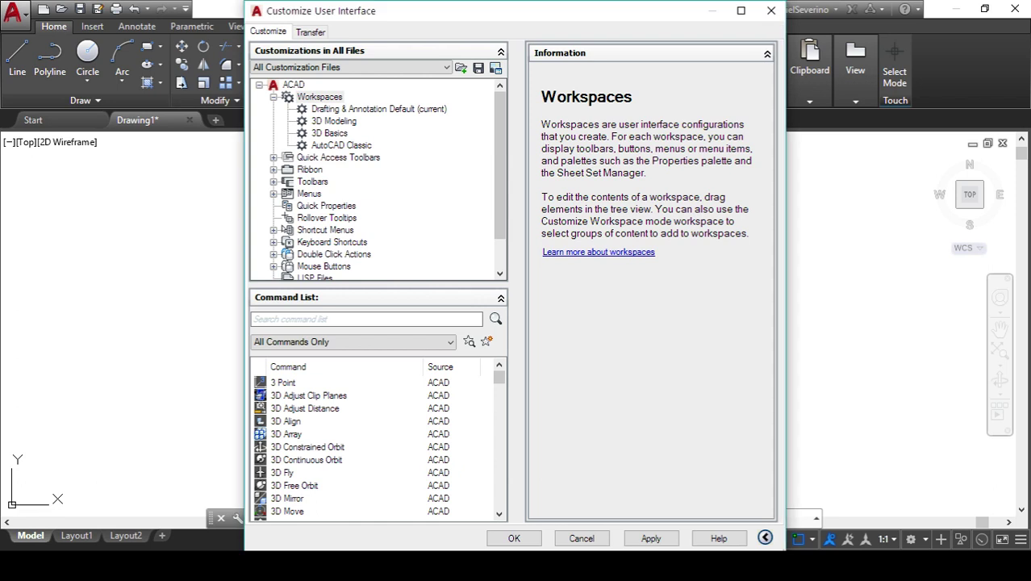
{"action": "left_click", "coordinate": [650, 155]}
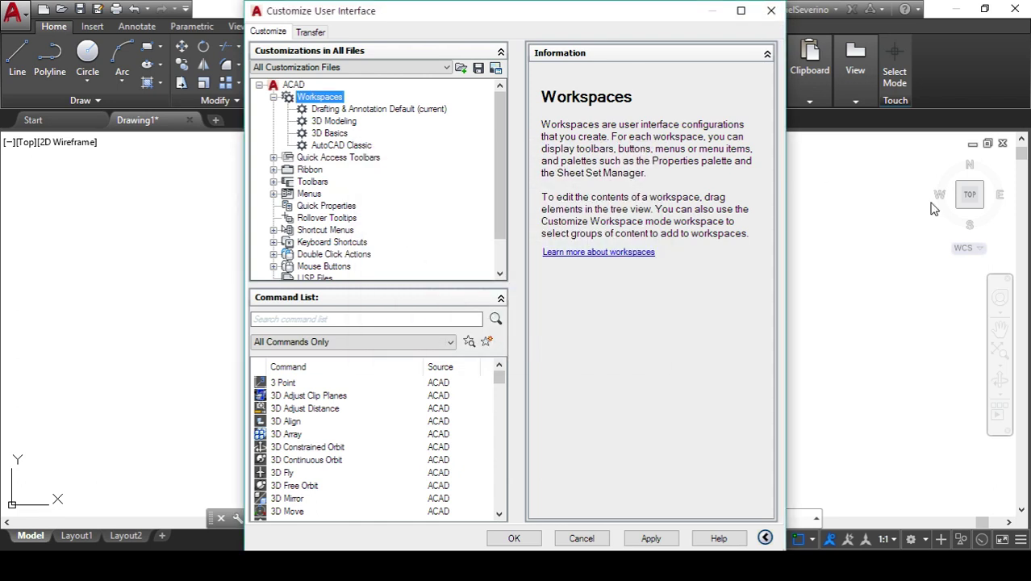
{"action": "left_click", "coordinate": [770, 10]}
{"action": "left_click", "coordinate": [497, 314]}
{"action": "left_click", "coordinate": [770, 10]}
{"action": "left_click", "coordinate": [539, 245]}
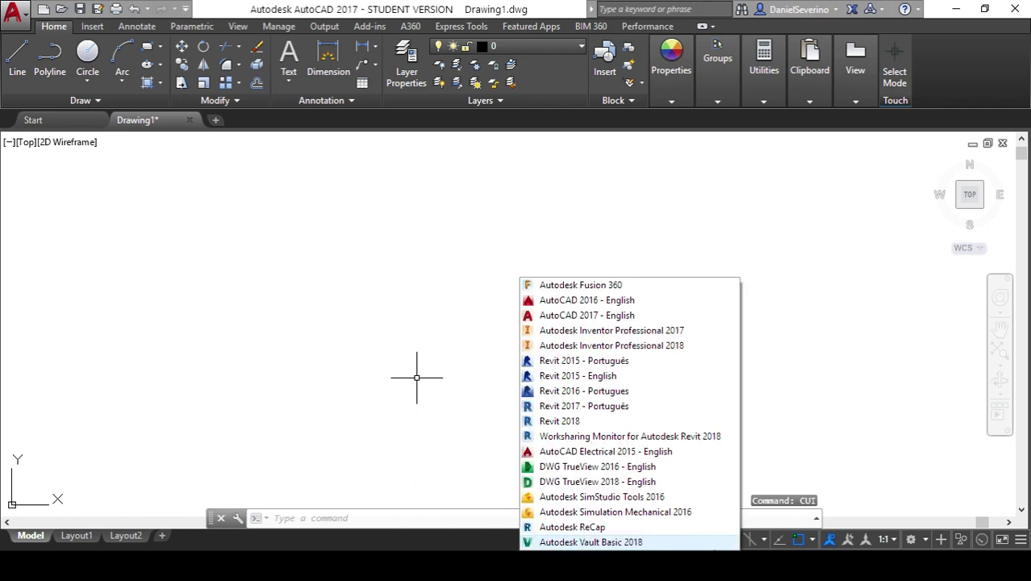
{"action": "left_click", "coordinate": [585, 334]}
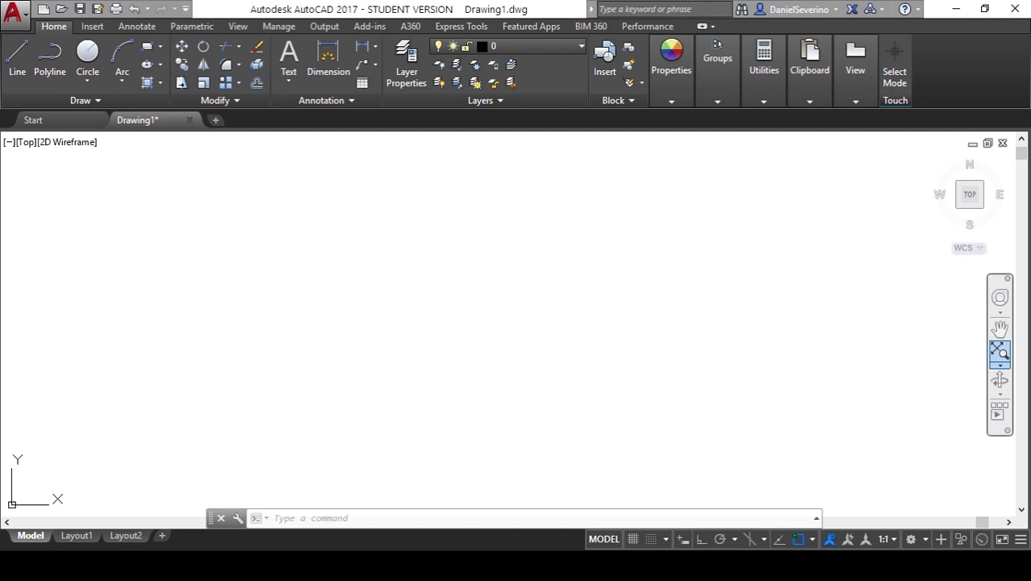
- Paste the third viewer comment into Notepad and switch back to Revit
{"action": "key", "text": "alt+Tab"}
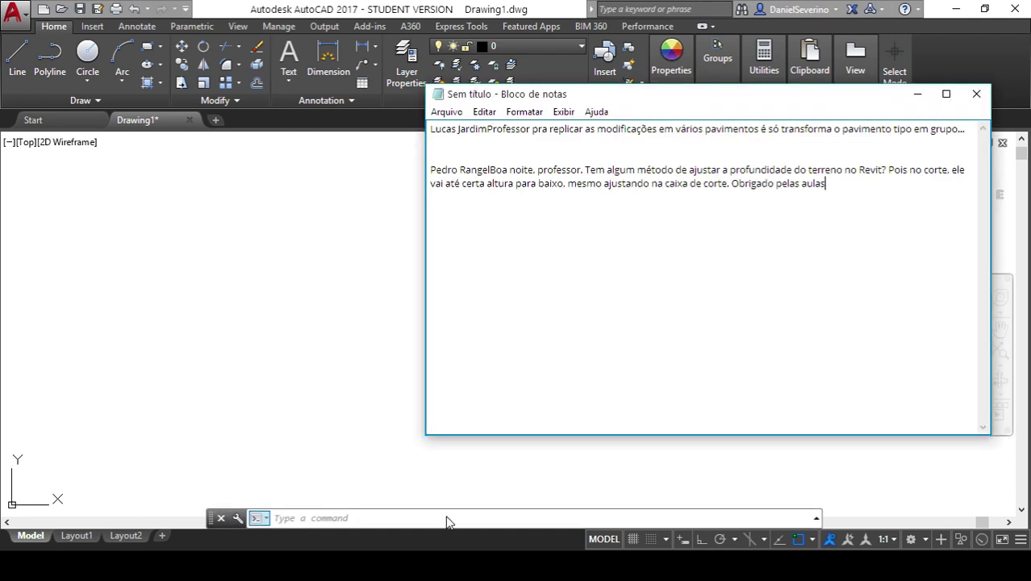
{"action": "type", "text": "boa noite professor minha duvida é so no inventor como faço para deixar uma peça transparente em uma montagem para ver a melhor a montagem?"}
{"action": "key", "text": "alt+Tab"}
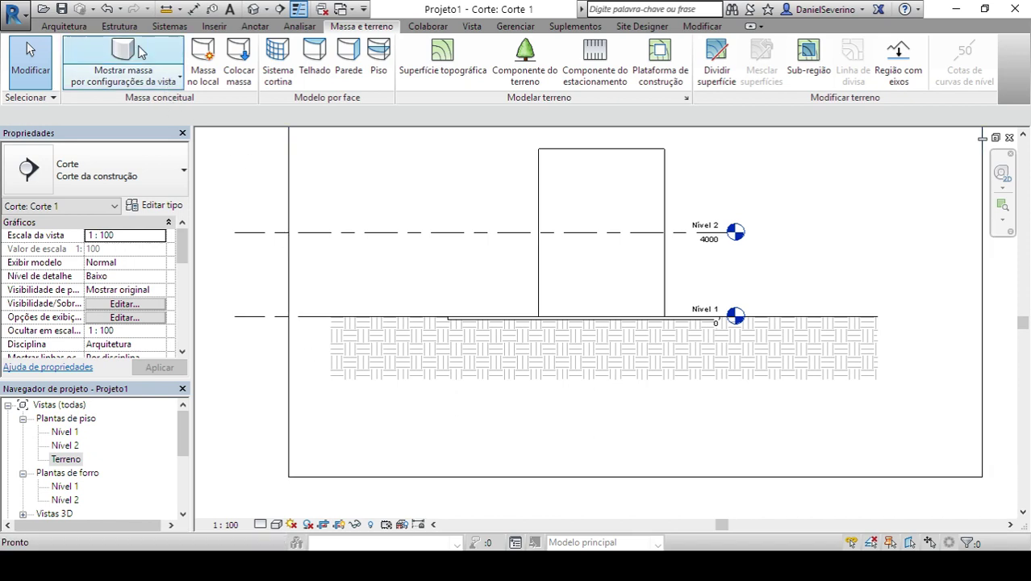
- Browse the Estrutura ribbon tools, then the Analisar tools
{"action": "left_click", "coordinate": [136, 27]}
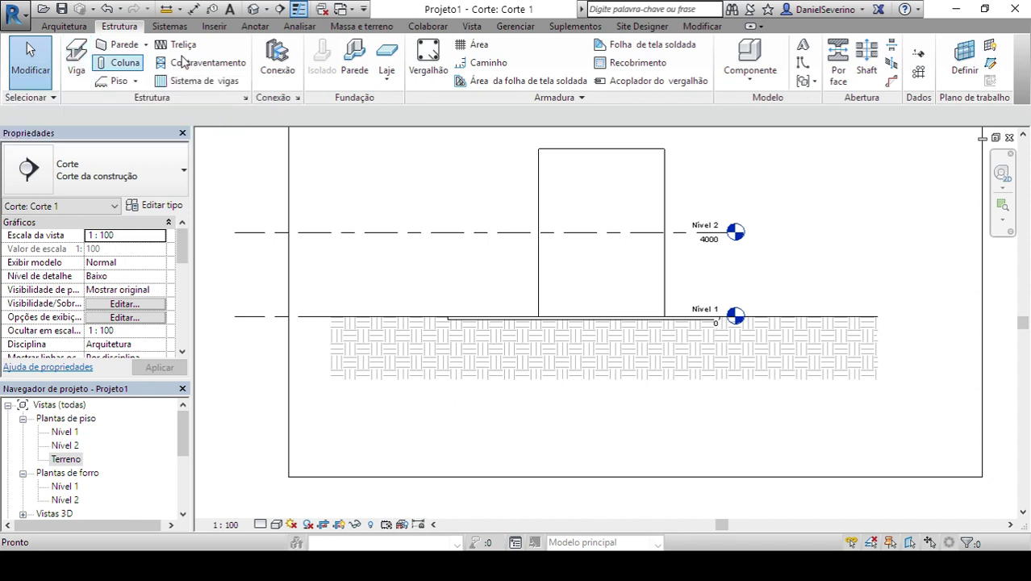
{"action": "left_click", "coordinate": [289, 27]}
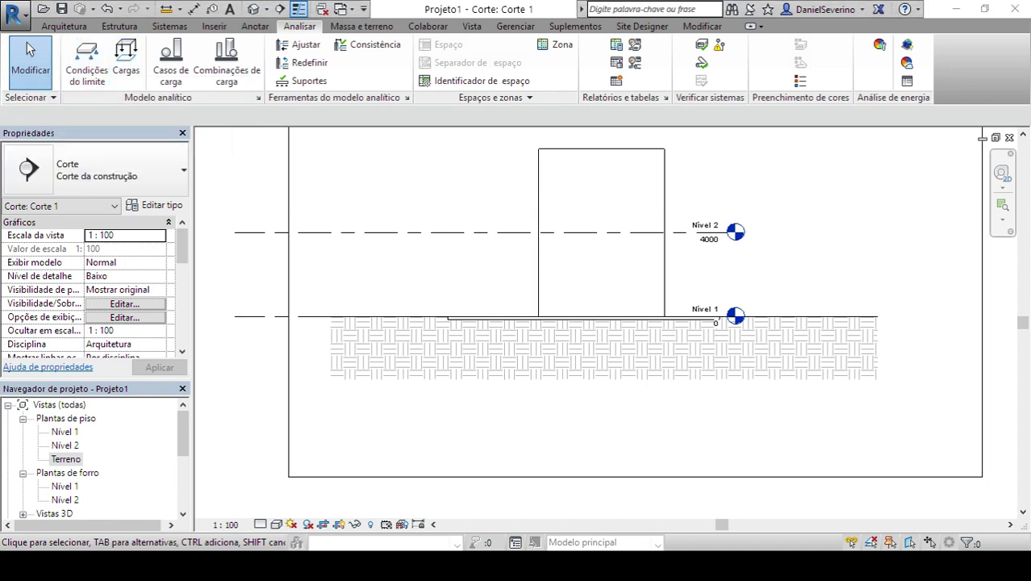
- Switch to Chrome, open the Certificação page and the remaining bookmarks list
{"action": "left_click", "coordinate": [740, 516]}
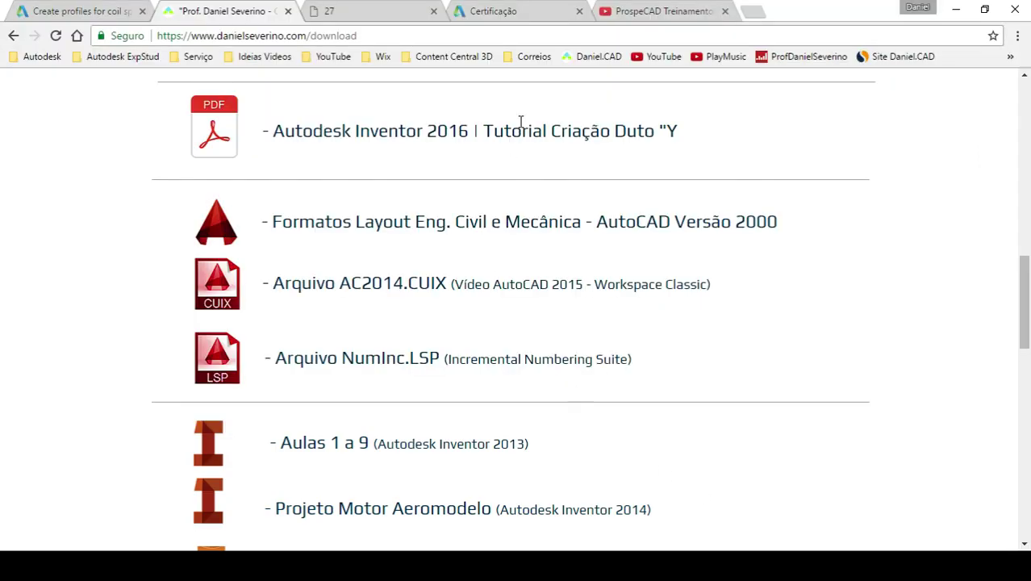
{"action": "left_click", "coordinate": [488, 15]}
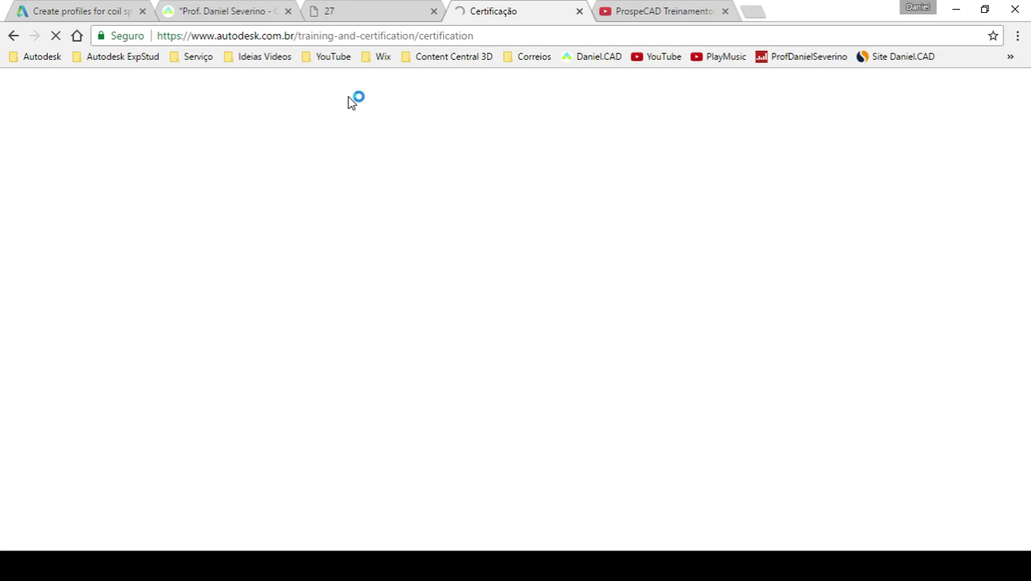
{"action": "left_click", "coordinate": [1009, 56]}
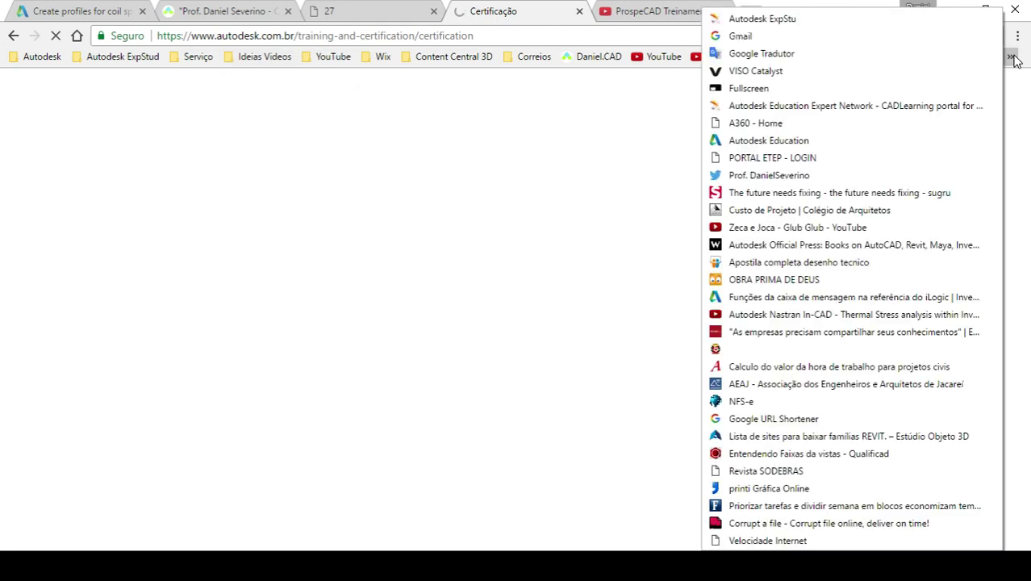
- Search Google for 'revit structure' from the address bar suggestion
{"action": "left_click", "coordinate": [561, 35]}
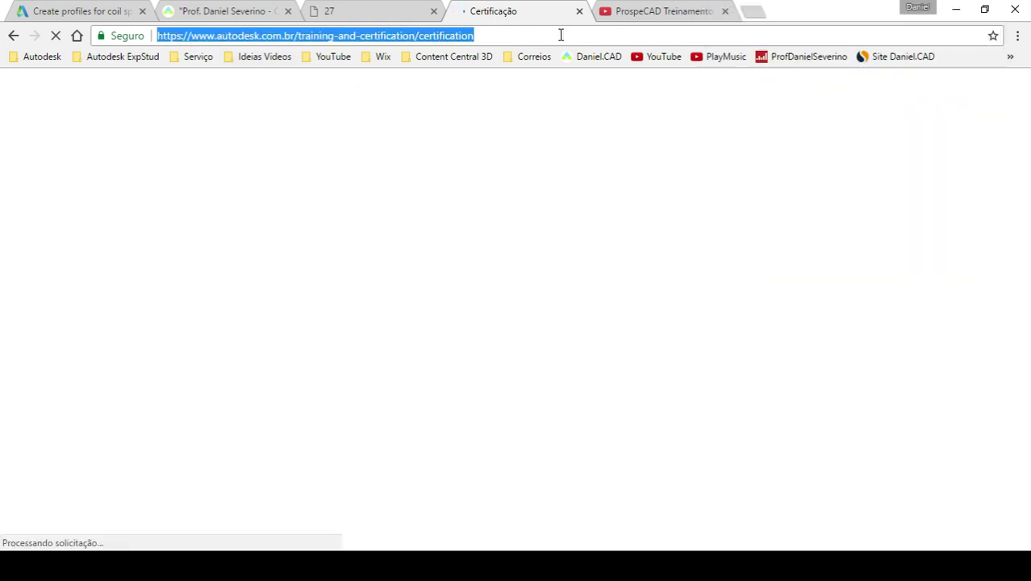
{"action": "type", "text": "revit str"}
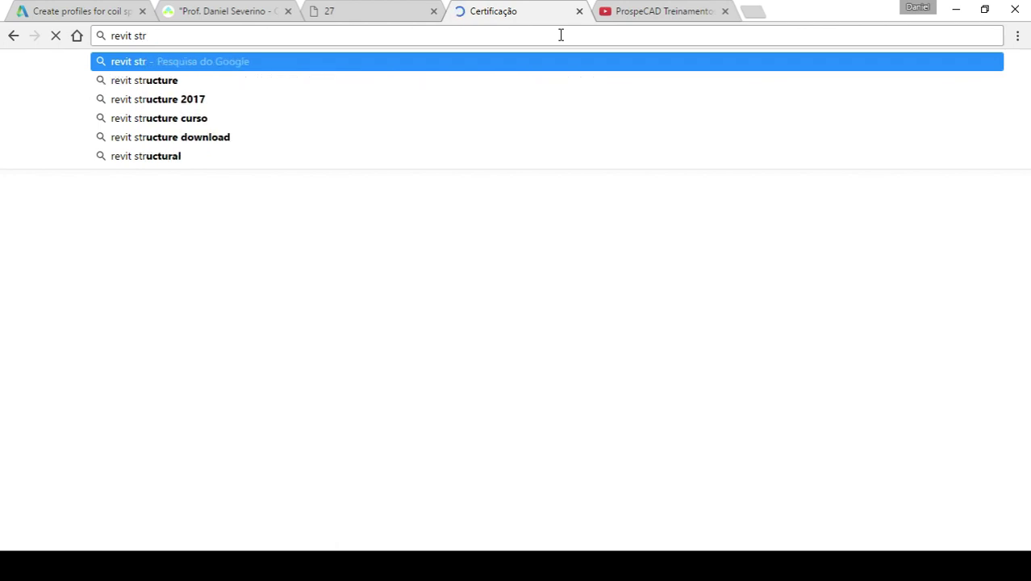
{"action": "key", "text": "Down"}
{"action": "key", "text": "Return"}
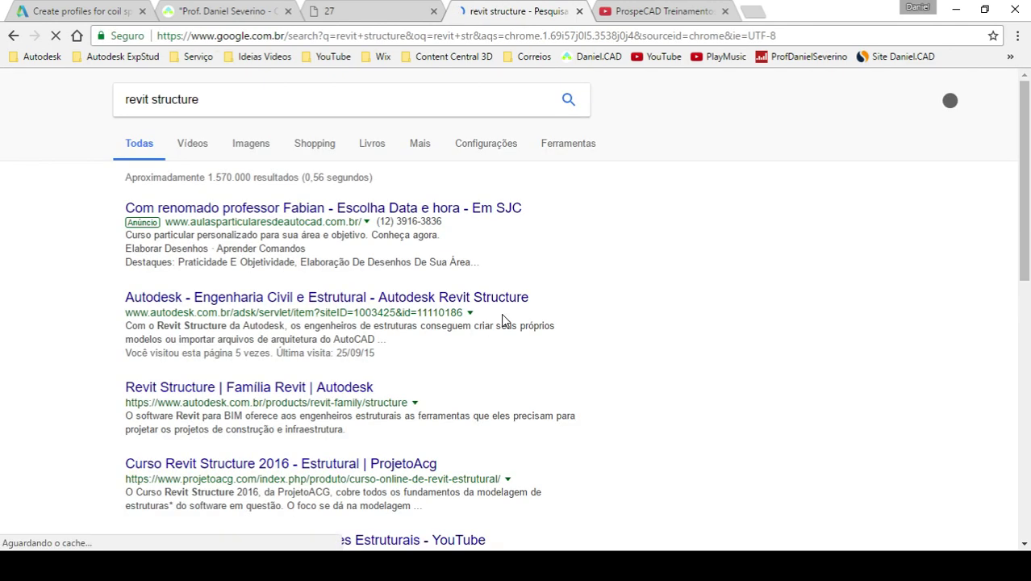
- Browse the 'revit structure' image results and preview 'Analysing through Revit Structure'
{"action": "left_click", "coordinate": [250, 151]}
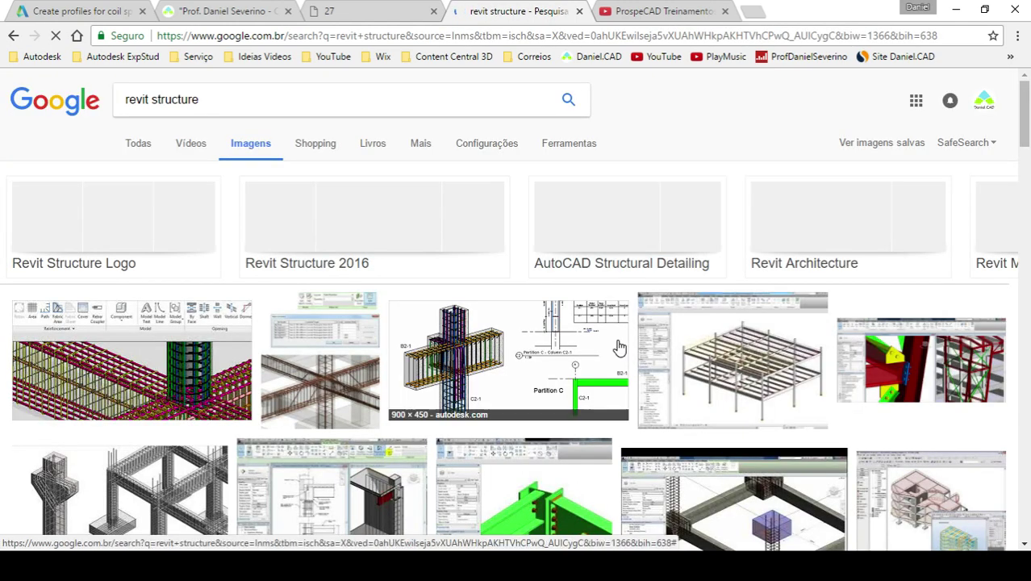
{"action": "scroll", "coordinate": [619, 347], "scroll_direction": "down", "scroll_amount": 1}
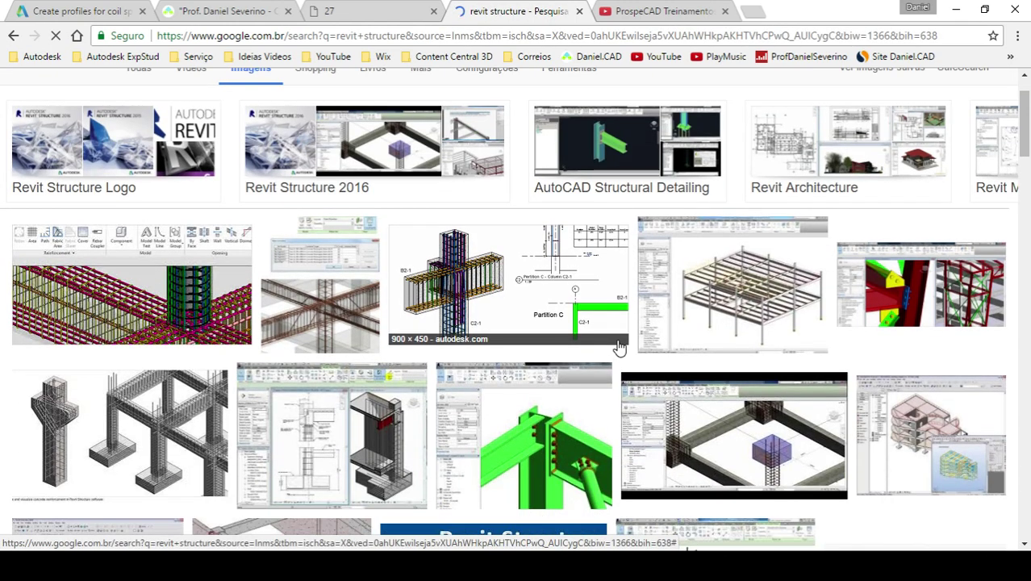
{"action": "scroll", "coordinate": [619, 347], "scroll_direction": "down", "scroll_amount": 1}
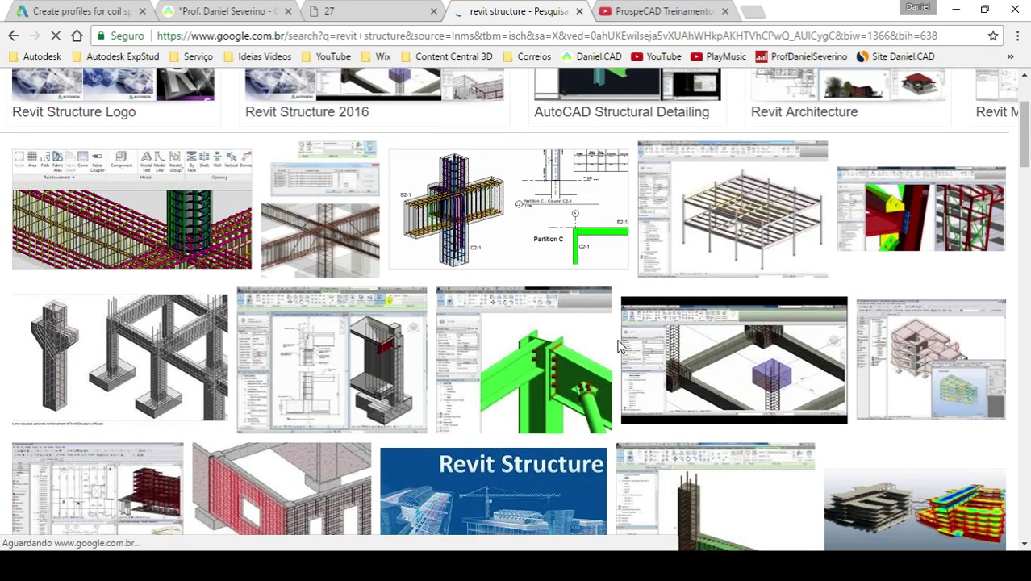
{"action": "scroll", "coordinate": [619, 346], "scroll_direction": "down", "scroll_amount": 1}
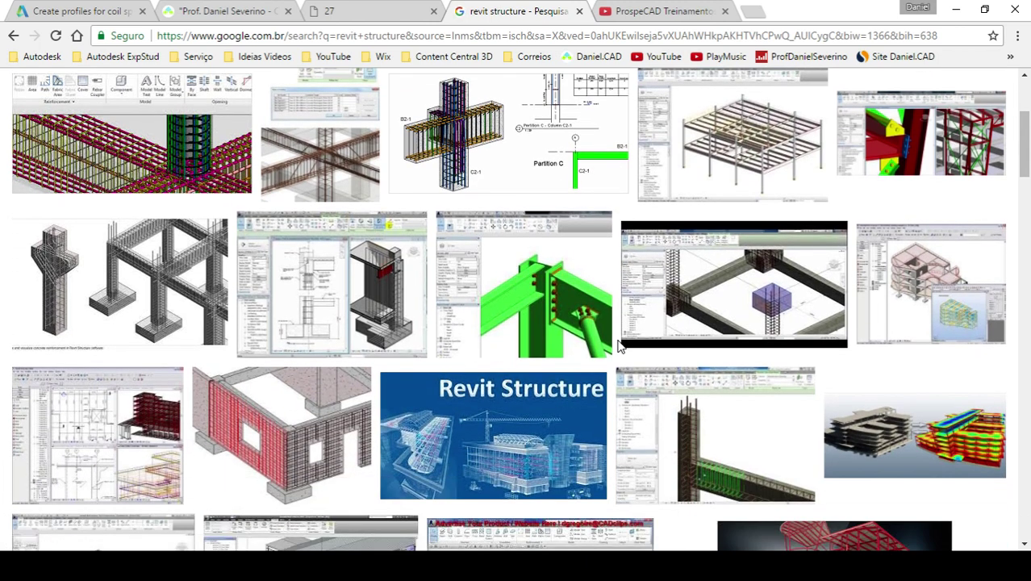
{"action": "scroll", "coordinate": [618, 347], "scroll_direction": "down", "scroll_amount": 2}
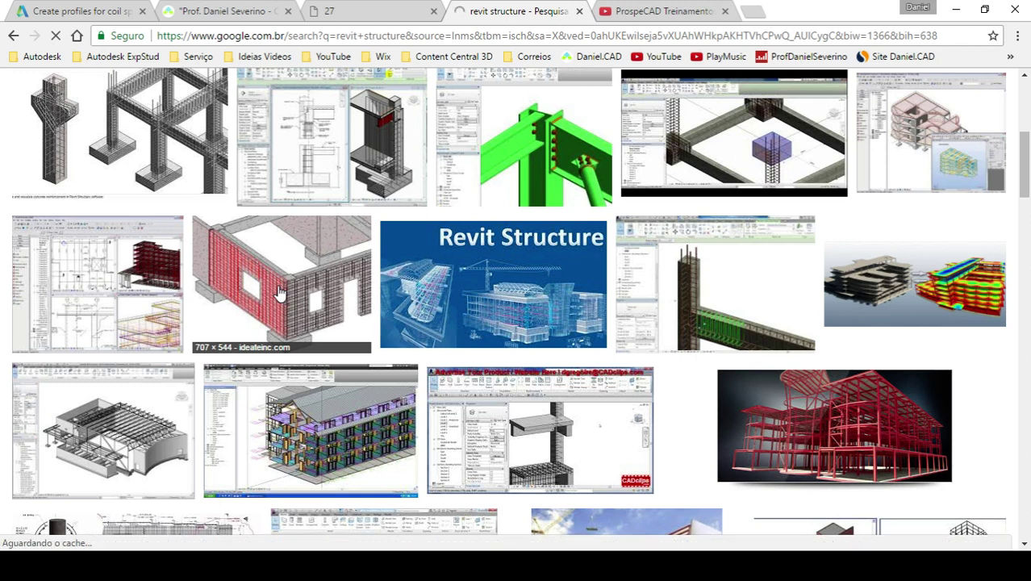
{"action": "scroll", "coordinate": [315, 289], "scroll_direction": "up", "scroll_amount": 1}
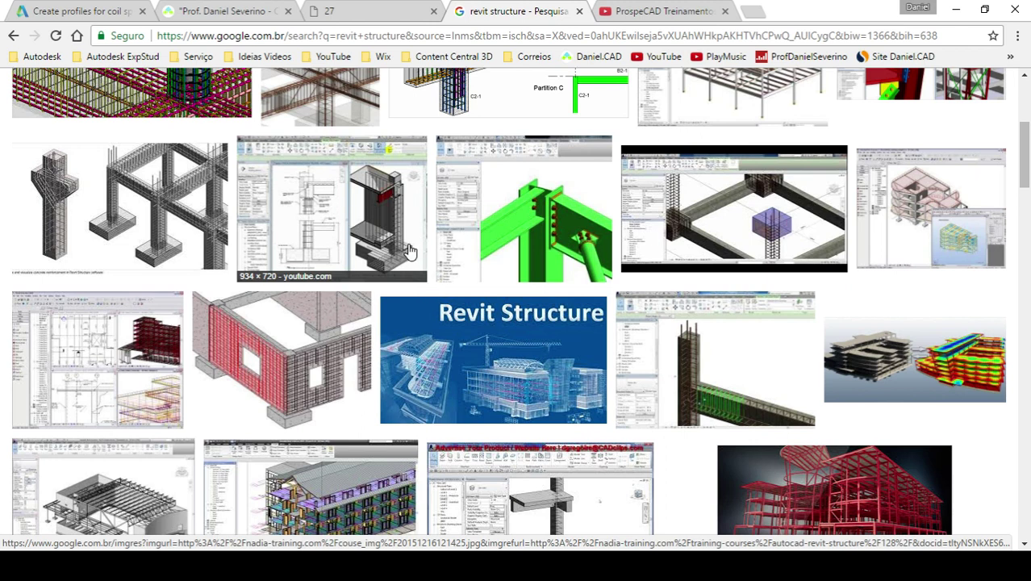
{"action": "scroll", "coordinate": [428, 254], "scroll_direction": "up", "scroll_amount": 2}
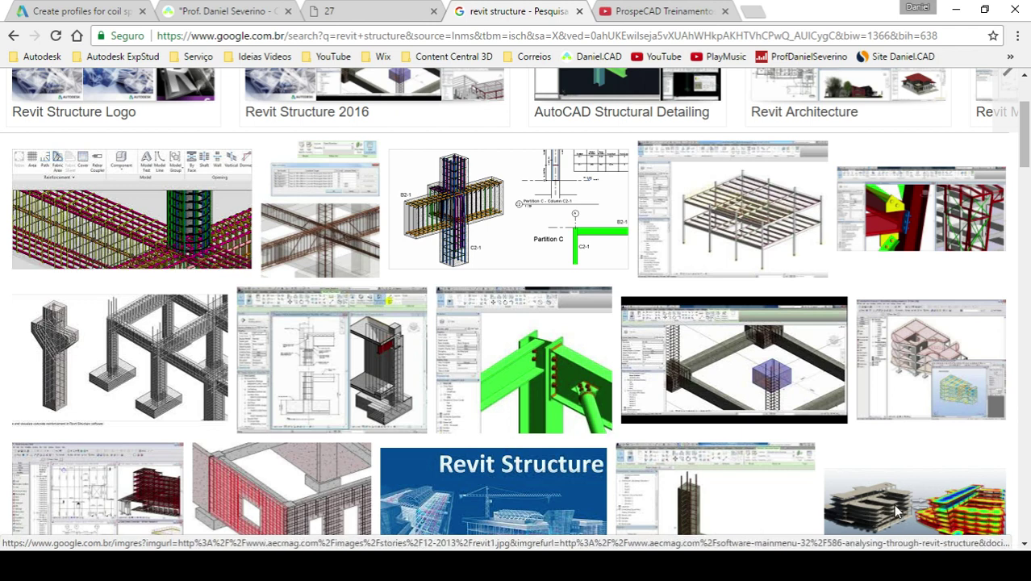
{"action": "scroll", "coordinate": [860, 479], "scroll_direction": "down", "scroll_amount": 1}
{"action": "left_click", "coordinate": [859, 479]}
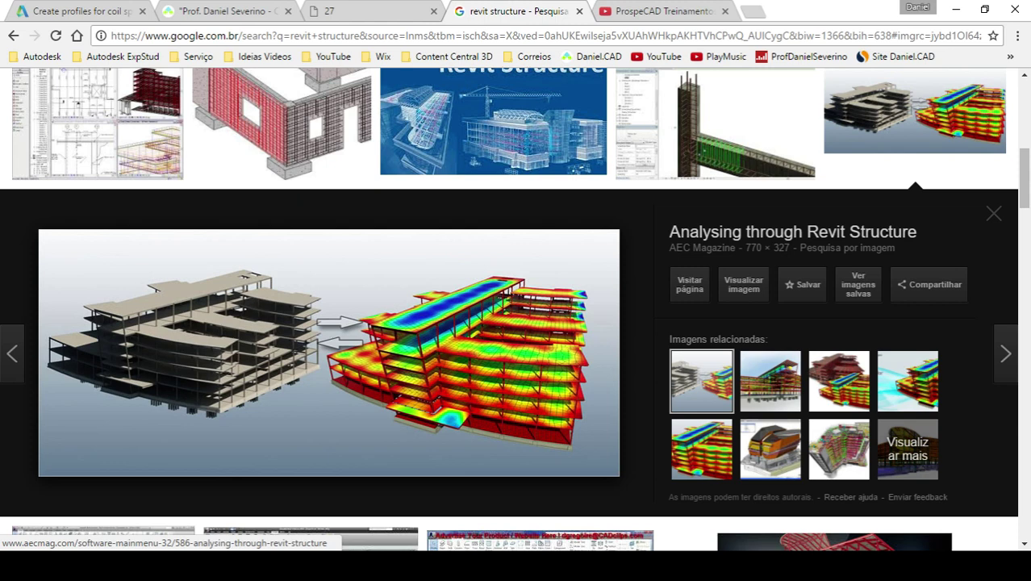
{"action": "mouse_move", "coordinate": [387, 564]}
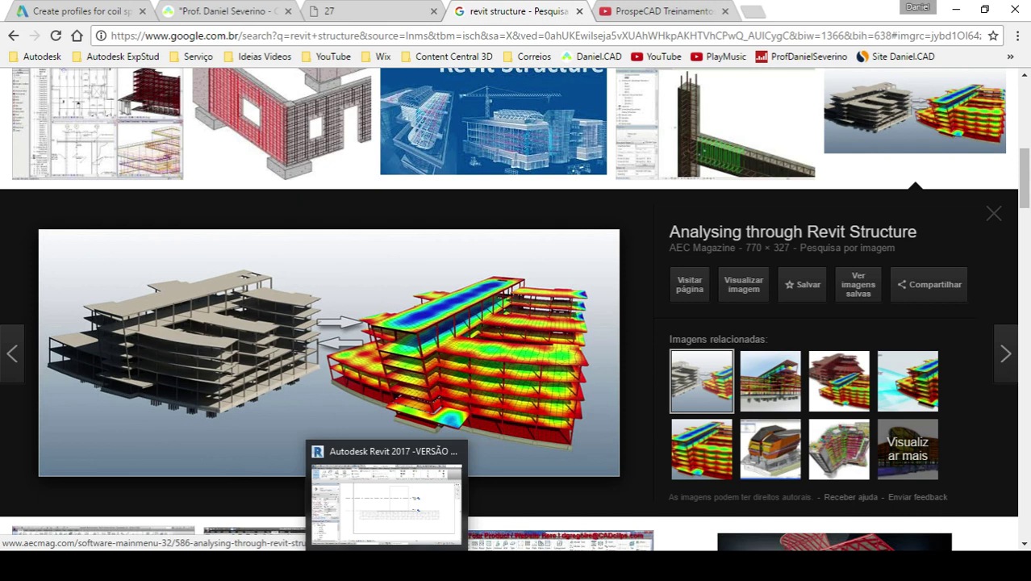
- Bring the Chrome window showing the Facebook page to the front from the taskbar
{"action": "left_click", "coordinate": [387, 564]}
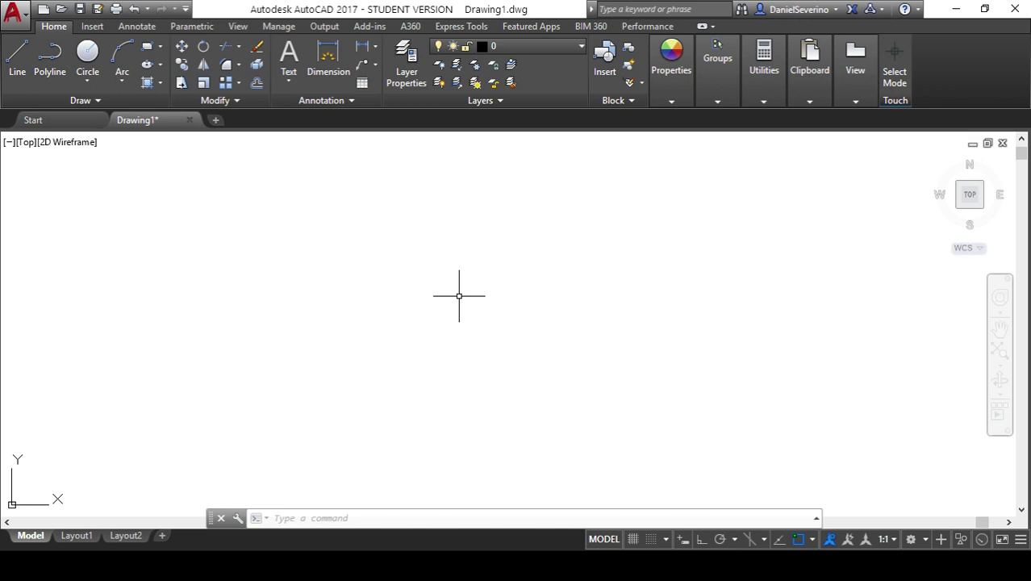
{"action": "mouse_move", "coordinate": [403, 565]}
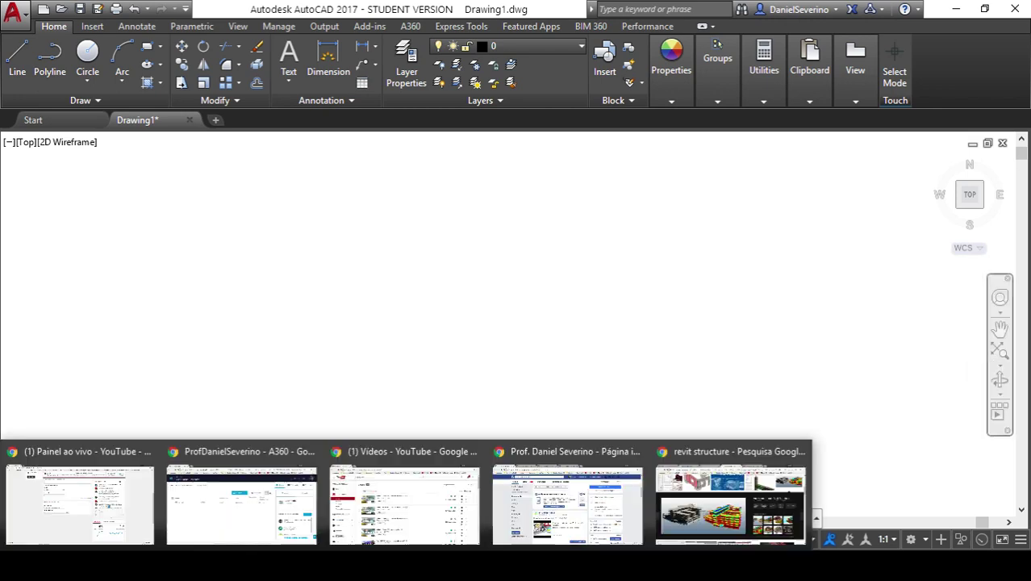
{"action": "left_click", "coordinate": [633, 520]}
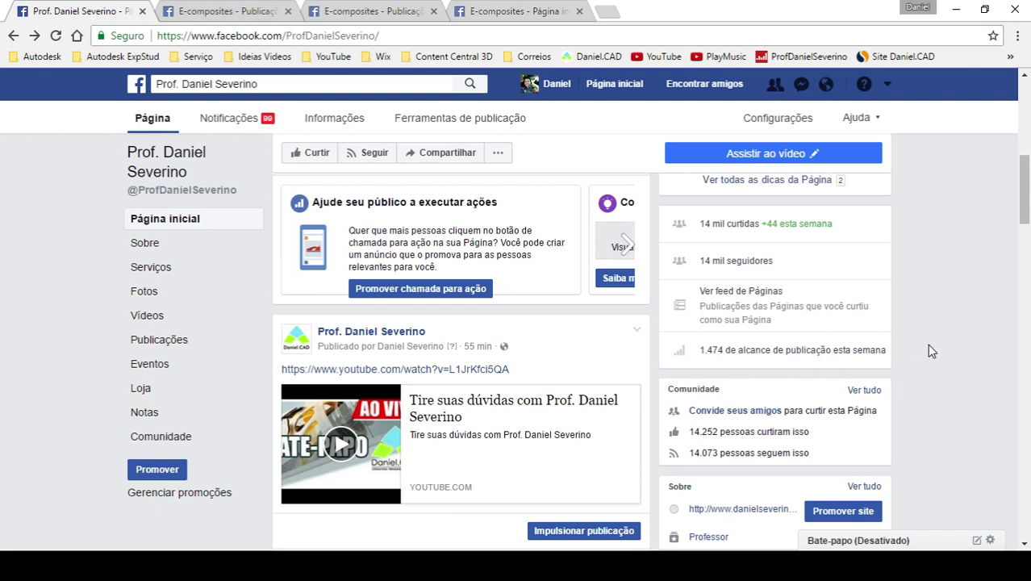
- Scroll past the shared E-composites photo post and switch to the 'E-composites - Publicação' tab
{"action": "scroll", "coordinate": [927, 343], "scroll_direction": "up", "scroll_amount": 2}
{"action": "scroll", "coordinate": [927, 344], "scroll_direction": "down", "scroll_amount": 4}
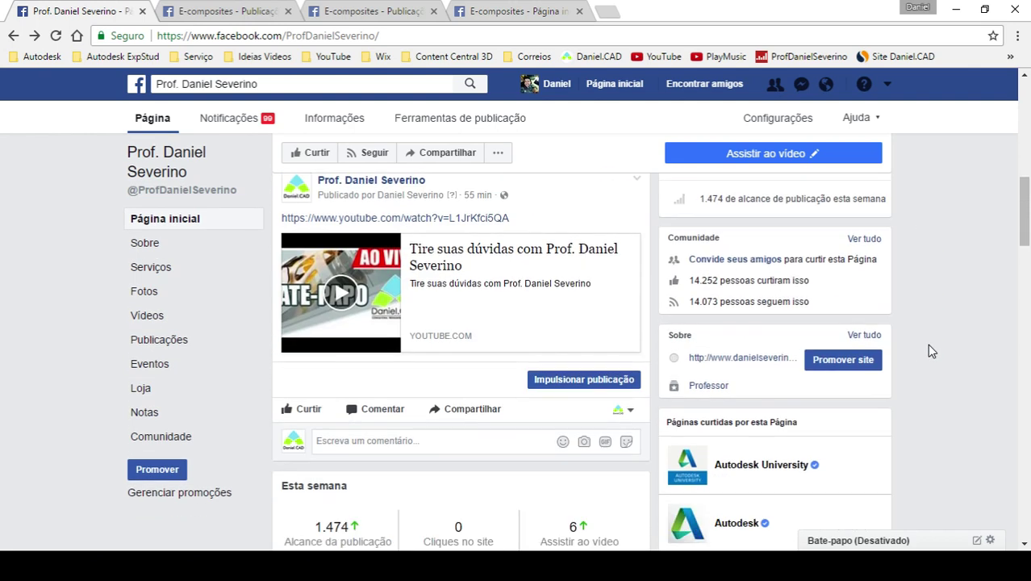
{"action": "scroll", "coordinate": [928, 345], "scroll_direction": "down", "scroll_amount": 8}
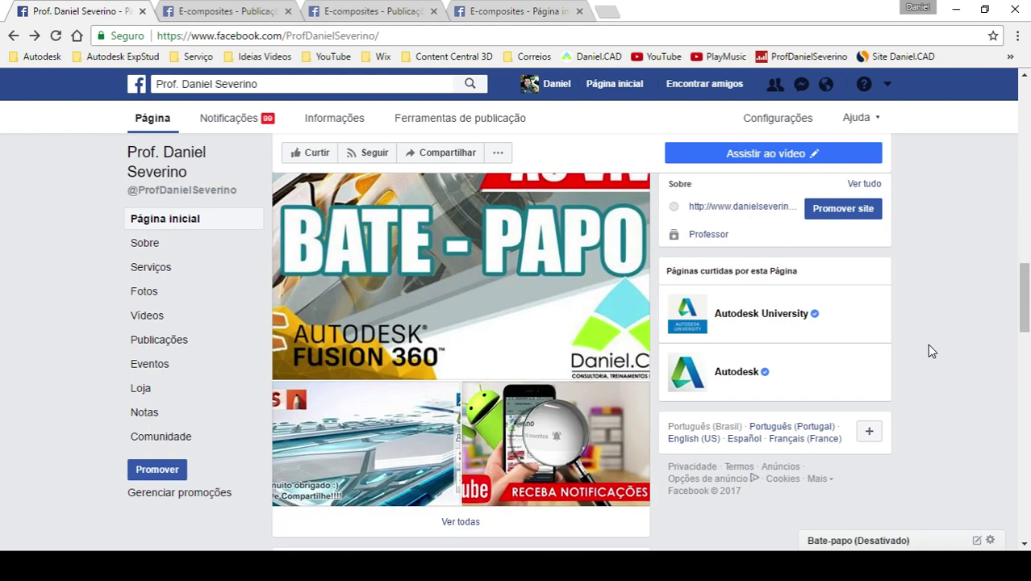
{"action": "scroll", "coordinate": [927, 344], "scroll_direction": "down", "scroll_amount": 8}
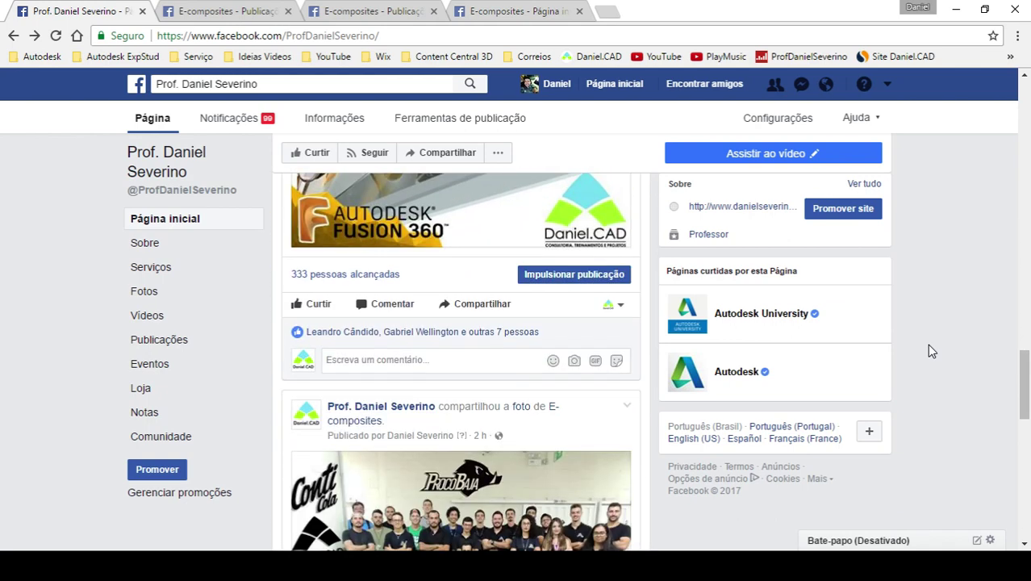
{"action": "scroll", "coordinate": [927, 343], "scroll_direction": "down", "scroll_amount": 3}
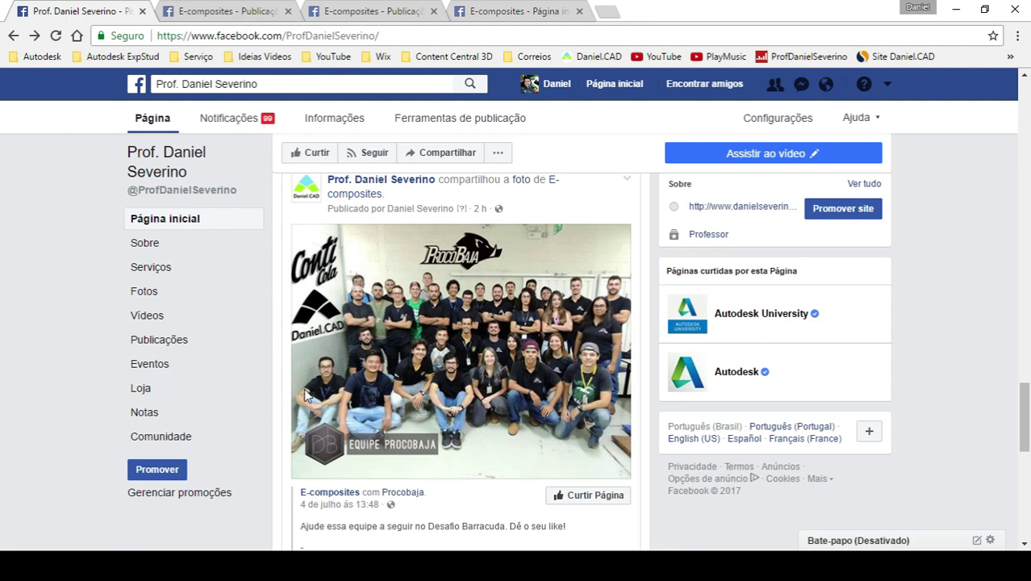
{"action": "left_click", "coordinate": [232, 16]}
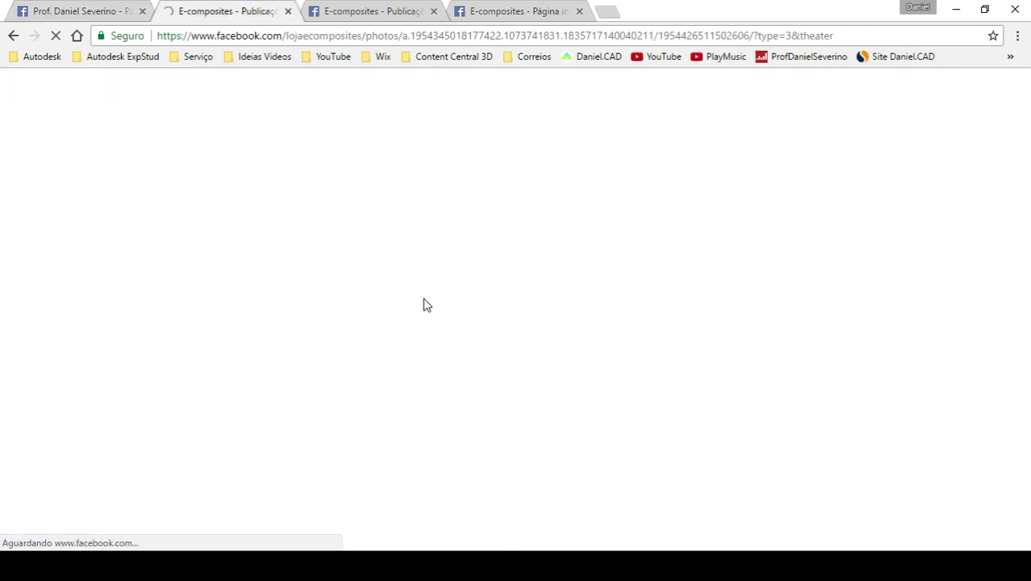